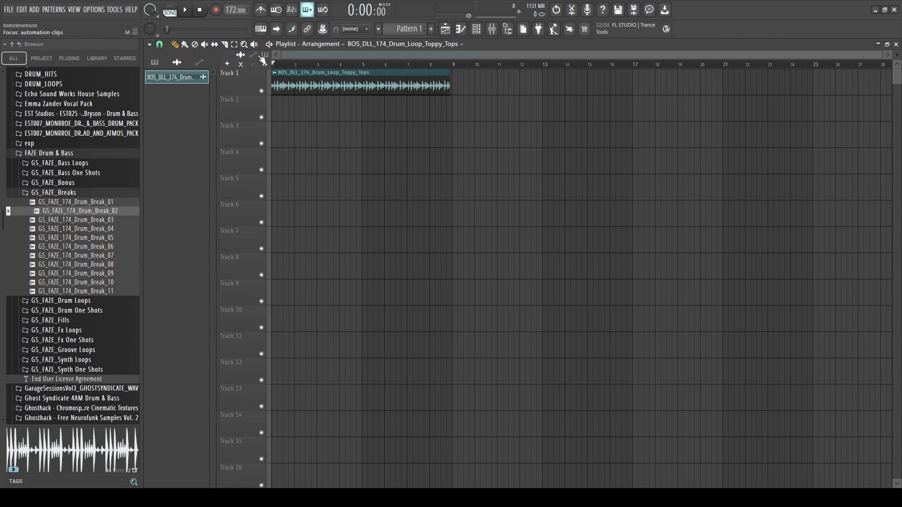
- Examine how the end of the drum loop clip on Track 1 lines up with the start of bar 9
{"action": "scroll", "coordinate": [413, 108], "scroll_direction": "up", "scroll_amount": 3}
{"action": "scroll", "coordinate": [488, 137], "scroll_direction": "up", "scroll_amount": 4}
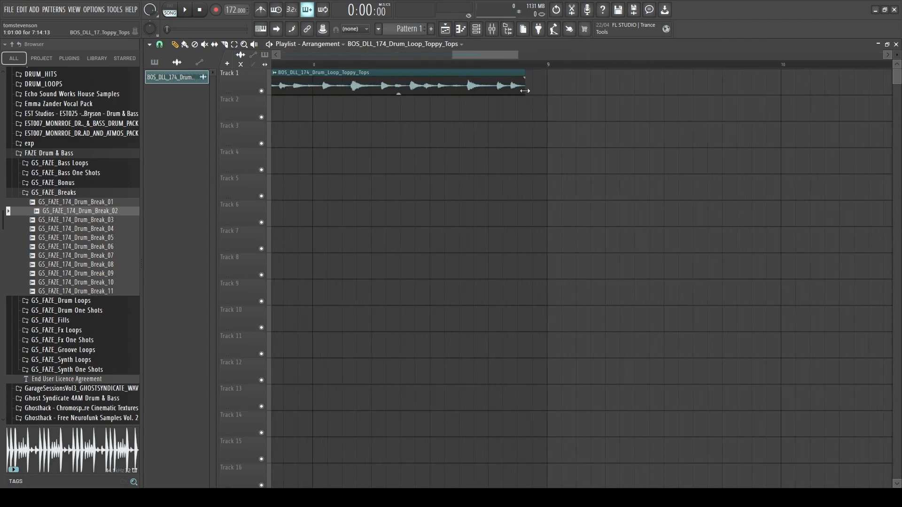
{"action": "scroll", "coordinate": [492, 183], "scroll_direction": "down", "scroll_amount": 6}
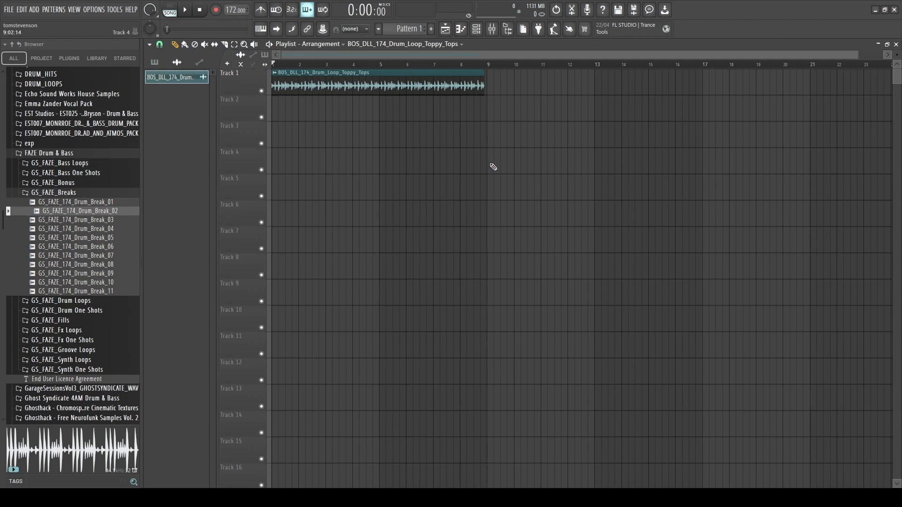
{"action": "scroll", "coordinate": [489, 141], "scroll_direction": "up", "scroll_amount": 4}
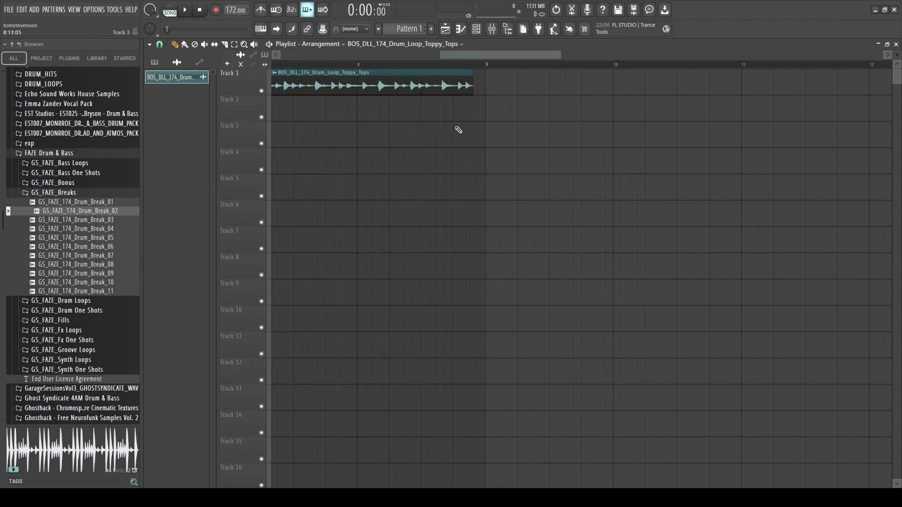
{"action": "scroll", "coordinate": [458, 131], "scroll_direction": "down", "scroll_amount": 4}
{"action": "scroll", "coordinate": [269, 146], "scroll_direction": "down", "scroll_amount": 2}
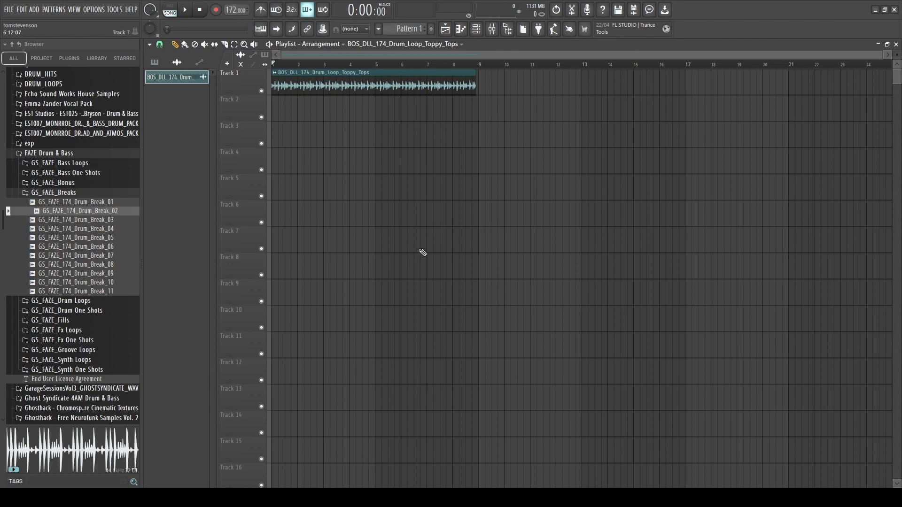
- Replace the drum loop clip on Track 1 with a fresh BOS_DLL_174_Drum_Loop_Toppy_Tops clip starting at bar 1, stretched to end at bar 9
{"action": "right_click", "coordinate": [360, 87]}
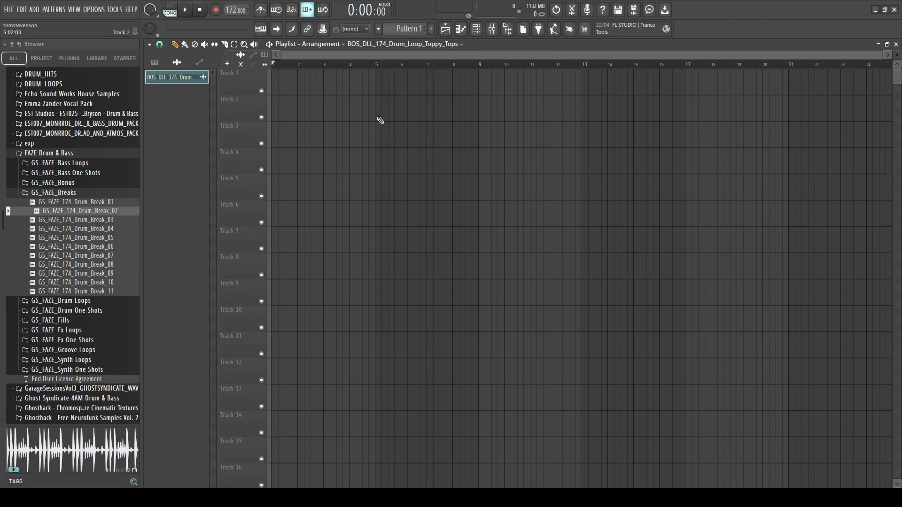
{"action": "left_click_drag", "start_coordinate": [179, 79], "coordinate": [280, 89]}
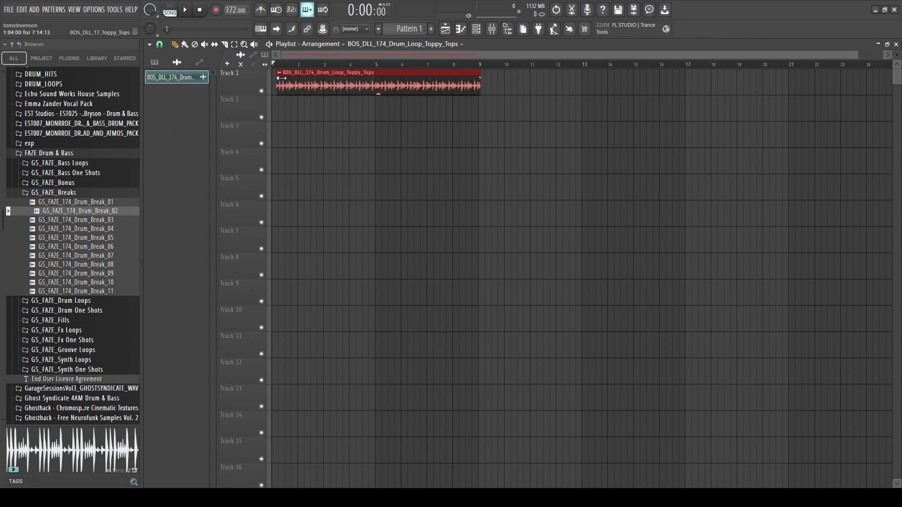
{"action": "scroll", "coordinate": [530, 159], "scroll_direction": "up", "scroll_amount": 4}
{"action": "scroll", "coordinate": [481, 119], "scroll_direction": "up", "scroll_amount": 2}
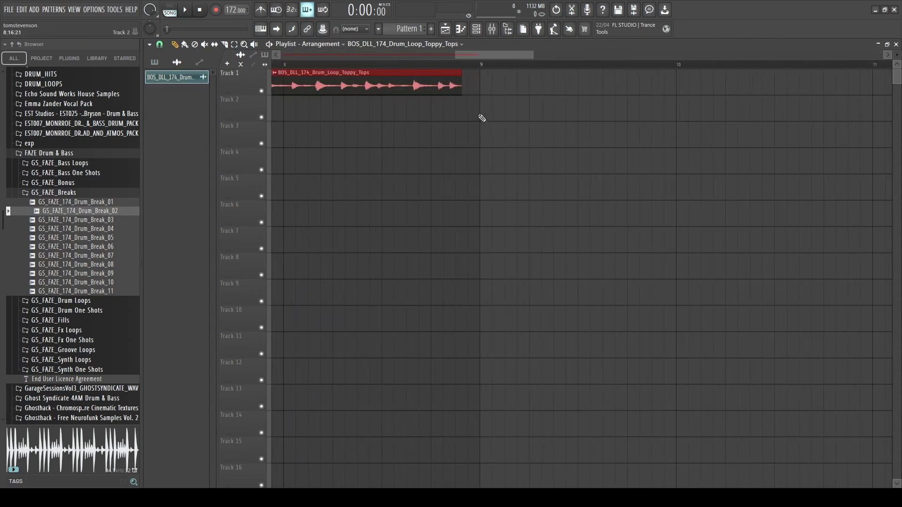
{"action": "mouse_move", "coordinate": [460, 91]}
{"action": "left_mouse_down"}
{"action": "mouse_move", "coordinate": [477, 100]}
{"action": "mouse_move", "coordinate": [464, 88]}
{"action": "left_mouse_up"}
{"action": "scroll", "coordinate": [481, 95], "scroll_direction": "up", "scroll_amount": 4}
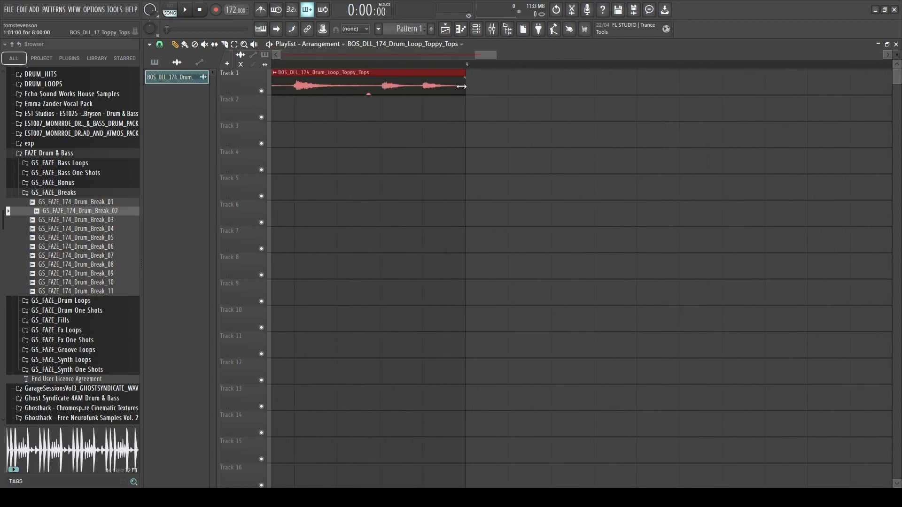
{"action": "scroll", "coordinate": [441, 185], "scroll_direction": "down", "scroll_amount": 4}
{"action": "scroll", "coordinate": [339, 125], "scroll_direction": "down", "scroll_amount": 5}
- Move the drum loop clip to Track 3 at bar 1 and mute that track
{"action": "left_click_drag", "start_coordinate": [373, 90], "coordinate": [375, 144]}
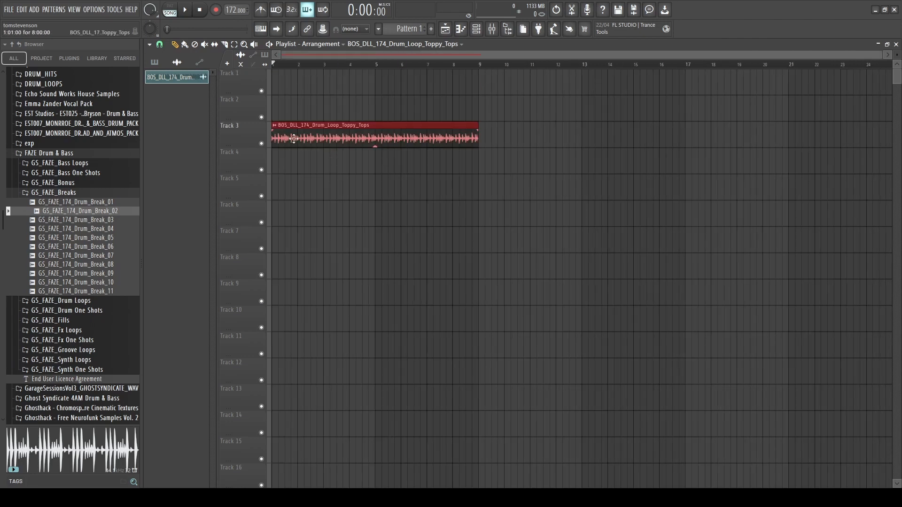
{"action": "left_click", "coordinate": [262, 144]}
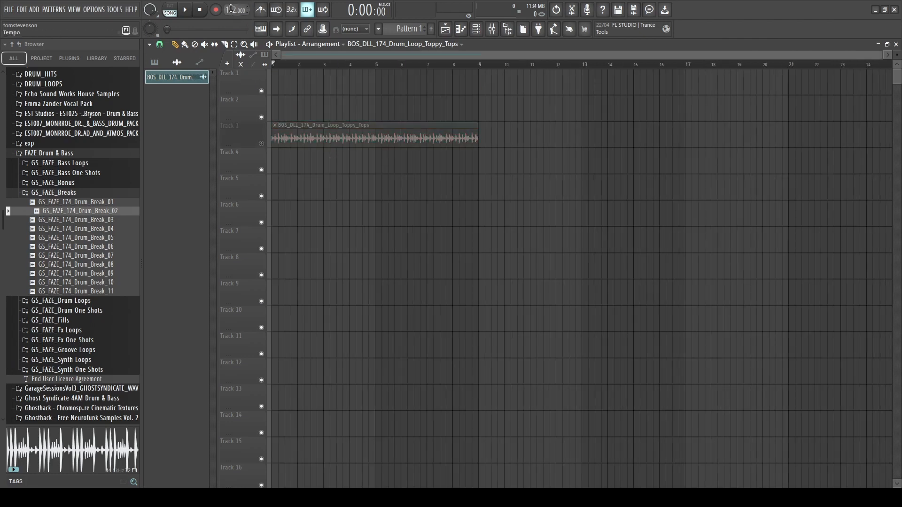
- Place Pattern 1 on Track 1 at bar 1 and extend the clip to bar 9
{"action": "key", "text": "1"}
{"action": "left_click", "coordinate": [289, 81]}
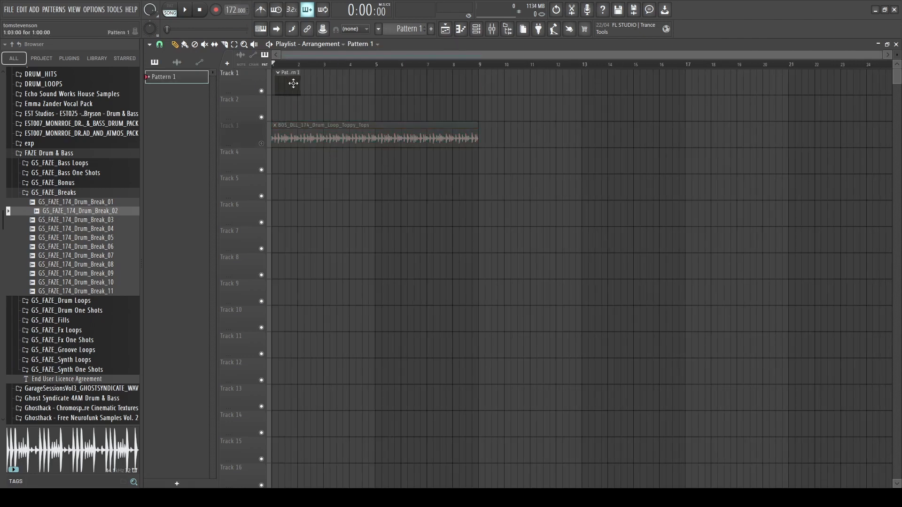
{"action": "left_click_drag", "start_coordinate": [299, 87], "coordinate": [480, 92]}
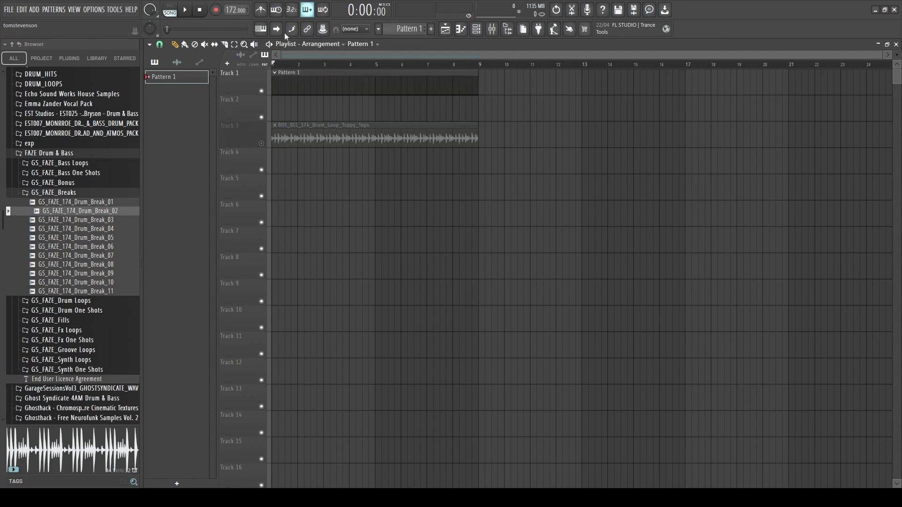
{"action": "left_click", "coordinate": [484, 33]}
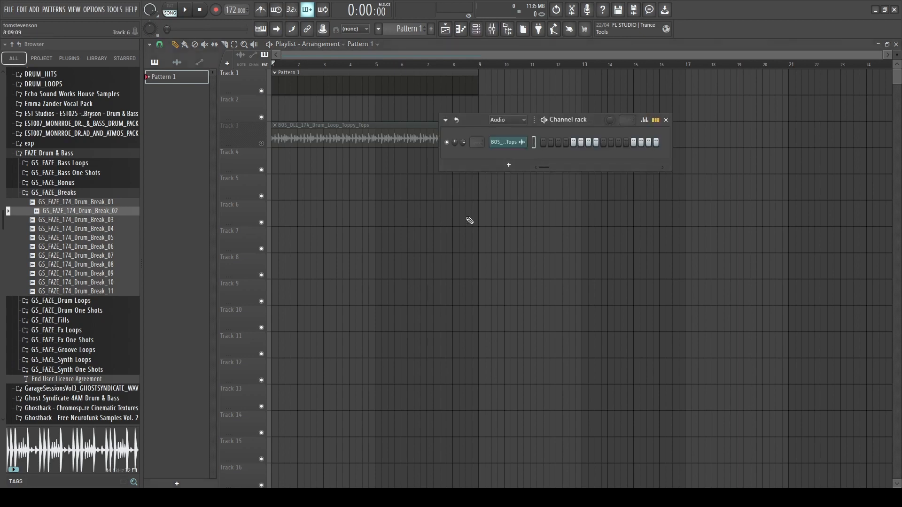
{"action": "key", "text": "F6"}
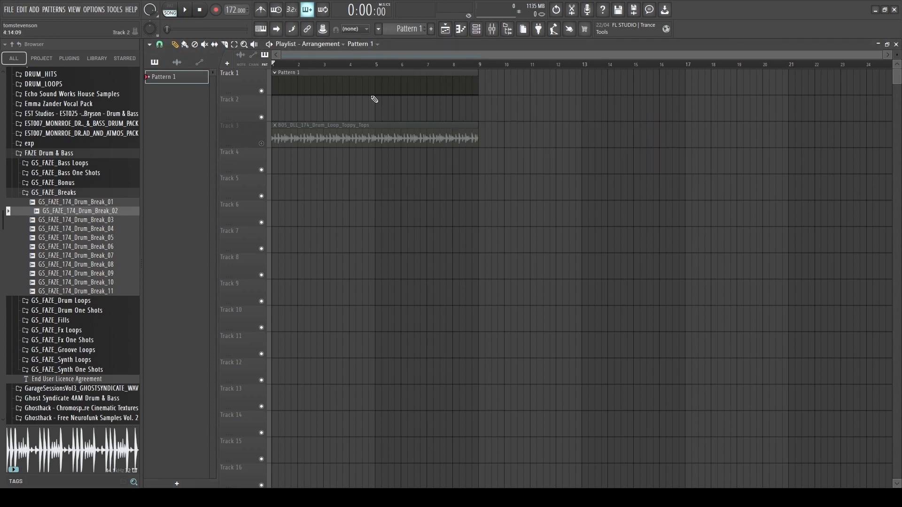
- Find Cymatics - X Ambience 6 - C in the FX Ambience sample folder and place it on Track 4 at bar 1
{"action": "left_click", "coordinate": [96, 193]}
{"action": "left_click", "coordinate": [69, 155]}
{"action": "scroll", "coordinate": [66, 170], "scroll_direction": "up", "scroll_amount": 10}
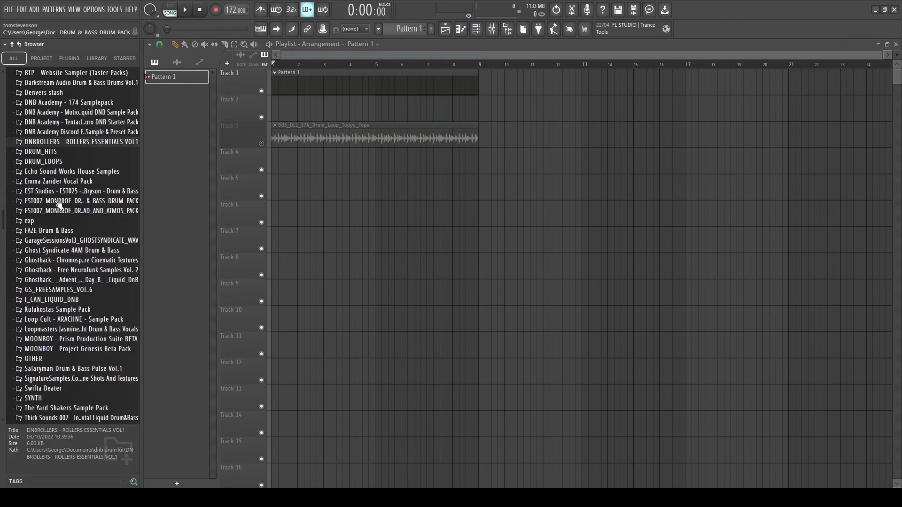
{"action": "left_click", "coordinate": [49, 210]}
{"action": "left_click", "coordinate": [48, 221]}
{"action": "scroll", "coordinate": [87, 170], "scroll_direction": "down", "scroll_amount": 10}
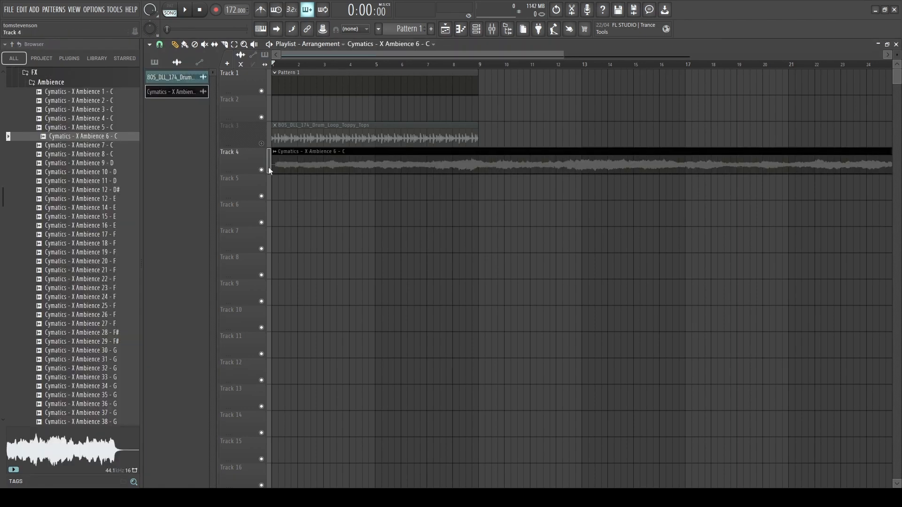
- Trim the silent start of the ambience clip on Track 4, slice it at bar 9 and remove the remainder
{"action": "scroll", "coordinate": [268, 167], "scroll_direction": "up", "scroll_amount": 5}
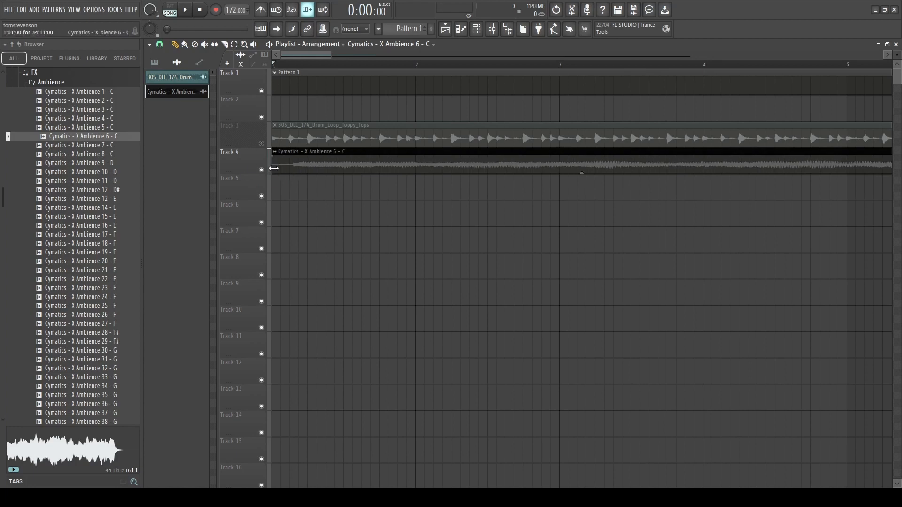
{"action": "left_click_drag", "start_coordinate": [273, 169], "coordinate": [293, 167]}
{"action": "scroll", "coordinate": [302, 195], "scroll_direction": "down", "scroll_amount": 2}
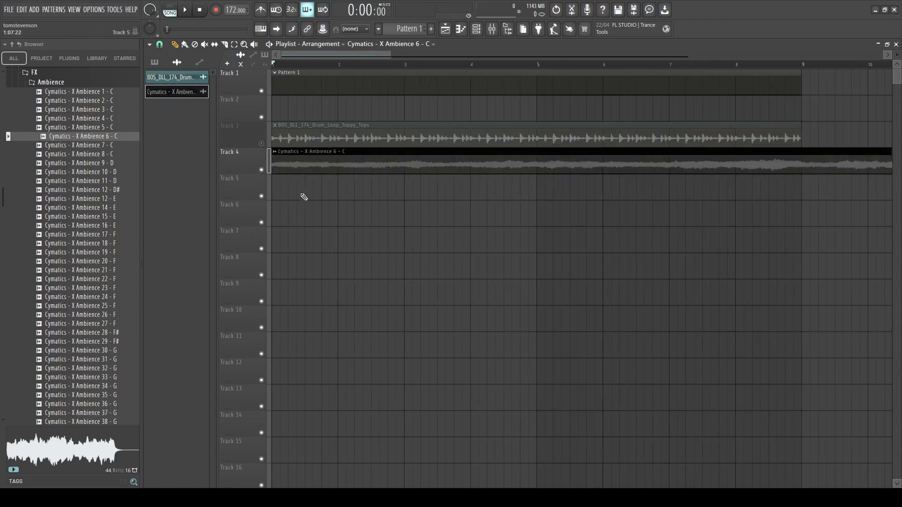
{"action": "scroll", "coordinate": [528, 161], "scroll_direction": "right", "scroll_amount": 4}
{"action": "left_click_drag", "start_coordinate": [514, 150], "coordinate": [515, 150]}
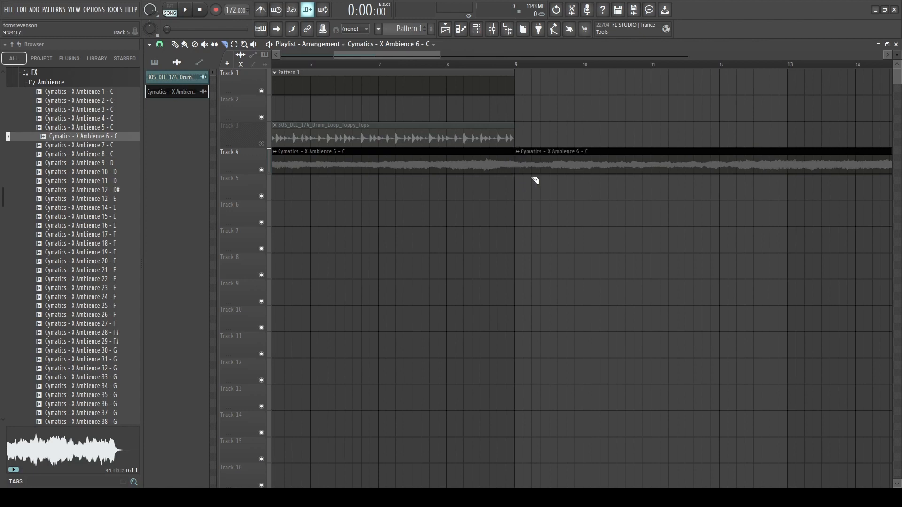
{"action": "right_click", "coordinate": [559, 169]}
{"action": "scroll", "coordinate": [461, 226], "scroll_direction": "down", "scroll_amount": 4}
- Play back the arrangement from the start to hear the ambience clip
{"action": "key", "text": "space"}
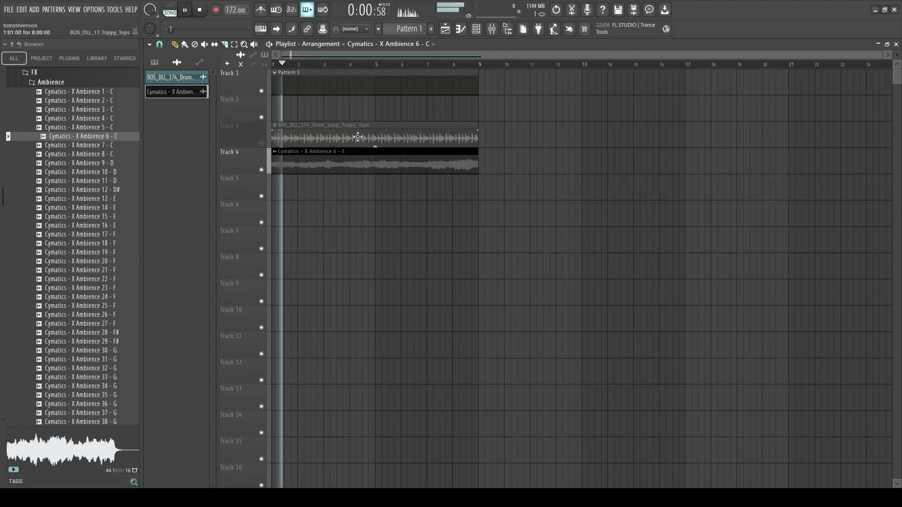
{"action": "double_click", "coordinate": [373, 150]}
{"action": "right_click", "coordinate": [566, 149]}
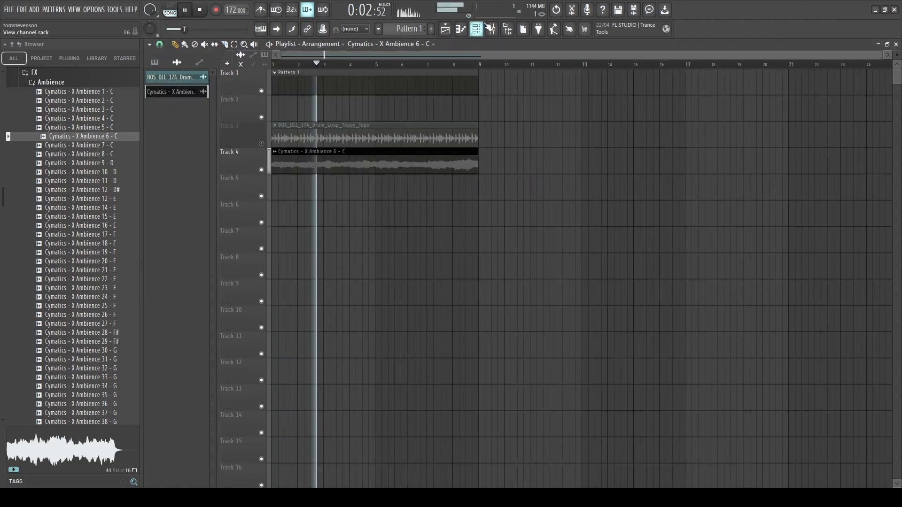
{"action": "left_click", "coordinate": [476, 29]}
{"action": "left_click", "coordinate": [494, 28]}
{"action": "right_click", "coordinate": [554, 112]}
{"action": "key", "text": "space"}
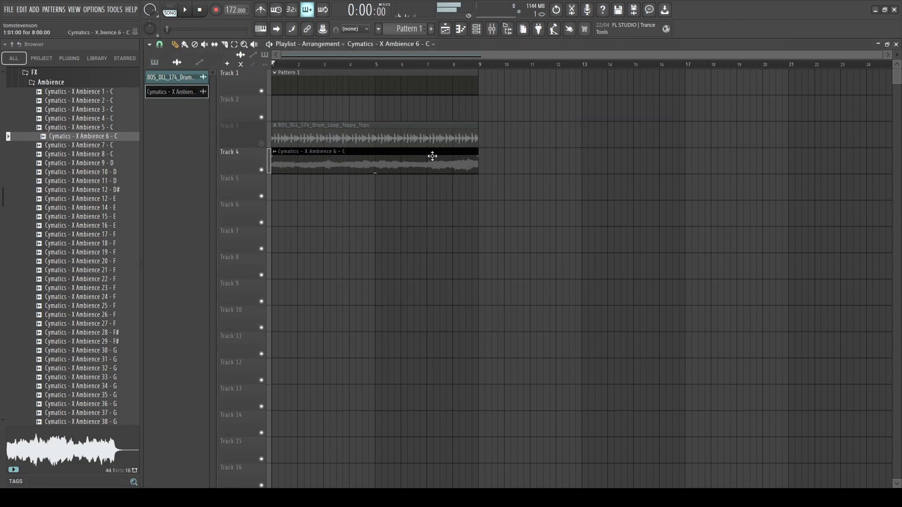
- Delete the ambience clip from Track 4
{"action": "double_click", "coordinate": [431, 153]}
{"action": "right_click", "coordinate": [474, 199]}
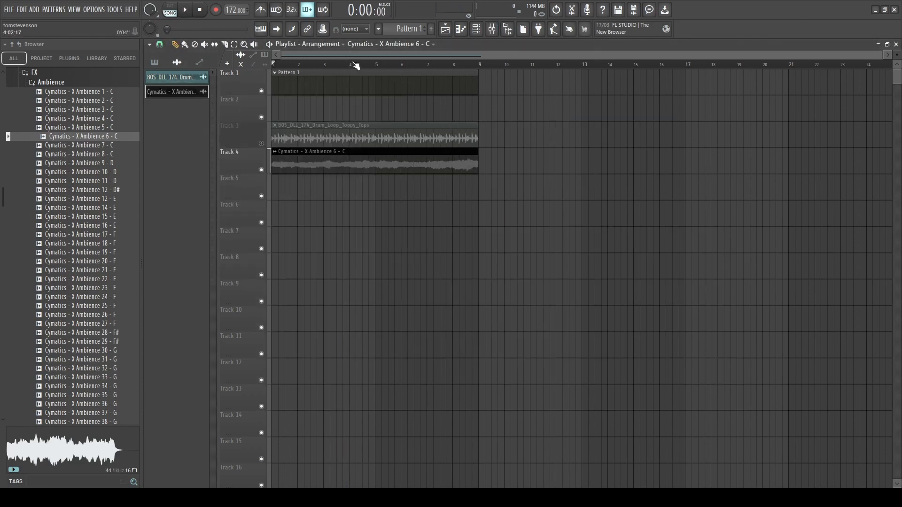
{"action": "right_click", "coordinate": [342, 167]}
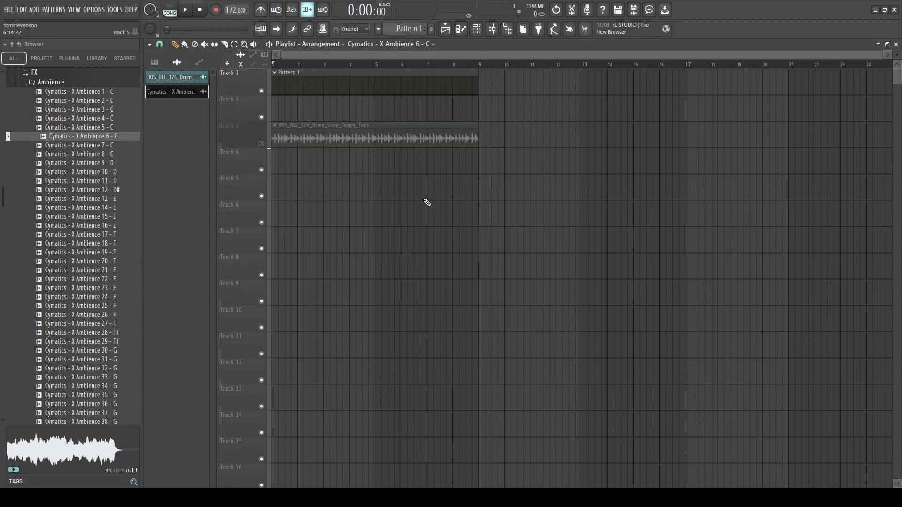
- Place another Pattern 1 clip on Track 4 at bar 1 and extend it to bar 9
{"action": "left_click", "coordinate": [298, 167]}
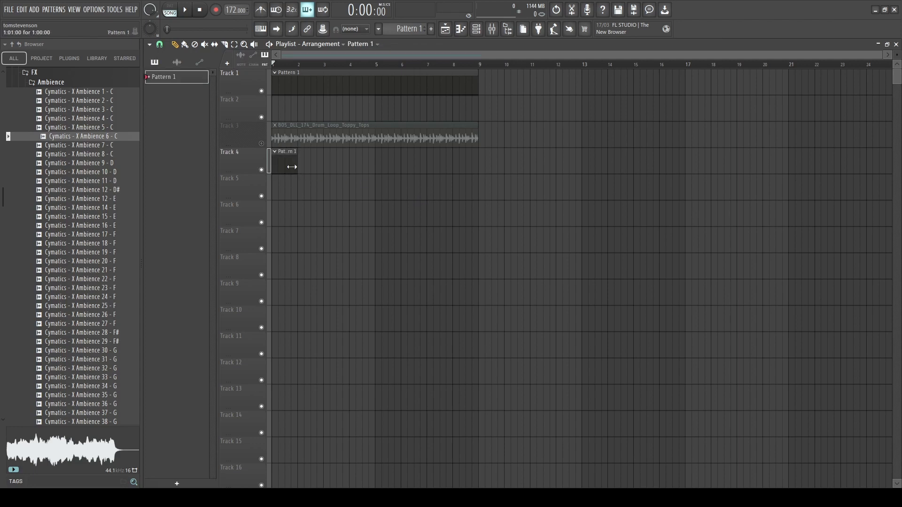
{"action": "mouse_move", "coordinate": [288, 165]}
{"action": "left_mouse_down"}
{"action": "mouse_move", "coordinate": [486, 181]}
{"action": "mouse_move", "coordinate": [478, 183]}
{"action": "left_mouse_up"}
- Add the LABS instrument to the project and try its LA Atmos: Crowd preset
{"action": "left_click", "coordinate": [476, 29]}
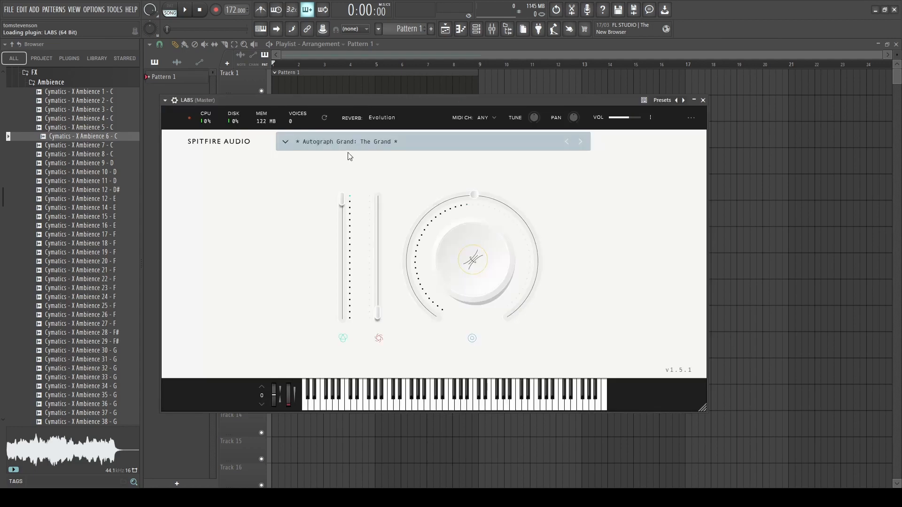
{"action": "left_click", "coordinate": [365, 141]}
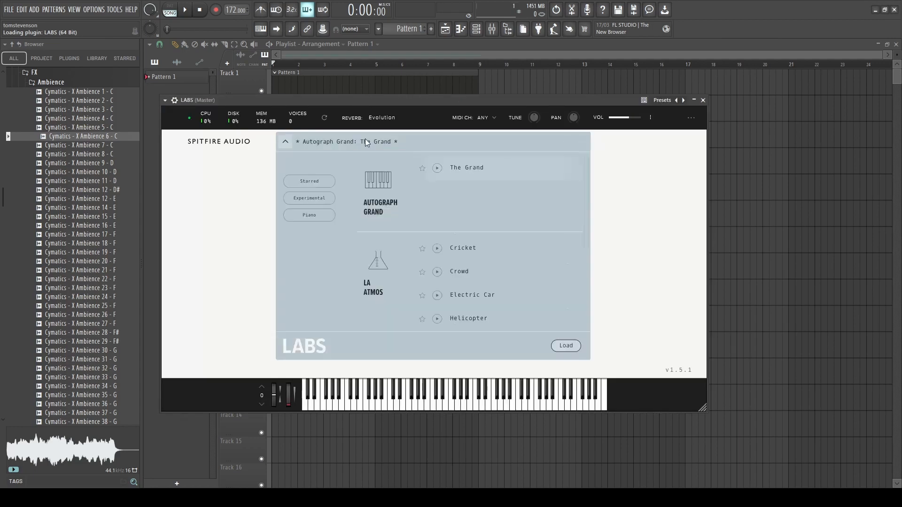
{"action": "scroll", "coordinate": [427, 282], "scroll_direction": "down", "scroll_amount": 1}
{"action": "left_click", "coordinate": [459, 248]}
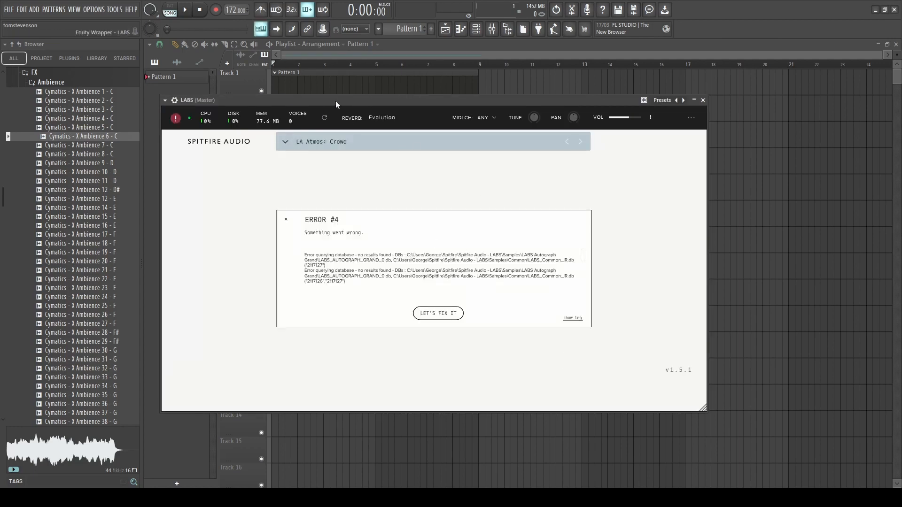
- Load the Autograph Grand: The Grand preset in LABS and close the instrument window
{"action": "left_click_drag", "start_coordinate": [336, 101], "coordinate": [381, 106]}
{"action": "left_click", "coordinate": [371, 148]}
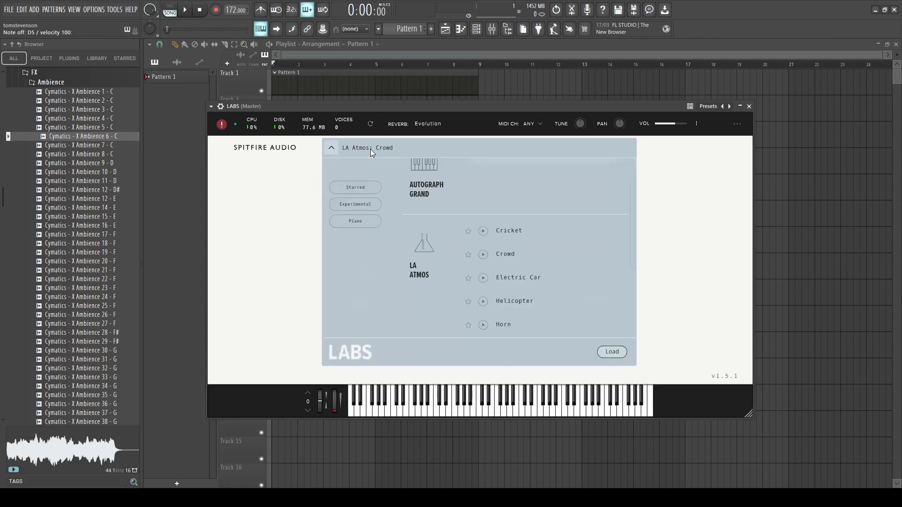
{"action": "scroll", "coordinate": [502, 221], "scroll_direction": "up", "scroll_amount": 1}
{"action": "left_click", "coordinate": [505, 174]}
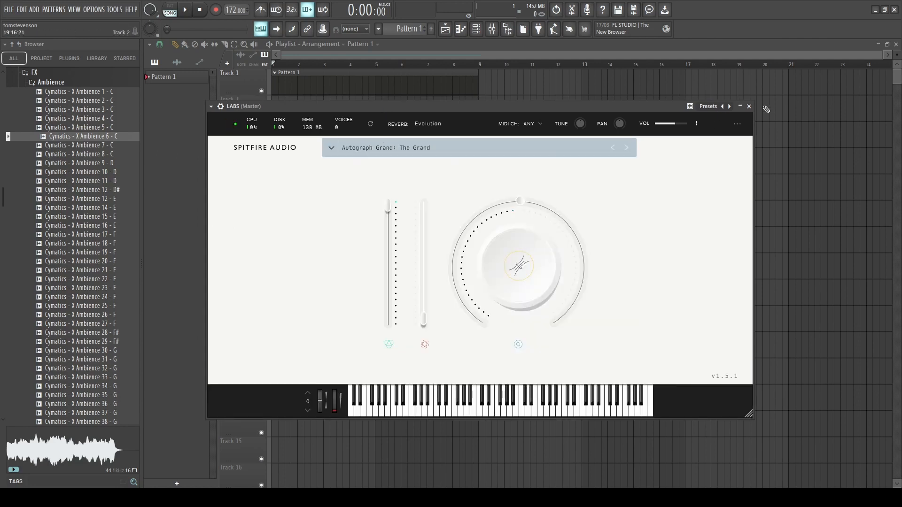
{"action": "left_click", "coordinate": [749, 106]}
- Draw a chord of C5, E5 and A5 at the start of bar 1 in the LABS piano roll
{"action": "key", "text": "F7"}
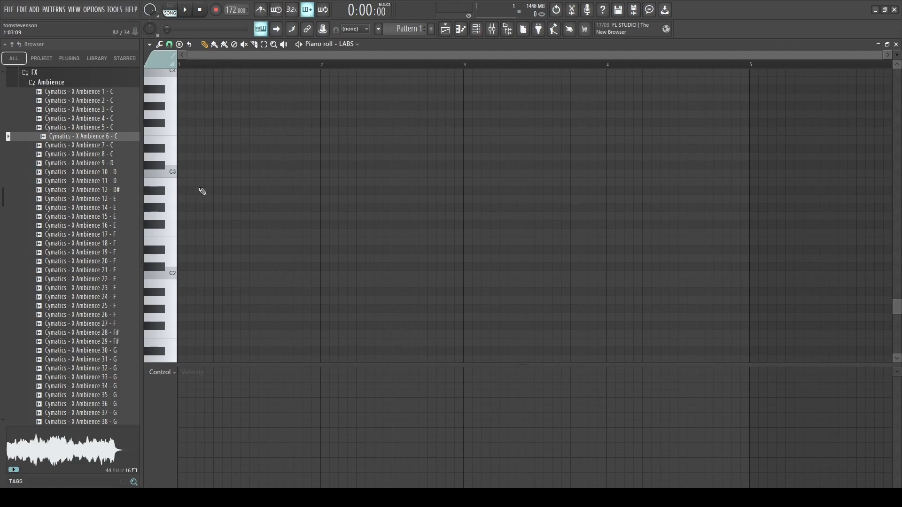
{"action": "scroll", "coordinate": [202, 235], "scroll_direction": "up", "scroll_amount": 5}
{"action": "left_click", "coordinate": [182, 200]}
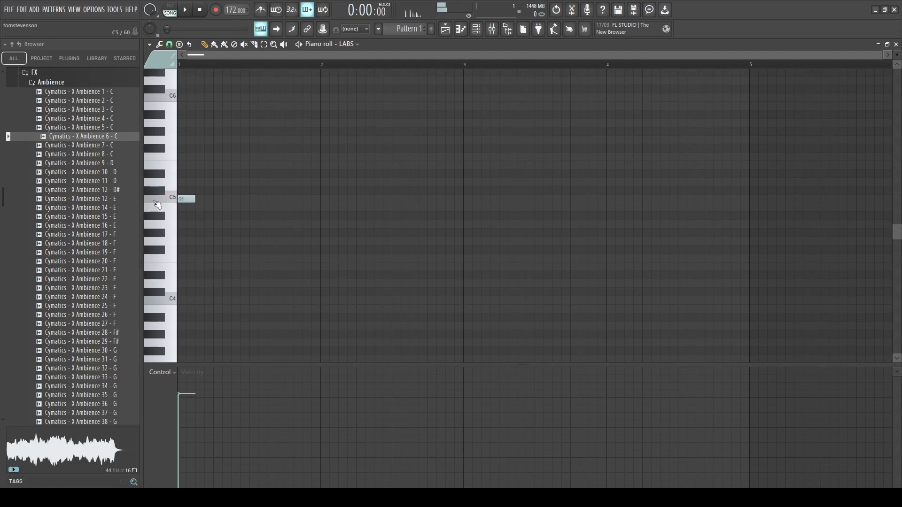
{"action": "left_click", "coordinate": [183, 166]}
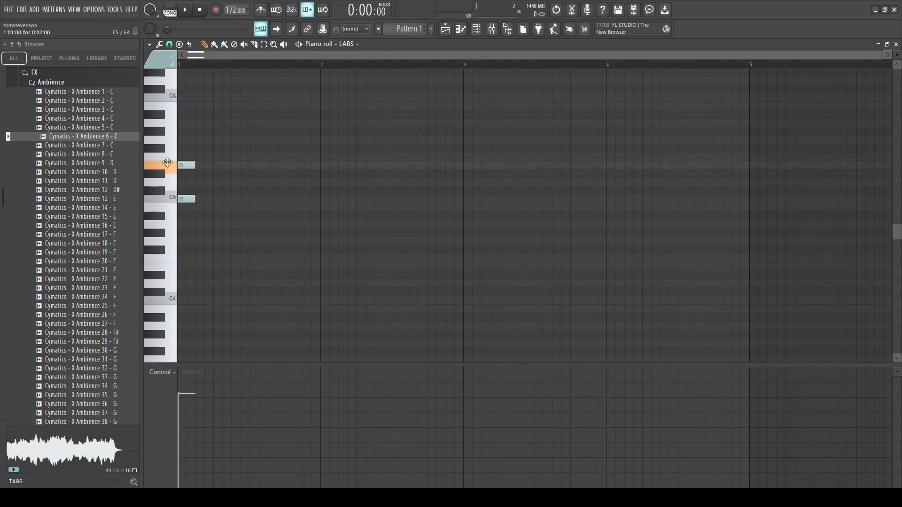
{"action": "left_click", "coordinate": [187, 123]}
- Audition the chord and lengthen all three notes to four bars, ending at bar 5
{"action": "key", "text": "space"}
{"action": "key", "text": "space"}
{"action": "key", "text": "ctrl+a"}
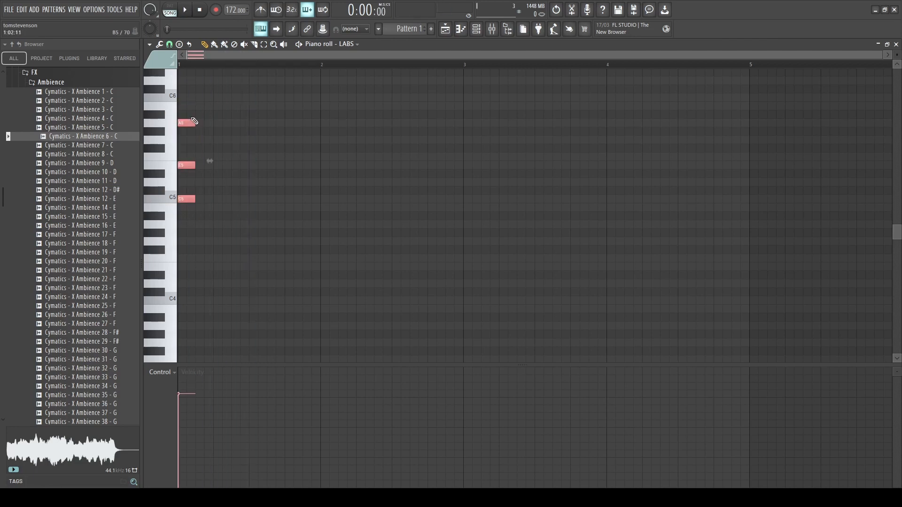
{"action": "left_click_drag", "start_coordinate": [194, 164], "coordinate": [747, 153]}
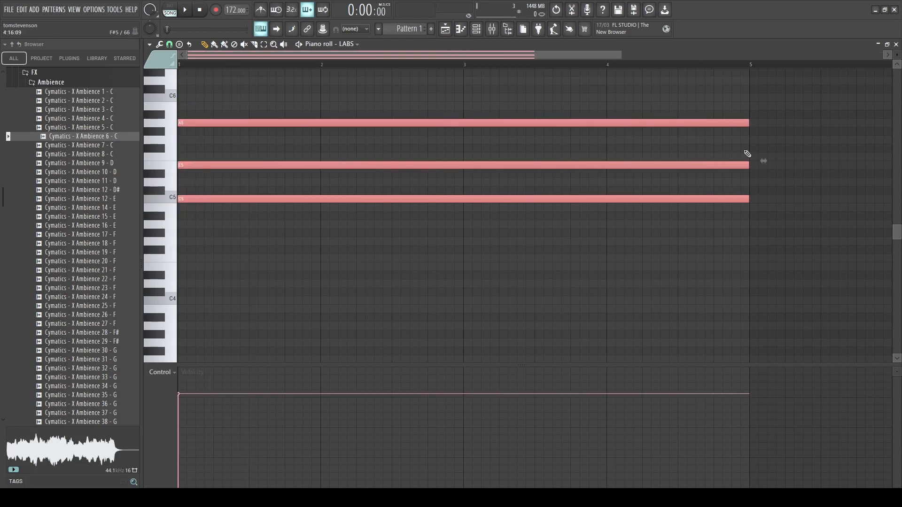
- Lower the chord's C5 note to A4, trying D#5 for the middle note before restoring E5, and audition the voicing
{"action": "key", "text": "ctrl+d"}
{"action": "left_click_drag", "start_coordinate": [630, 168], "coordinate": [606, 173]}
{"action": "key", "text": "space"}
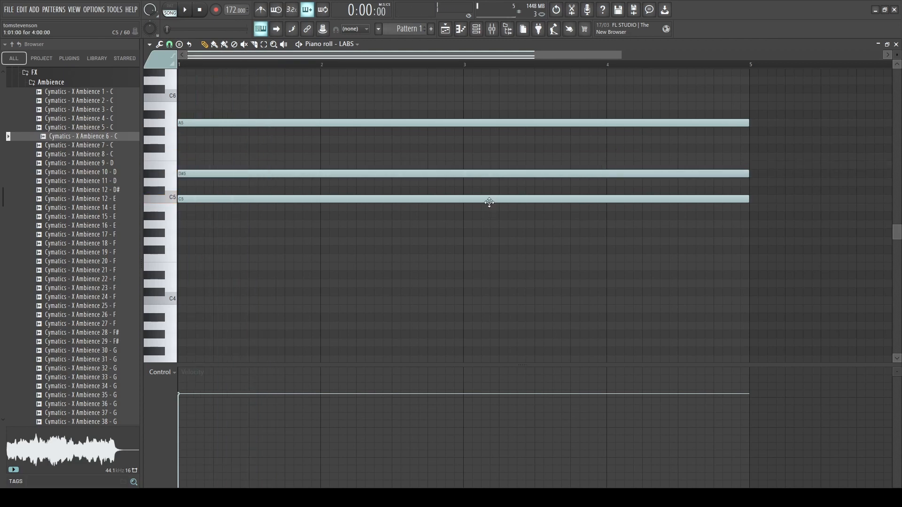
{"action": "left_click_drag", "start_coordinate": [489, 200], "coordinate": [463, 224]}
{"action": "key", "text": "space"}
{"action": "key", "text": "space"}
{"action": "left_click_drag", "start_coordinate": [448, 173], "coordinate": [445, 162]}
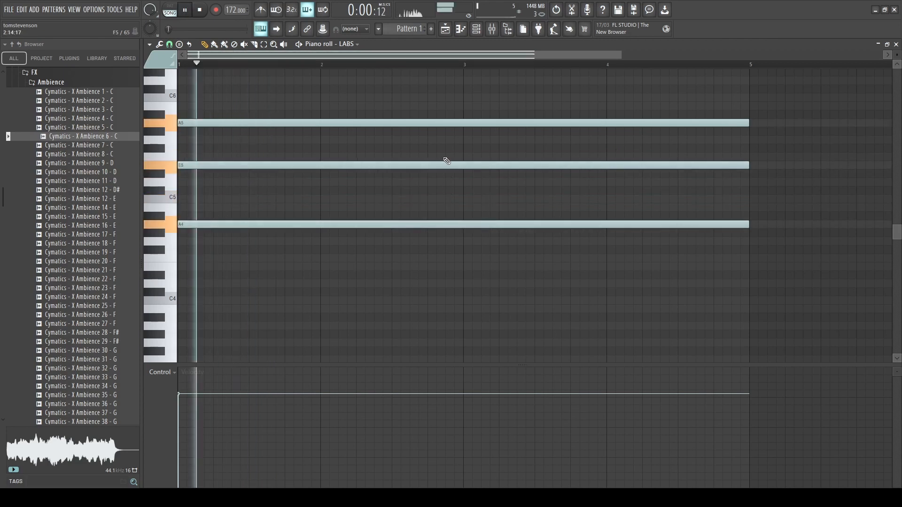
{"action": "key", "text": "space"}
{"action": "scroll", "coordinate": [399, 110], "scroll_direction": "down", "scroll_amount": 2}
{"action": "key", "text": "space"}
- Shorten all three chord notes together to half a bar from the start of bar 1
{"action": "key", "text": "ctrl+a"}
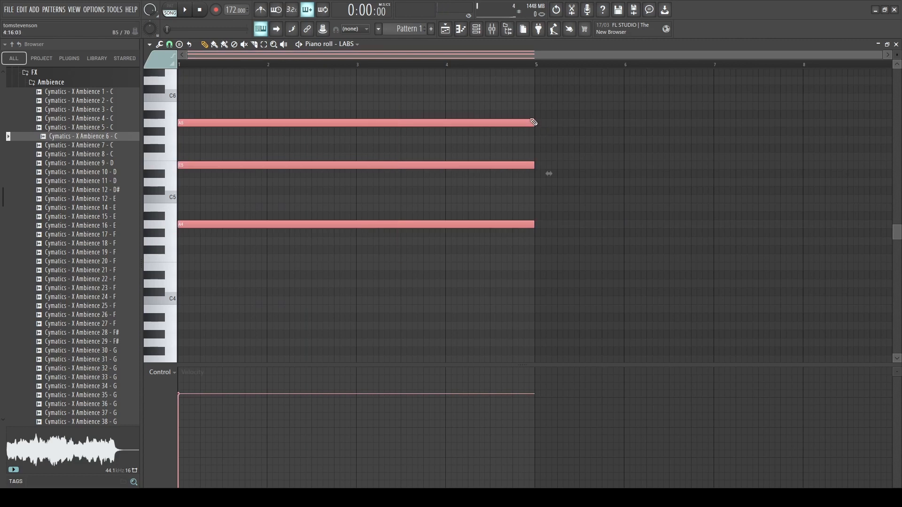
{"action": "left_click", "coordinate": [533, 115]}
{"action": "right_click", "coordinate": [534, 113]}
{"action": "key", "text": "ctrl+a"}
{"action": "left_click_drag", "start_coordinate": [533, 122], "coordinate": [219, 151]}
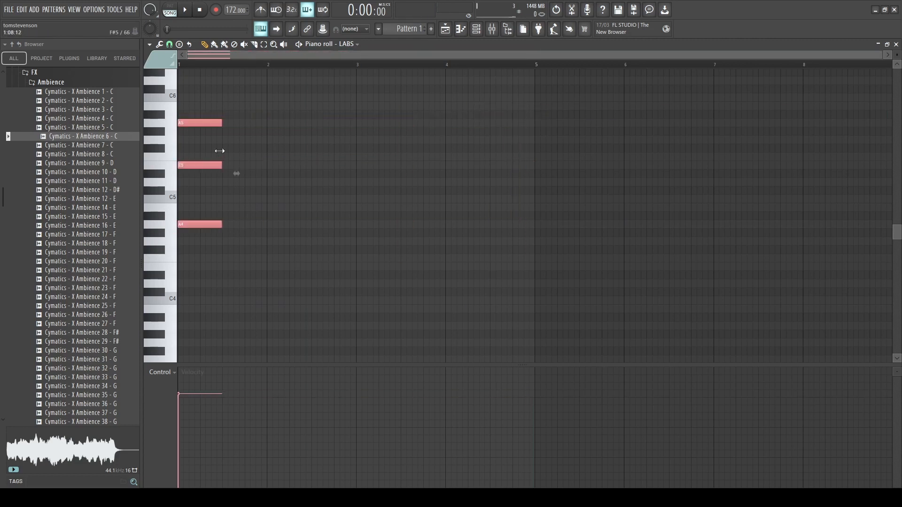
{"action": "key", "text": "ctrl+d"}
- Close the piano roll and delete the Pattern 1 clip on Track 1, keeping the one on Track 4
{"action": "left_click", "coordinate": [896, 45]}
{"action": "right_click", "coordinate": [319, 223]}
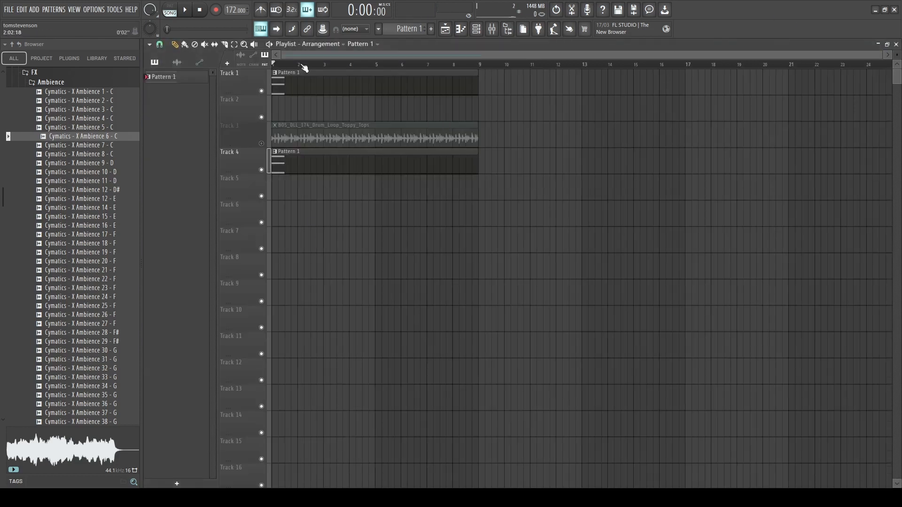
{"action": "right_click", "coordinate": [304, 75]}
{"action": "left_click", "coordinate": [290, 160]}
- Route the LABS channel to mixer insert 6 and colour inserts 6 to 12 blue
{"action": "key", "text": "F9"}
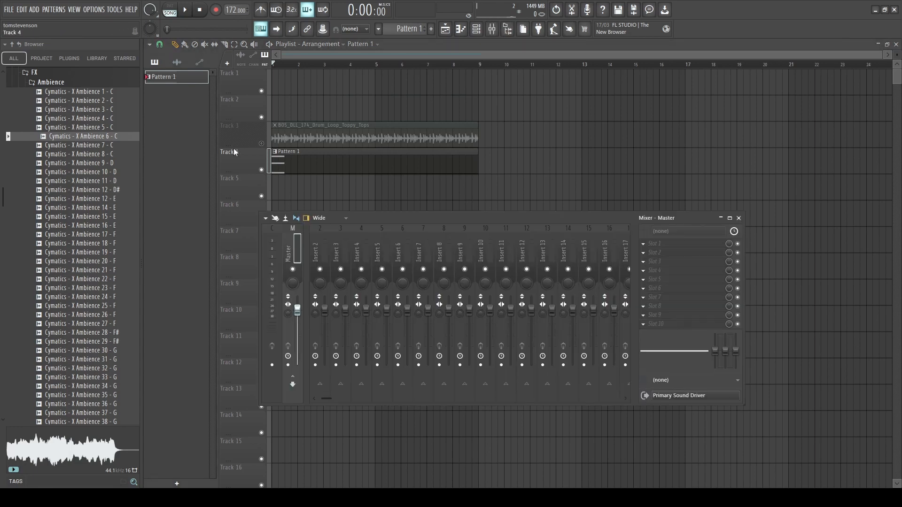
{"action": "key", "text": "F6"}
{"action": "left_click", "coordinate": [478, 156]}
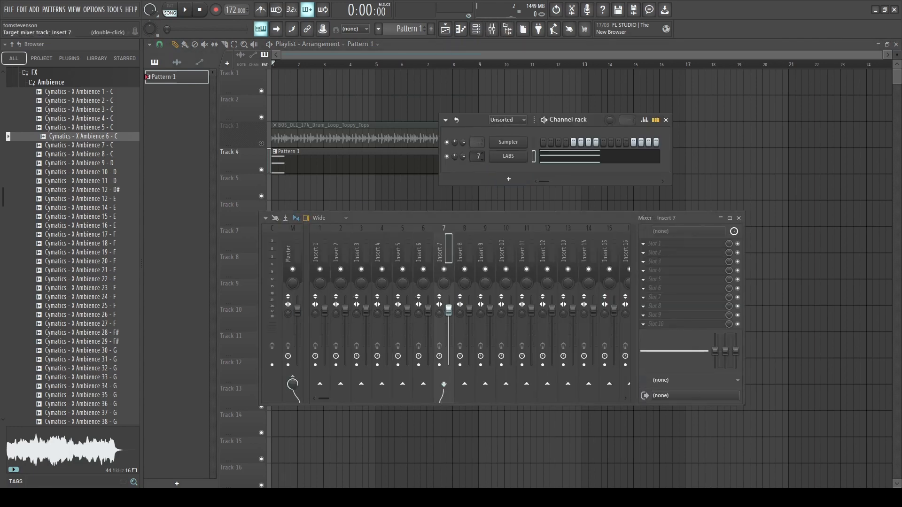
{"action": "left_click_drag", "start_coordinate": [428, 256], "coordinate": [552, 263]}
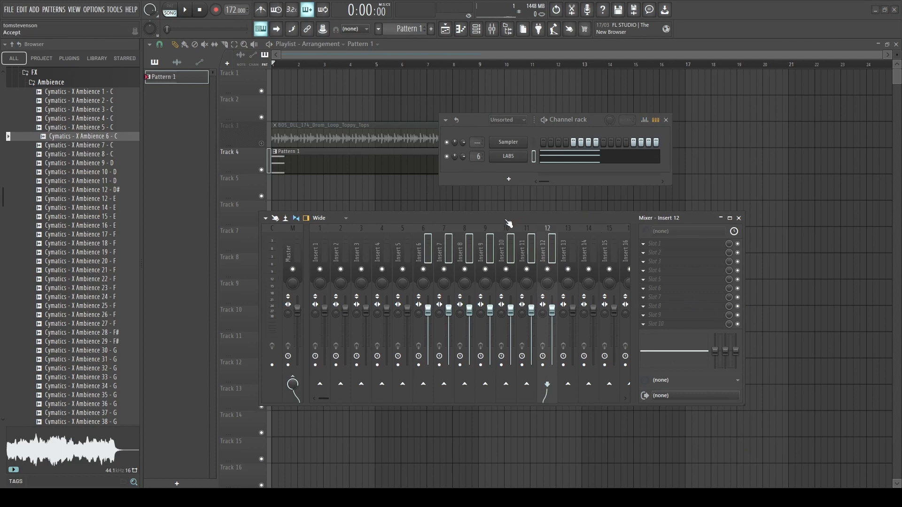
- Load Fruity Reeverb 2 in slot 9 of insert 6, with high wet, reduced dry, long decay and a low cut of about 2538 Hz
{"action": "left_click", "coordinate": [430, 247]}
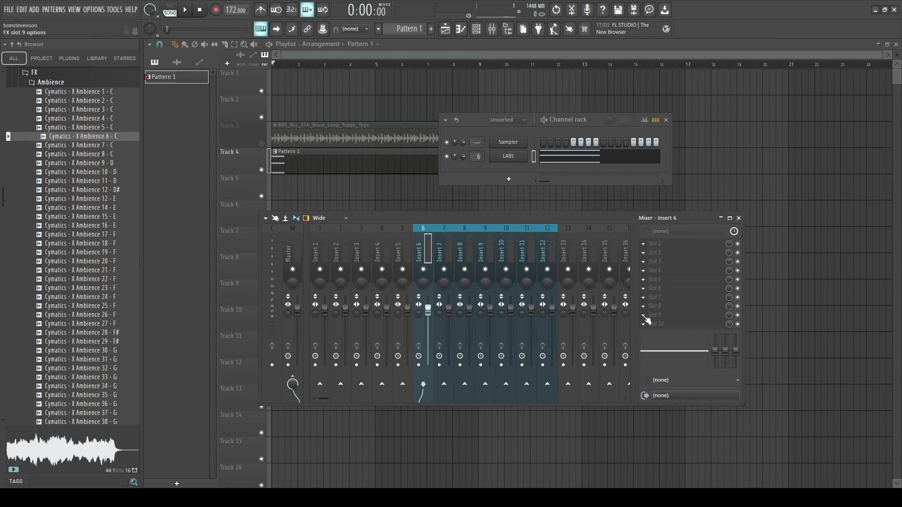
{"action": "left_click", "coordinate": [485, 39]}
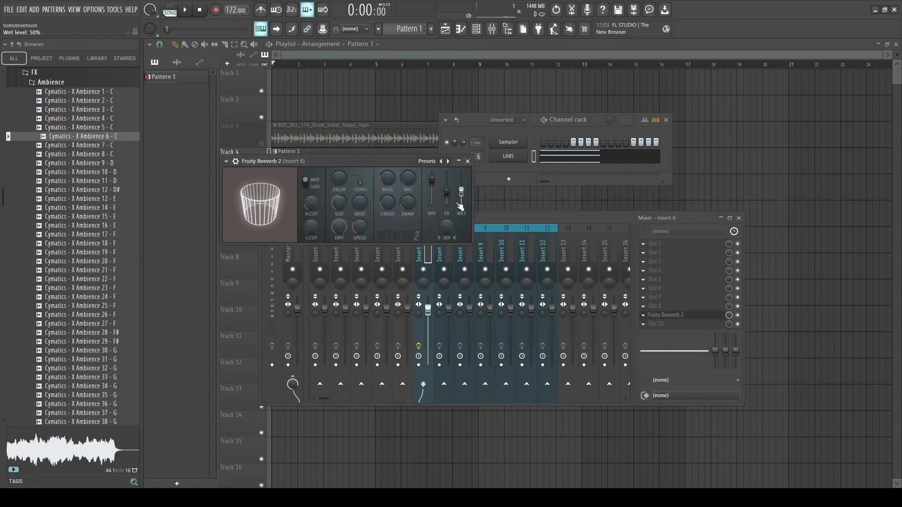
{"action": "left_click_drag", "start_coordinate": [432, 180], "coordinate": [407, 166]}
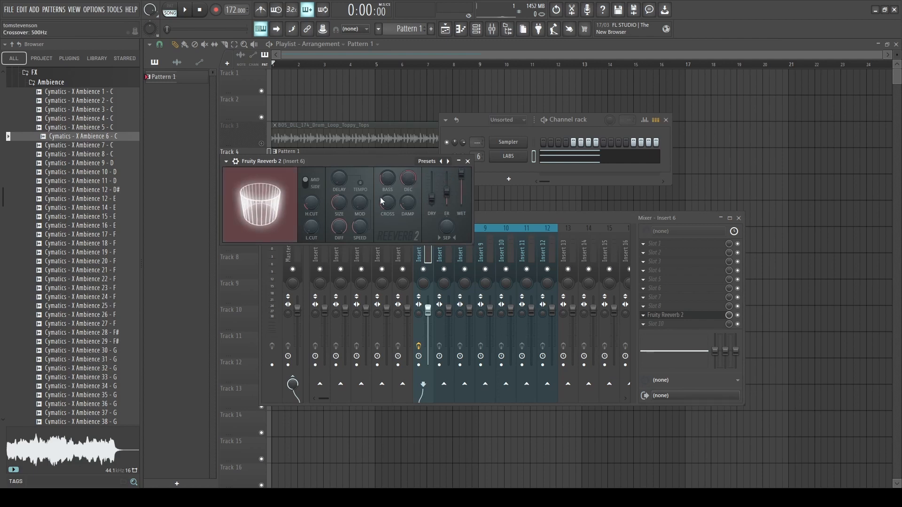
{"action": "left_click_drag", "start_coordinate": [312, 227], "coordinate": [311, 218]}
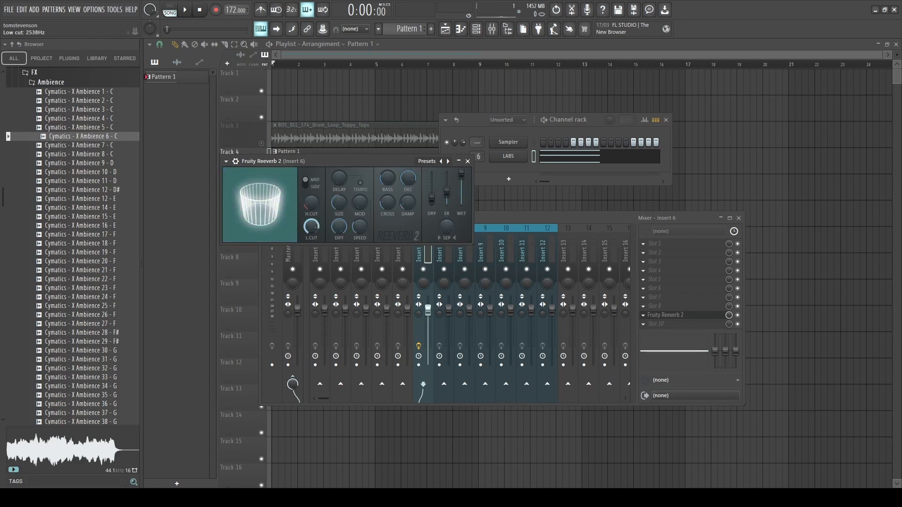
- Add Fruity parametric EQ 2 in slot 2 and band-limit the chord with a steep high-pass and a low-pass near 1875 Hz, auditioning it
{"action": "left_click", "coordinate": [657, 300]}
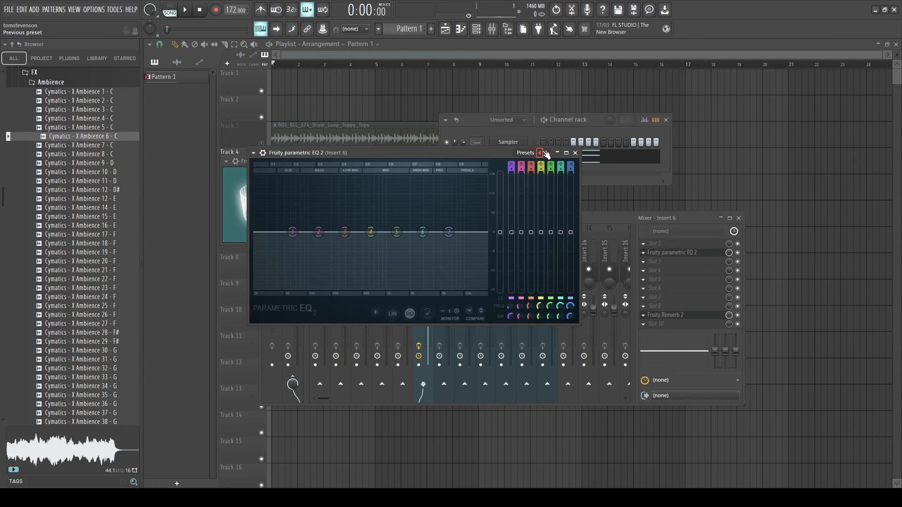
{"action": "left_click", "coordinate": [546, 154]}
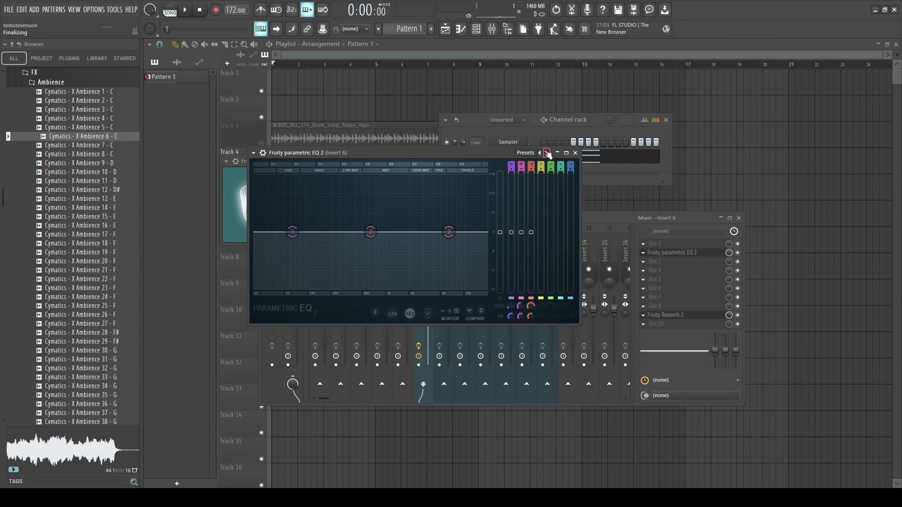
{"action": "left_click_drag", "start_coordinate": [260, 233], "coordinate": [415, 233]}
{"action": "key", "text": "space"}
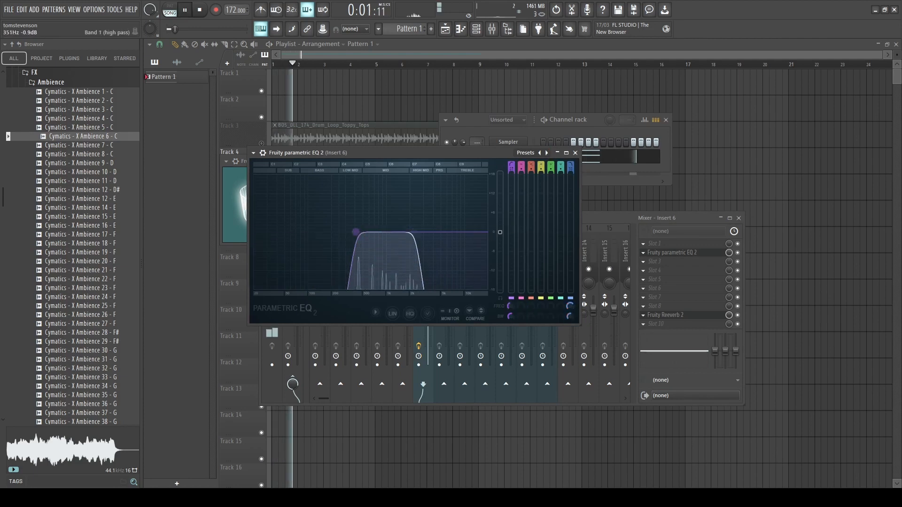
{"action": "scroll", "coordinate": [361, 232], "scroll_direction": "down", "scroll_amount": 3}
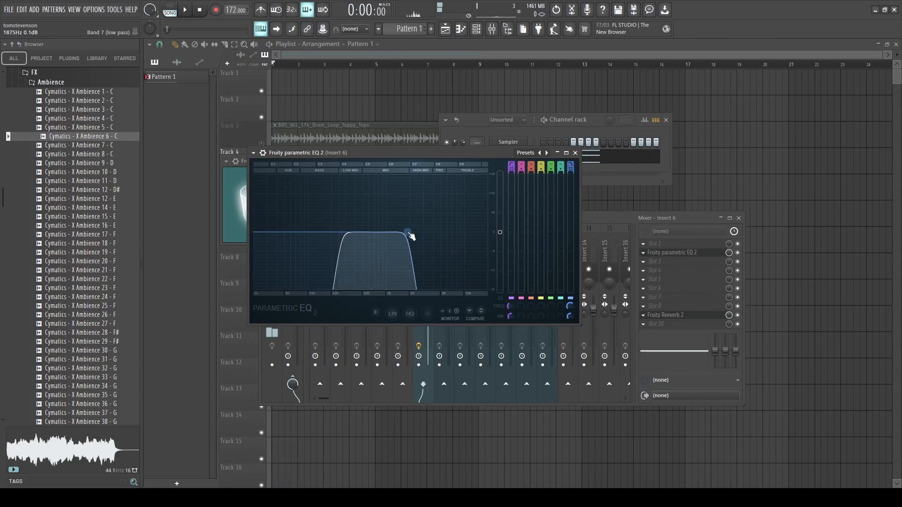
{"action": "left_click_drag", "start_coordinate": [417, 232], "coordinate": [407, 232]}
{"action": "key", "text": "space"}
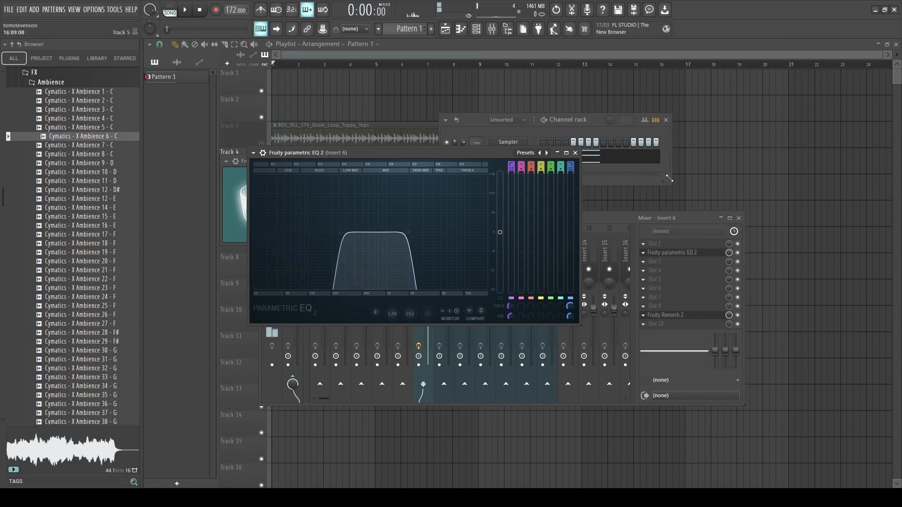
- Close the open plugin and mixer windows and select bar 1 to bar 9 in the playlist timeline
{"action": "key", "text": "F12"}
{"action": "left_click_drag", "start_coordinate": [480, 67], "coordinate": [273, 65]}
{"action": "left_click", "coordinate": [478, 67]}
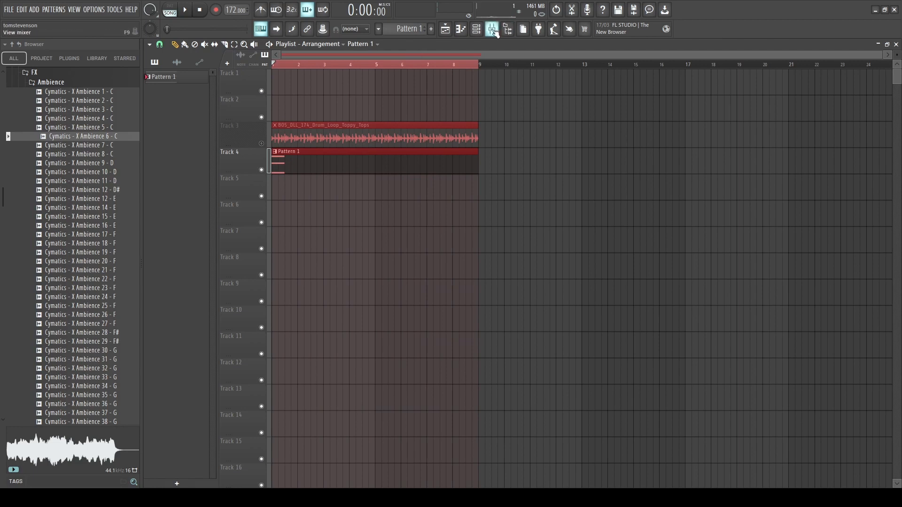
- Arm the Master mixer track for disk recording and render the selected section to an audio file
{"action": "key", "text": "F9"}
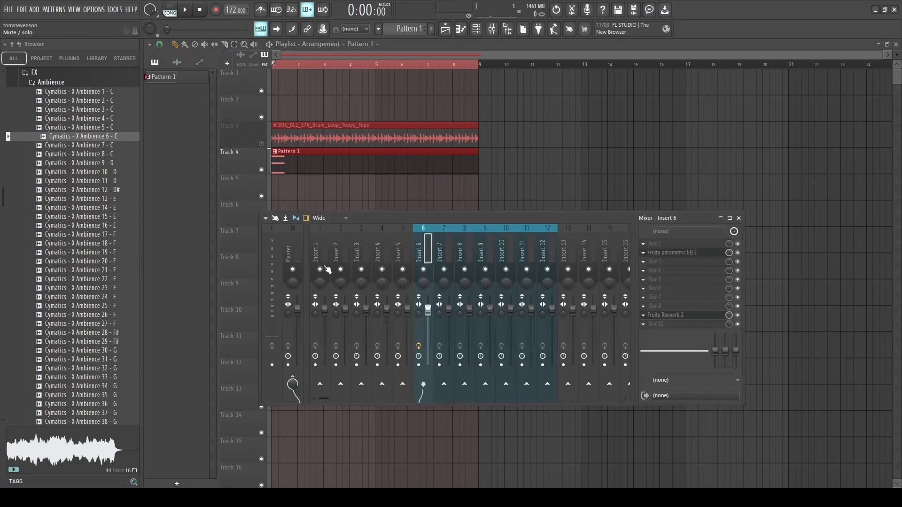
{"action": "left_click", "coordinate": [295, 257]}
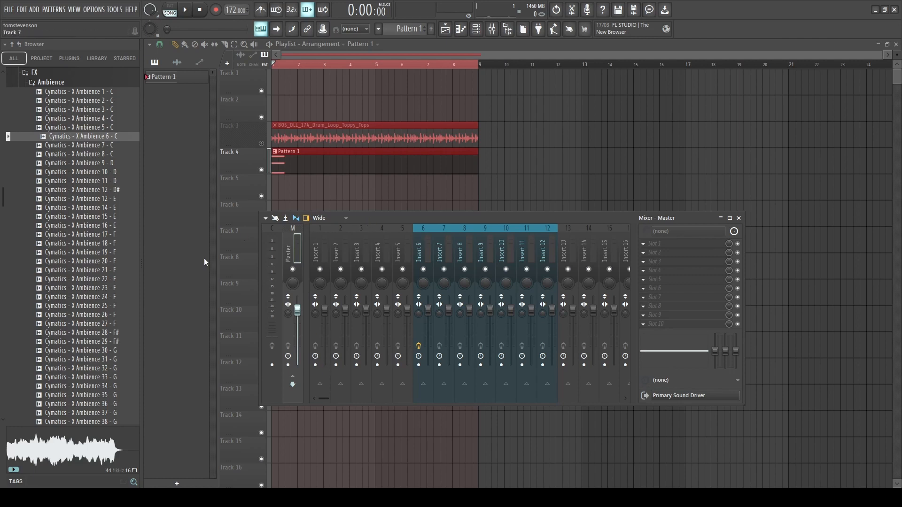
{"action": "left_click_drag", "start_coordinate": [392, 224], "coordinate": [501, 234]}
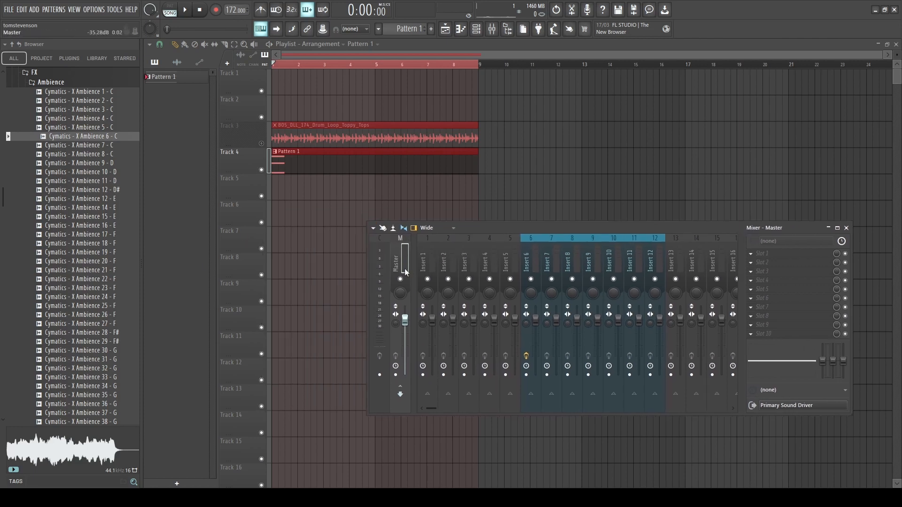
{"action": "left_click", "coordinate": [396, 375]}
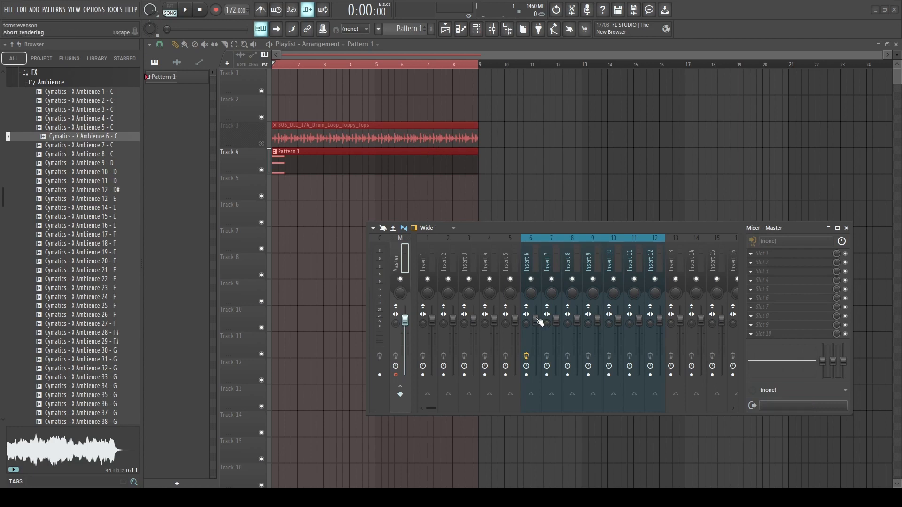
- Place the rendered Master audio clip at bar 1 on Track 5 and delete the Pattern 1 clip from Track 4
{"action": "left_click", "coordinate": [598, 147]}
{"action": "left_click_drag", "start_coordinate": [336, 83], "coordinate": [301, 193]}
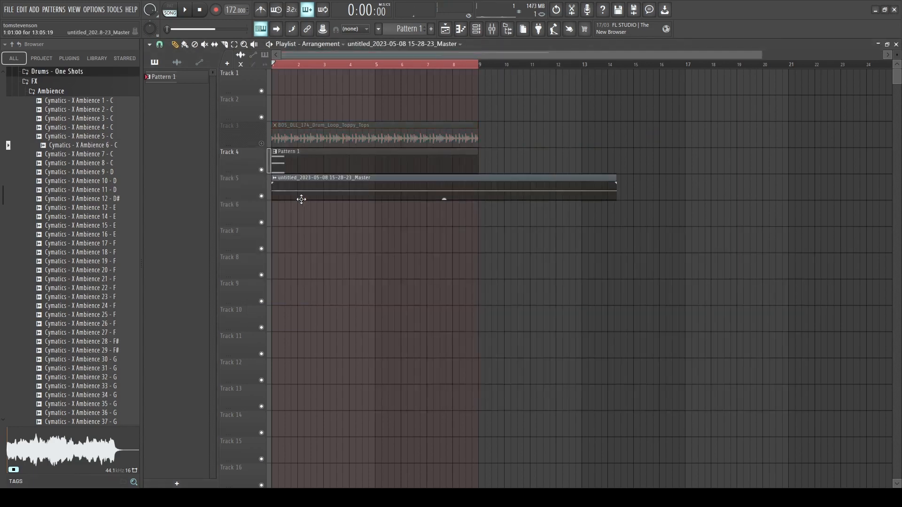
{"action": "right_click", "coordinate": [286, 165]}
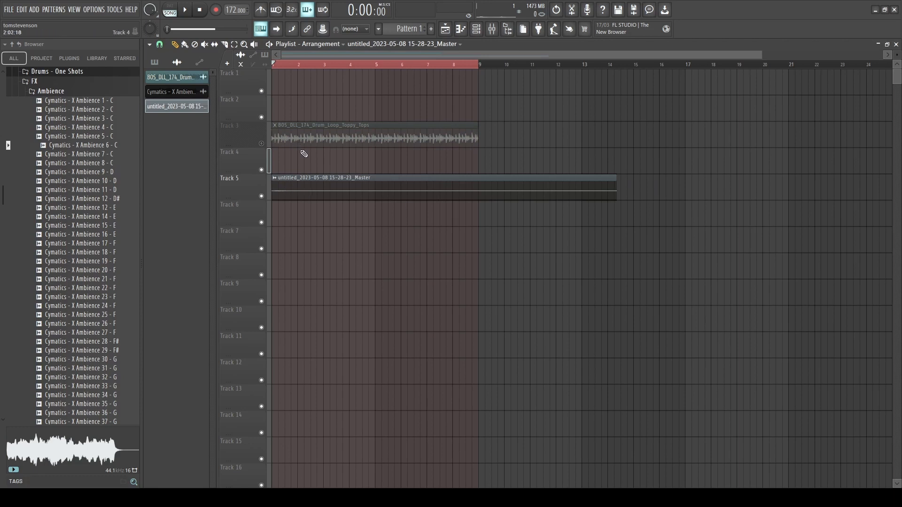
- Normalize the rendered Master clip, raise its channel volume to 100% and audition it
{"action": "double_click", "coordinate": [301, 191]}
{"action": "scroll", "coordinate": [280, 195], "scroll_direction": "up", "scroll_amount": 3}
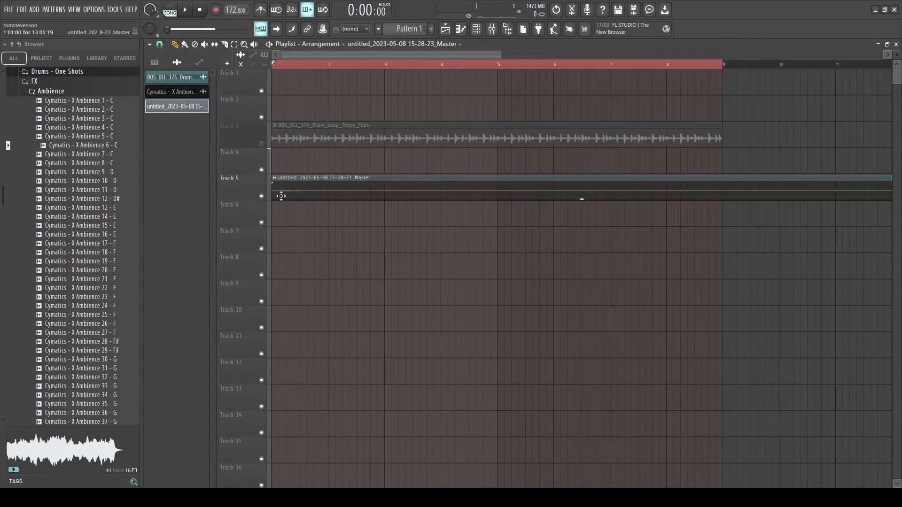
{"action": "double_click", "coordinate": [280, 195]}
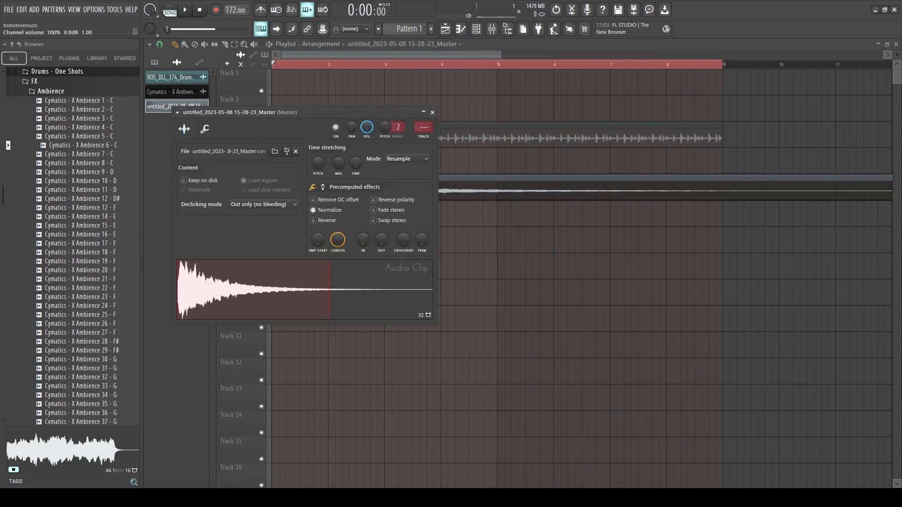
{"action": "left_click_drag", "start_coordinate": [367, 127], "coordinate": [367, 118]}
{"action": "key", "text": "Escape"}
{"action": "scroll", "coordinate": [445, 257], "scroll_direction": "down", "scroll_amount": 2}
{"action": "key", "text": "space"}
{"action": "double_click", "coordinate": [494, 198]}
{"action": "key", "text": "space"}
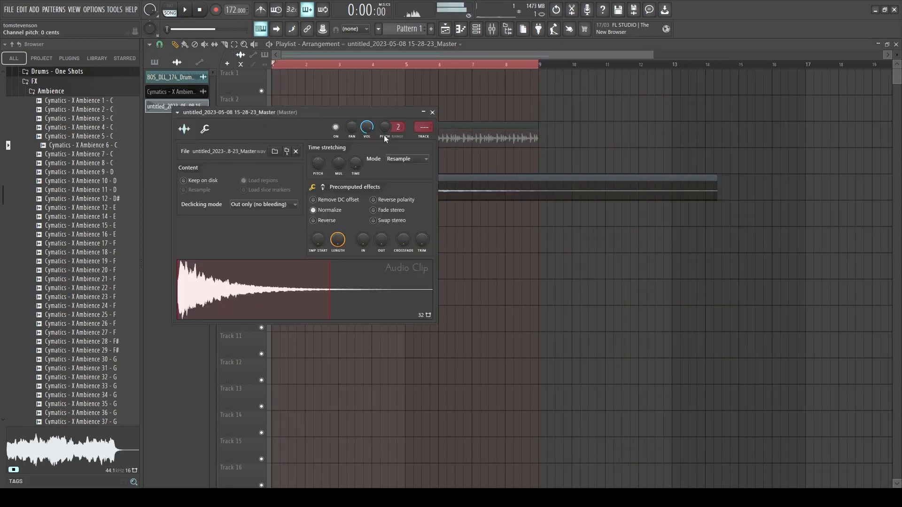
{"action": "key", "text": "Escape"}
{"action": "key", "text": "space"}
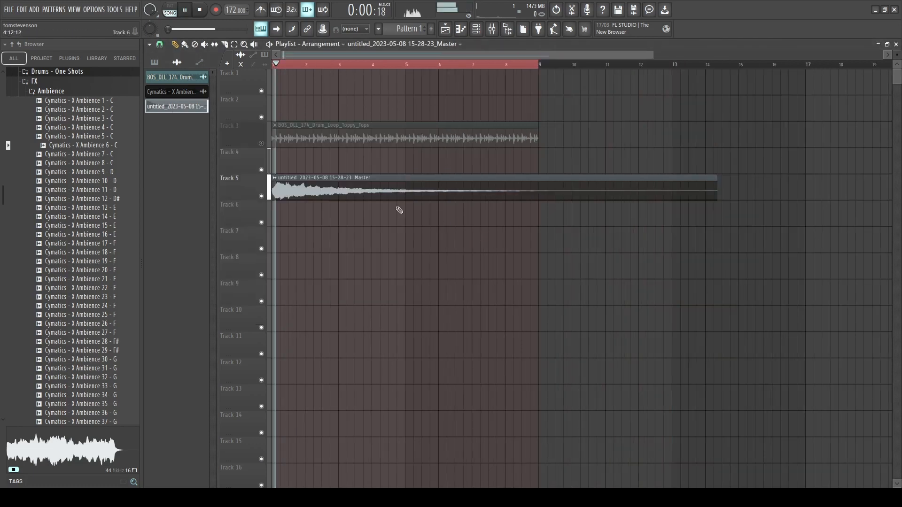
- Add a fade-in of about one bar to the start of the rendered clip on Track 5 and audition it
{"action": "double_click", "coordinate": [366, 184]}
{"action": "key", "text": "Escape"}
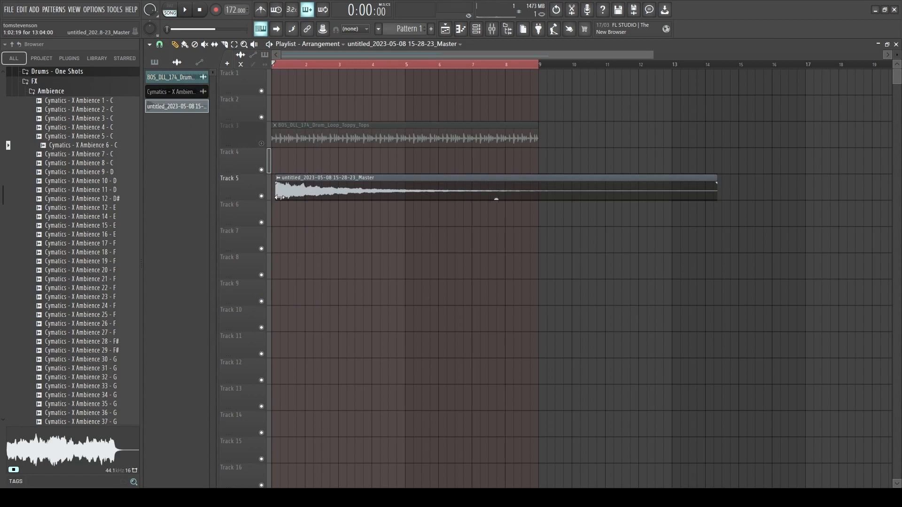
{"action": "scroll", "coordinate": [281, 180], "scroll_direction": "up", "scroll_amount": 2}
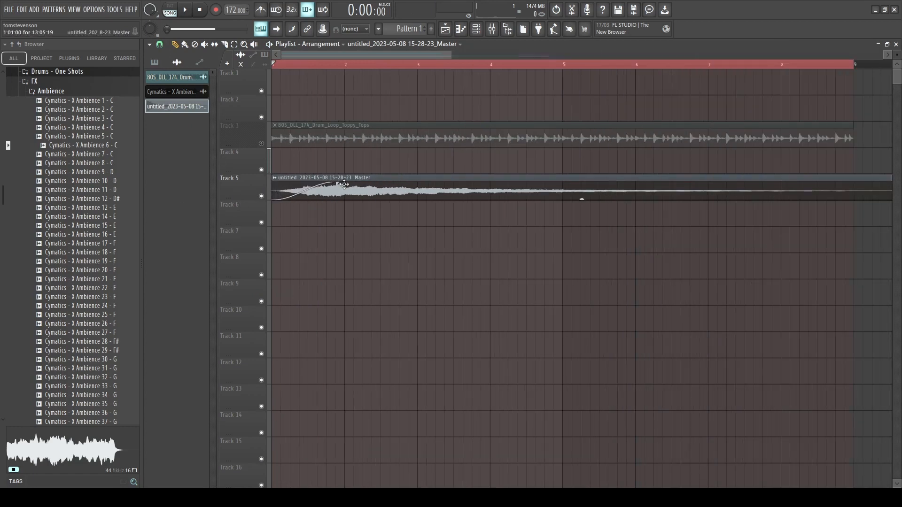
{"action": "key", "text": "space"}
{"action": "scroll", "coordinate": [715, 176], "scroll_direction": "down", "scroll_amount": 2}
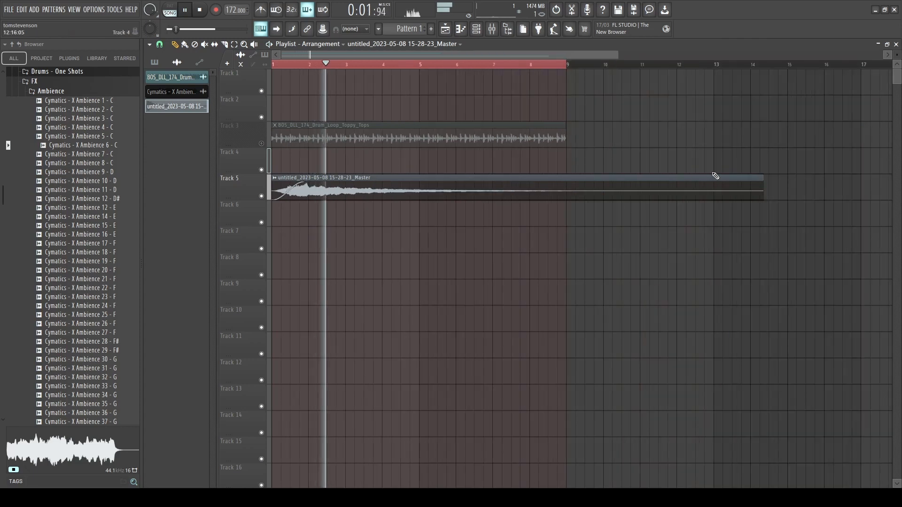
- Slice the rendered clip on Track 5 at bar 9 and remove the part beyond it
{"action": "scroll", "coordinate": [581, 176], "scroll_direction": "up", "scroll_amount": 2}
{"action": "scroll", "coordinate": [562, 164], "scroll_direction": "up", "scroll_amount": 1}
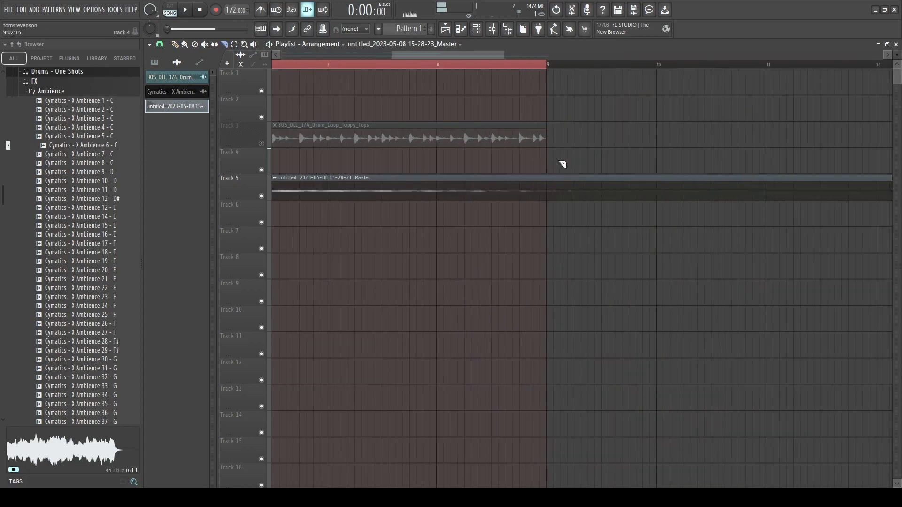
{"action": "right_click", "coordinate": [605, 190]}
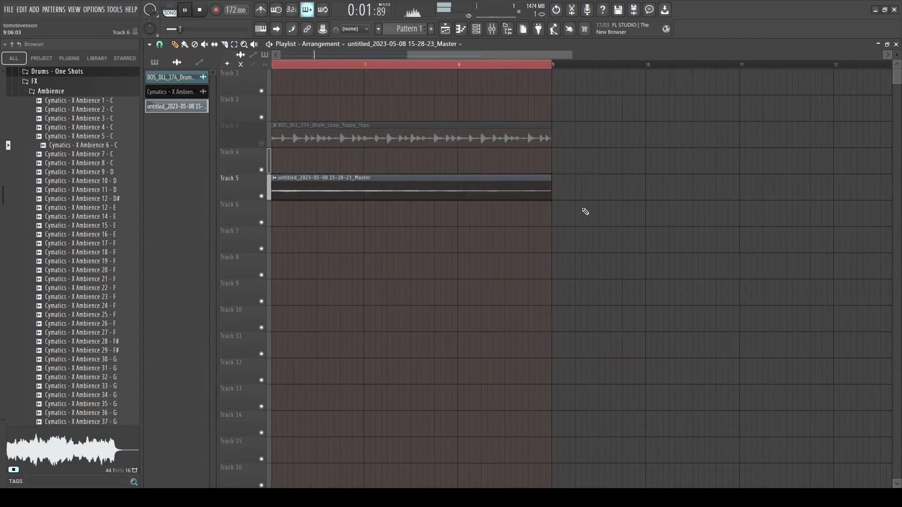
{"action": "scroll", "coordinate": [485, 121], "scroll_direction": "down", "scroll_amount": 2}
- Route the rendered Master clip's channel to mixer insert 6 and play it back
{"action": "key", "text": "F9"}
{"action": "key", "text": "space"}
{"action": "left_click", "coordinate": [424, 258]}
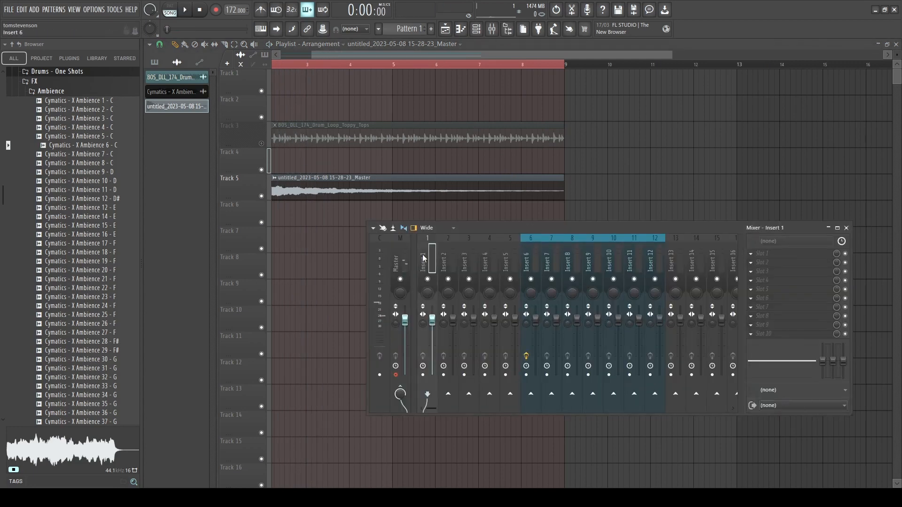
{"action": "double_click", "coordinate": [509, 186]}
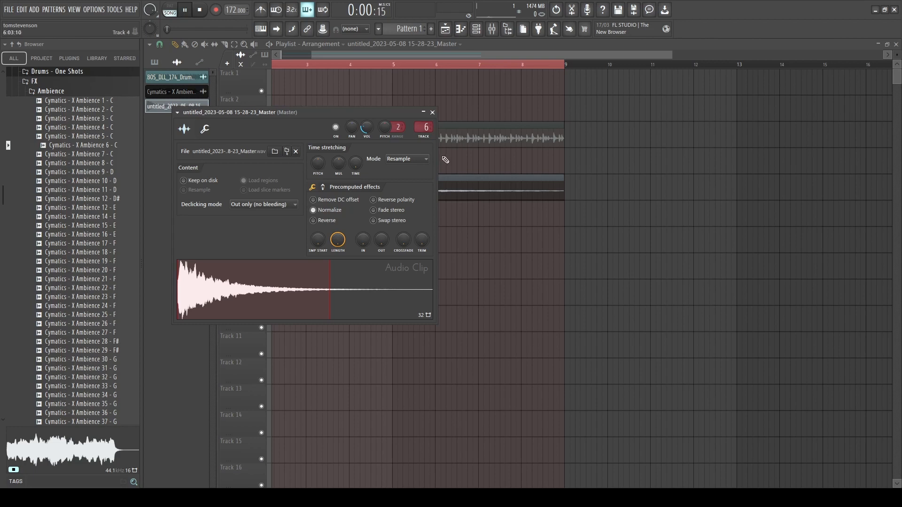
- Close the clip's channel settings and audition the pad through Fruity parametric EQ 2 and Fruity Reeverb 2 on mixer insert 6
{"action": "right_click", "coordinate": [457, 166]}
{"action": "double_click", "coordinate": [404, 185]}
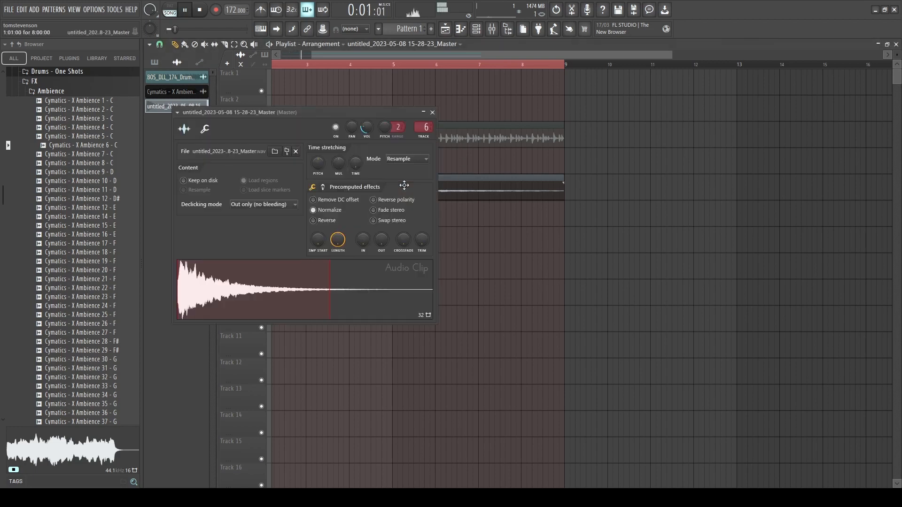
{"action": "right_click", "coordinate": [472, 172]}
{"action": "scroll", "coordinate": [447, 197], "scroll_direction": "down", "scroll_amount": 3}
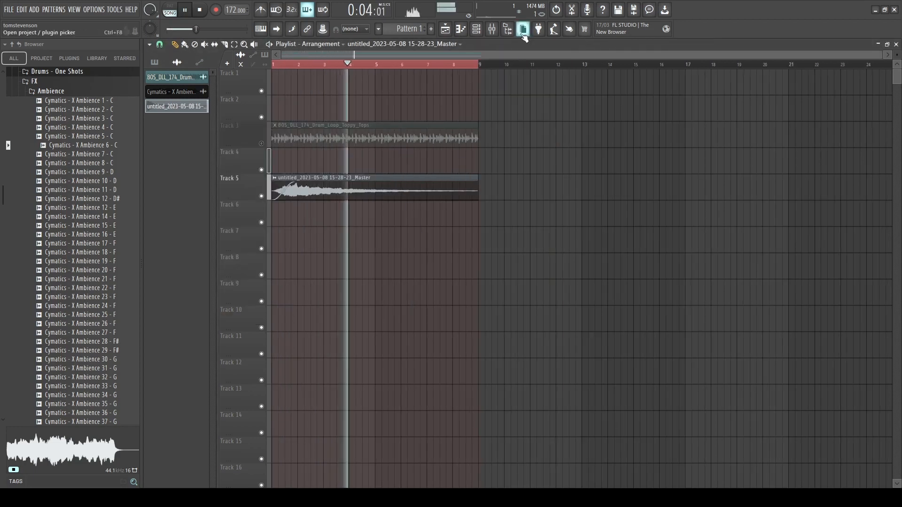
{"action": "key", "text": "F9"}
{"action": "key", "text": "space"}
{"action": "key", "text": "space"}
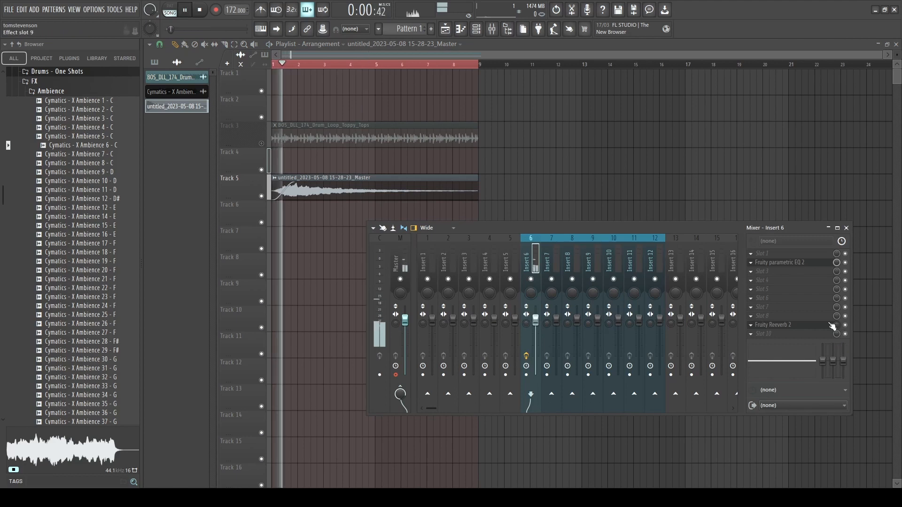
{"action": "right_click", "coordinate": [705, 192]}
{"action": "left_click", "coordinate": [492, 29]}
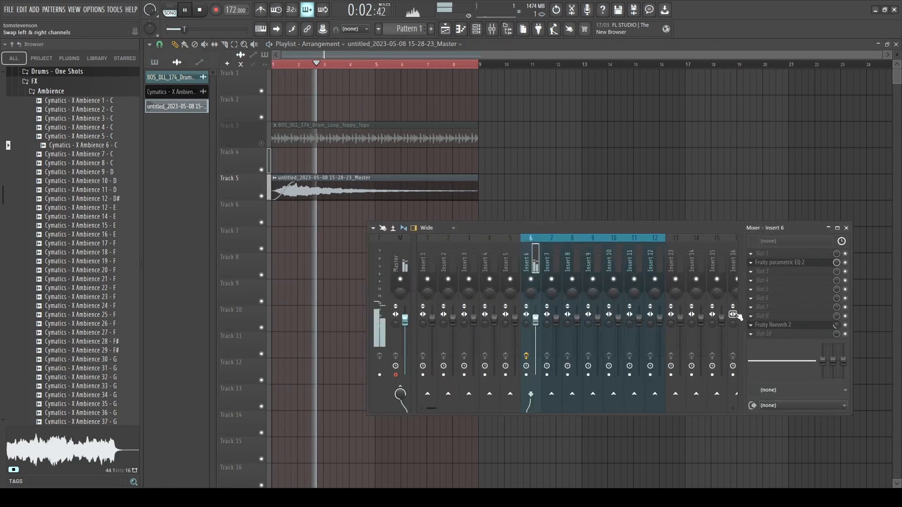
{"action": "left_click", "coordinate": [780, 267]}
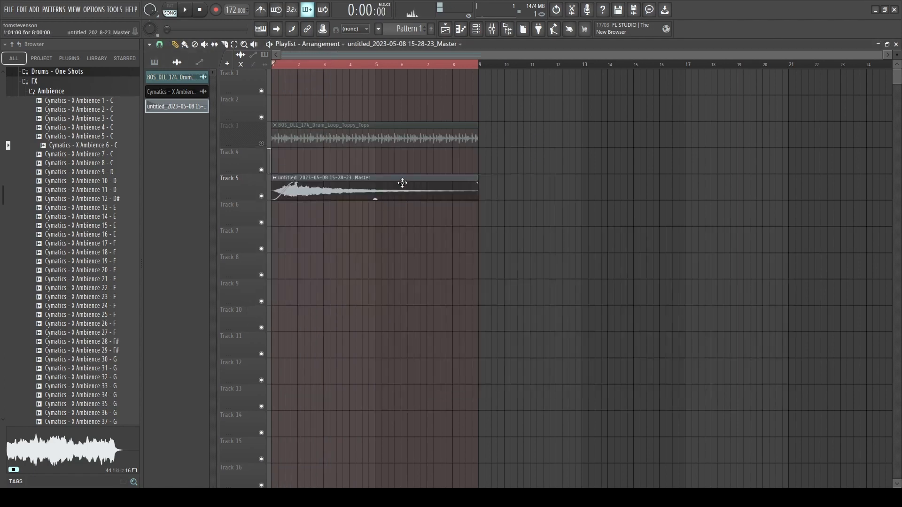
- Collapse the Ambience and FX folders of the Cymatics Project X pack in the browser
{"action": "scroll", "coordinate": [70, 188], "scroll_direction": "up", "scroll_amount": 2}
{"action": "left_click", "coordinate": [47, 144]}
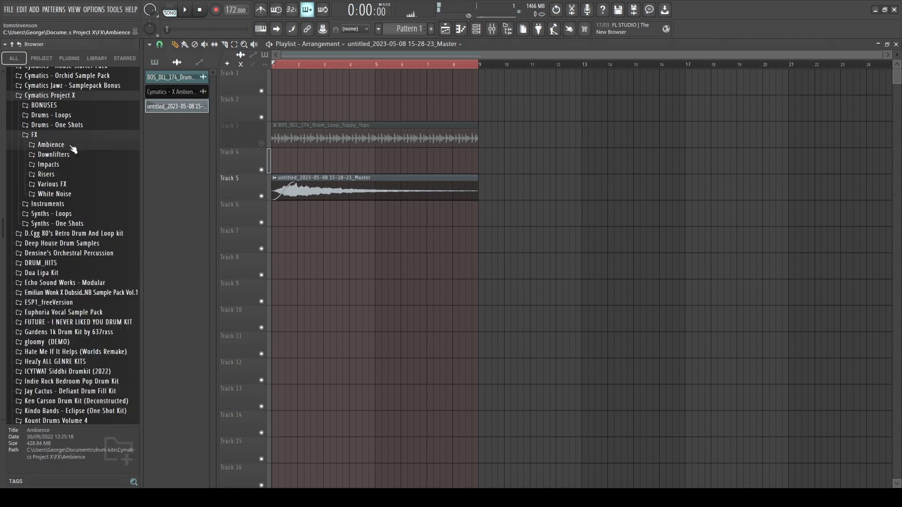
{"action": "left_click", "coordinate": [34, 135]}
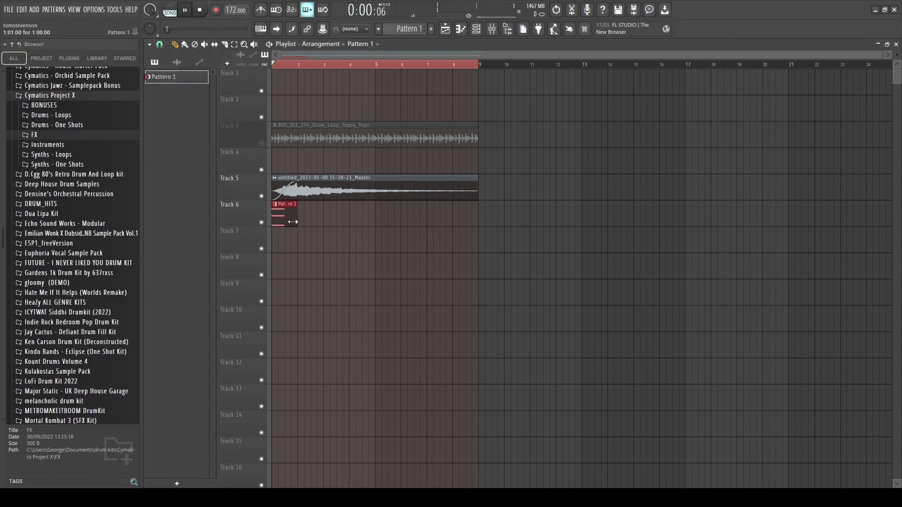
- Extend the Pattern 1 clip on Track 6 to bar 9 and route the LABS channel to mixer insert 7
{"action": "left_click_drag", "start_coordinate": [293, 222], "coordinate": [477, 223]}
{"action": "left_click", "coordinate": [490, 29]}
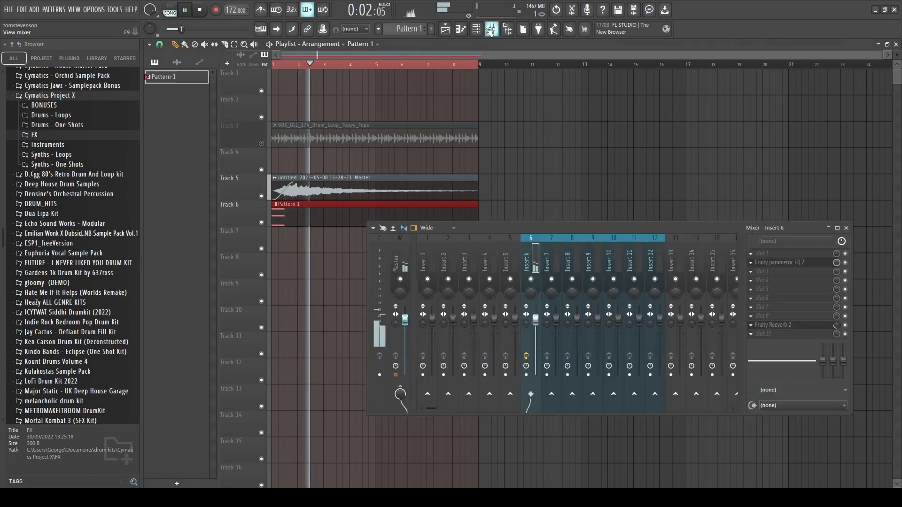
{"action": "left_click", "coordinate": [476, 29]}
{"action": "key", "text": "space"}
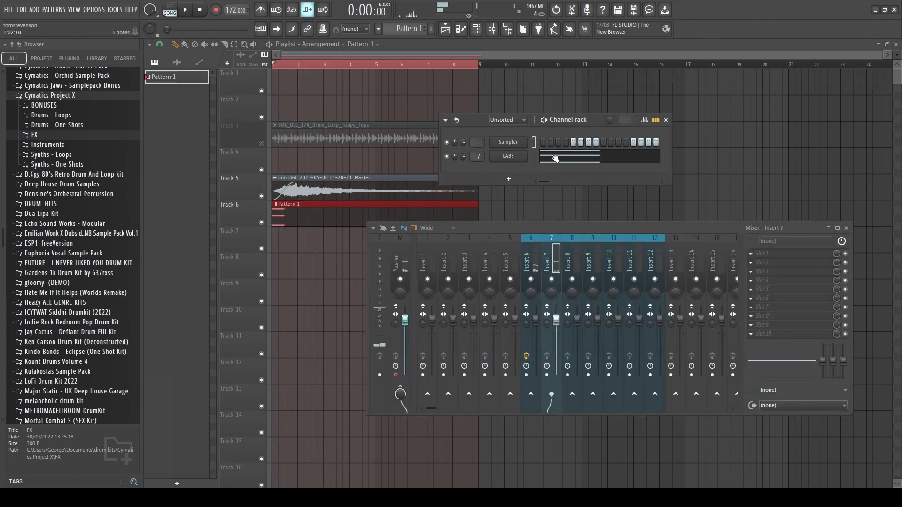
- Open the LABS notes in the piano roll and lower the chord's bottom note an octave to A3
{"action": "key", "text": "F7"}
{"action": "scroll", "coordinate": [266, 289], "scroll_direction": "up", "scroll_amount": 1}
{"action": "left_click", "coordinate": [286, 290], "text": "ctrl"}
{"action": "key", "text": "space"}
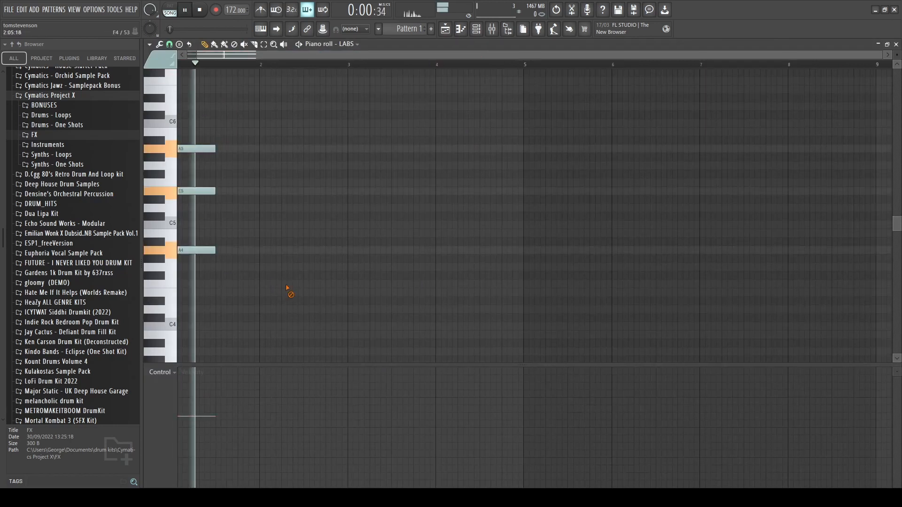
{"action": "key", "text": "space"}
{"action": "scroll", "coordinate": [235, 237], "scroll_direction": "up", "scroll_amount": 2}
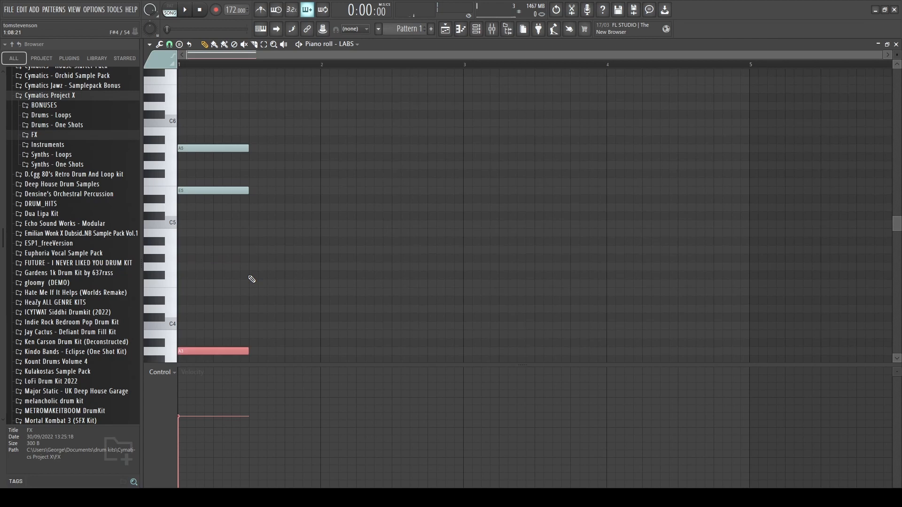
- Lower the bottom note to A2, lengthen all three chord notes to two bars and audition the chord
{"action": "key", "text": "space"}
{"action": "key", "text": "space"}
{"action": "scroll", "coordinate": [250, 263], "scroll_direction": "up", "scroll_amount": 2}
{"action": "left_click_drag", "start_coordinate": [200, 101], "coordinate": [228, 470], "text": "ctrl"}
{"action": "scroll", "coordinate": [373, 266], "scroll_direction": "up", "scroll_amount": 3}
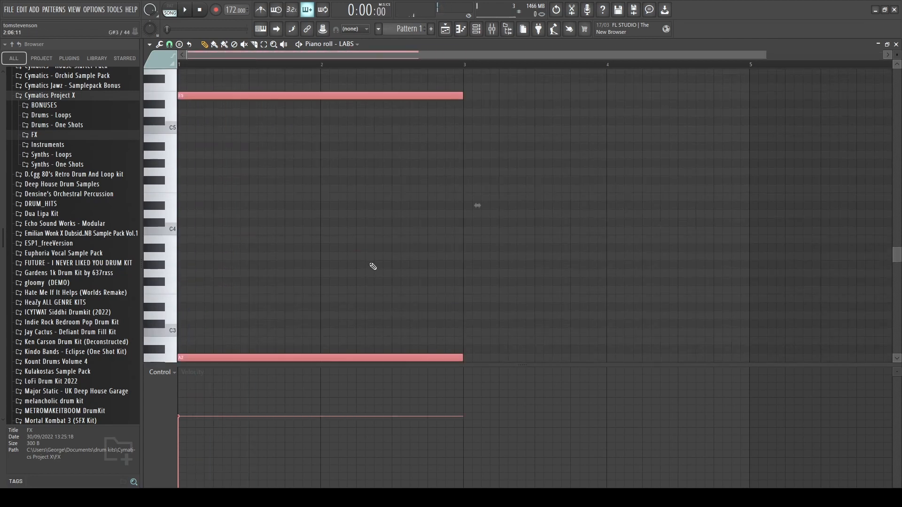
{"action": "key", "text": "ctrl+d"}
{"action": "key", "text": "space"}
{"action": "scroll", "coordinate": [891, 61], "scroll_direction": "down", "scroll_amount": 1}
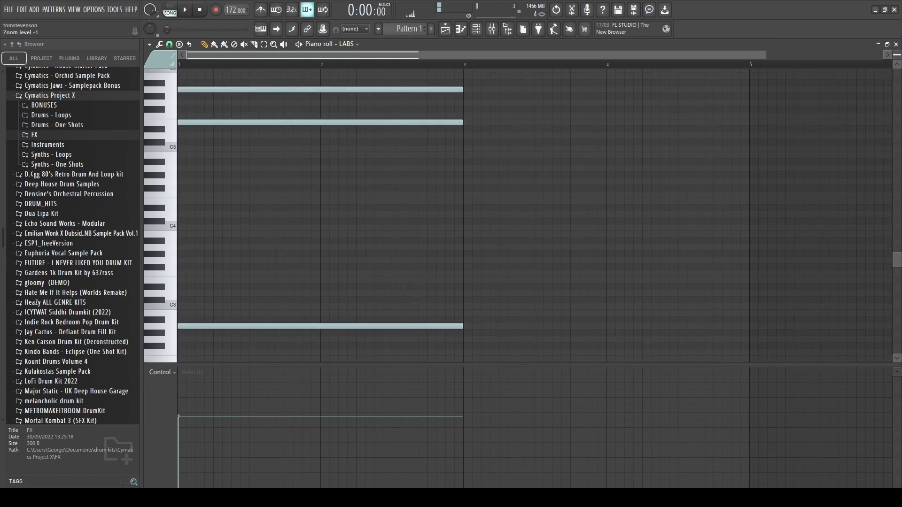
- Check the LABS channel in the channel rack and mixer, and play back the lengthened chord
{"action": "left_click", "coordinate": [479, 27]}
{"action": "left_click", "coordinate": [492, 29]}
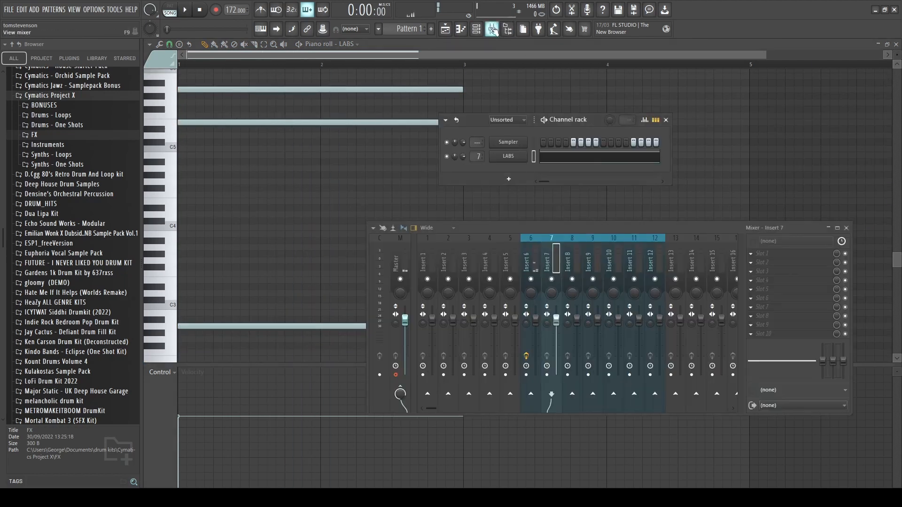
{"action": "key", "text": "space"}
{"action": "right_click", "coordinate": [356, 206]}
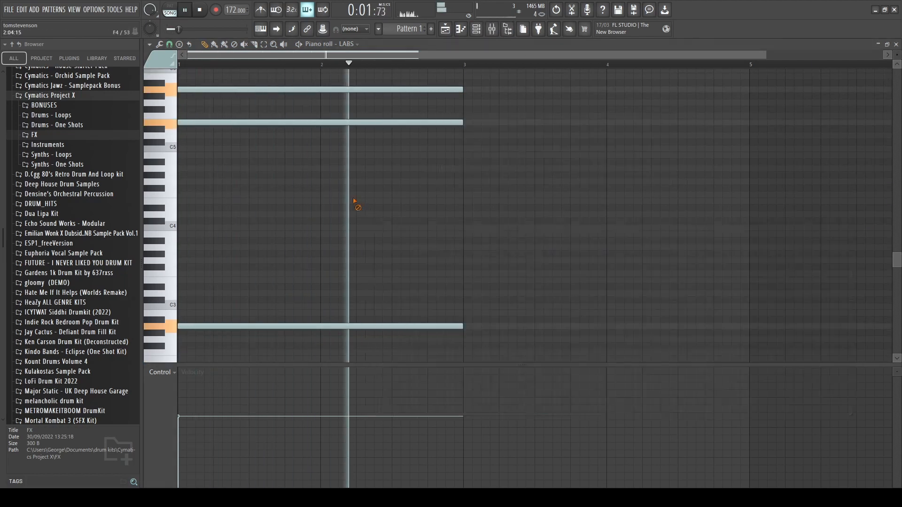
{"action": "scroll", "coordinate": [438, 328], "scroll_direction": "down", "scroll_amount": 1}
{"action": "key", "text": "space"}
- Add a second chord at bar 3 with two-bar notes on F2, B4 and G5, and play it back
{"action": "scroll", "coordinate": [423, 320], "scroll_direction": "down", "scroll_amount": 1}
{"action": "left_click", "coordinate": [409, 309]}
{"action": "left_click_drag", "start_coordinate": [413, 311], "coordinate": [413, 320]}
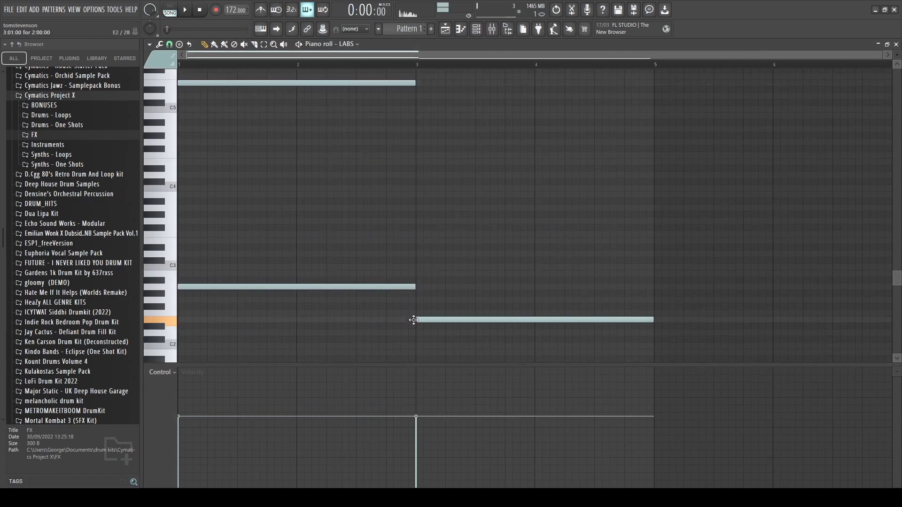
{"action": "scroll", "coordinate": [429, 334], "scroll_direction": "up", "scroll_amount": 4}
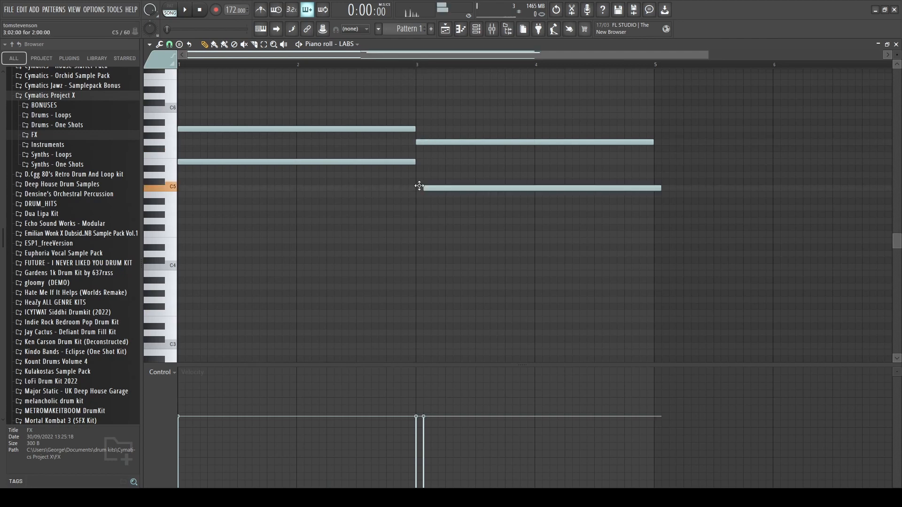
{"action": "left_click_drag", "start_coordinate": [415, 186], "coordinate": [432, 181]}
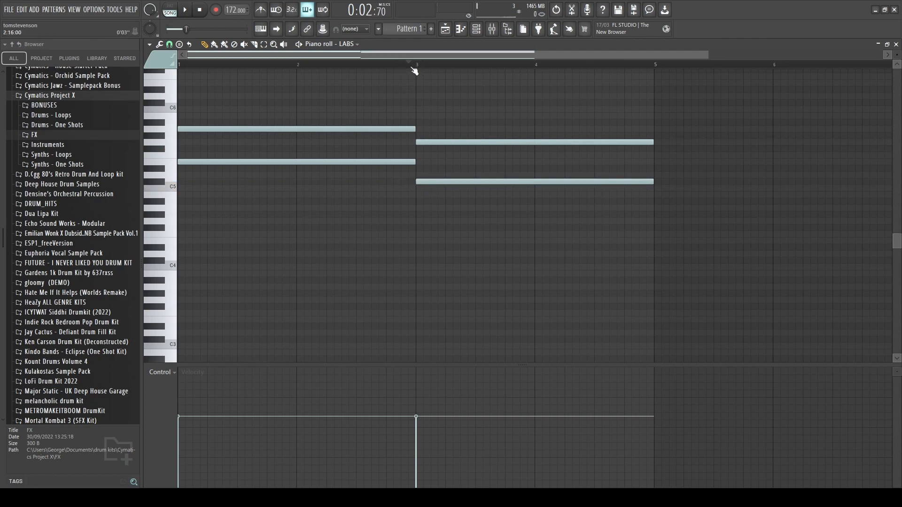
{"action": "key", "text": "space"}
{"action": "left_click_drag", "start_coordinate": [436, 183], "coordinate": [435, 191]}
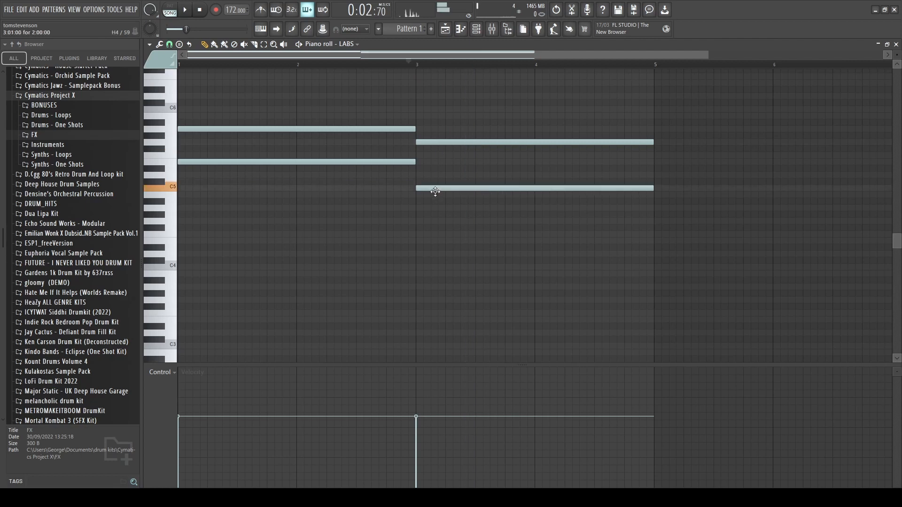
{"action": "key", "text": "space"}
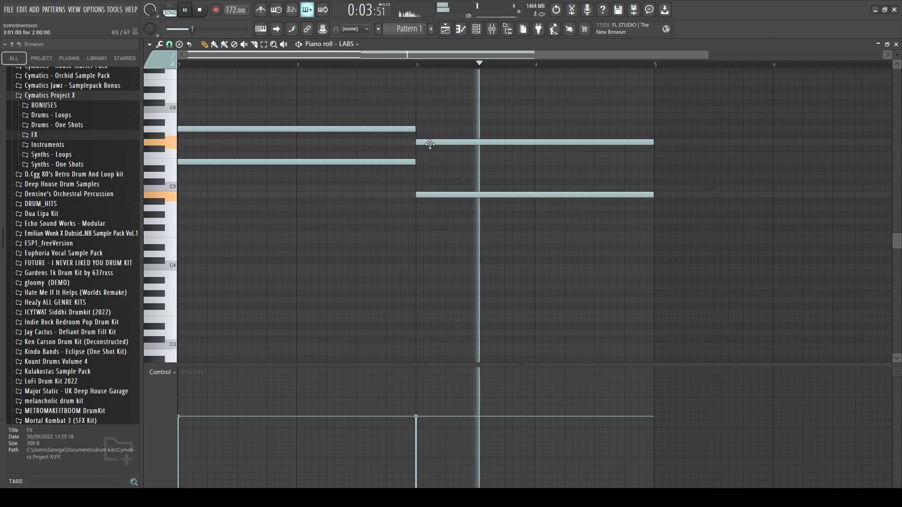
- Lower the top note of the bar 3 chord to E5 and audition the change between chords
{"action": "left_click_drag", "start_coordinate": [432, 142], "coordinate": [432, 161]}
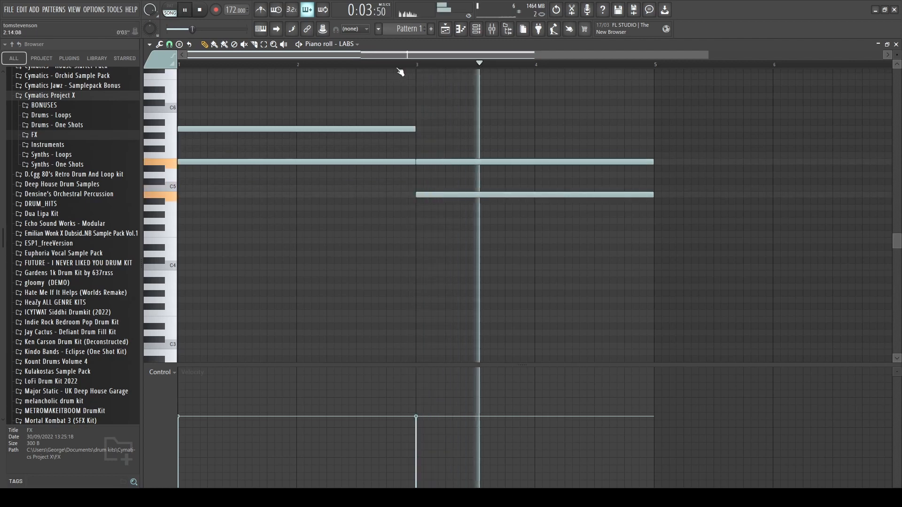
{"action": "left_click", "coordinate": [359, 64]}
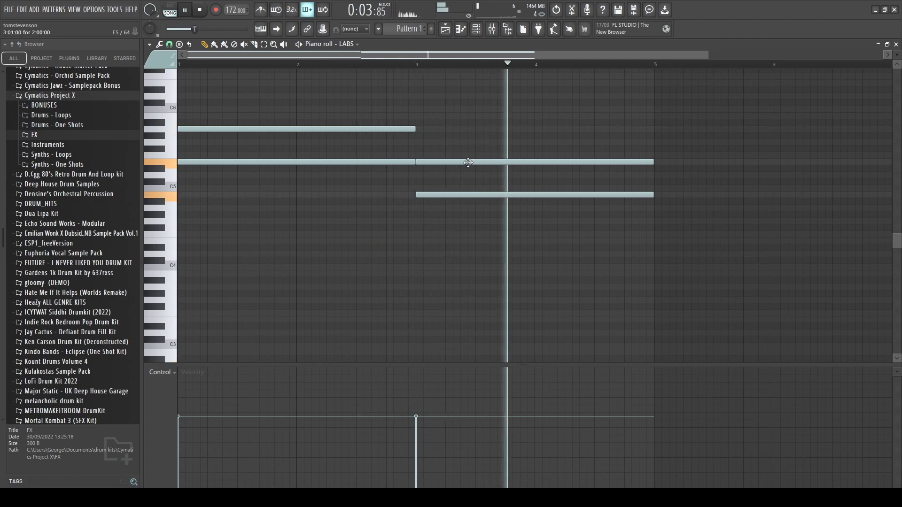
{"action": "key", "text": "space"}
- Add a two-bar C5 note to the first chord at bar 1 and audition it
{"action": "scroll", "coordinate": [359, 187], "scroll_direction": "down", "scroll_amount": 3}
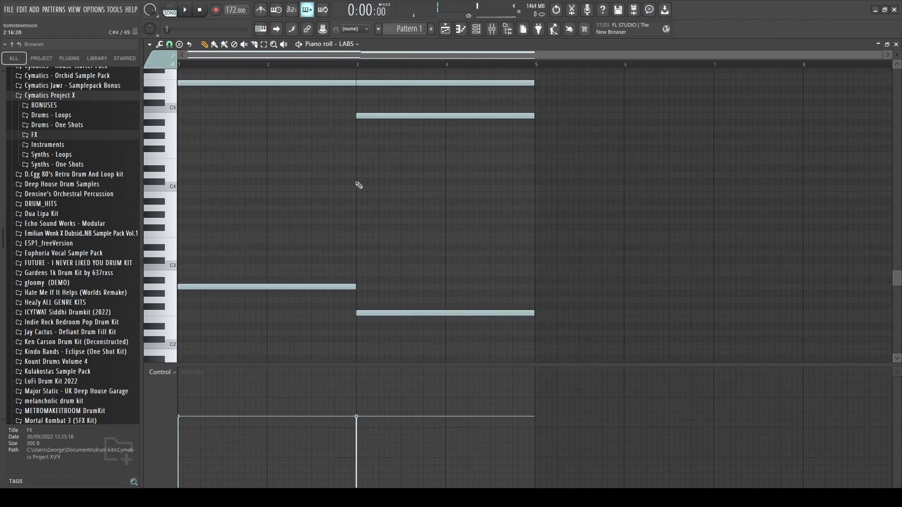
{"action": "scroll", "coordinate": [399, 197], "scroll_direction": "up", "scroll_amount": 2}
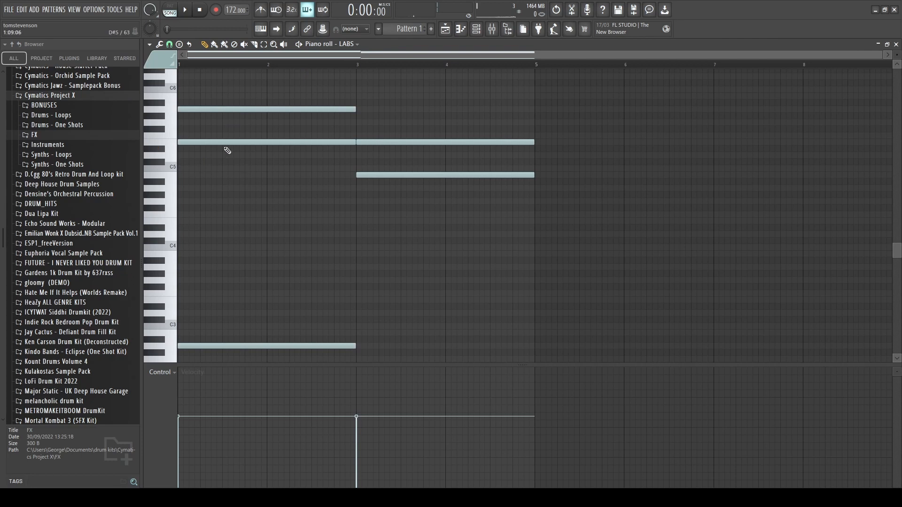
{"action": "key", "text": "space"}
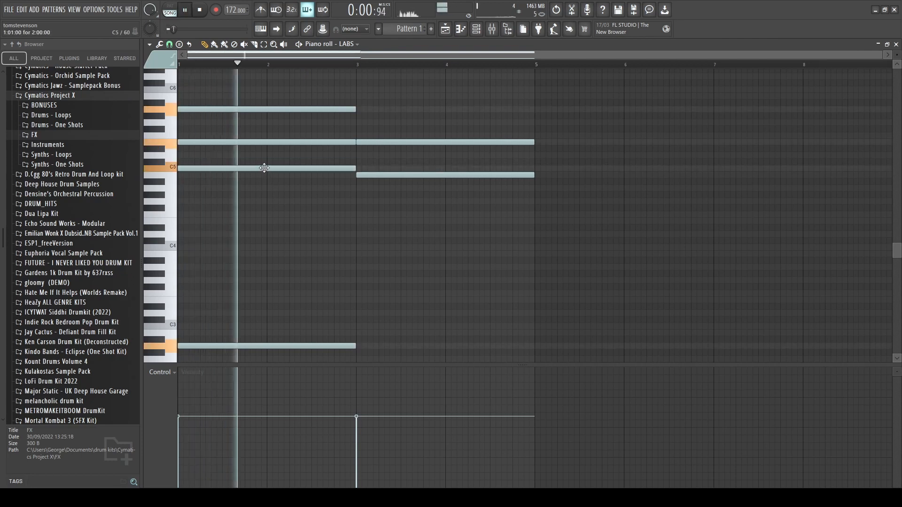
- Fill out the bar 3 chord with two-bar notes on A4 and G5, and audition it
{"action": "left_click", "coordinate": [360, 208]}
{"action": "left_click_drag", "start_coordinate": [360, 208], "coordinate": [369, 221]}
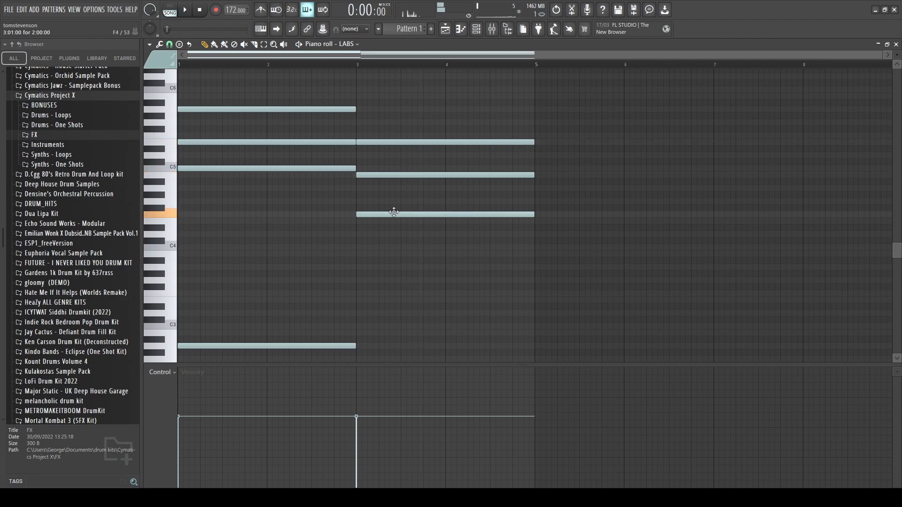
{"action": "key", "text": "space"}
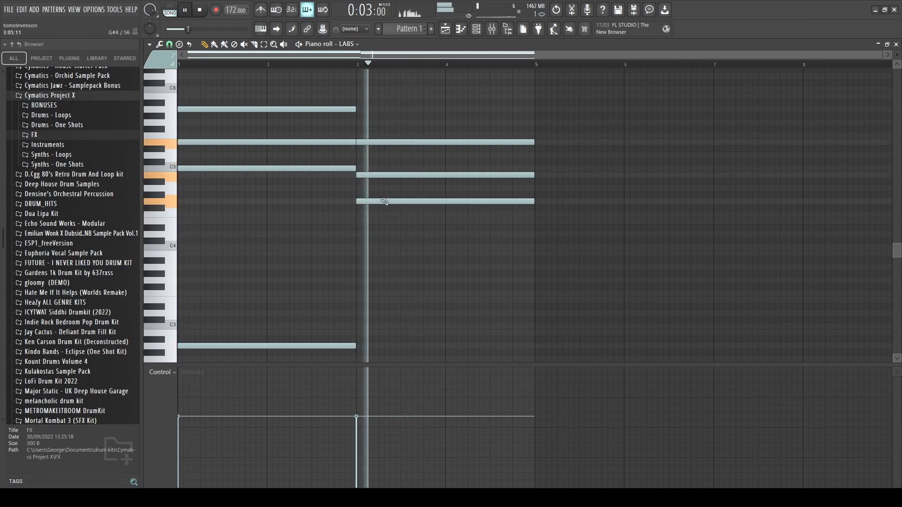
{"action": "left_click_drag", "start_coordinate": [384, 201], "coordinate": [383, 188]}
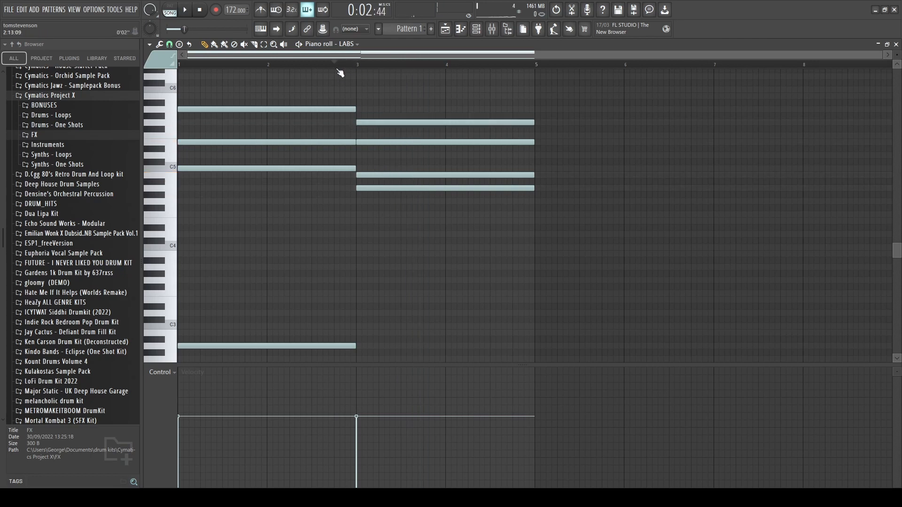
- Start a third chord at bar 5 with two-bar notes on D2 and E5, and audition it
{"action": "scroll", "coordinate": [513, 233], "scroll_direction": "down", "scroll_amount": 5}
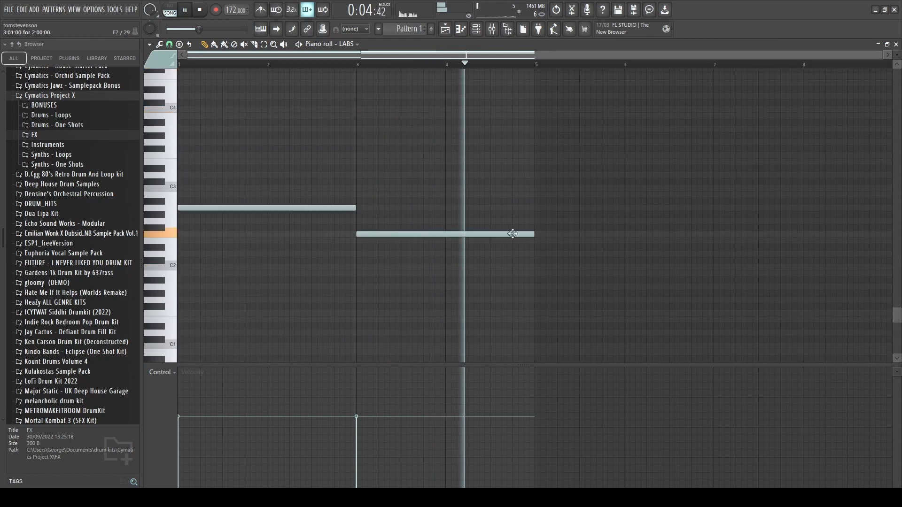
{"action": "left_click", "coordinate": [416, 291]}
{"action": "key", "text": "space"}
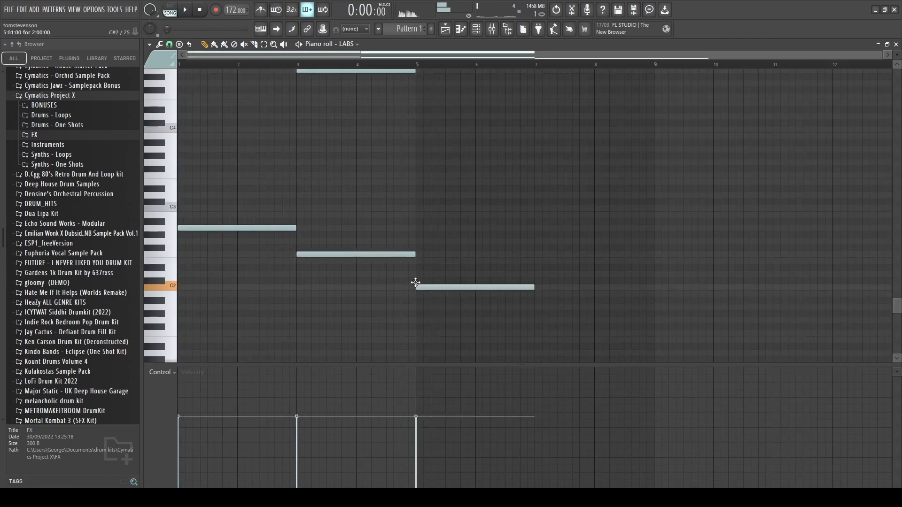
{"action": "scroll", "coordinate": [416, 274], "scroll_direction": "up", "scroll_amount": 4}
{"action": "left_click", "coordinate": [419, 143]}
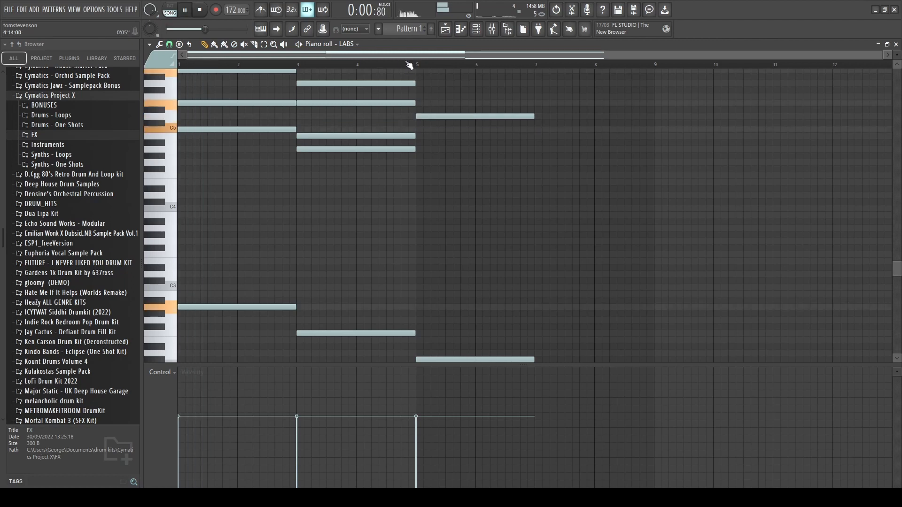
{"action": "left_click_drag", "start_coordinate": [422, 115], "coordinate": [433, 102]}
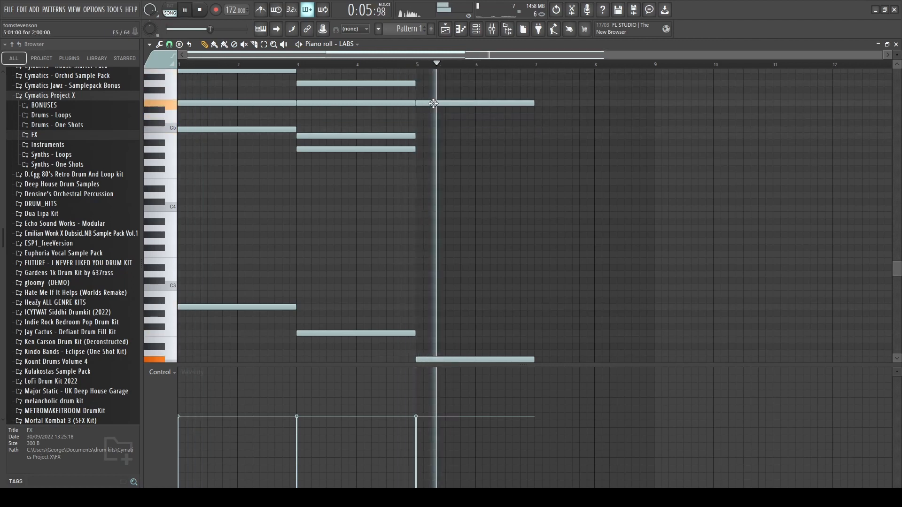
{"action": "key", "text": "space"}
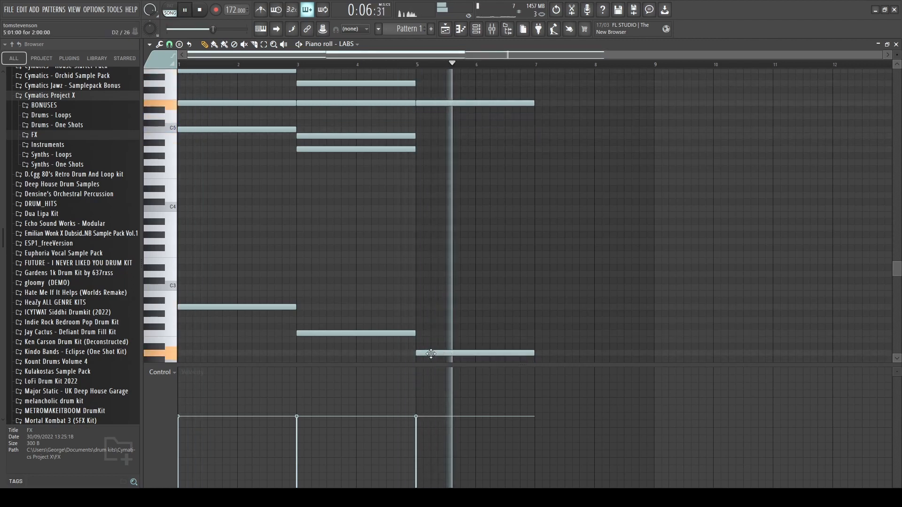
- Add a two-bar D5 note at bar 7
{"action": "scroll", "coordinate": [530, 161], "scroll_direction": "up", "scroll_amount": 3}
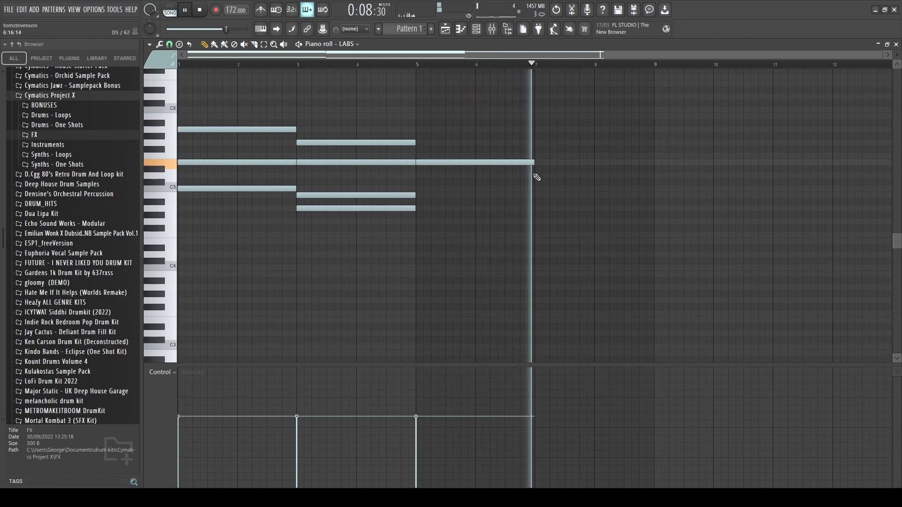
{"action": "left_click", "coordinate": [535, 176]}
{"action": "key", "text": "space"}
{"action": "scroll", "coordinate": [535, 182], "scroll_direction": "down", "scroll_amount": 4}
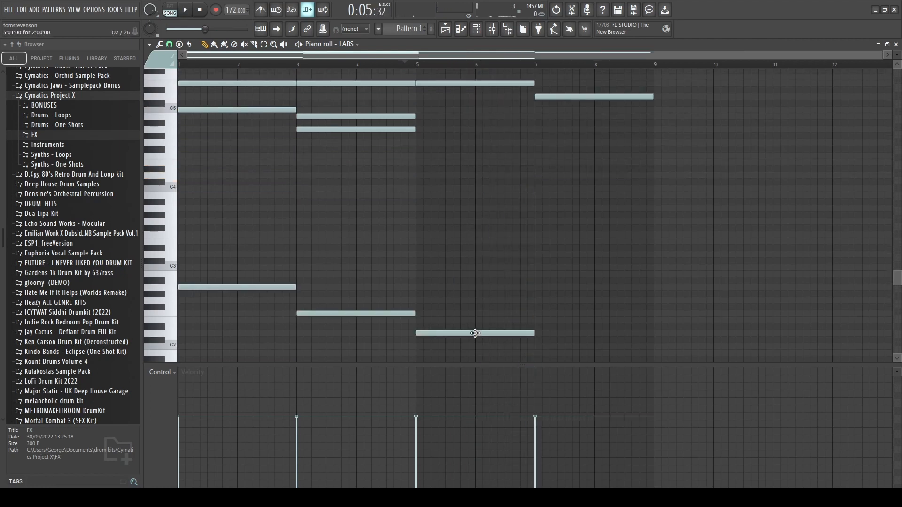
- Add a two-bar C2 bass note at bar 7 and audition the chord
{"action": "key", "text": "space"}
{"action": "left_click_drag", "start_coordinate": [475, 333], "coordinate": [593, 347]}
{"action": "scroll", "coordinate": [530, 349], "scroll_direction": "down", "scroll_amount": 2}
{"action": "left_click", "coordinate": [538, 65]}
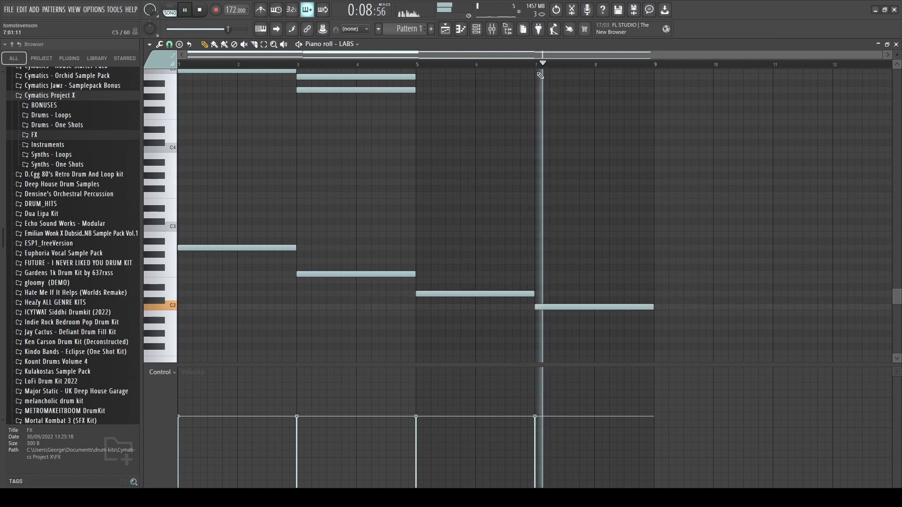
- Raise the bar 7 bass note to F2 and audition it
{"action": "key", "text": "space"}
{"action": "left_click_drag", "start_coordinate": [556, 307], "coordinate": [562, 275]}
{"action": "scroll", "coordinate": [558, 263], "scroll_direction": "up", "scroll_amount": 4}
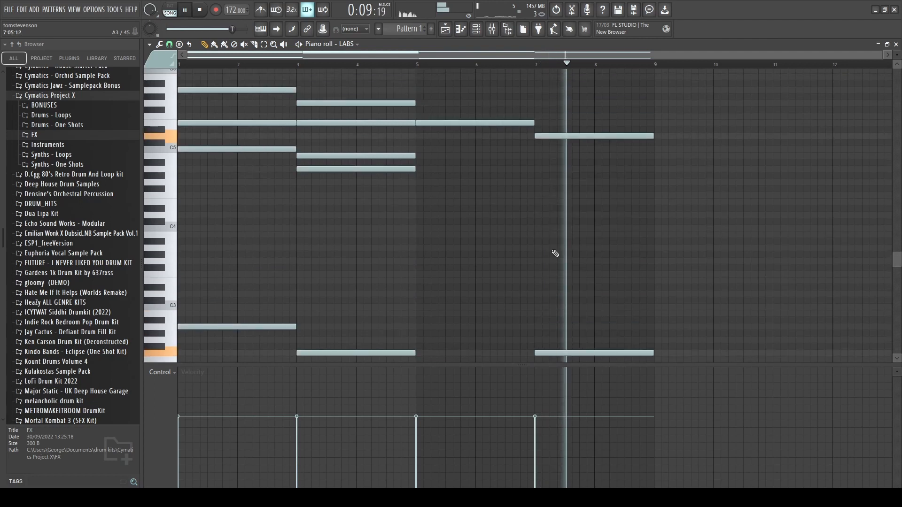
{"action": "left_click", "coordinate": [381, 63]}
- Raise the bar 7 bass note to G2 and audition it
{"action": "scroll", "coordinate": [449, 225], "scroll_direction": "down", "scroll_amount": 3}
{"action": "left_click_drag", "start_coordinate": [558, 301], "coordinate": [562, 279]}
{"action": "left_click", "coordinate": [533, 63]}
{"action": "scroll", "coordinate": [558, 141], "scroll_direction": "up", "scroll_amount": 4}
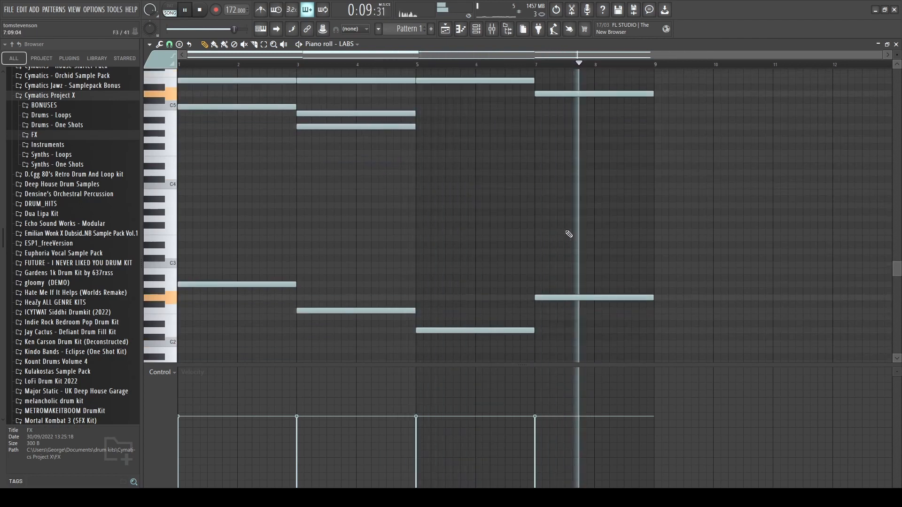
- Add two-bar D4 notes to the chords at bars 5 and 7, and audition them
{"action": "key", "text": "space"}
{"action": "scroll", "coordinate": [470, 184], "scroll_direction": "down", "scroll_amount": 2}
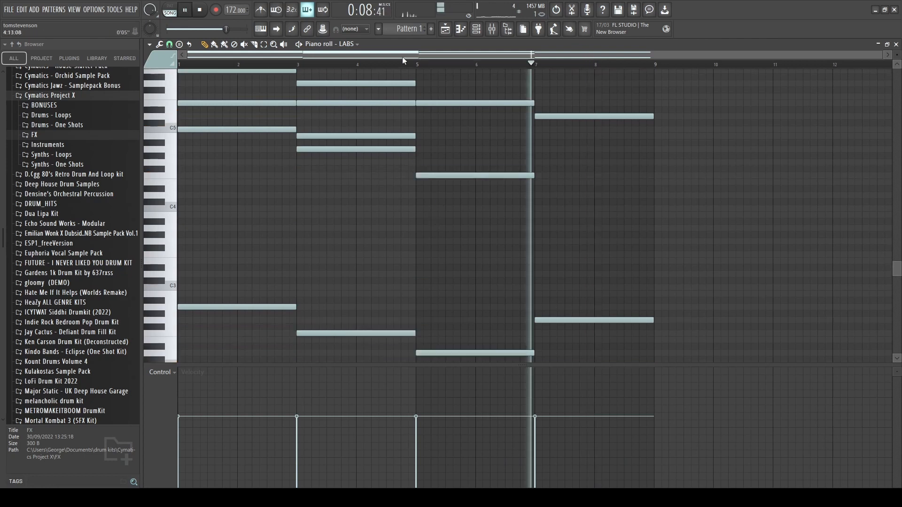
{"action": "left_click", "coordinate": [406, 63]}
{"action": "left_click_drag", "start_coordinate": [456, 176], "coordinate": [548, 193]}
{"action": "key", "text": "space"}
{"action": "key", "text": "space"}
{"action": "key", "text": "space"}
{"action": "key", "text": "space"}
- Add a two-bar G5 note at bar 7 and audition the progression from bars 1, 5 and 7
{"action": "scroll", "coordinate": [541, 248], "scroll_direction": "up", "scroll_amount": 3}
{"action": "left_click", "coordinate": [535, 149]}
{"action": "key", "text": "space"}
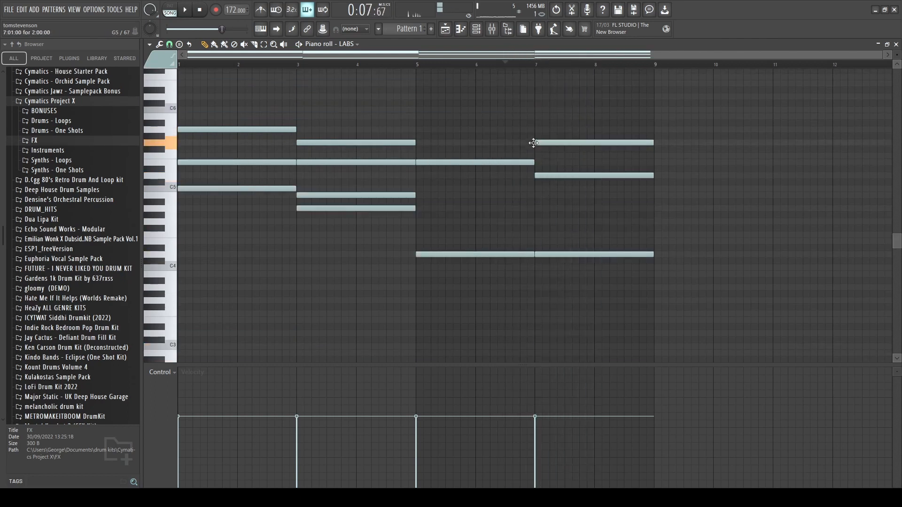
{"action": "left_click_drag", "start_coordinate": [533, 143], "coordinate": [553, 142]}
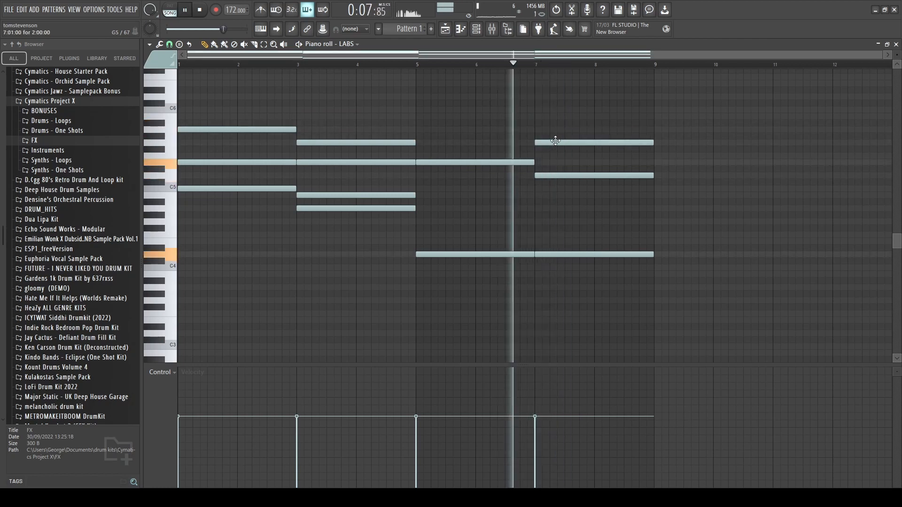
{"action": "left_click", "coordinate": [217, 64]}
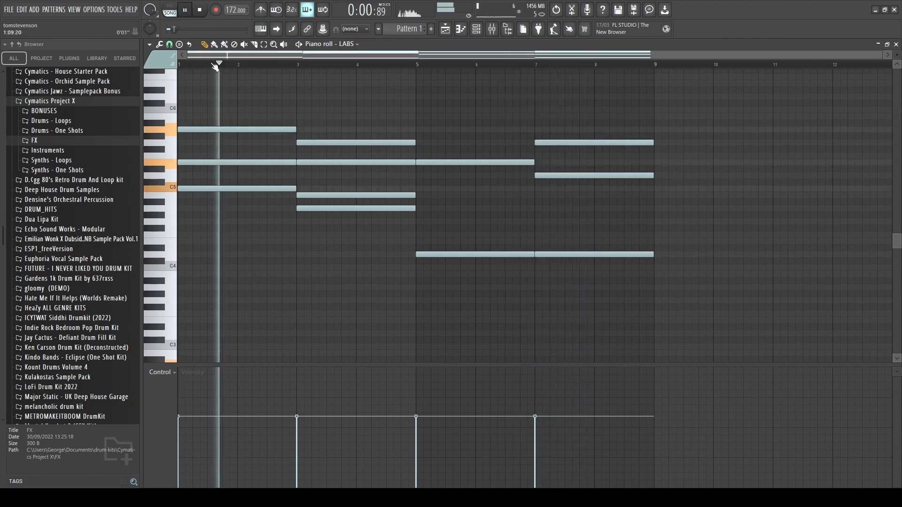
{"action": "left_click", "coordinate": [418, 65]}
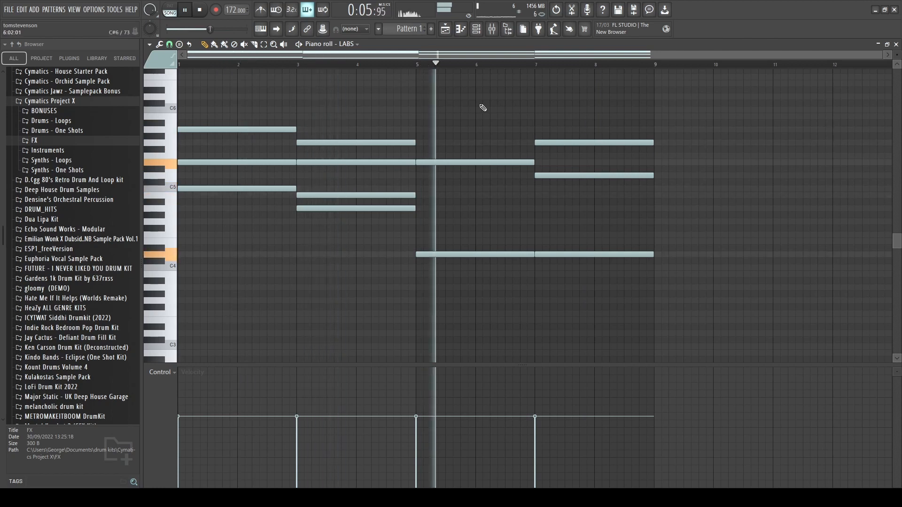
{"action": "left_click", "coordinate": [550, 65]}
- Replace the G5 and D5 notes at bar 7 with E5, raise D4 to E4, and audition the chord
{"action": "right_click", "coordinate": [556, 141]}
{"action": "key", "text": "space"}
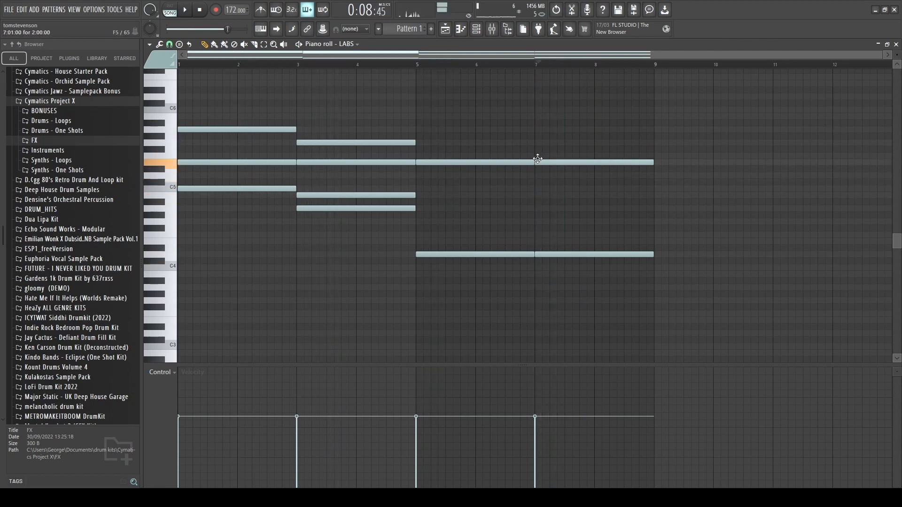
{"action": "left_click_drag", "start_coordinate": [537, 165], "coordinate": [533, 164]}
{"action": "scroll", "coordinate": [542, 265], "scroll_direction": "down", "scroll_amount": 5}
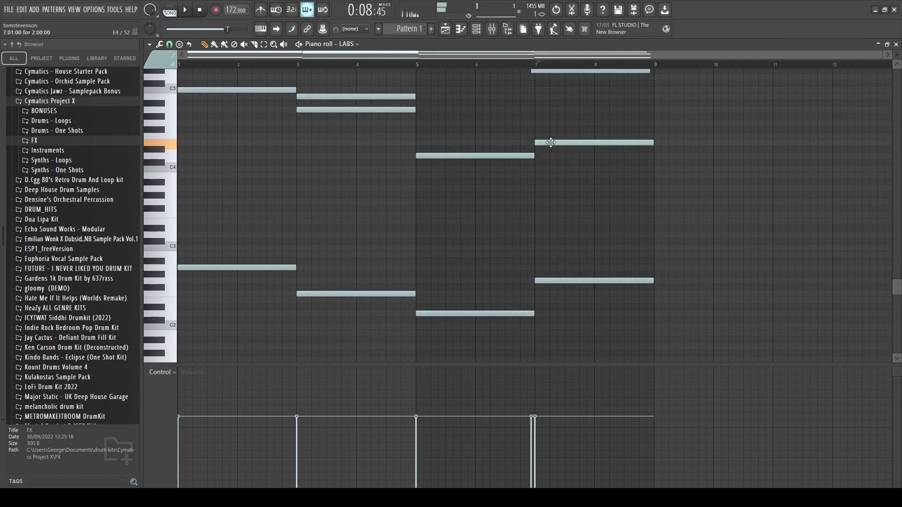
{"action": "key", "text": "space"}
{"action": "scroll", "coordinate": [547, 128], "scroll_direction": "up", "scroll_amount": 3}
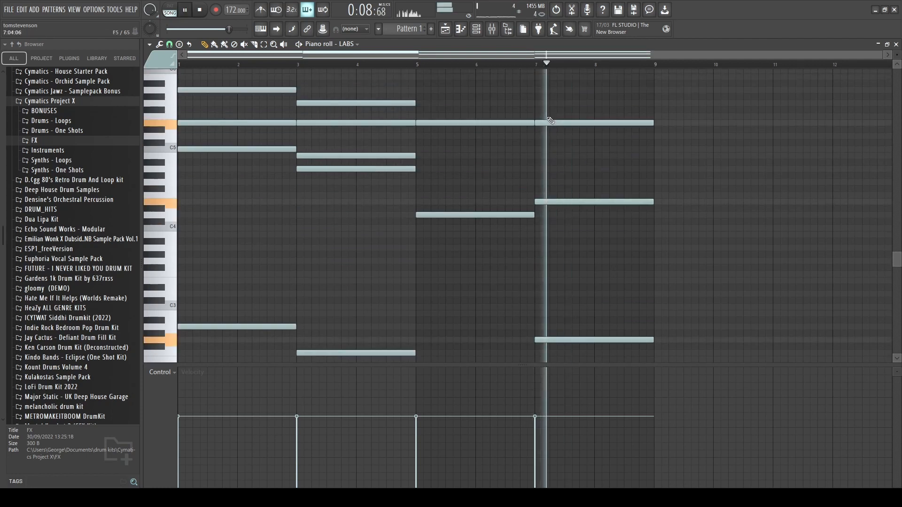
- Remove E5 from the bar 7 chord and lower its bass note to E2
{"action": "scroll", "coordinate": [554, 182], "scroll_direction": "down", "scroll_amount": 2}
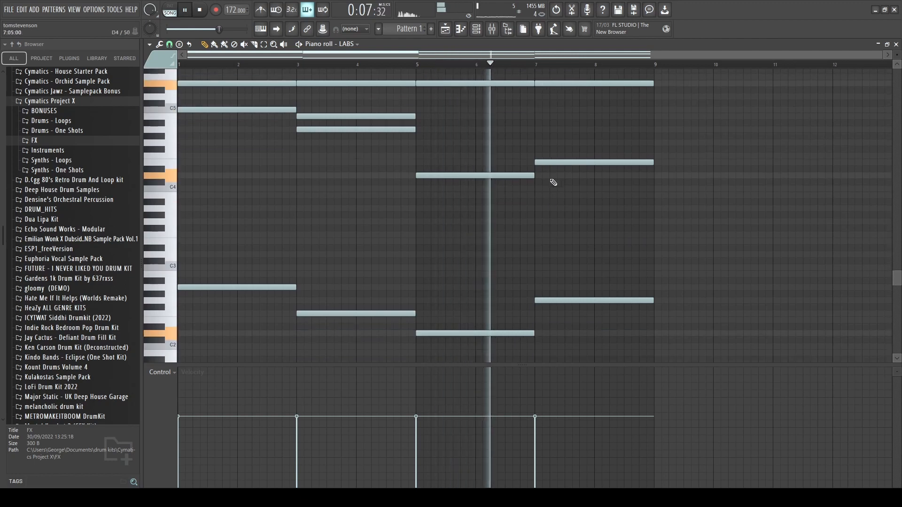
{"action": "scroll", "coordinate": [553, 183], "scroll_direction": "up", "scroll_amount": 1}
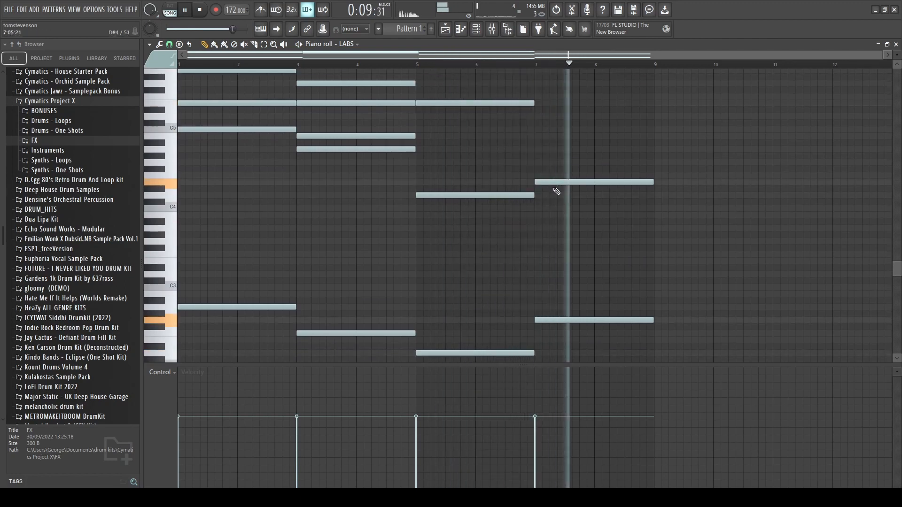
{"action": "key", "text": "space"}
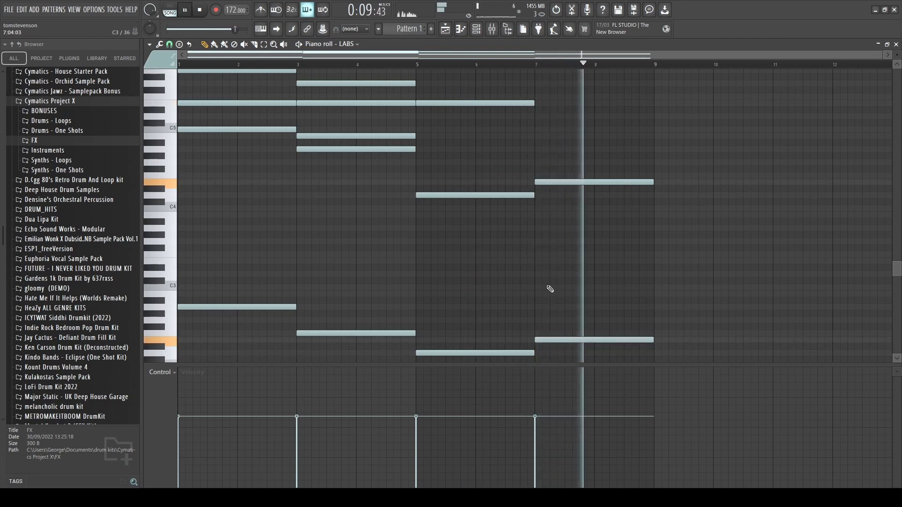
- Complete the bar 7 chord with two-bar B5 and B4 notes, audition it, and close the piano roll
{"action": "scroll", "coordinate": [544, 202], "scroll_direction": "up", "scroll_amount": 3}
{"action": "left_click", "coordinate": [533, 149]}
{"action": "left_click_drag", "start_coordinate": [533, 149], "coordinate": [544, 116]}
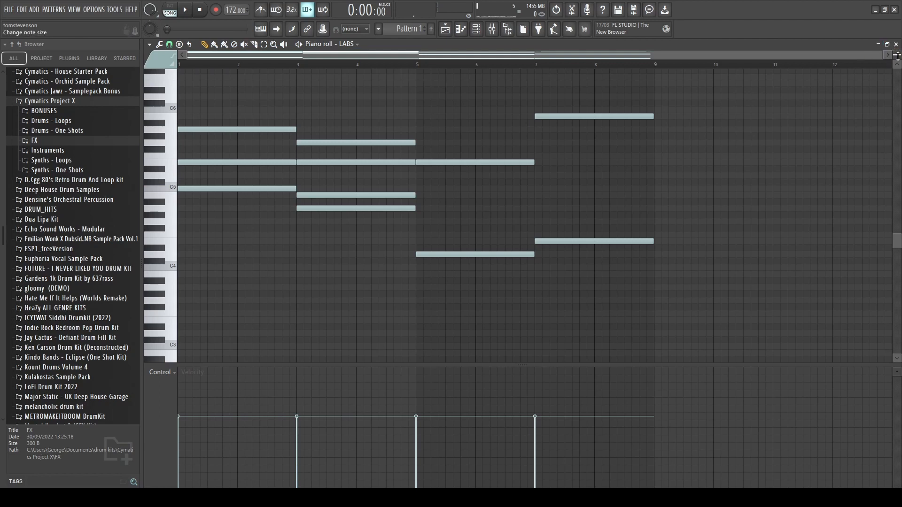
{"action": "left_click_drag", "start_coordinate": [898, 56], "coordinate": [898, 60]}
{"action": "left_click", "coordinate": [534, 199]}
{"action": "key", "text": "space"}
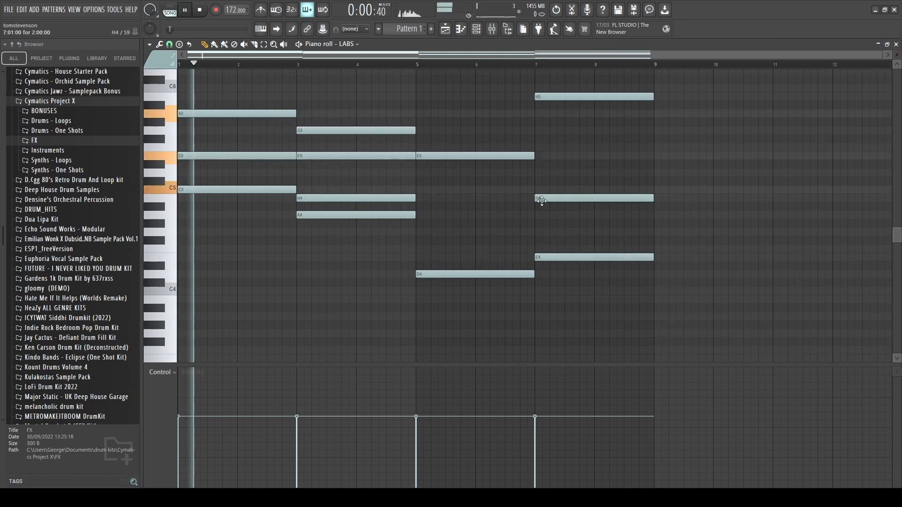
{"action": "left_click", "coordinate": [536, 62]}
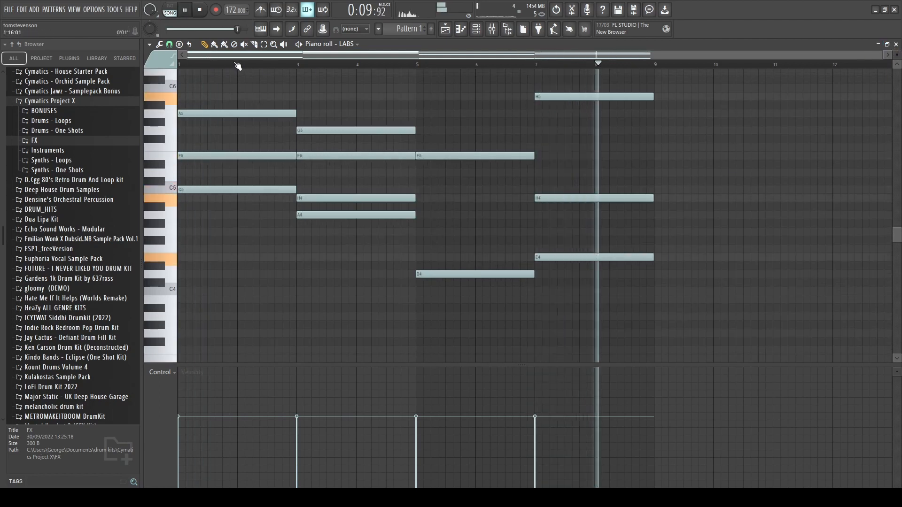
{"action": "left_click", "coordinate": [896, 44]}
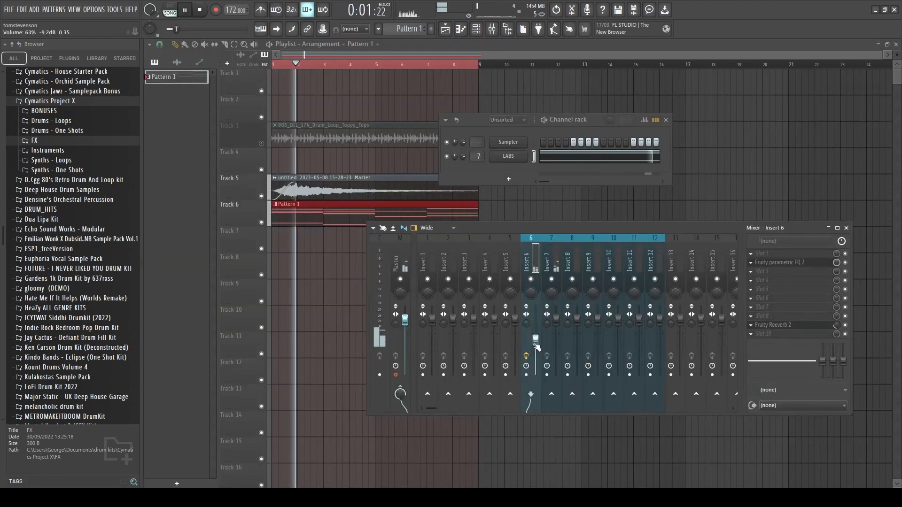
- Check the Fruity parametric EQ 2 on mixer Insert 6 during playback and lower the insert's volume
{"action": "key", "text": "space"}
{"action": "left_click", "coordinate": [806, 267]}
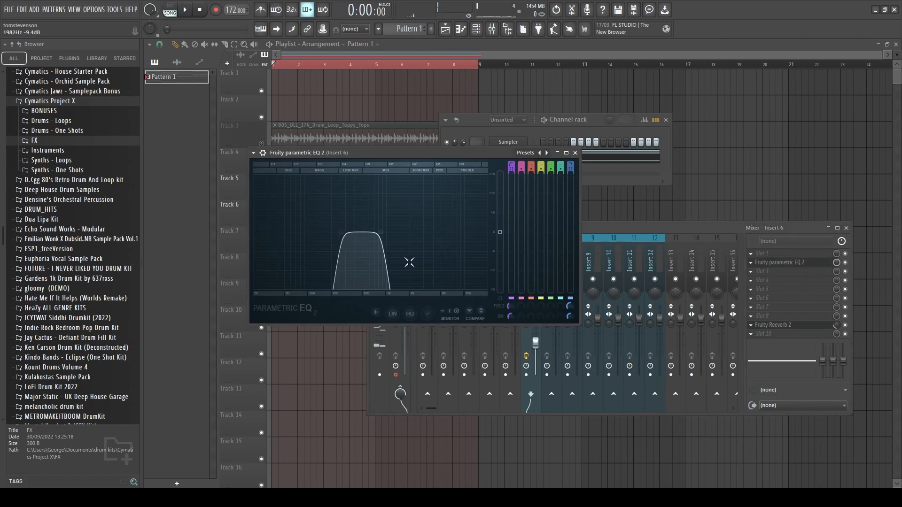
{"action": "key", "text": "space"}
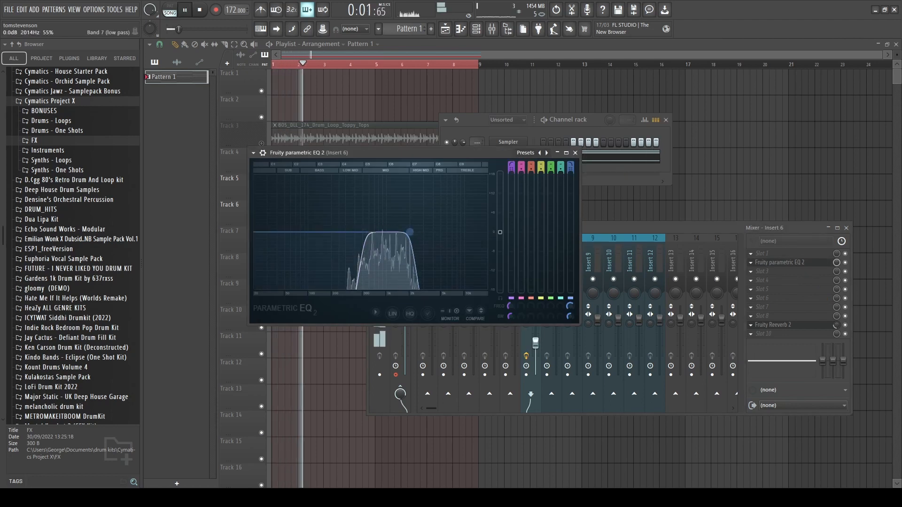
{"action": "key", "text": "space"}
{"action": "key", "text": "F12"}
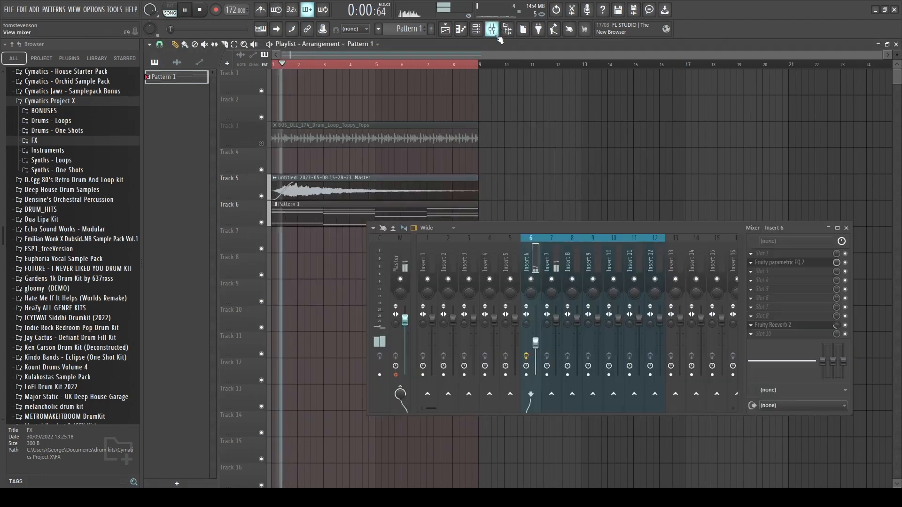
{"action": "key", "text": "F9"}
{"action": "left_click_drag", "start_coordinate": [536, 349], "coordinate": [536, 351]}
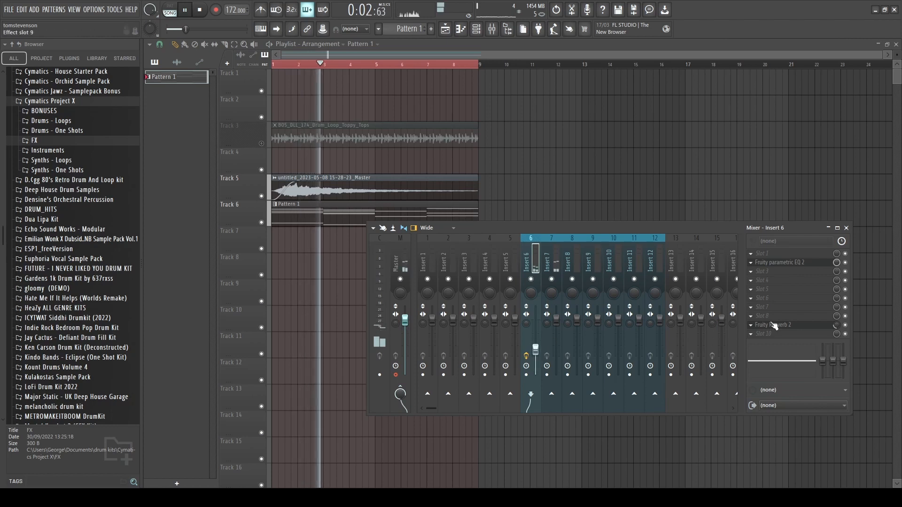
- Widen Insert 6's EQ band by lowering the high-pass cutoff and raising the low-pass cutoff in Fruity parametric EQ 2
{"action": "left_click", "coordinate": [781, 265]}
{"action": "left_click_drag", "start_coordinate": [368, 232], "coordinate": [348, 232]}
{"action": "left_click_drag", "start_coordinate": [409, 232], "coordinate": [458, 233]}
{"action": "left_click", "coordinate": [628, 206]}
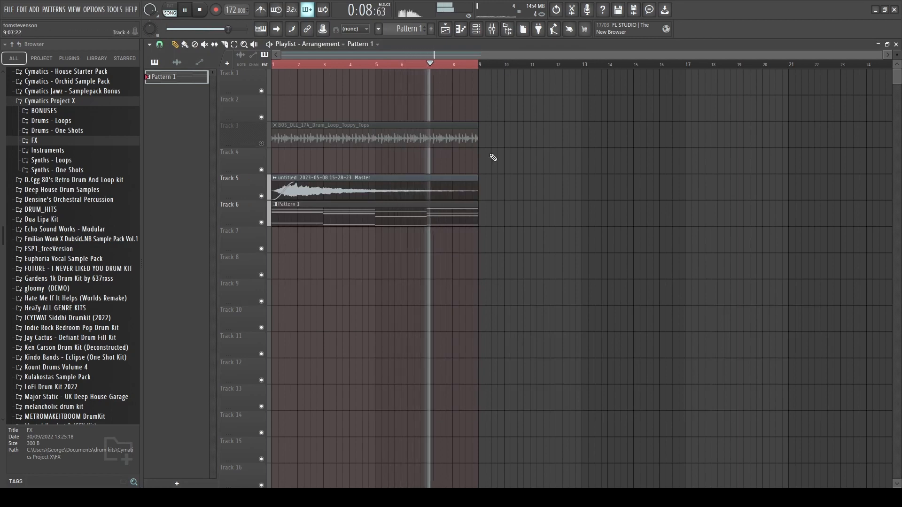
{"action": "key", "text": "space"}
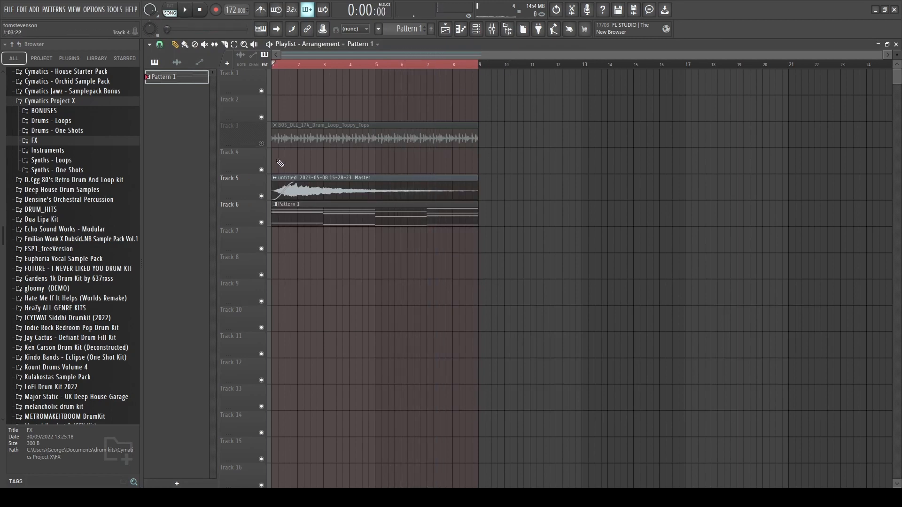
- Unmute the drum loop on Track 3, audition it with the other clips, and move it to Track 7
{"action": "left_click", "coordinate": [262, 143]}
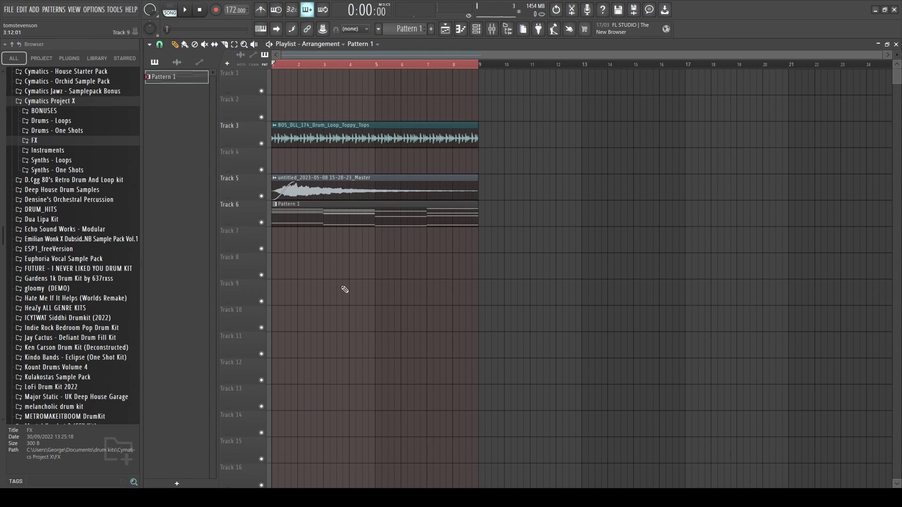
{"action": "right_click", "coordinate": [392, 204], "text": "ctrl"}
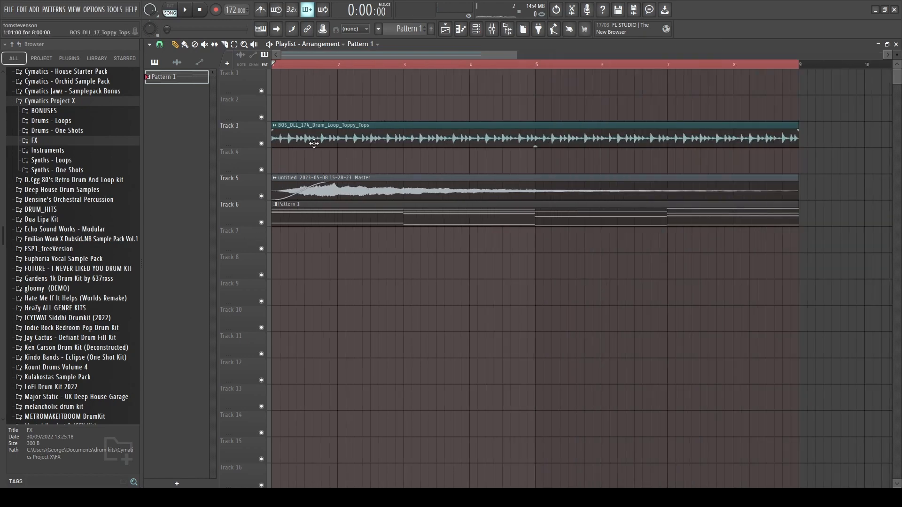
{"action": "key", "text": "space"}
{"action": "double_click", "coordinate": [370, 139]}
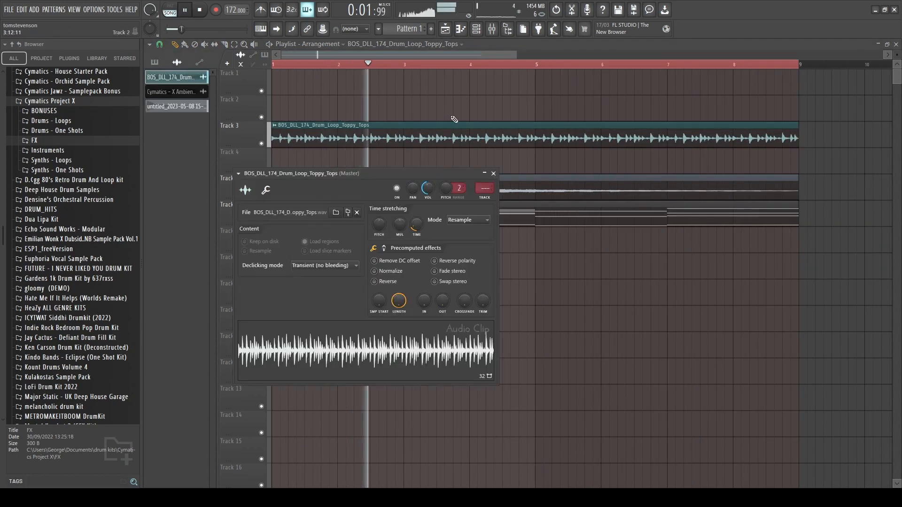
{"action": "left_click", "coordinate": [493, 173]}
{"action": "key", "text": "space"}
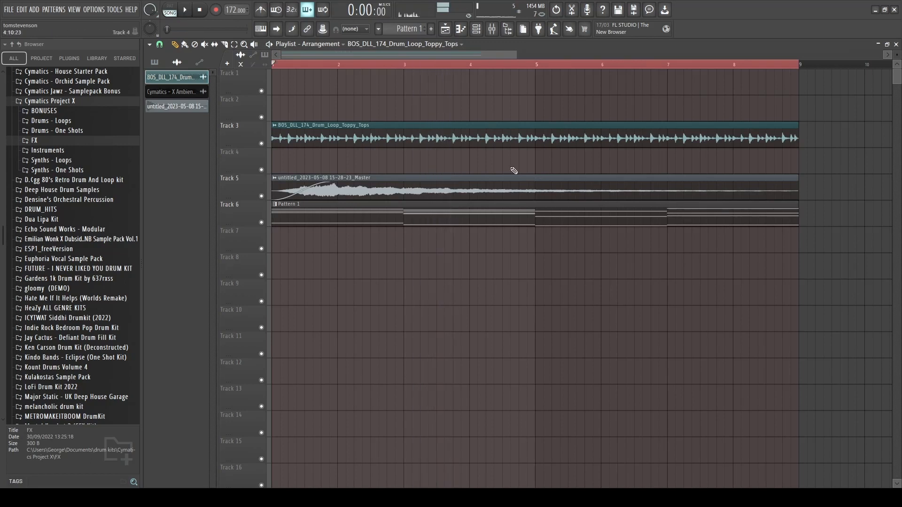
{"action": "left_click_drag", "start_coordinate": [514, 141], "coordinate": [504, 270]}
- Place the SN dilate snare from the dnb archive vol 1 snares folder at beat 2 of bar 1 on Track 8 and audition it
{"action": "scroll", "coordinate": [71, 180], "scroll_direction": "up", "scroll_amount": 7}
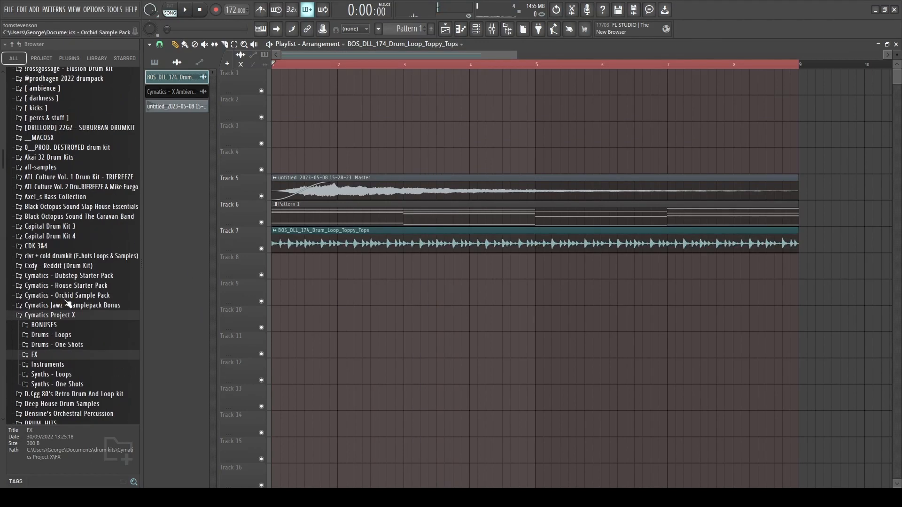
{"action": "left_click", "coordinate": [64, 316]}
{"action": "scroll", "coordinate": [66, 321], "scroll_direction": "up", "scroll_amount": 7}
{"action": "left_click", "coordinate": [62, 221]}
{"action": "left_click", "coordinate": [62, 200]}
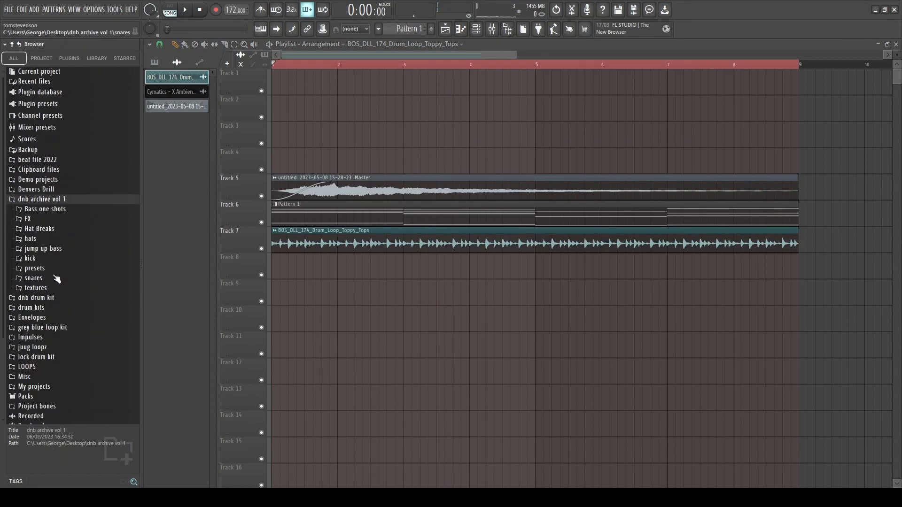
{"action": "left_click", "coordinate": [47, 279]}
{"action": "left_click", "coordinate": [60, 307]}
{"action": "left_click", "coordinate": [47, 316]}
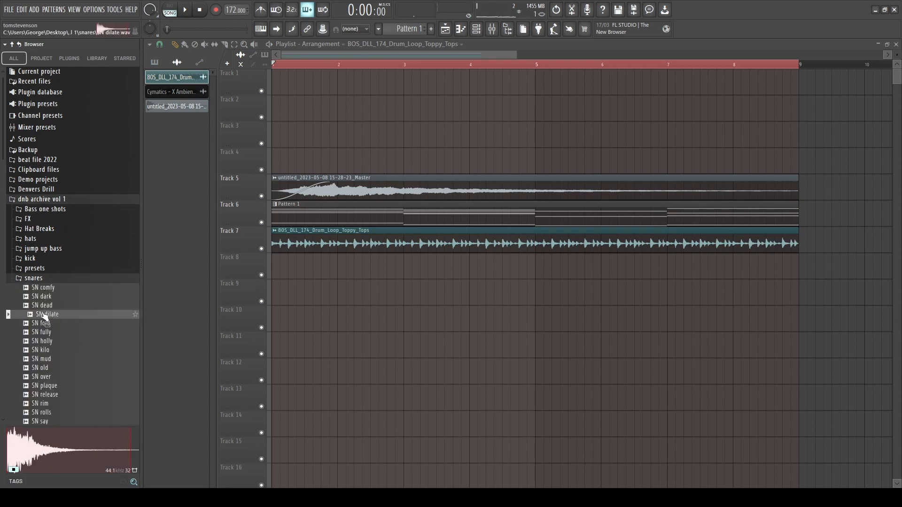
{"action": "left_click_drag", "start_coordinate": [290, 266], "coordinate": [308, 276]}
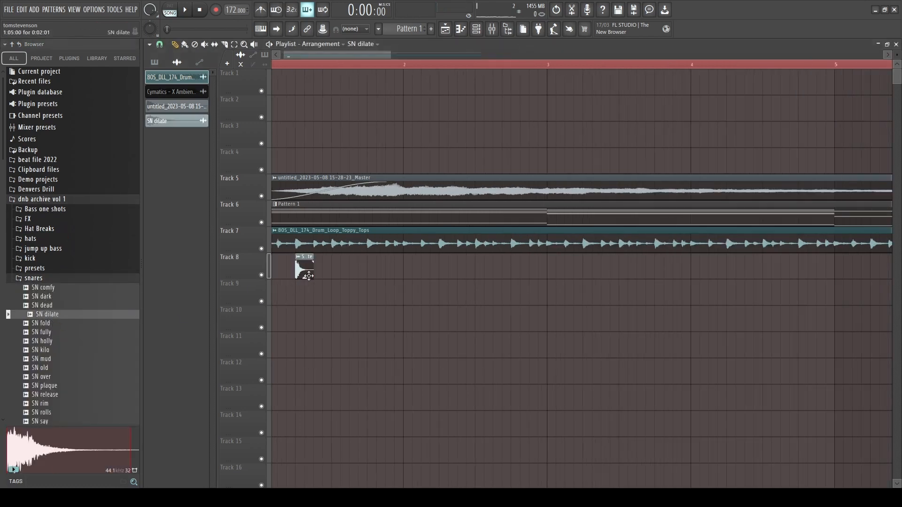
{"action": "key", "text": "space"}
- Repeat the SN dilate snare on beats 2 and 4 of bars 1 and 2 on Track 8
{"action": "scroll", "coordinate": [381, 284], "scroll_direction": "down", "scroll_amount": 3}
{"action": "scroll", "coordinate": [383, 284], "scroll_direction": "up", "scroll_amount": 3}
{"action": "left_click_drag", "start_coordinate": [400, 269], "coordinate": [458, 272]}
{"action": "key", "text": "space"}
{"action": "double_click", "coordinate": [454, 272]}
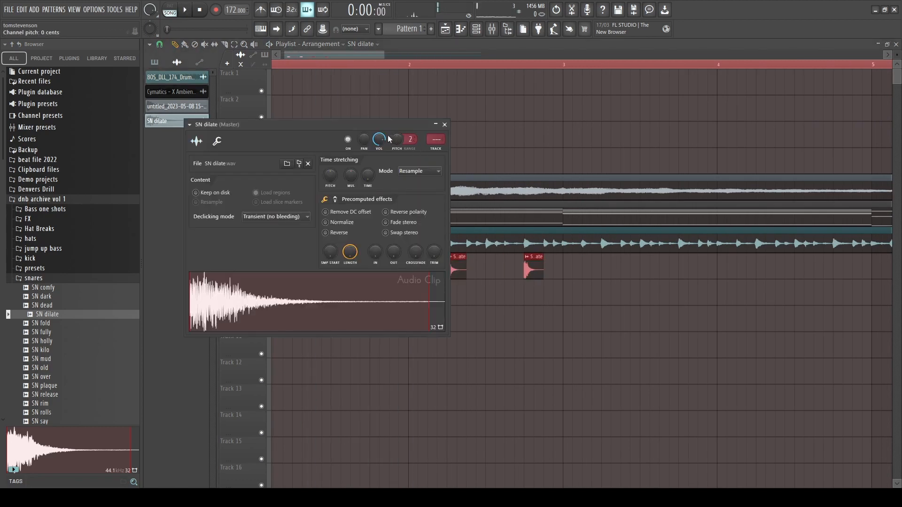
{"action": "left_click_drag", "start_coordinate": [396, 127], "coordinate": [388, 149]}
{"action": "left_click", "coordinate": [437, 148]}
{"action": "scroll", "coordinate": [392, 276], "scroll_direction": "down", "scroll_amount": 3}
{"action": "left_click_drag", "start_coordinate": [426, 276], "coordinate": [293, 274]}
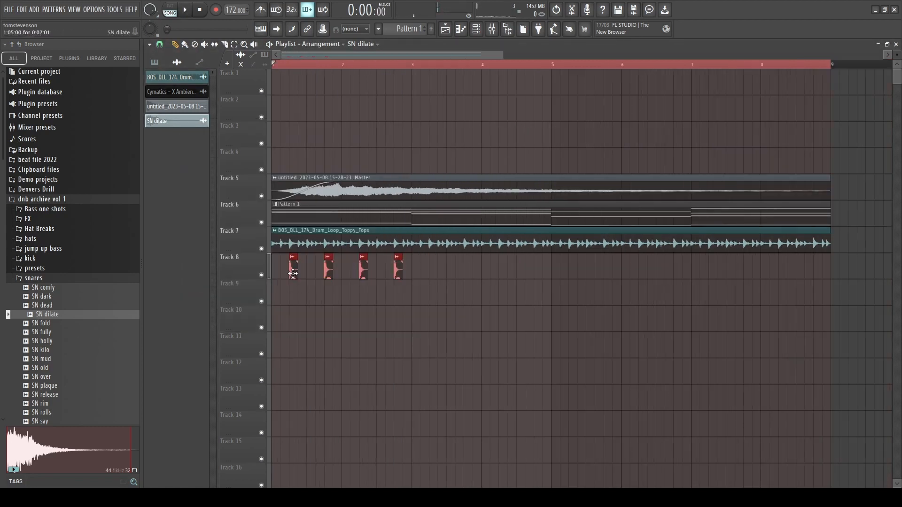
{"action": "left_click_drag", "start_coordinate": [431, 288], "coordinate": [435, 288]}
{"action": "left_click", "coordinate": [422, 322], "text": "ctrl"}
{"action": "scroll", "coordinate": [247, 318], "scroll_direction": "up", "scroll_amount": 4}
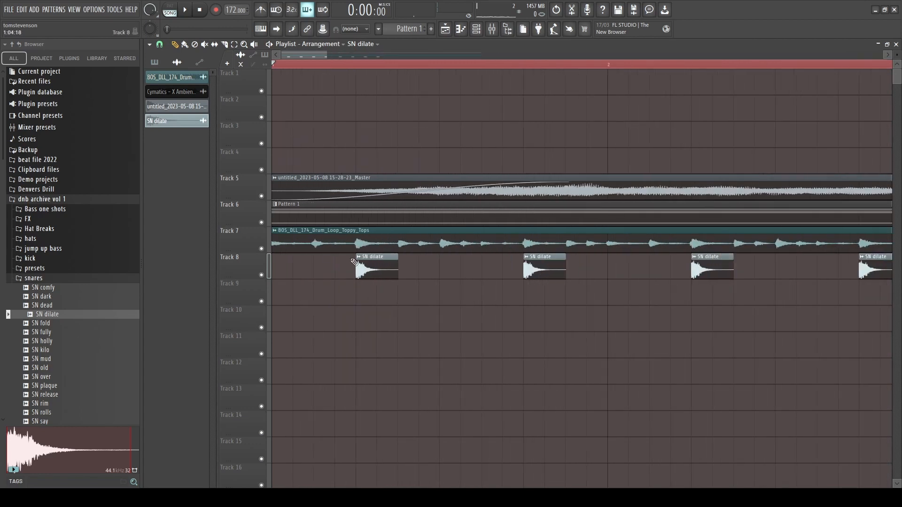
- Copy the four SN dilate snares of bars 1 and 2 on Track 8 into bars 3 and 4
{"action": "scroll", "coordinate": [266, 235], "scroll_direction": "down", "scroll_amount": 3}
{"action": "scroll", "coordinate": [268, 233], "scroll_direction": "up", "scroll_amount": 2}
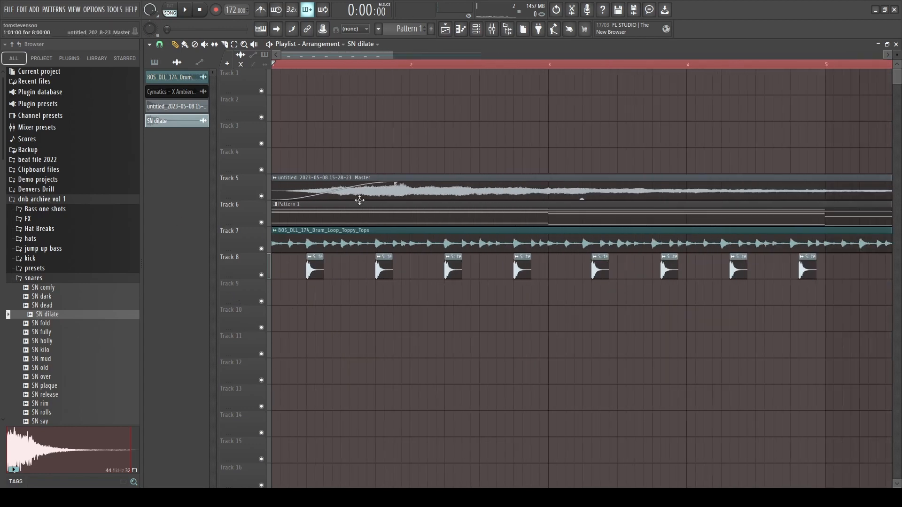
{"action": "scroll", "coordinate": [306, 281], "scroll_direction": "up", "scroll_amount": 3}
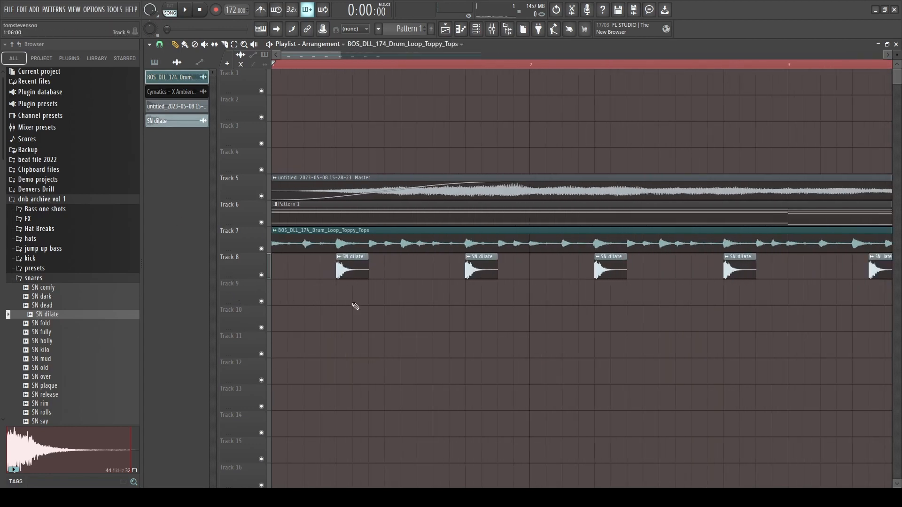
{"action": "scroll", "coordinate": [333, 265], "scroll_direction": "down", "scroll_amount": 1}
{"action": "left_click", "coordinate": [334, 141]}
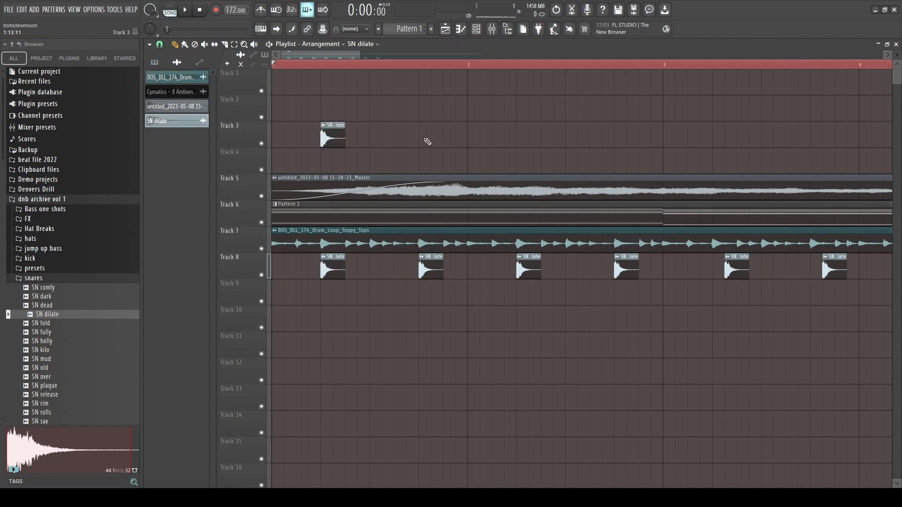
{"action": "right_click", "coordinate": [431, 138]}
{"action": "right_click", "coordinate": [333, 139]}
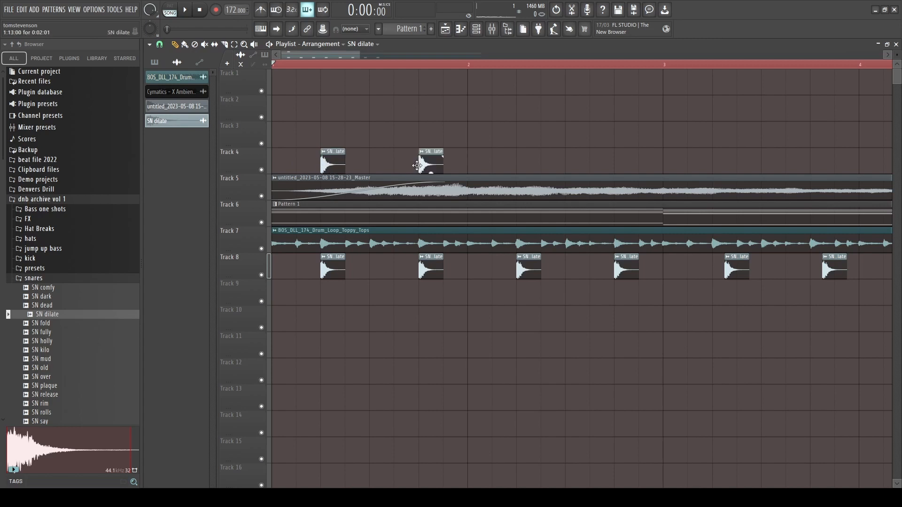
{"action": "right_click", "coordinate": [431, 268]}
{"action": "right_click", "coordinate": [332, 268]}
{"action": "right_click", "coordinate": [430, 162]}
{"action": "right_click", "coordinate": [332, 162]}
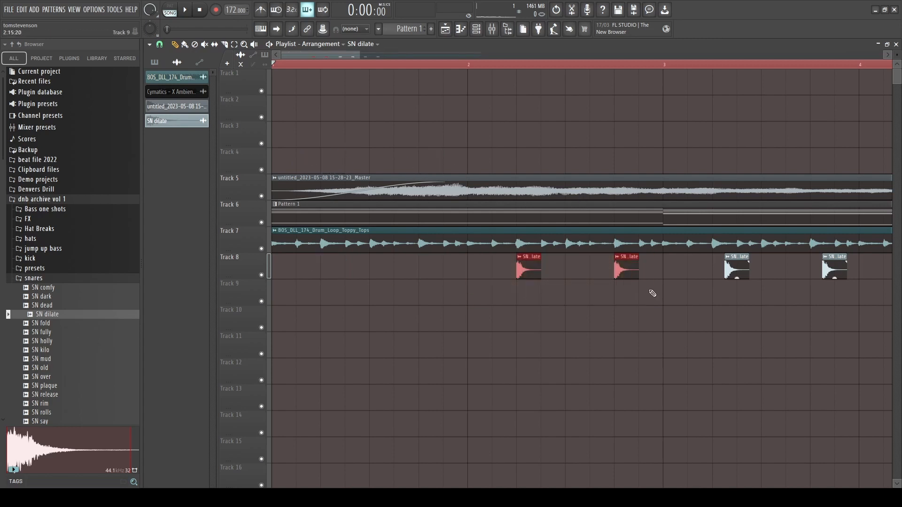
{"action": "left_click_drag", "start_coordinate": [631, 270], "coordinate": [434, 269]}
{"action": "left_click", "coordinate": [407, 311], "text": "ctrl"}
- Audition the snares and copy the eight SN dilate hits of bars 1 to 4 on Track 8 into bars 5 to 8
{"action": "scroll", "coordinate": [395, 305], "scroll_direction": "down", "scroll_amount": 3}
{"action": "key", "text": "space"}
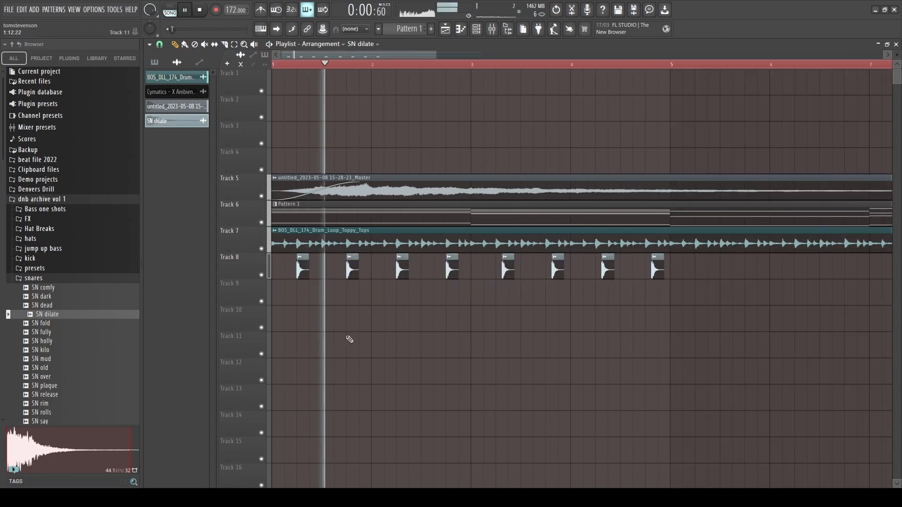
{"action": "scroll", "coordinate": [349, 339], "scroll_direction": "down", "scroll_amount": 2}
{"action": "left_click_drag", "start_coordinate": [557, 256], "coordinate": [314, 329]}
{"action": "key", "text": "space"}
{"action": "key", "text": "ctrl+b"}
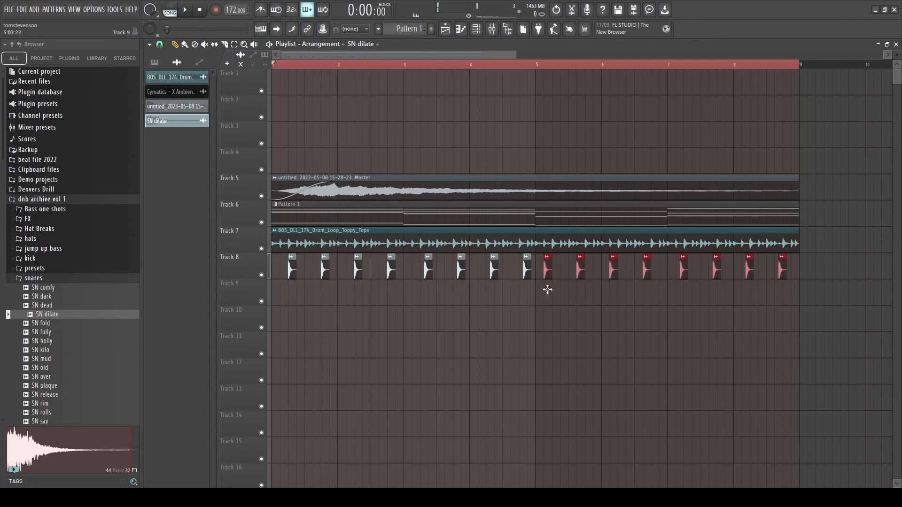
{"action": "left_click", "coordinate": [540, 282]}
{"action": "scroll", "coordinate": [440, 299], "scroll_direction": "down", "scroll_amount": 2}
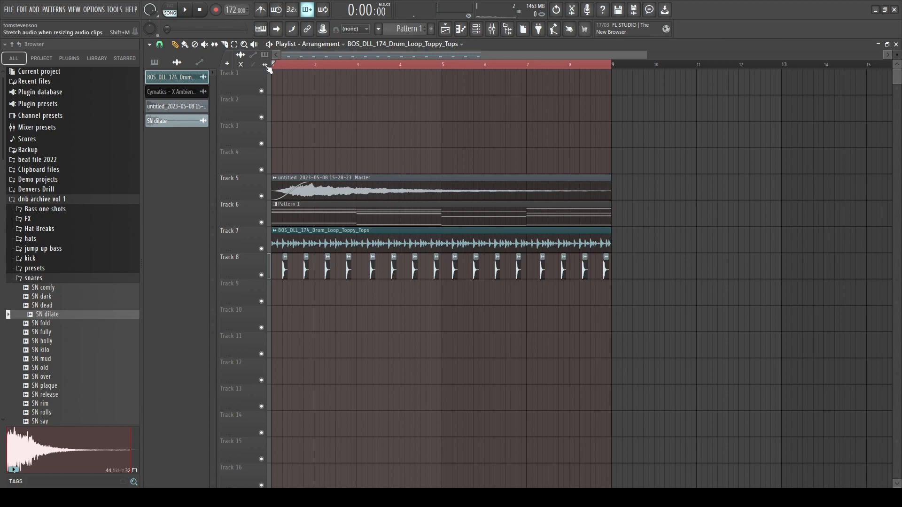
{"action": "scroll", "coordinate": [611, 296], "scroll_direction": "up", "scroll_amount": 6}
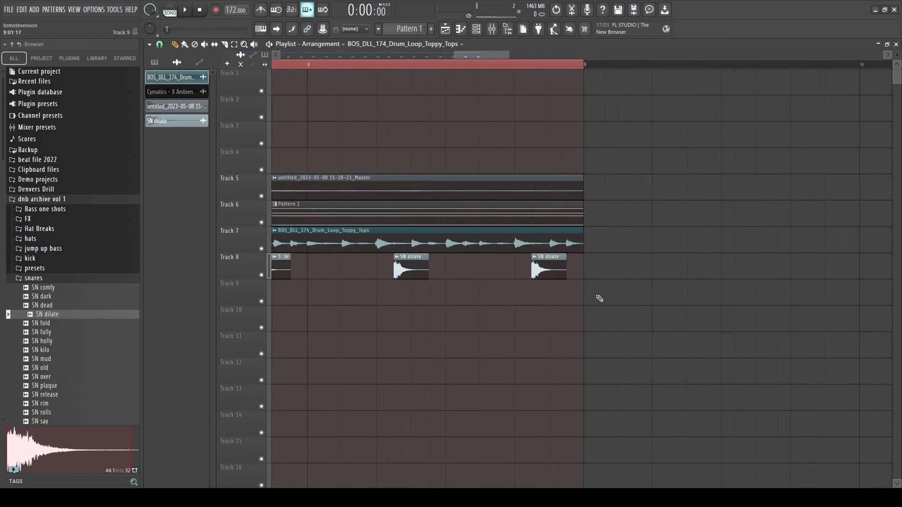
{"action": "left_click_drag", "start_coordinate": [584, 229], "coordinate": [588, 256]}
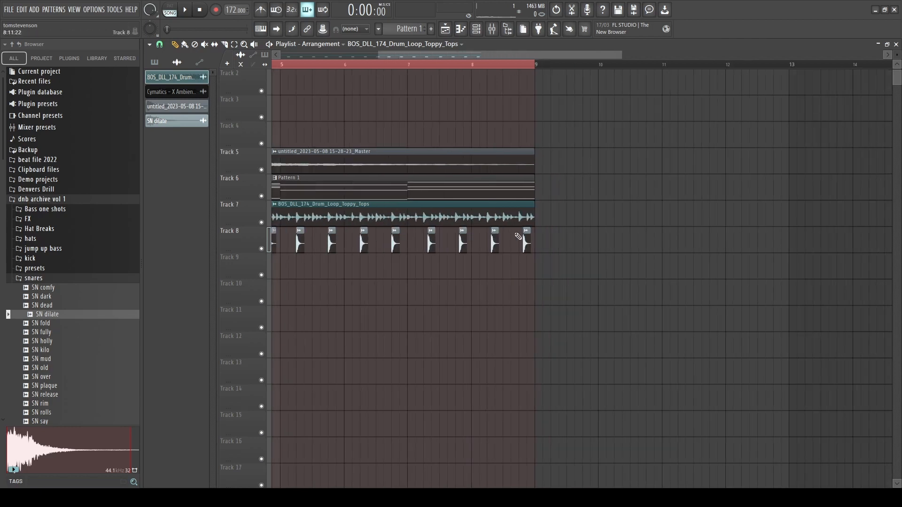
- Audition the KK polo, KK super, KK utah, KK Uzi and KK uk dying samples in the dnb archive vol 1 kick folder
{"action": "scroll", "coordinate": [519, 236], "scroll_direction": "down", "scroll_amount": 5}
{"action": "left_click", "coordinate": [21, 280]}
{"action": "left_click", "coordinate": [28, 258]}
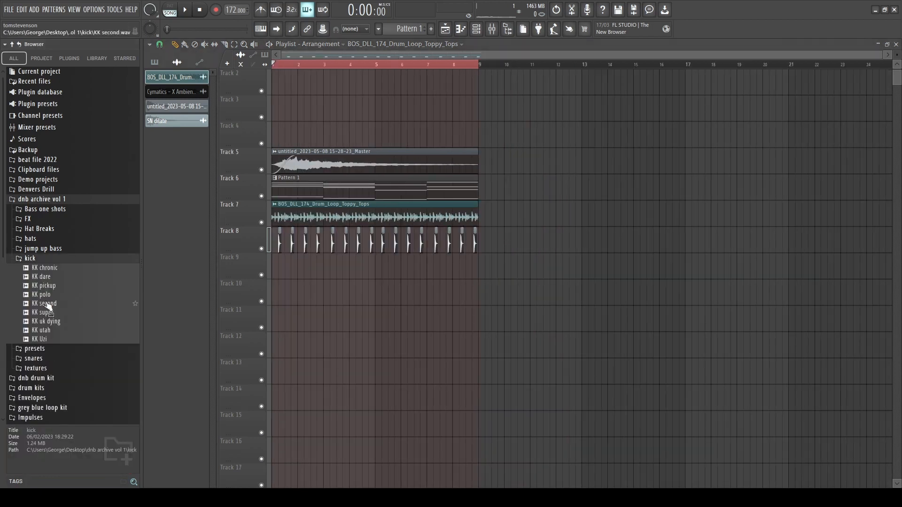
{"action": "scroll", "coordinate": [280, 316], "scroll_direction": "up", "scroll_amount": 5}
{"action": "left_click", "coordinate": [59, 304]}
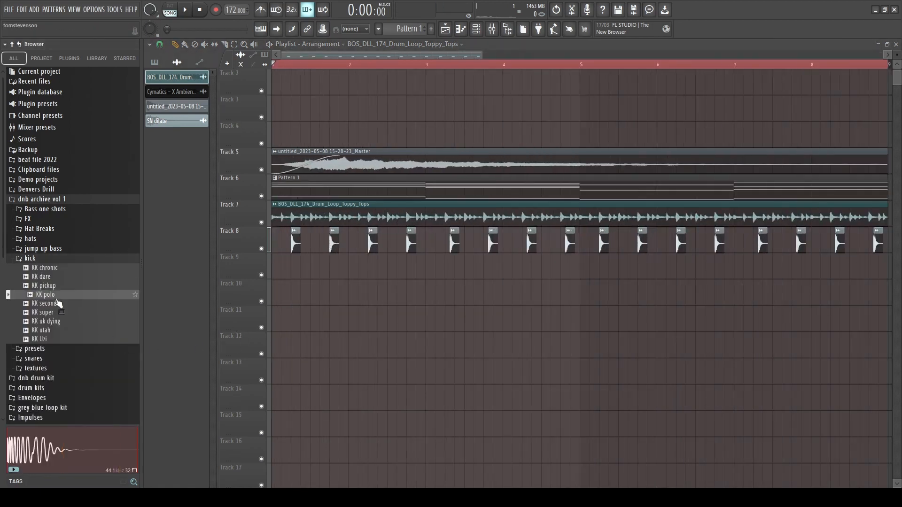
{"action": "left_click", "coordinate": [61, 313]}
{"action": "left_click", "coordinate": [64, 330]}
{"action": "left_click", "coordinate": [66, 339]}
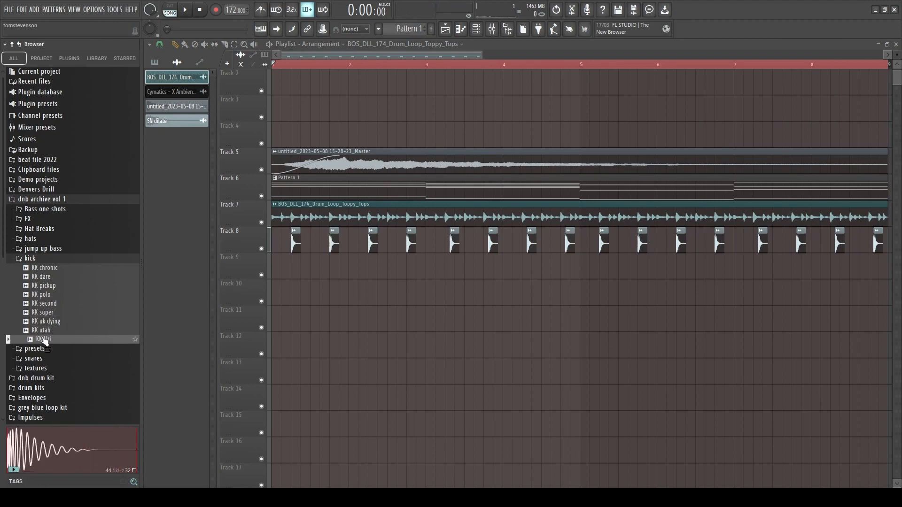
{"action": "left_click", "coordinate": [58, 322]}
{"action": "left_click", "coordinate": [60, 312]}
- Place the KK uk dying kick at the start of bar 1 on Track 9 and clear the playlist's time selection
{"action": "left_click_drag", "start_coordinate": [62, 322], "coordinate": [275, 265]}
{"action": "left_click", "coordinate": [288, 70]}
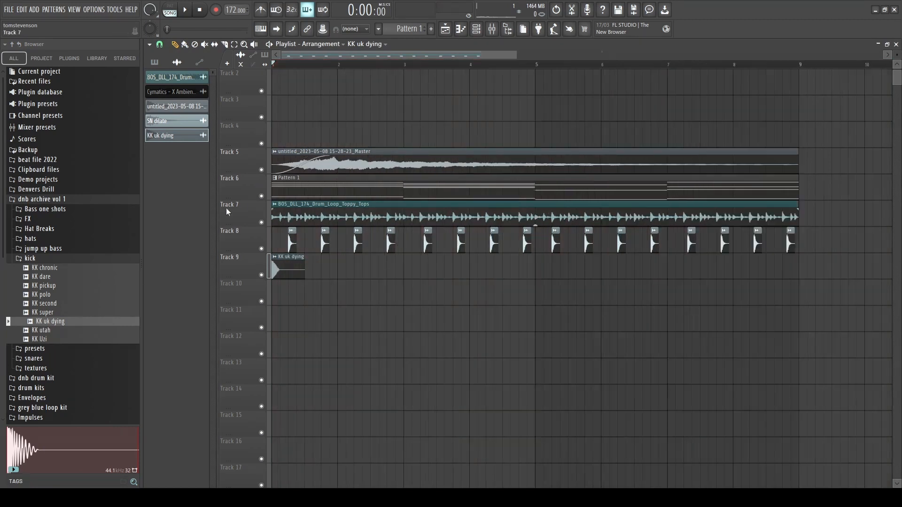
{"action": "scroll", "coordinate": [289, 70], "scroll_direction": "up", "scroll_amount": 3}
{"action": "left_click", "coordinate": [286, 265]}
- Repeat the KK uk dying kick at step 11 of bar 1, trimmed to bar 2, and audition it with the drum loop muted
{"action": "left_click", "coordinate": [457, 136]}
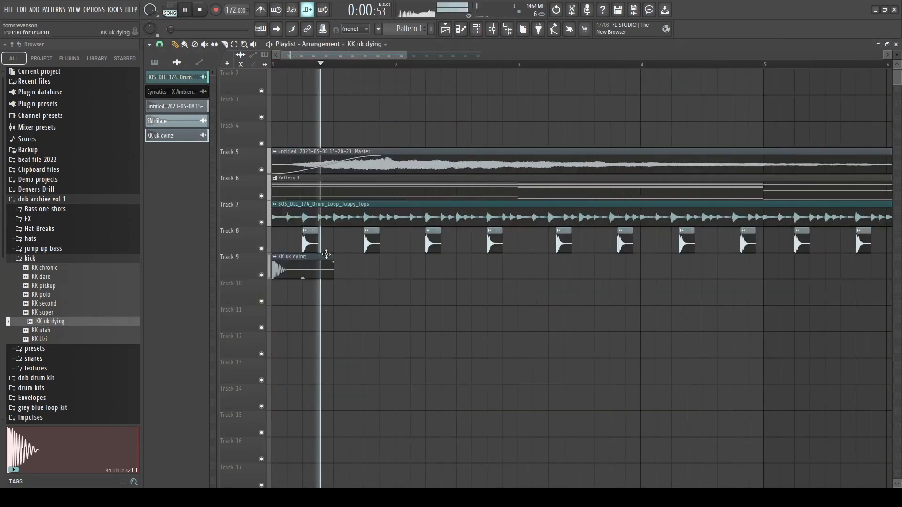
{"action": "left_click", "coordinate": [353, 268]}
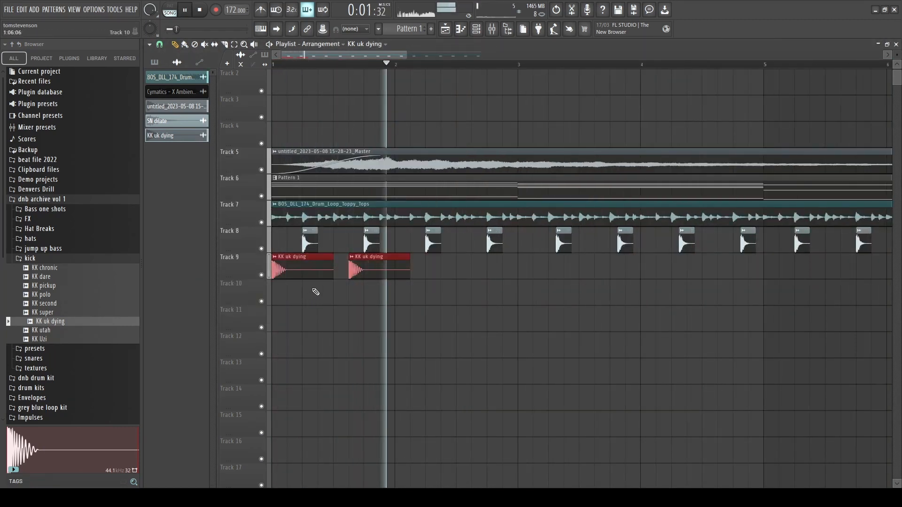
{"action": "key", "text": "space"}
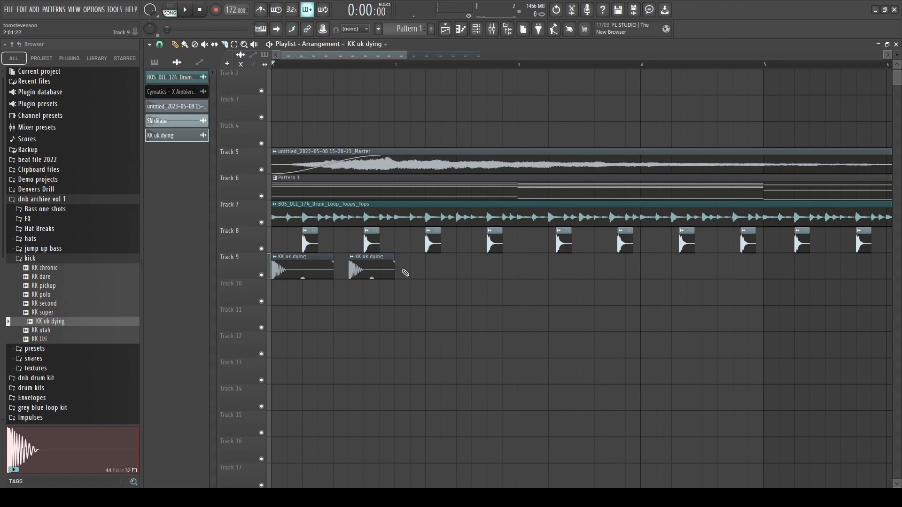
{"action": "left_click", "coordinate": [261, 222]}
{"action": "key", "text": "space"}
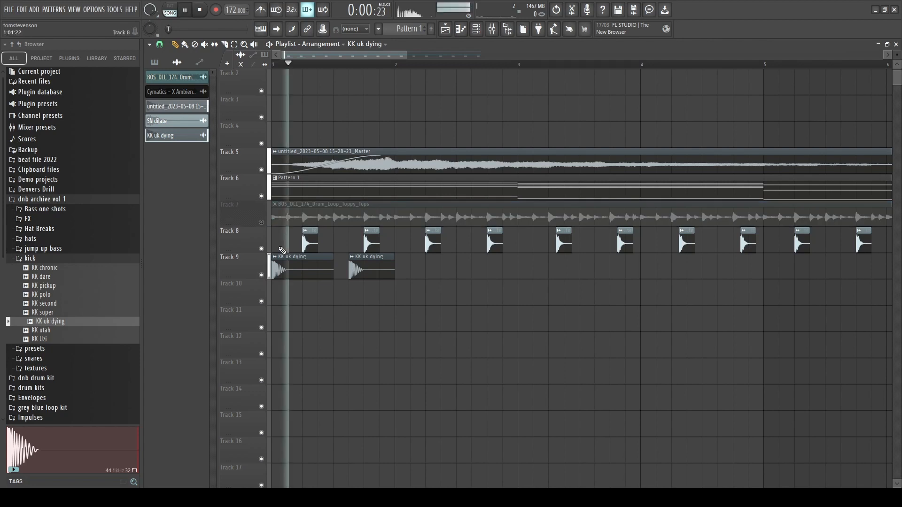
{"action": "key", "text": "space"}
- Copy the two bar 1 kicks on Track 9 into bar 2 and audition them with the drum loop unmuted
{"action": "left_click_drag", "start_coordinate": [386, 270], "coordinate": [414, 278]}
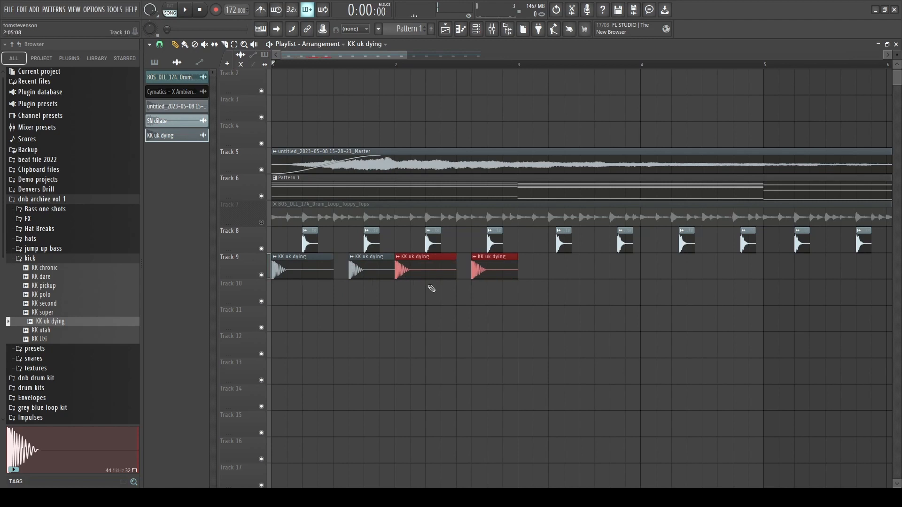
{"action": "right_click", "coordinate": [261, 249]}
{"action": "right_click", "coordinate": [262, 249]}
{"action": "key", "text": "space"}
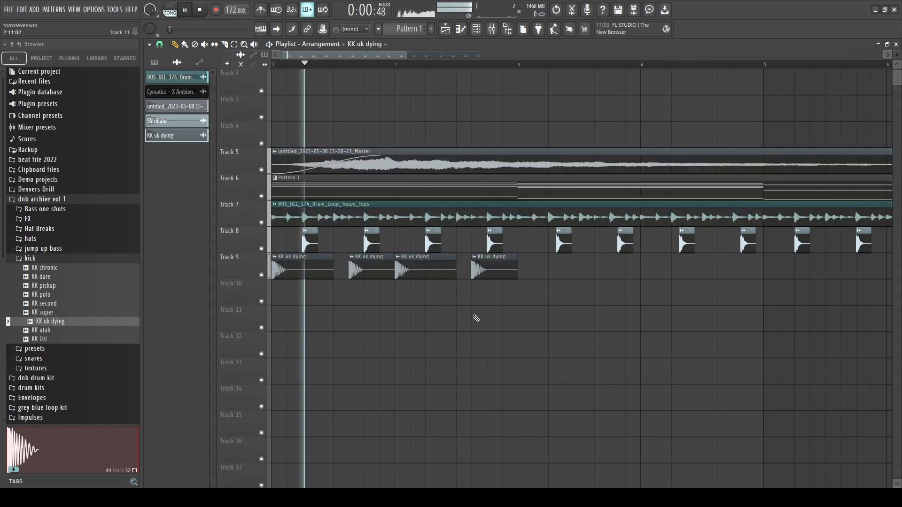
- Duplicate the bar 1 and 2 kick pattern on Track 9 across bars 3 to 8
{"action": "scroll", "coordinate": [494, 301], "scroll_direction": "down", "scroll_amount": 1}
{"action": "mouse_move", "coordinate": [522, 270]}
{"action": "left_mouse_down"}
{"action": "mouse_move", "coordinate": [335, 303]}
{"action": "mouse_move", "coordinate": [279, 289]}
{"action": "mouse_move", "coordinate": [528, 283]}
{"action": "mouse_move", "coordinate": [515, 270]}
{"action": "left_mouse_up"}
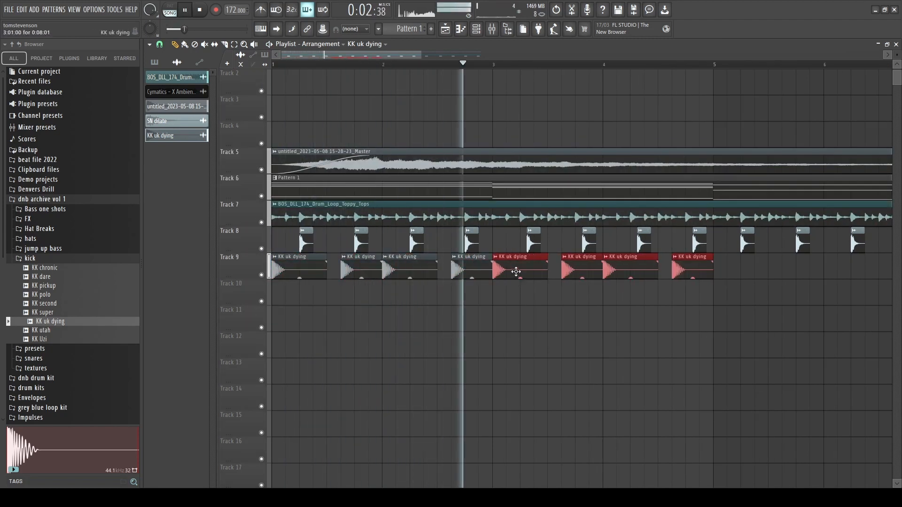
{"action": "left_click", "coordinate": [554, 301]}
{"action": "scroll", "coordinate": [541, 305], "scroll_direction": "down", "scroll_amount": 2}
{"action": "left_click_drag", "start_coordinate": [564, 306], "coordinate": [519, 276]}
{"action": "key", "text": "space"}
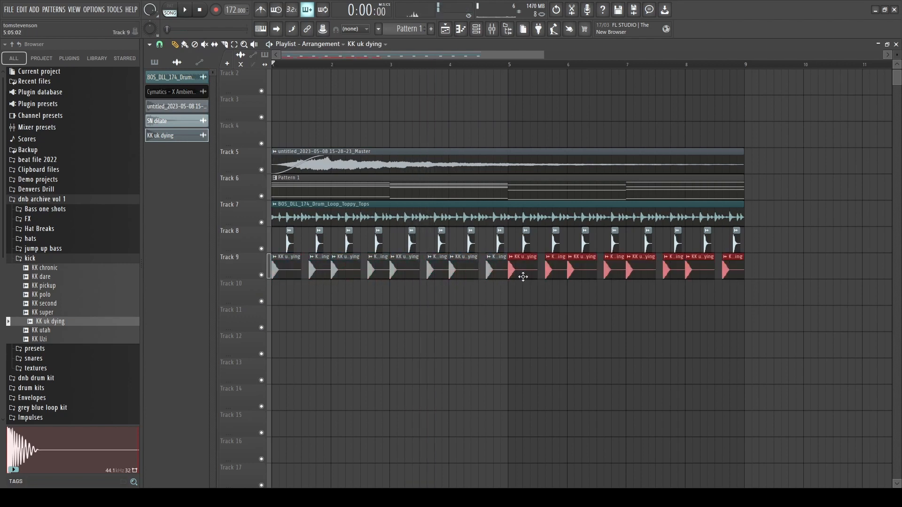
{"action": "left_click", "coordinate": [430, 322]}
- Audition the drums and delete all SN dilate snares from bar 3 to bar 8 on Track 8
{"action": "scroll", "coordinate": [430, 322], "scroll_direction": "up", "scroll_amount": 2}
{"action": "scroll", "coordinate": [450, 300], "scroll_direction": "down", "scroll_amount": 2}
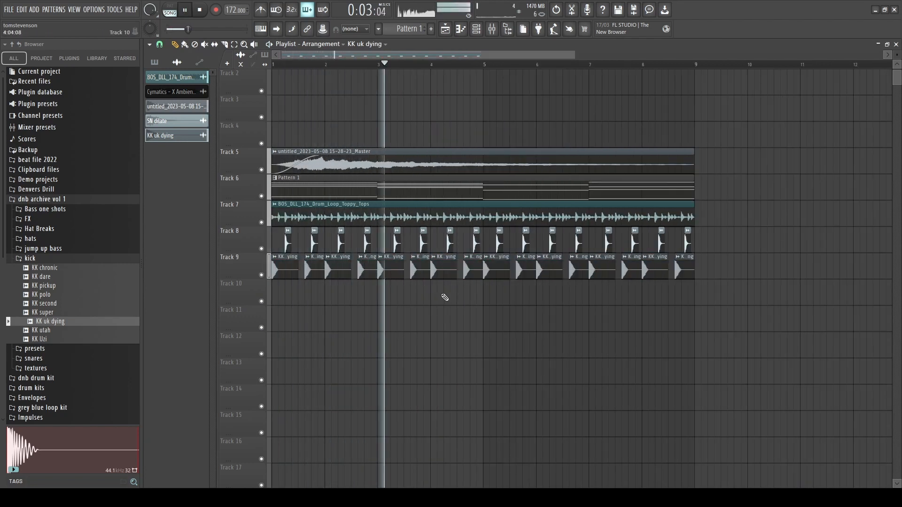
{"action": "scroll", "coordinate": [445, 297], "scroll_direction": "up", "scroll_amount": 1}
{"action": "key", "text": "space"}
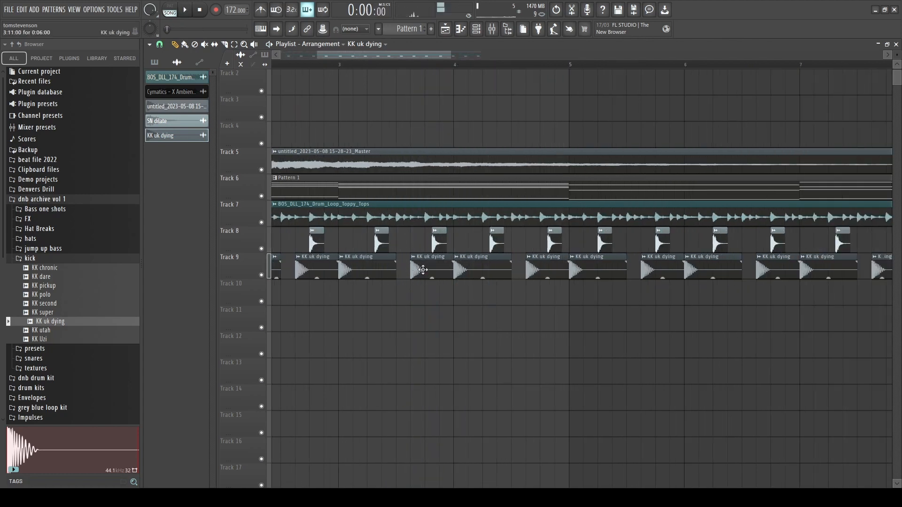
{"action": "left_click_drag", "start_coordinate": [376, 229], "coordinate": [787, 252]}
{"action": "scroll", "coordinate": [387, 237], "scroll_direction": "up", "scroll_amount": 3}
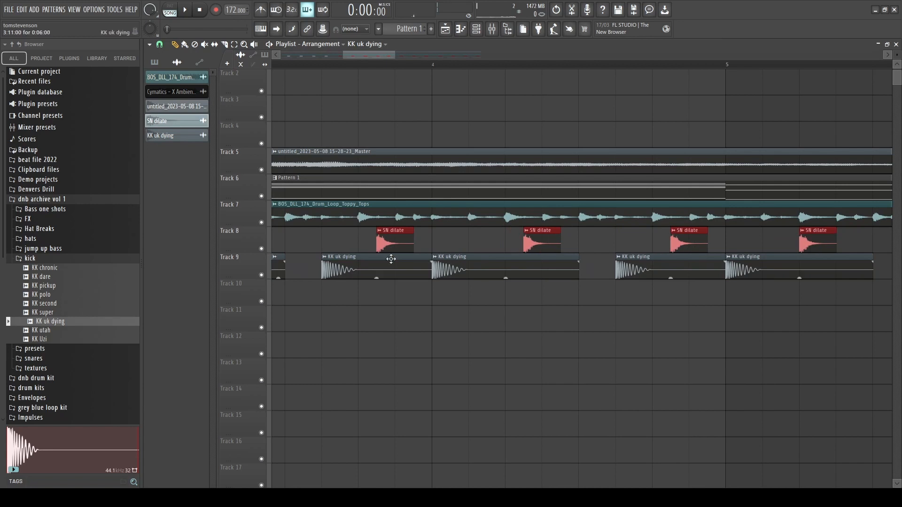
{"action": "scroll", "coordinate": [390, 258], "scroll_direction": "down", "scroll_amount": 2}
{"action": "scroll", "coordinate": [354, 249], "scroll_direction": "down", "scroll_amount": 2}
{"action": "scroll", "coordinate": [355, 249], "scroll_direction": "up", "scroll_amount": 2}
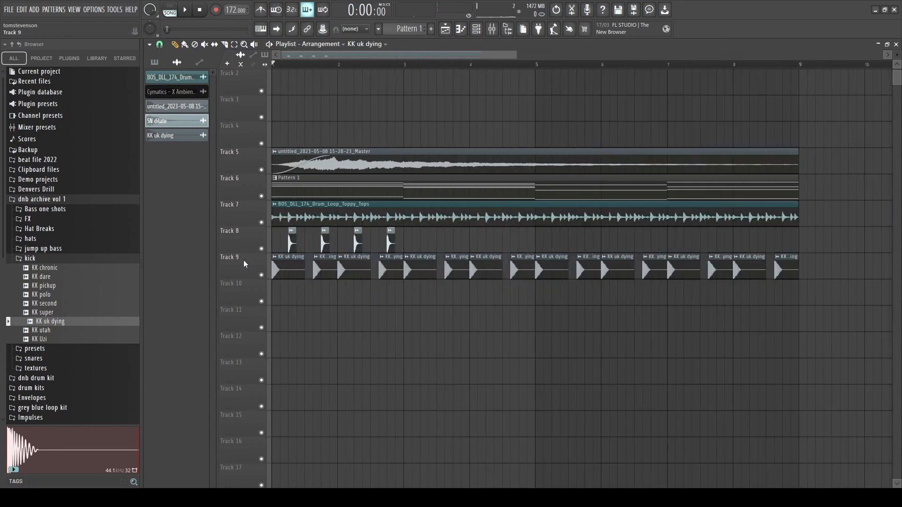
- Copy the remaining SN dilate snares on Track 8 onto beats 2 and 4 of bars 3 to 8 and audition the result
{"action": "mouse_move", "coordinate": [430, 253]}
{"action": "left_mouse_down"}
{"action": "mouse_move", "coordinate": [283, 228]}
{"action": "mouse_move", "coordinate": [415, 246]}
{"action": "left_mouse_up"}
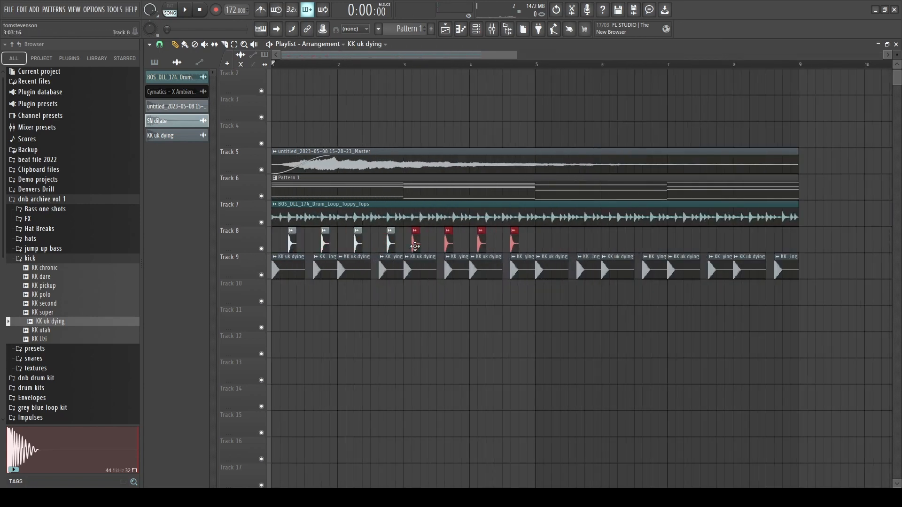
{"action": "left_click_drag", "start_coordinate": [568, 236], "coordinate": [258, 240], "text": "ctrl"}
{"action": "left_click_drag", "start_coordinate": [593, 246], "coordinate": [425, 248], "text": "ctrl"}
{"action": "left_click_drag", "start_coordinate": [561, 235], "coordinate": [558, 258], "text": "ctrl"}
{"action": "key", "text": "ctrl+d"}
{"action": "key", "text": "space"}
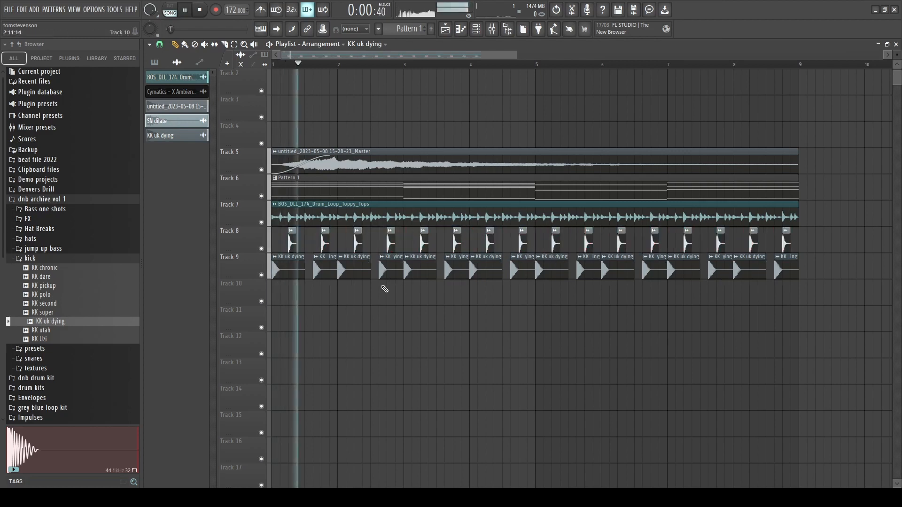
- Audition the SN release, SN plaque, SN rim, SN rolls and SN say samples in the snares folder
{"action": "left_click", "coordinate": [54, 261]}
{"action": "scroll", "coordinate": [231, 340], "scroll_direction": "down", "scroll_amount": 2}
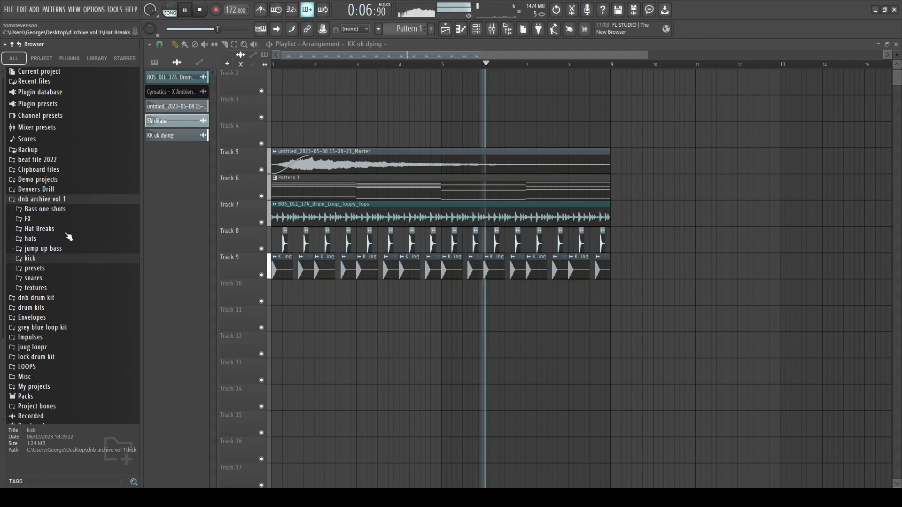
{"action": "key", "text": "space"}
{"action": "left_click", "coordinate": [45, 278]}
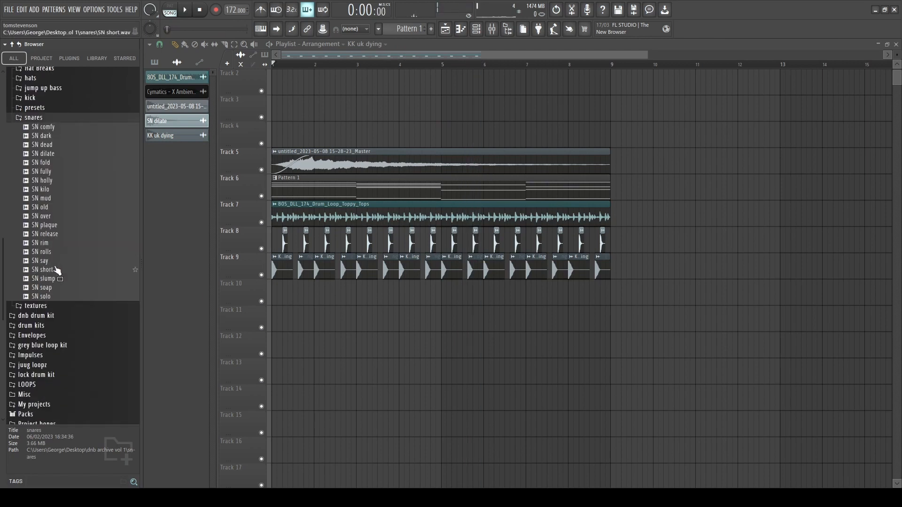
{"action": "left_click", "coordinate": [63, 234]}
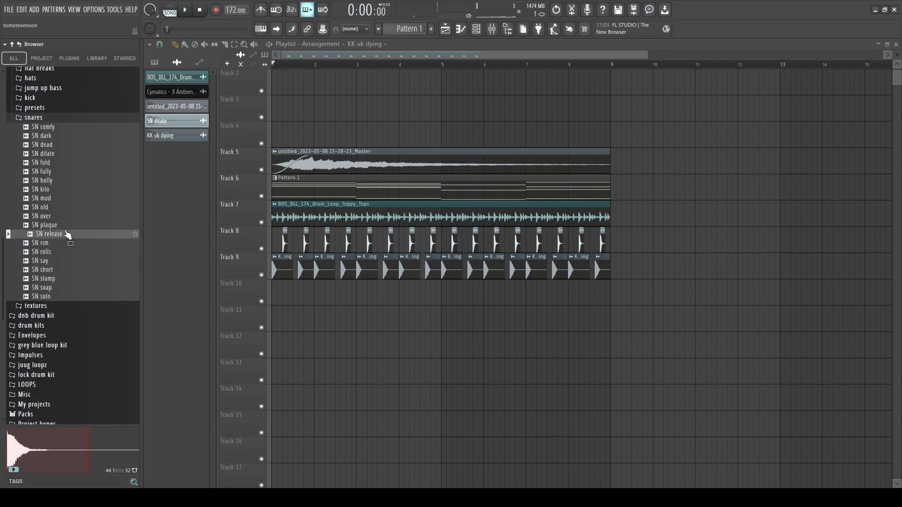
{"action": "left_click", "coordinate": [66, 226]}
{"action": "left_click", "coordinate": [65, 234]}
{"action": "left_click", "coordinate": [62, 244]}
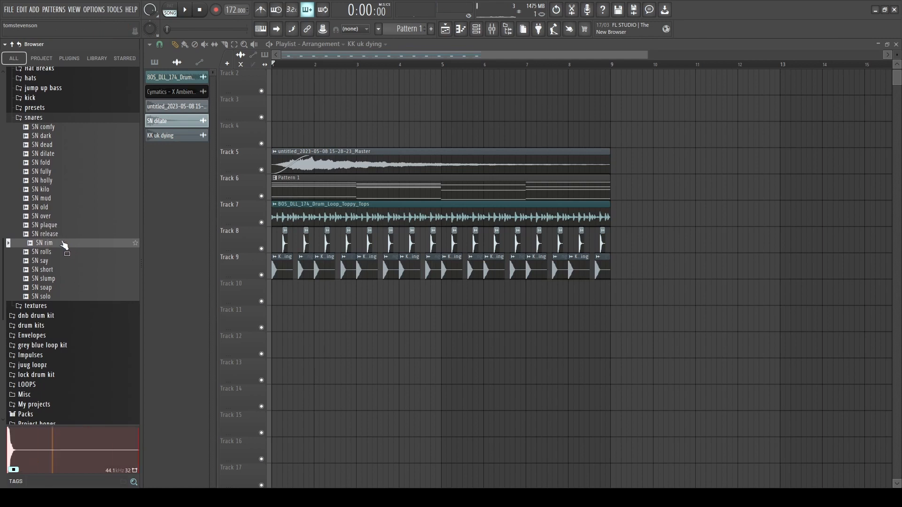
{"action": "left_click", "coordinate": [61, 253]}
{"action": "left_click", "coordinate": [63, 262]}
- Replace the SN dilate sample on Track 8 with SN holly and audition the new snares
{"action": "left_click", "coordinate": [49, 183]}
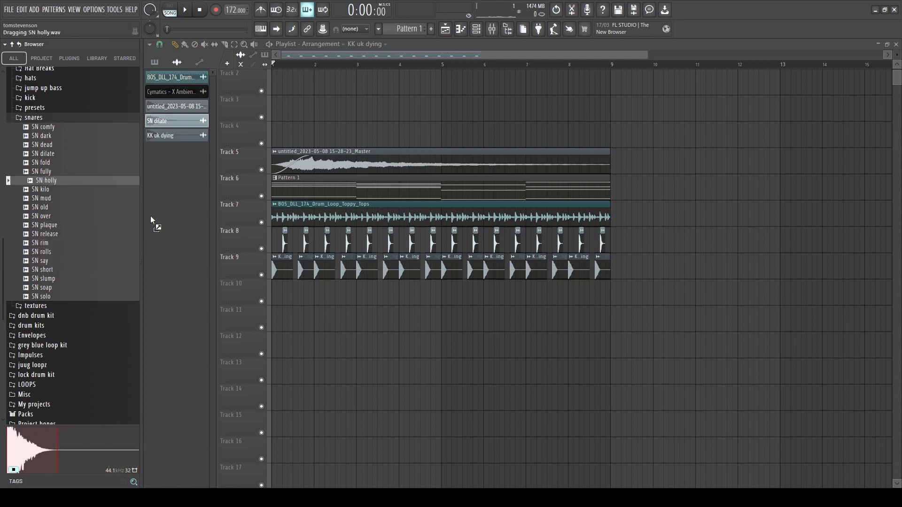
{"action": "left_click_drag", "start_coordinate": [286, 244], "coordinate": [284, 247]}
{"action": "key", "text": "space"}
{"action": "scroll", "coordinate": [283, 254], "scroll_direction": "up", "scroll_amount": 2}
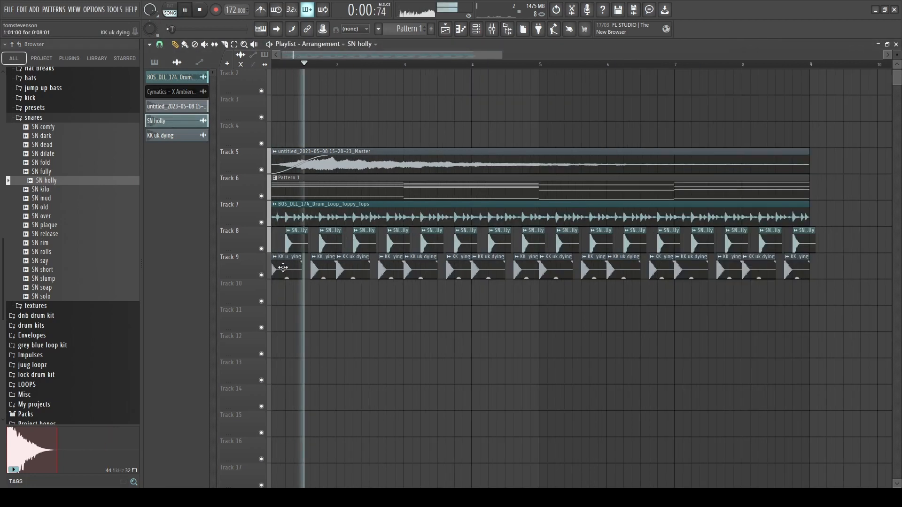
{"action": "double_click", "coordinate": [298, 243]}
{"action": "key", "text": "Escape"}
{"action": "key", "text": "space"}
- Preview SN dilate and replace the SN holly snare sample on Track 8 with it, opening its sample settings
{"action": "left_click", "coordinate": [58, 154]}
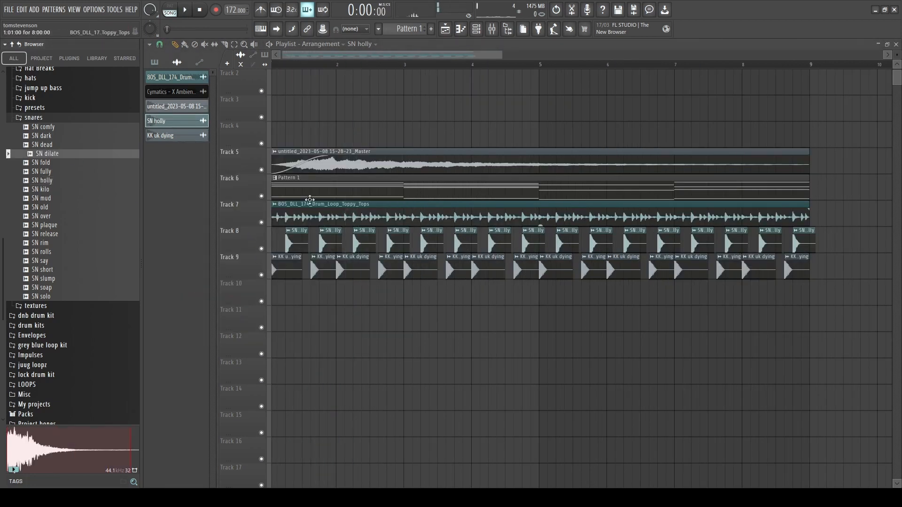
{"action": "left_click_drag", "start_coordinate": [94, 174], "coordinate": [292, 243]}
{"action": "double_click", "coordinate": [293, 244]}
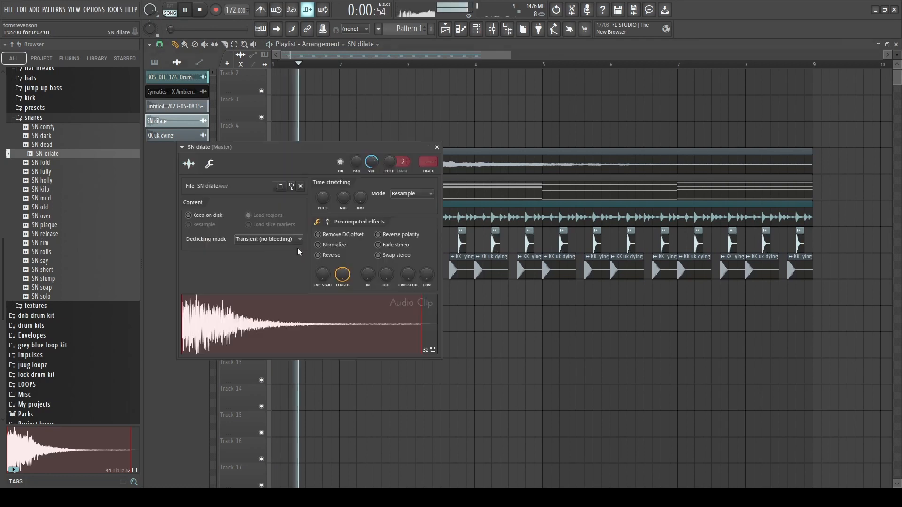
{"action": "key", "text": "space"}
{"action": "left_click_drag", "start_coordinate": [284, 145], "coordinate": [565, 190]}
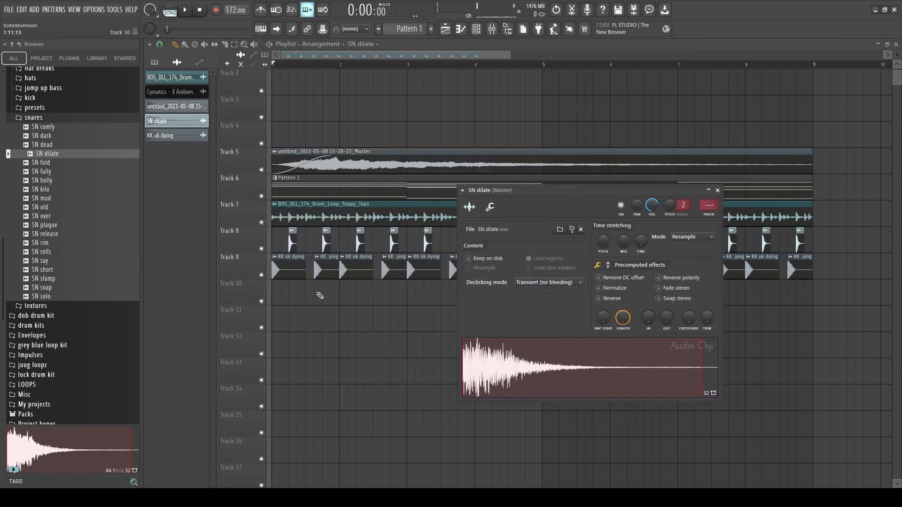
- Set the SN dilate sample's quick fade out to 36% while auditioning the drums
{"action": "double_click", "coordinate": [292, 248]}
{"action": "double_click", "coordinate": [292, 248]}
{"action": "left_click_drag", "start_coordinate": [670, 324], "coordinate": [670, 292]}
{"action": "key", "text": "space"}
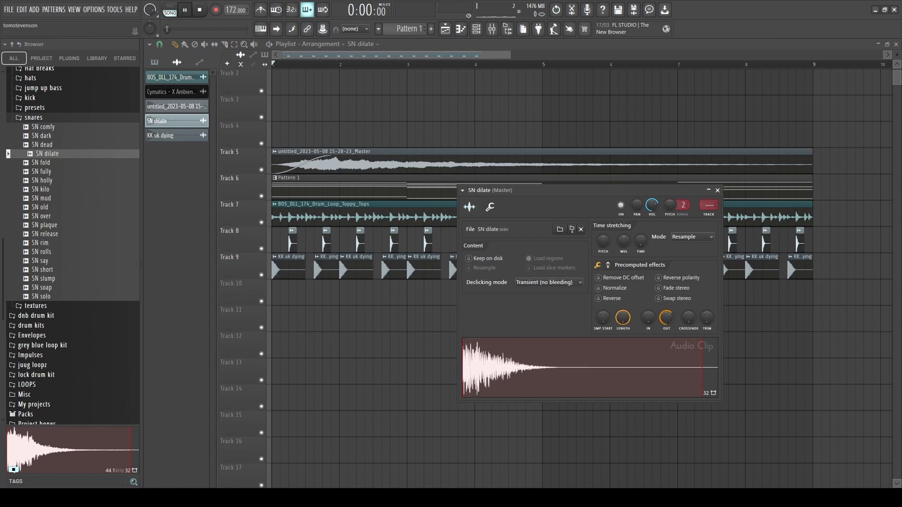
{"action": "left_click_drag", "start_coordinate": [670, 328], "coordinate": [668, 316]}
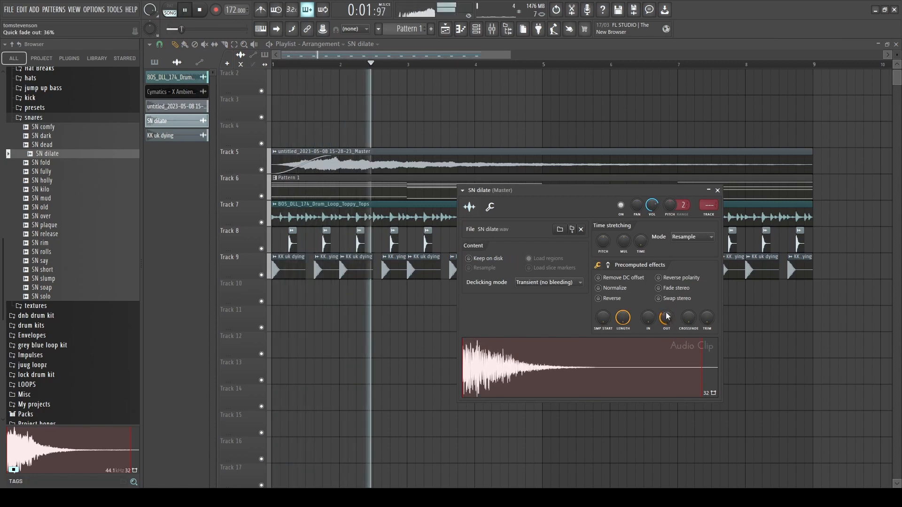
{"action": "key", "text": "space"}
{"action": "key", "text": "Escape"}
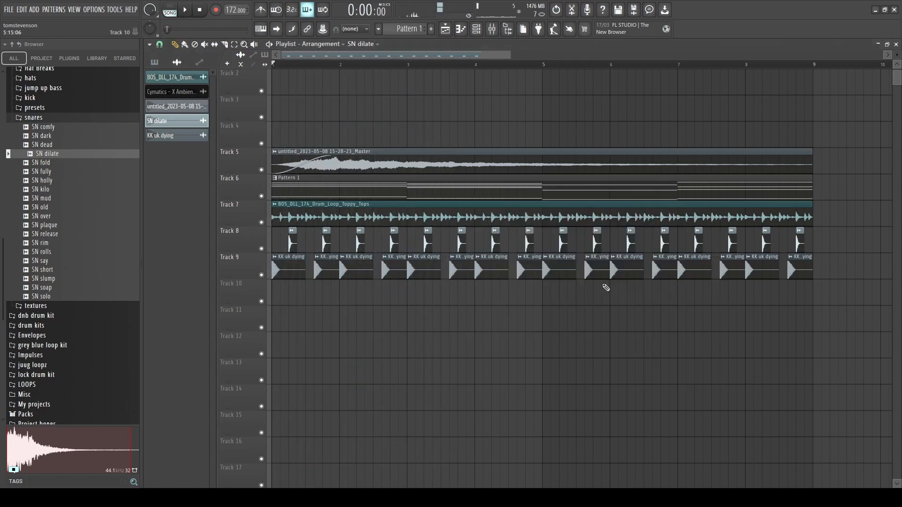
- Add a fade out to the KK uk dying kick sample and audition the drums
{"action": "double_click", "coordinate": [424, 272]}
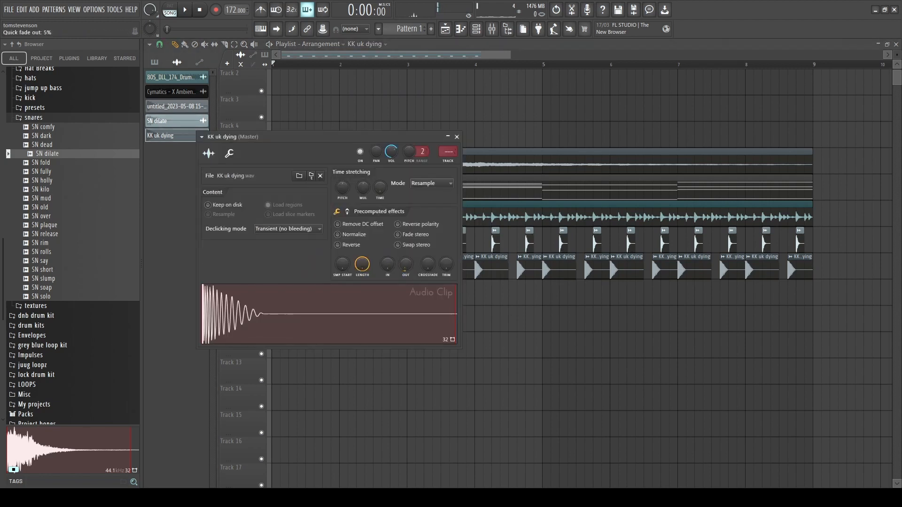
{"action": "key", "text": "Escape"}
{"action": "key", "text": "space"}
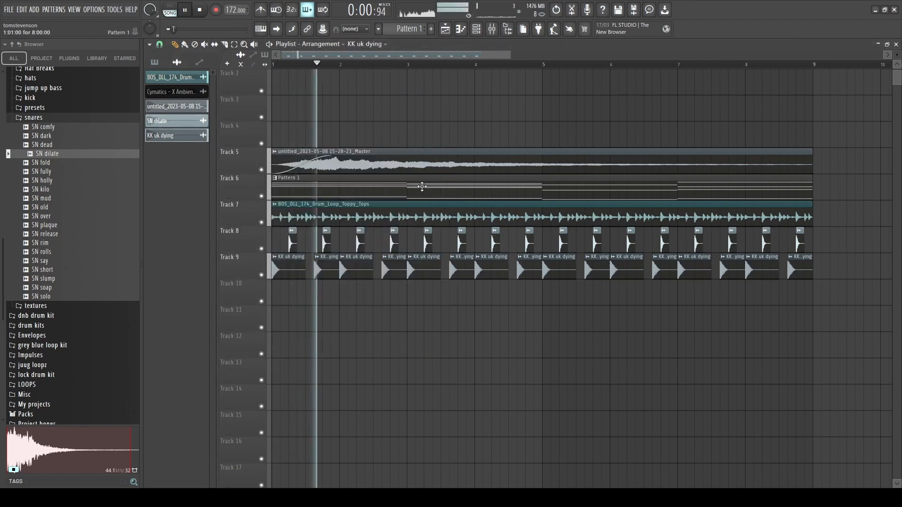
- Preview HH gortec and HH ride from the hats folder and place HH ride at bar 1 on Track 10
{"action": "left_click", "coordinate": [34, 118]}
{"action": "key", "text": "space"}
{"action": "left_click", "coordinate": [45, 165]}
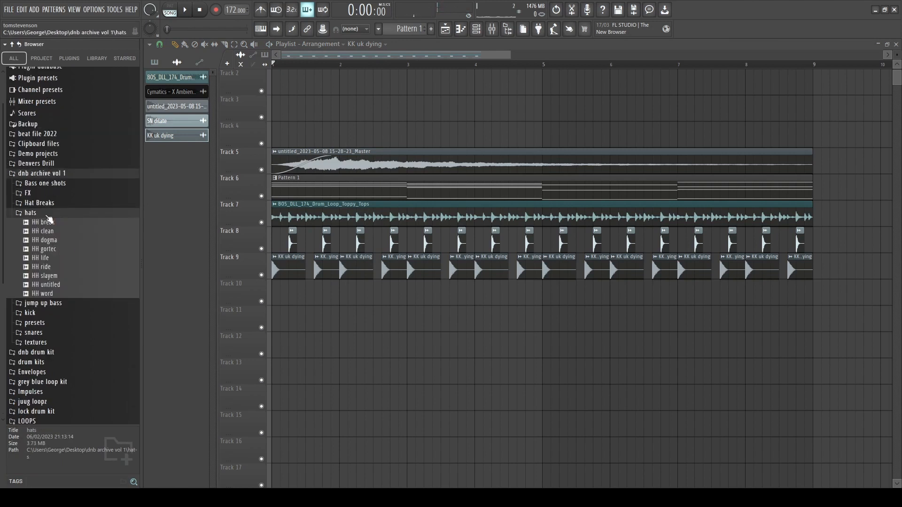
{"action": "left_click", "coordinate": [54, 252]}
{"action": "left_click", "coordinate": [59, 267]}
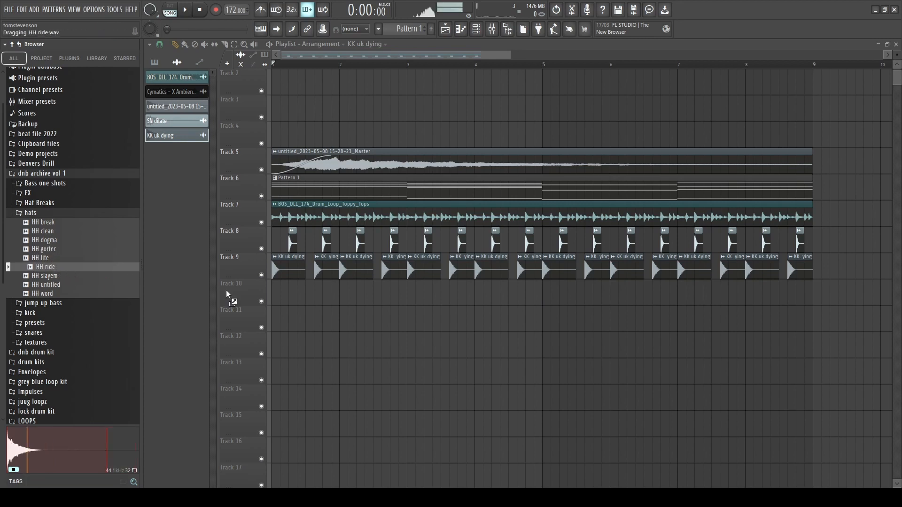
{"action": "left_click_drag", "start_coordinate": [226, 290], "coordinate": [278, 293]}
- Lower the HH ride channel volume to about 36% and audition it with the drums
{"action": "double_click", "coordinate": [291, 292]}
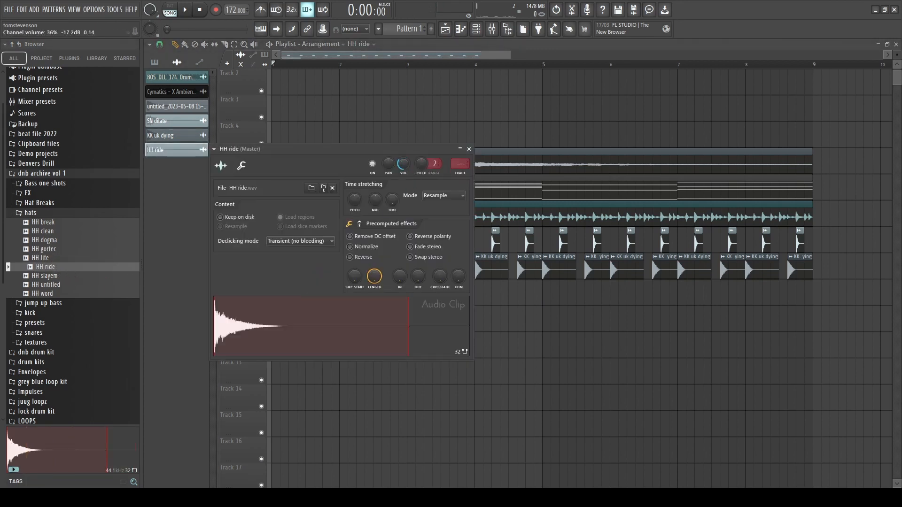
{"action": "left_click", "coordinate": [180, 257]}
{"action": "key", "text": "space"}
{"action": "scroll", "coordinate": [197, 314], "scroll_direction": "up", "scroll_amount": 3}
{"action": "key", "text": "space"}
- Trim the HH ride clip on Track 10 to one beat and repeat it on every beat of bars 1 and 2
{"action": "key", "text": "c"}
{"action": "left_click_drag", "start_coordinate": [309, 314], "coordinate": [310, 290]}
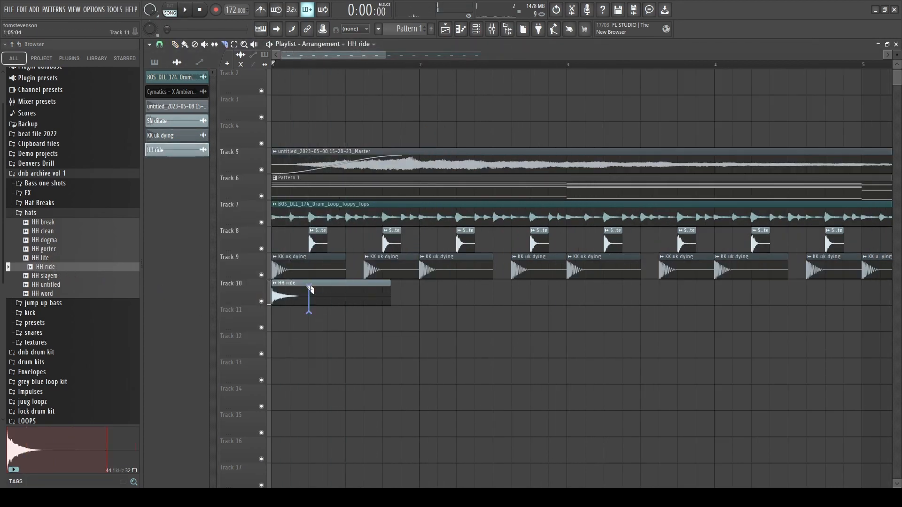
{"action": "right_click", "coordinate": [325, 303]}
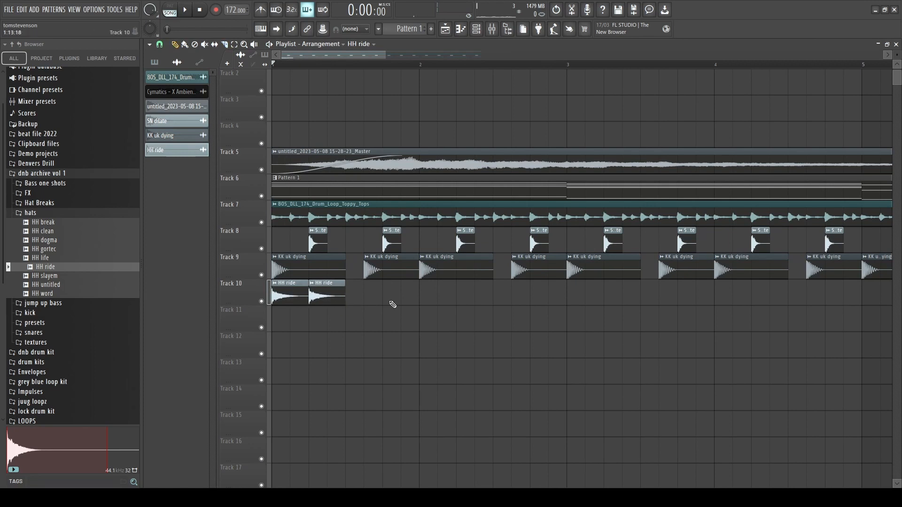
{"action": "left_click_drag", "start_coordinate": [393, 305], "coordinate": [360, 301]}
{"action": "key", "text": "space"}
{"action": "mouse_move", "coordinate": [425, 304]}
{"action": "left_mouse_down"}
{"action": "mouse_move", "coordinate": [259, 309]}
{"action": "mouse_move", "coordinate": [436, 305]}
{"action": "left_mouse_up"}
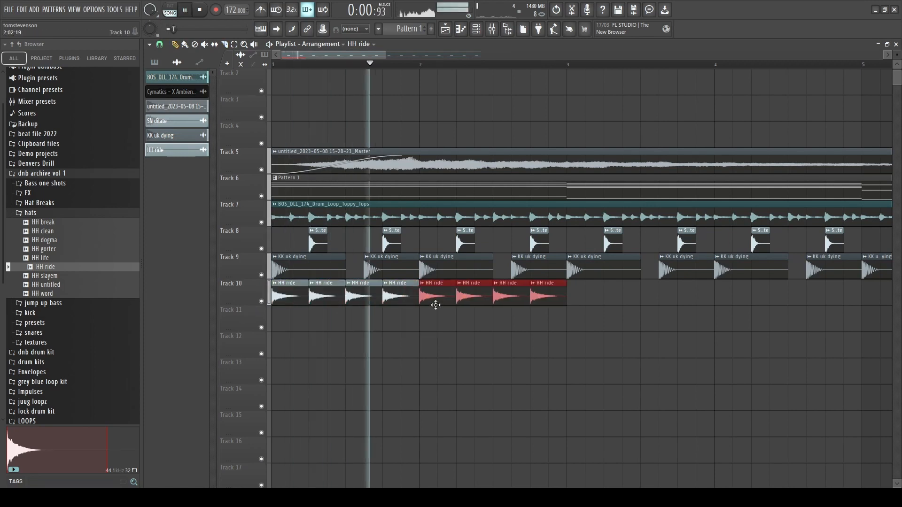
- Duplicate the HH ride clips along Track 10 to fill all eight bars and audition them
{"action": "double_click", "coordinate": [440, 298]}
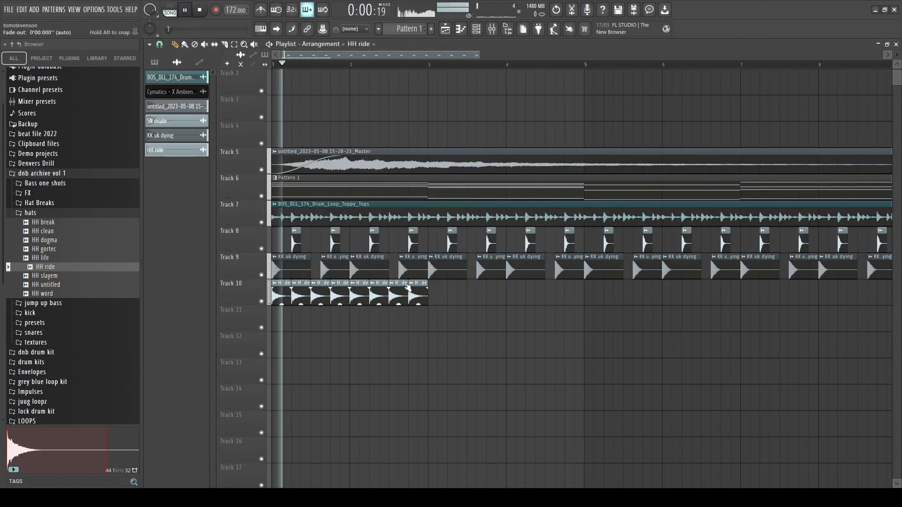
{"action": "left_click_drag", "start_coordinate": [449, 294], "coordinate": [257, 322]}
{"action": "key", "text": "ctrl+b"}
{"action": "scroll", "coordinate": [293, 309], "scroll_direction": "down", "scroll_amount": 3}
{"action": "key", "text": "ctrl+b"}
{"action": "key", "text": "ctrl+b"}
{"action": "left_click", "coordinate": [297, 312], "text": "ctrl"}
{"action": "key", "text": "space"}
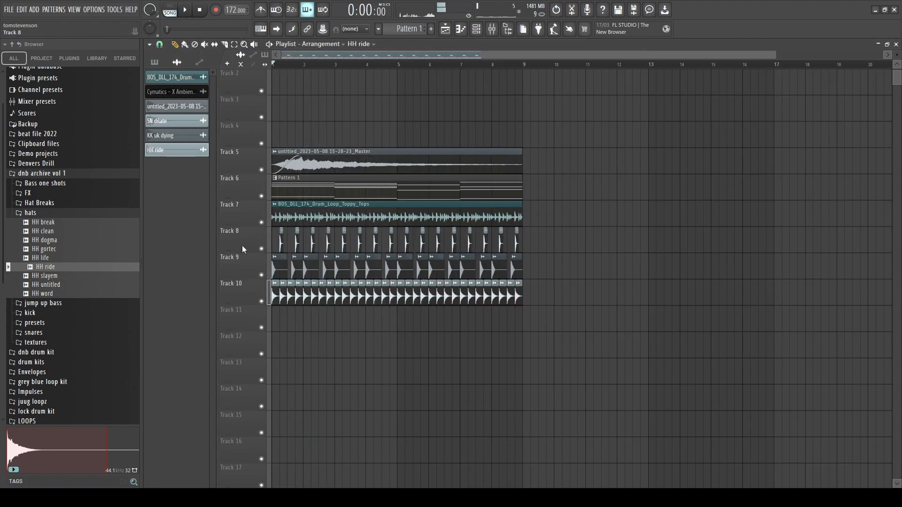
- Collapse the hats folder and move the BOS_DLL_174_Drum_Loop_Toppy_Tops clip from Track 7 to Track 11
{"action": "left_click", "coordinate": [92, 213]}
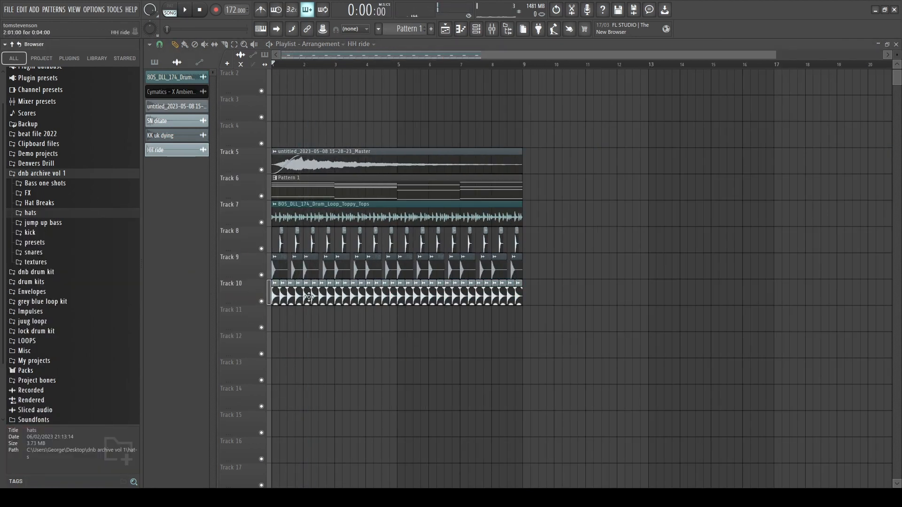
{"action": "scroll", "coordinate": [308, 297], "scroll_direction": "up", "scroll_amount": 3}
{"action": "scroll", "coordinate": [271, 313], "scroll_direction": "down", "scroll_amount": 1}
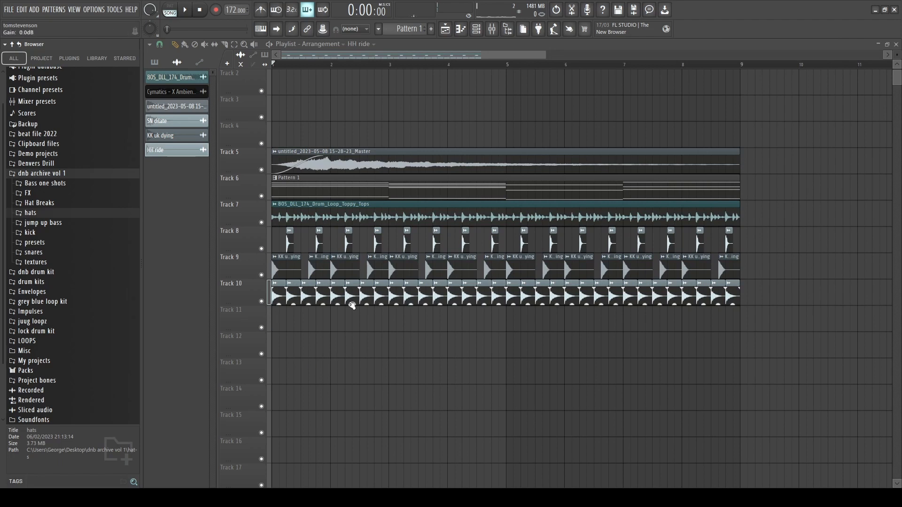
{"action": "left_click", "coordinate": [492, 29]}
{"action": "left_click", "coordinate": [491, 28]}
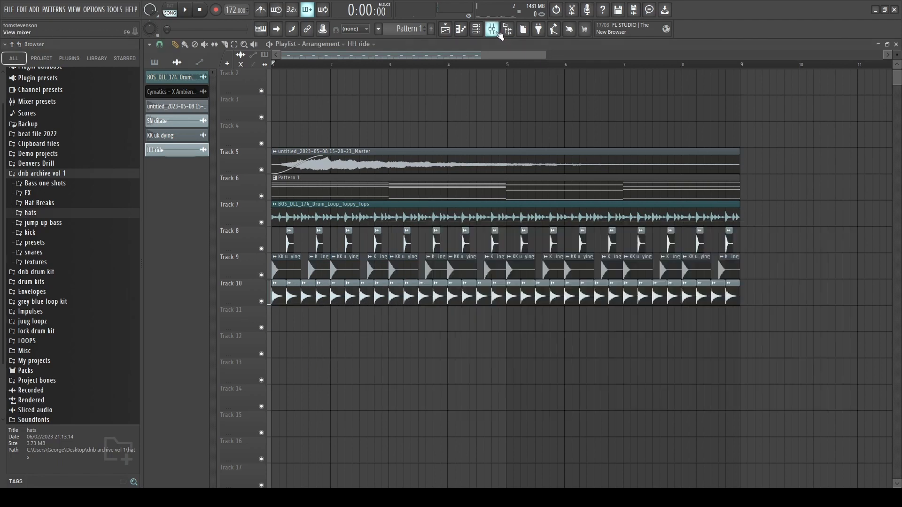
{"action": "scroll", "coordinate": [251, 321], "scroll_direction": "up", "scroll_amount": 2}
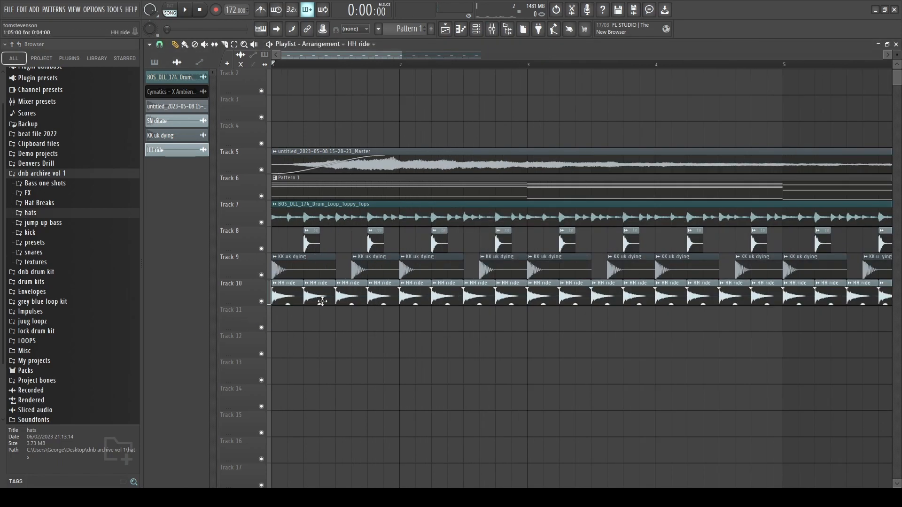
{"action": "scroll", "coordinate": [457, 221], "scroll_direction": "down", "scroll_amount": 2}
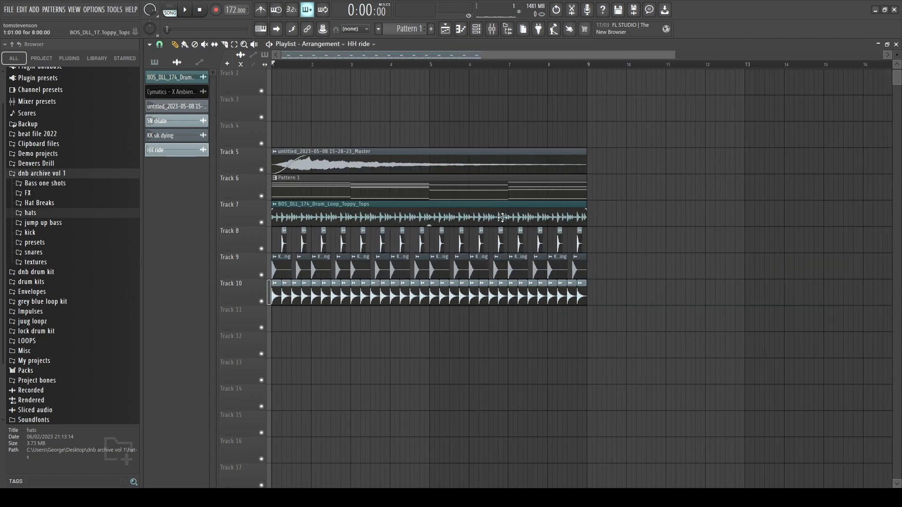
{"action": "left_click_drag", "start_coordinate": [502, 217], "coordinate": [502, 322]}
{"action": "scroll", "coordinate": [236, 262], "scroll_direction": "up", "scroll_amount": 1}
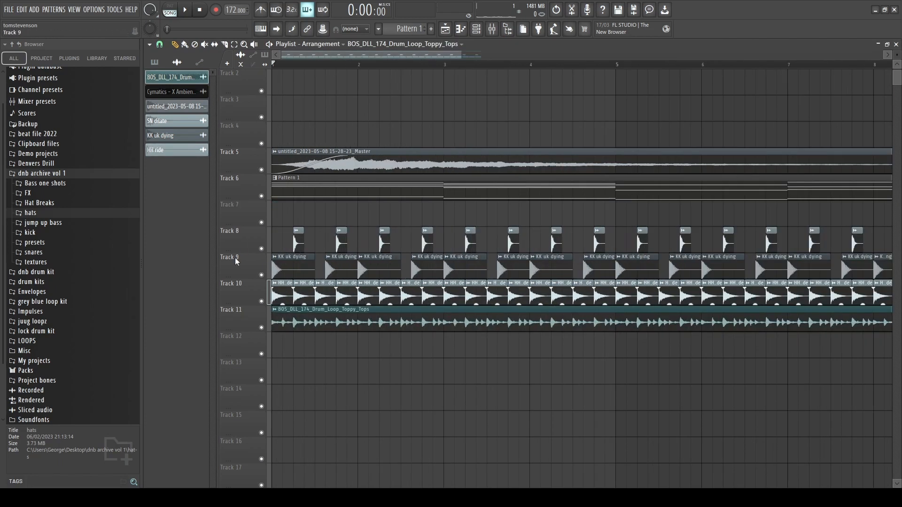
- Select mixer inserts 15 to 22 and colour them red as the drum group
{"action": "double_click", "coordinate": [294, 265]}
{"action": "left_click", "coordinate": [451, 157]}
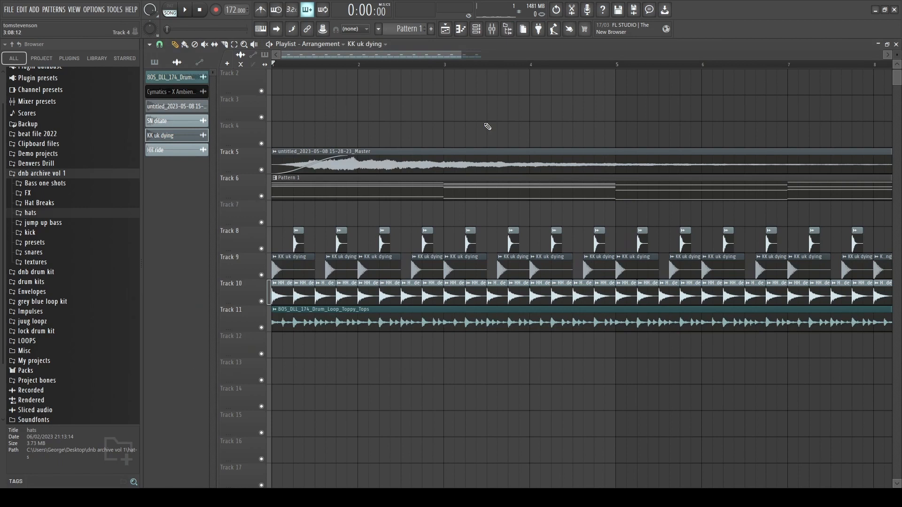
{"action": "double_click", "coordinate": [305, 268]}
{"action": "left_click", "coordinate": [502, 28]}
{"action": "scroll", "coordinate": [686, 265], "scroll_direction": "down", "scroll_amount": 5}
{"action": "left_click", "coordinate": [540, 264]}
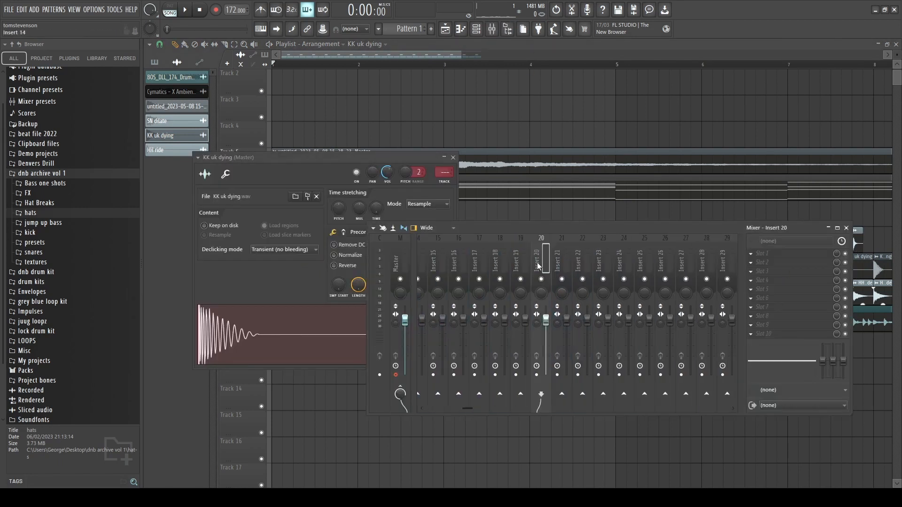
{"action": "scroll", "coordinate": [545, 266], "scroll_direction": "up", "scroll_amount": 4}
{"action": "left_click", "coordinate": [545, 266]}
{"action": "scroll", "coordinate": [725, 271], "scroll_direction": "down", "scroll_amount": 7}
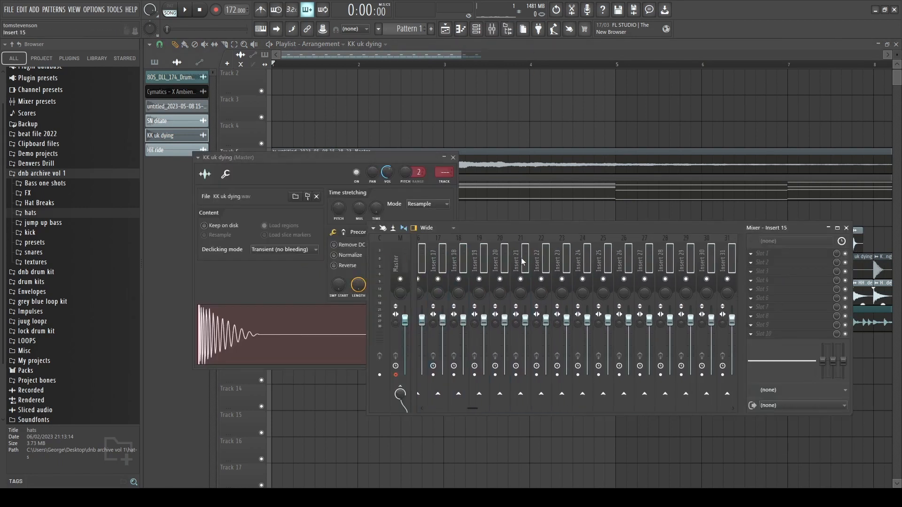
{"action": "left_click", "coordinate": [530, 271]}
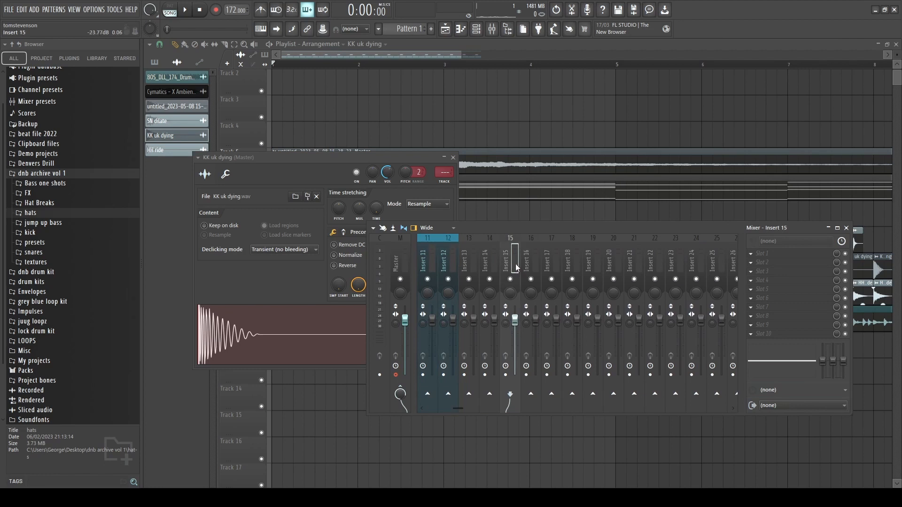
{"action": "left_click_drag", "start_coordinate": [521, 267], "coordinate": [659, 266]}
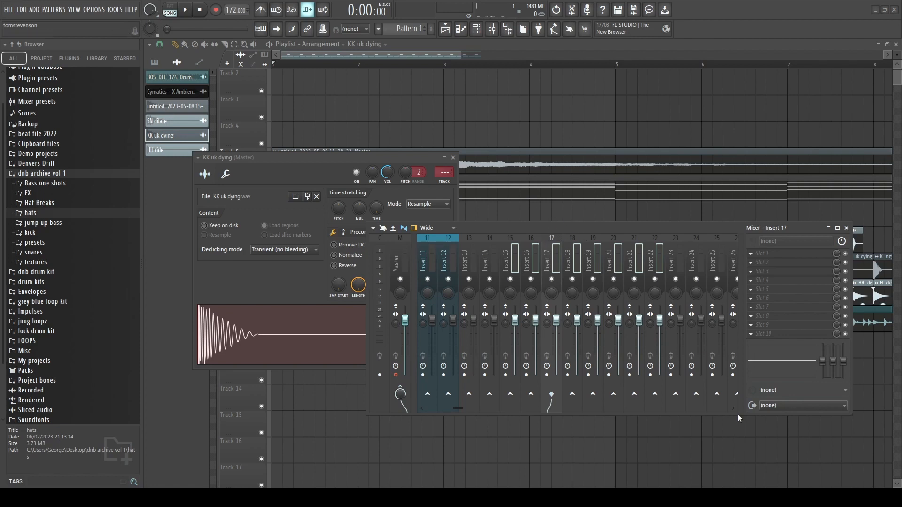
- Name mixer insert 18 kick, insert 19 snare and insert 20 hi hats
{"action": "mouse_move", "coordinate": [573, 261]}
{"action": "left_mouse_down"}
{"action": "mouse_move", "coordinate": [592, 265]}
{"action": "mouse_move", "coordinate": [555, 259]}
{"action": "mouse_move", "coordinate": [575, 262]}
{"action": "left_mouse_up"}
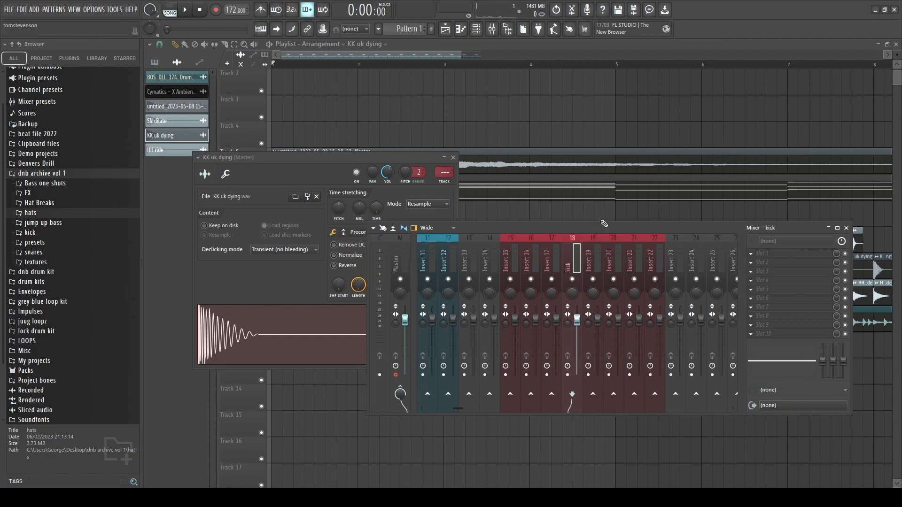
{"action": "left_click", "coordinate": [597, 266]}
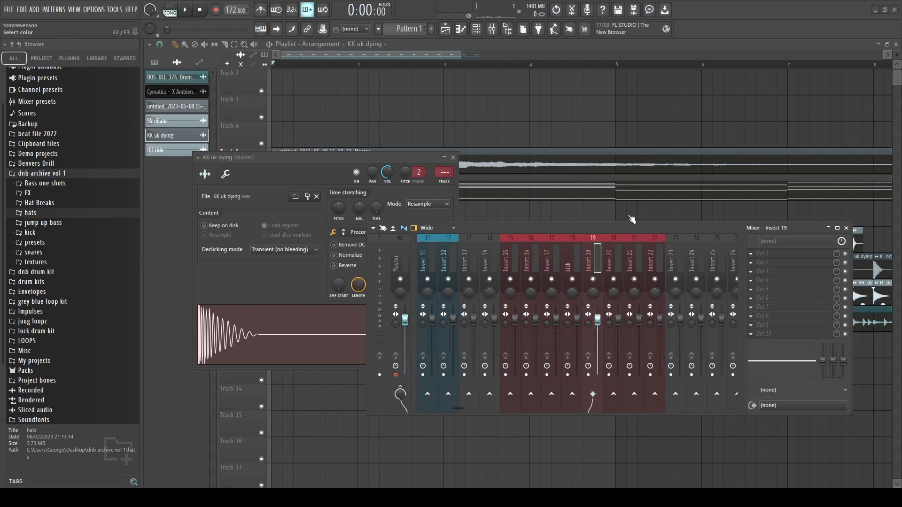
{"action": "left_click", "coordinate": [617, 256]}
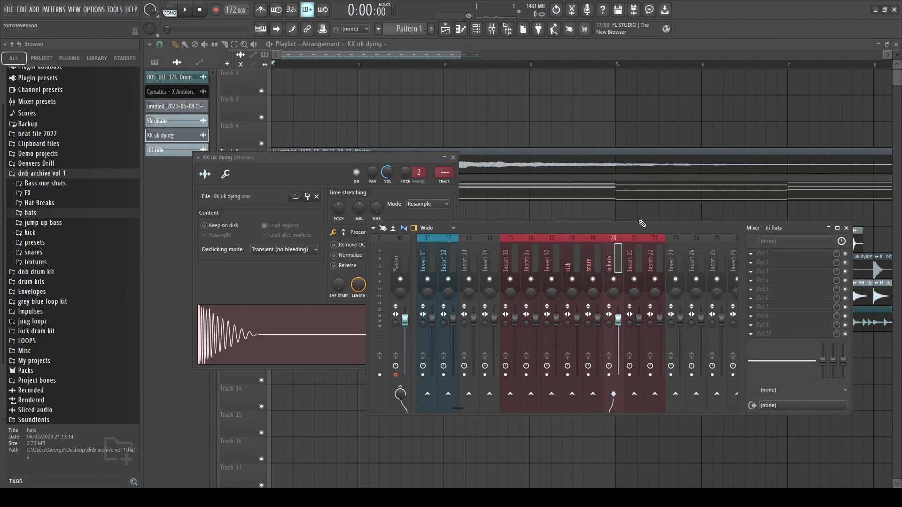
{"action": "left_click", "coordinate": [569, 254]}
{"action": "key", "text": "F12"}
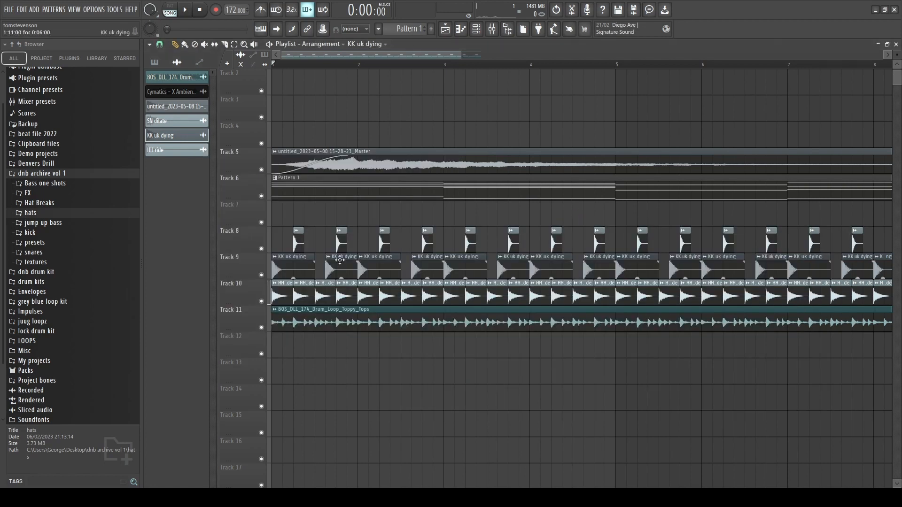
- Route the KK uk dying sample to the kick mixer insert and SN dilate to snare insert 19
{"action": "double_click", "coordinate": [292, 270]}
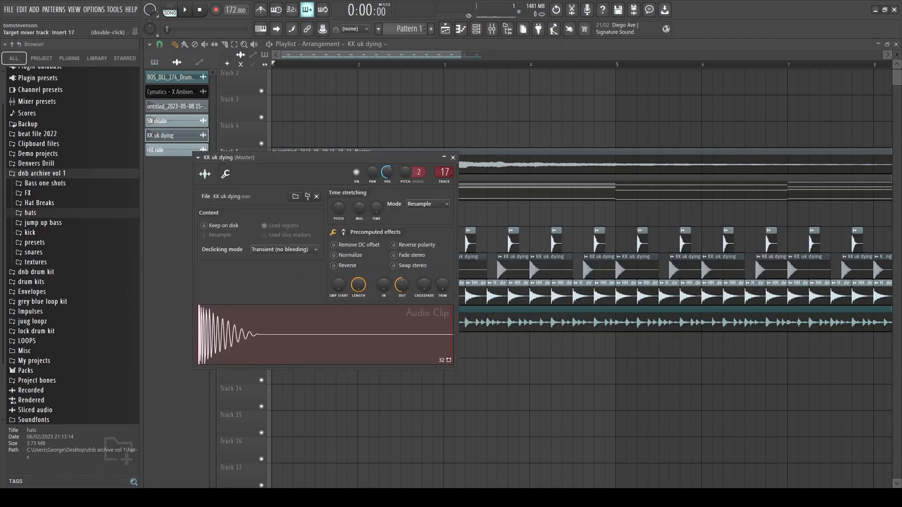
{"action": "left_click", "coordinate": [453, 157]}
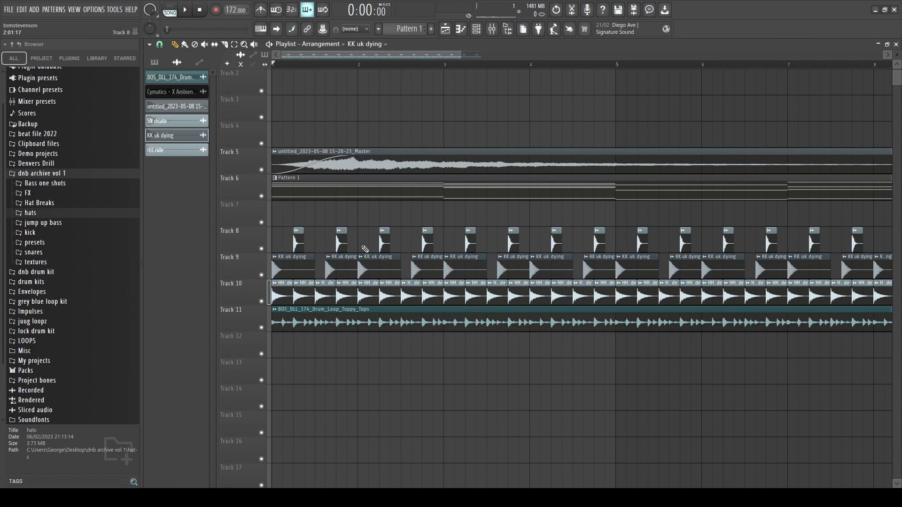
{"action": "double_click", "coordinate": [299, 244]}
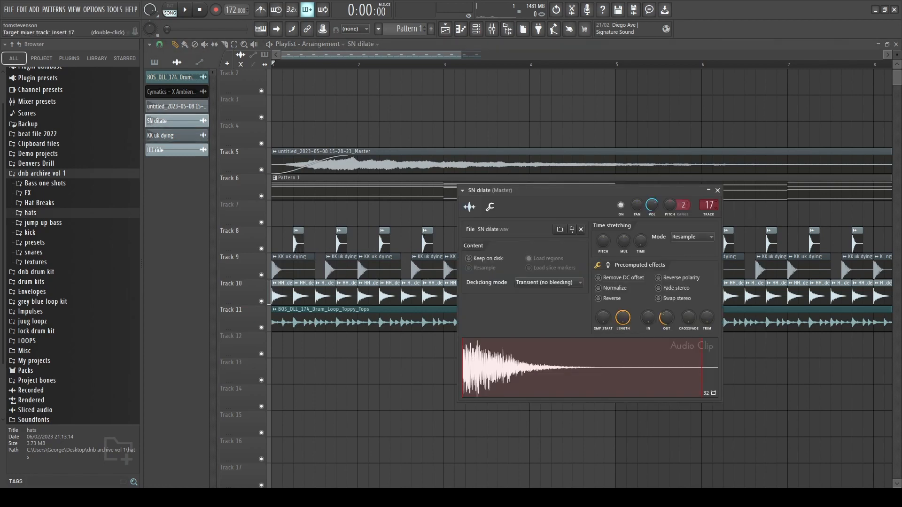
{"action": "left_click_drag", "start_coordinate": [709, 206], "coordinate": [709, 208]}
{"action": "left_click", "coordinate": [494, 34]}
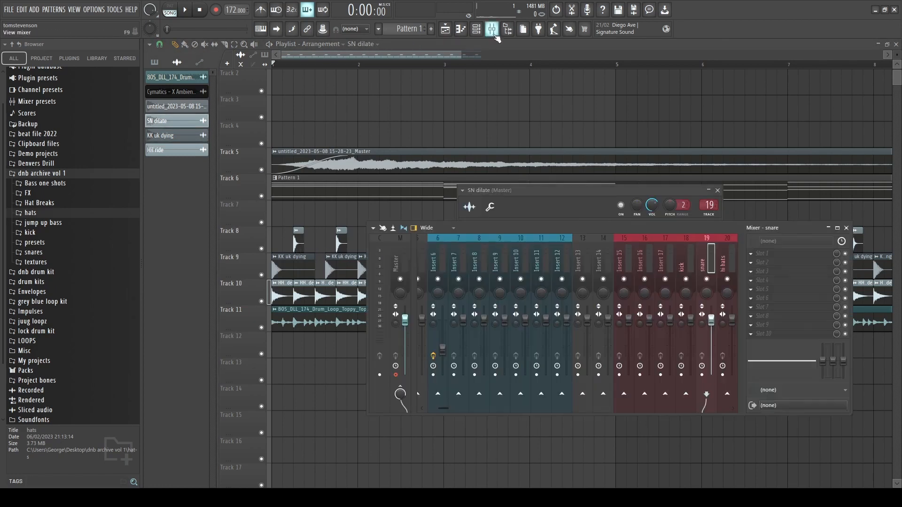
- Route the HH ride sample and the BOS_DLL_174_Drum_Loop_Toppy_Tops clip to the hi hats mixer insert 20
{"action": "left_click", "coordinate": [495, 35]}
{"action": "left_click", "coordinate": [718, 190]}
{"action": "double_click", "coordinate": [320, 291]}
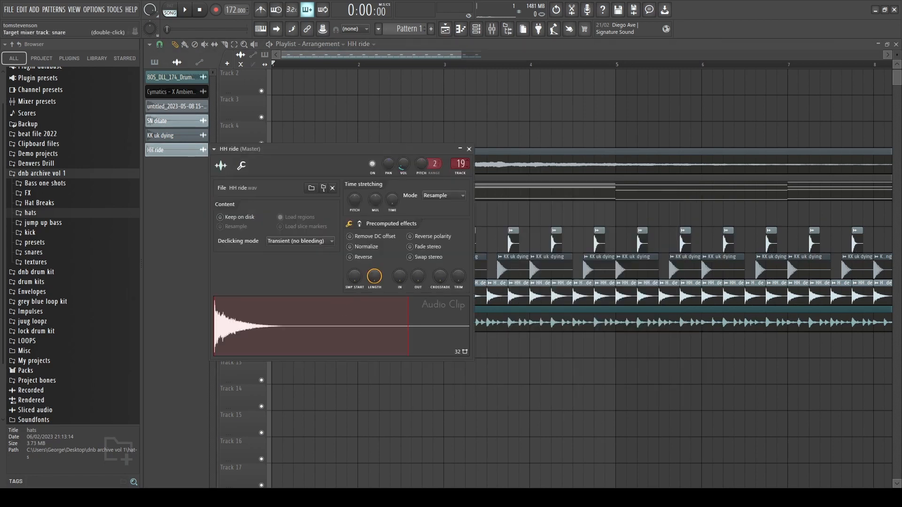
{"action": "left_click_drag", "start_coordinate": [460, 164], "coordinate": [460, 160]}
{"action": "left_click", "coordinate": [469, 149]}
{"action": "double_click", "coordinate": [472, 310]}
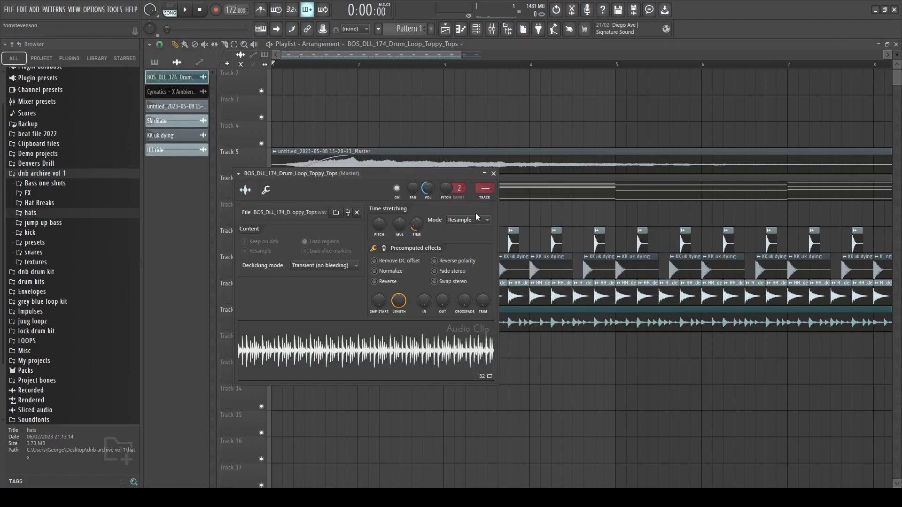
{"action": "left_click", "coordinate": [494, 173]}
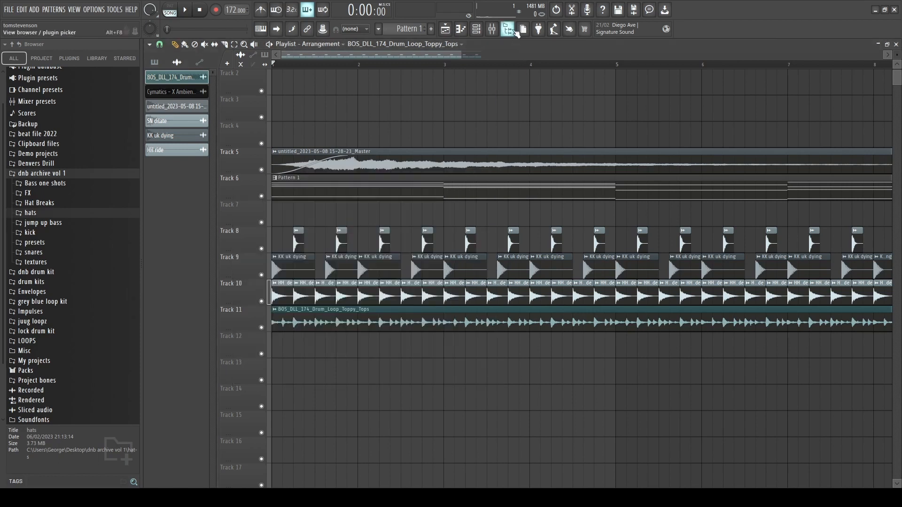
- Select the hi hats mixer insert and play the track with that insert soloed
{"action": "left_click", "coordinate": [492, 29]}
{"action": "left_click_drag", "start_coordinate": [681, 268], "coordinate": [541, 266]}
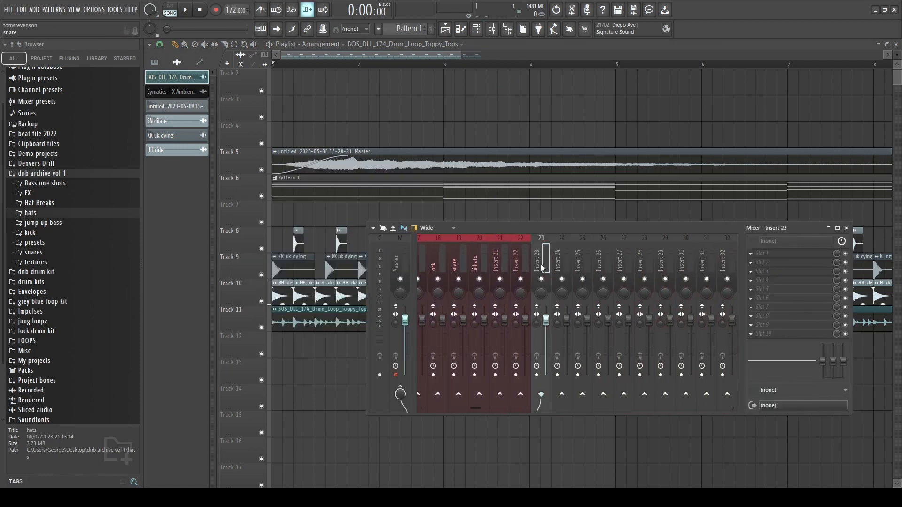
{"action": "left_click", "coordinate": [523, 270]}
{"action": "left_click_drag", "start_coordinate": [477, 409], "coordinate": [472, 410]}
{"action": "left_click", "coordinate": [512, 313]}
{"action": "key", "text": "space"}
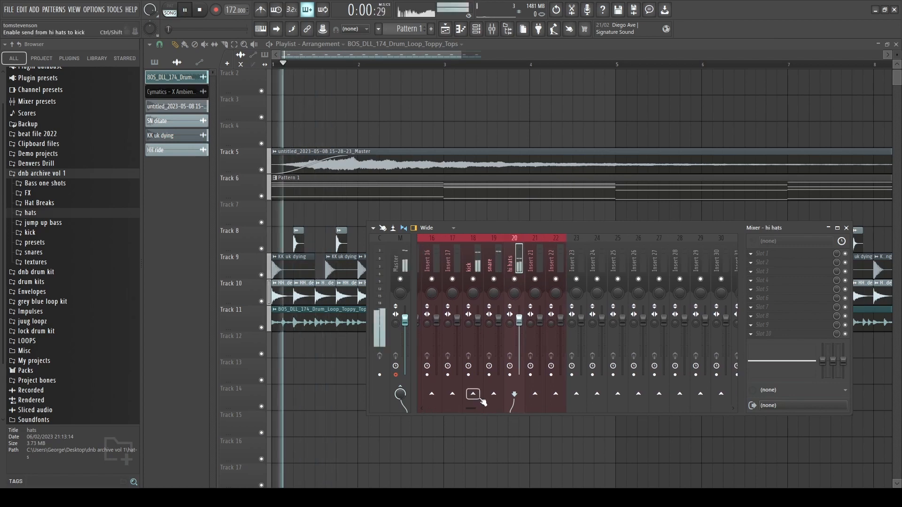
{"action": "key", "text": "space"}
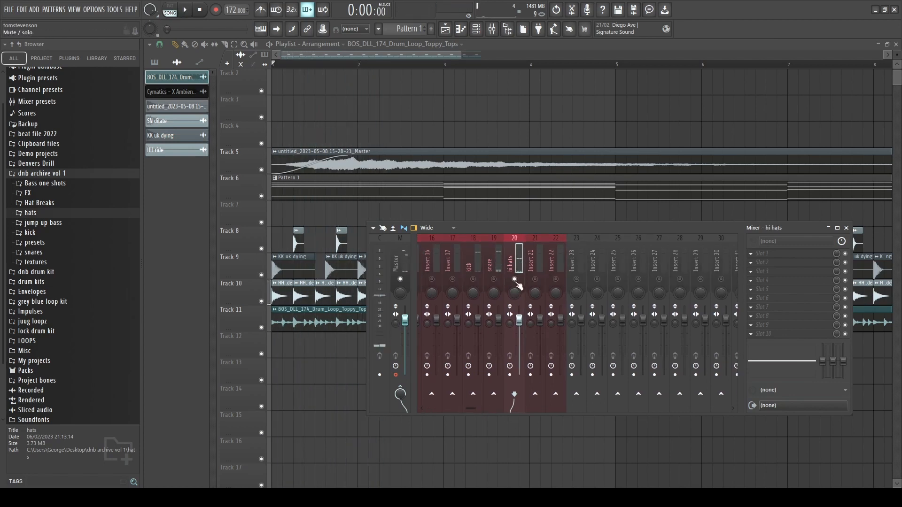
{"action": "key", "text": "space"}
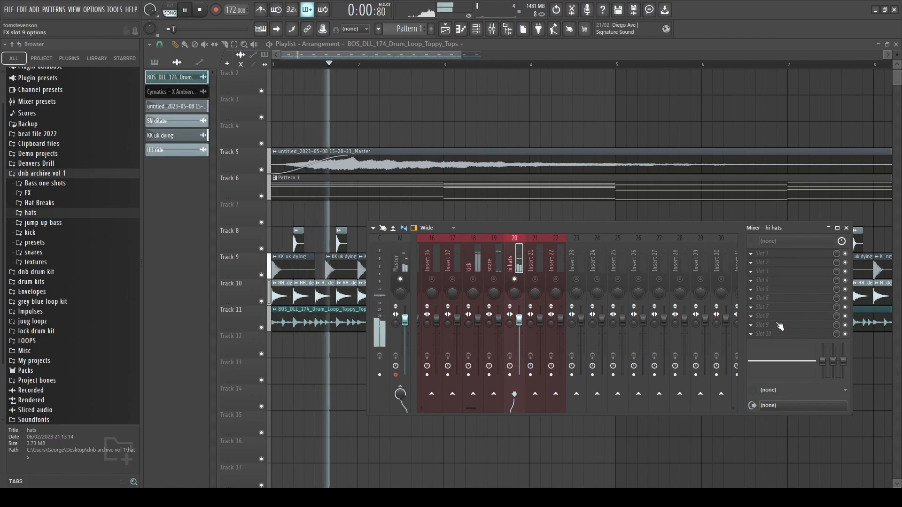
{"action": "key", "text": "space"}
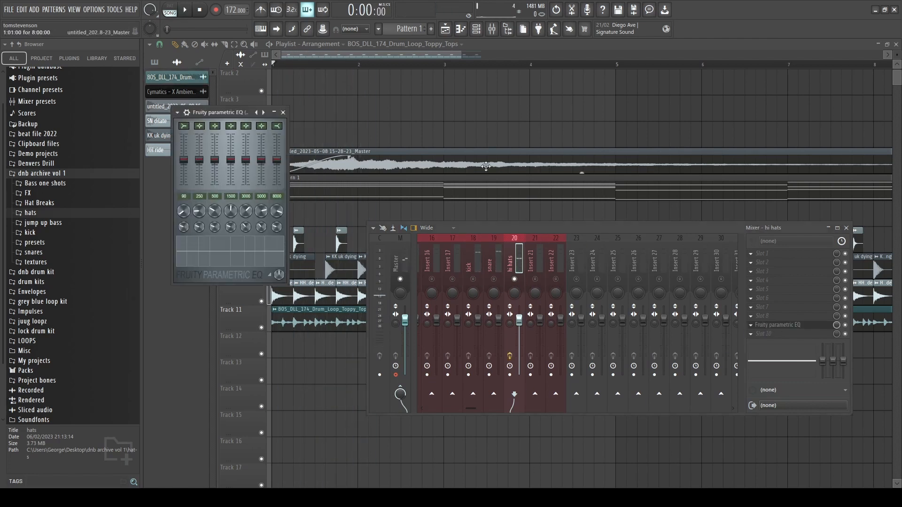
- Load Fruity parametric EQ 2 in slot 9 of the hi hats insert and raise its high-pass cutoff to about 1400 Hz during playback
{"action": "left_click", "coordinate": [284, 113]}
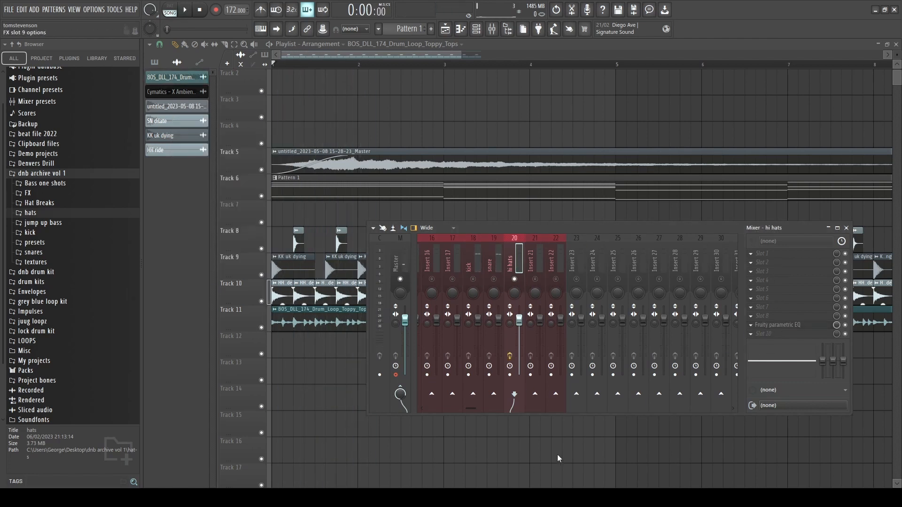
{"action": "left_click", "coordinate": [471, 113]}
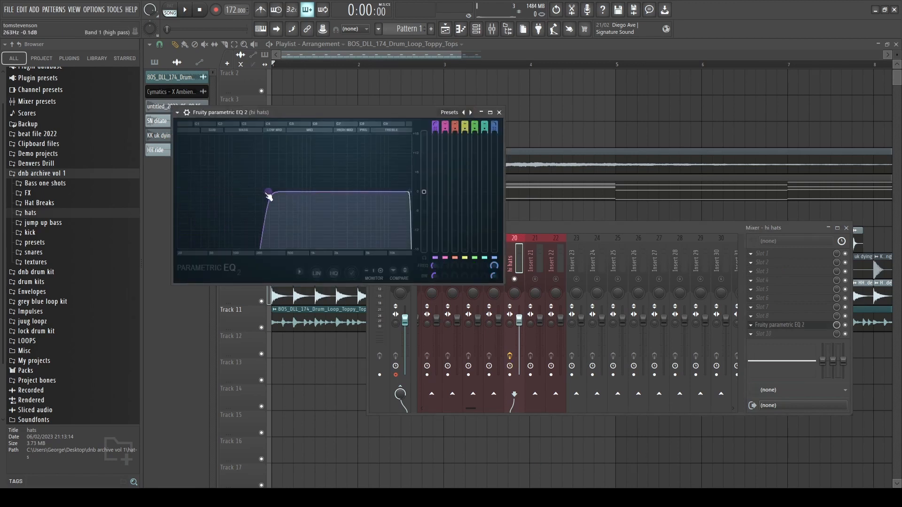
{"action": "left_click_drag", "start_coordinate": [268, 192], "coordinate": [295, 191]}
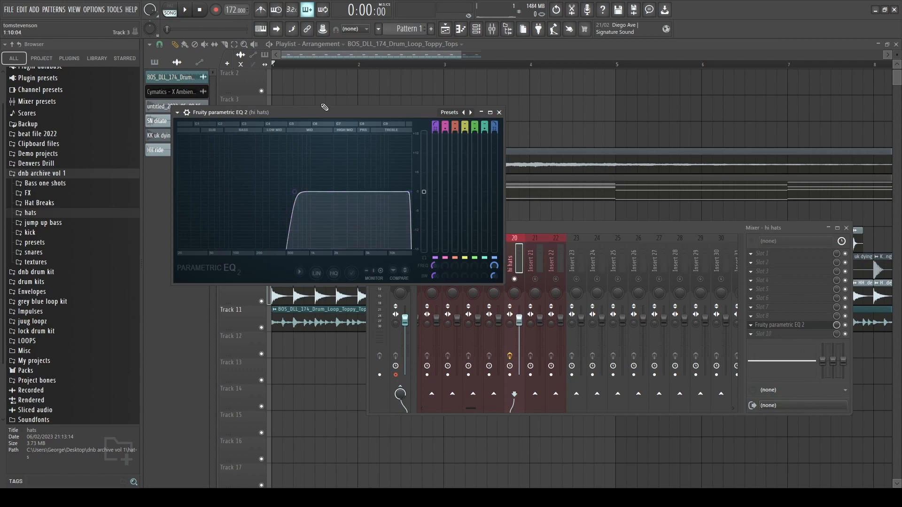
{"action": "left_click_drag", "start_coordinate": [315, 112], "coordinate": [399, 86]}
{"action": "key", "text": "space"}
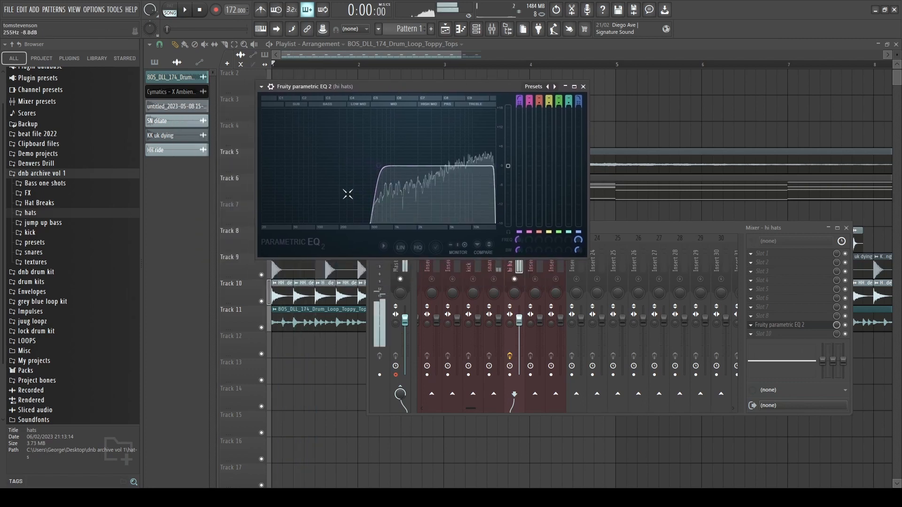
{"action": "left_click_drag", "start_coordinate": [379, 166], "coordinate": [418, 167]}
{"action": "key", "text": "space"}
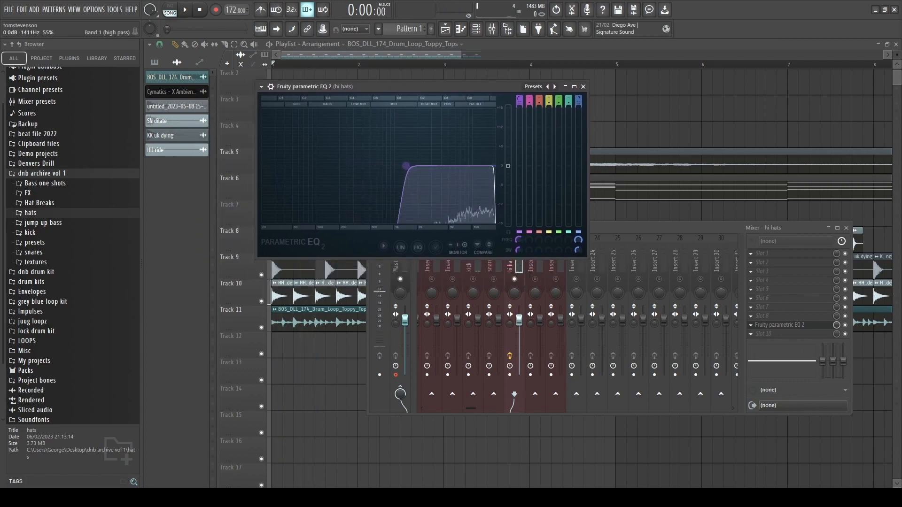
- Bring the hi hats high-pass cutoff down to about 255 Hz, comparing it with the full low end during playback, and close the equalizer
{"action": "key", "text": "space"}
{"action": "left_click_drag", "start_coordinate": [406, 166], "coordinate": [348, 220]}
{"action": "key", "text": "space"}
{"action": "key", "text": "space"}
{"action": "key", "text": "space"}
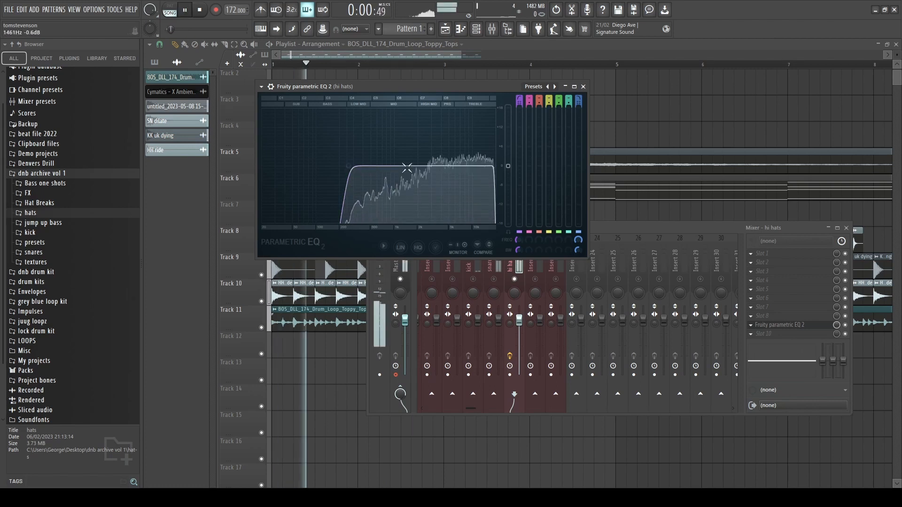
{"action": "key", "text": "space"}
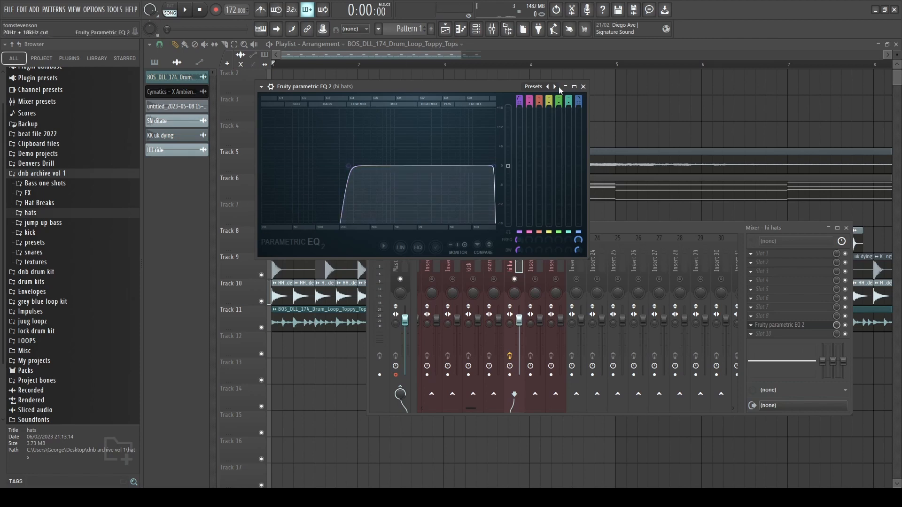
{"action": "key", "text": "space"}
{"action": "left_click_drag", "start_coordinate": [348, 167], "coordinate": [266, 167]}
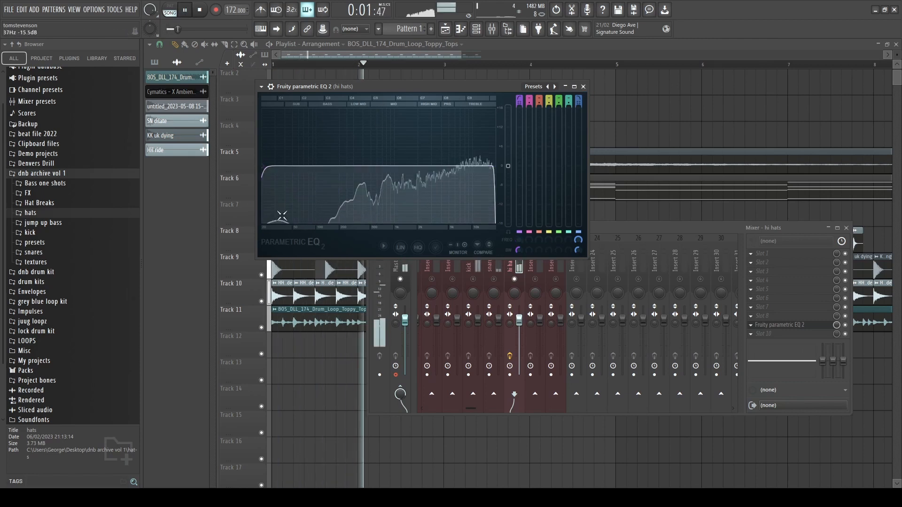
{"action": "key", "text": "space"}
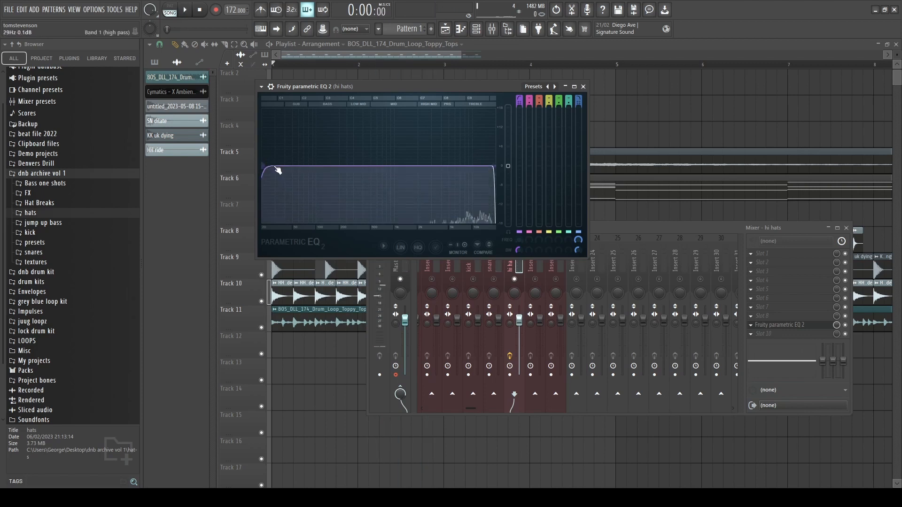
{"action": "left_click_drag", "start_coordinate": [265, 166], "coordinate": [348, 166]}
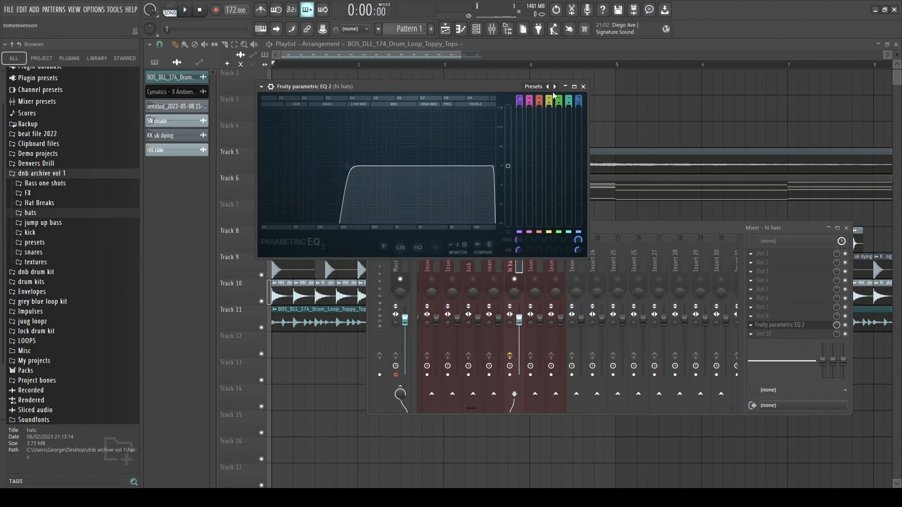
{"action": "left_click", "coordinate": [584, 86]}
- Listen to the snare insert soloed, return to the full mix, and select the hi hats insert
{"action": "key", "text": "space"}
{"action": "key", "text": "space"}
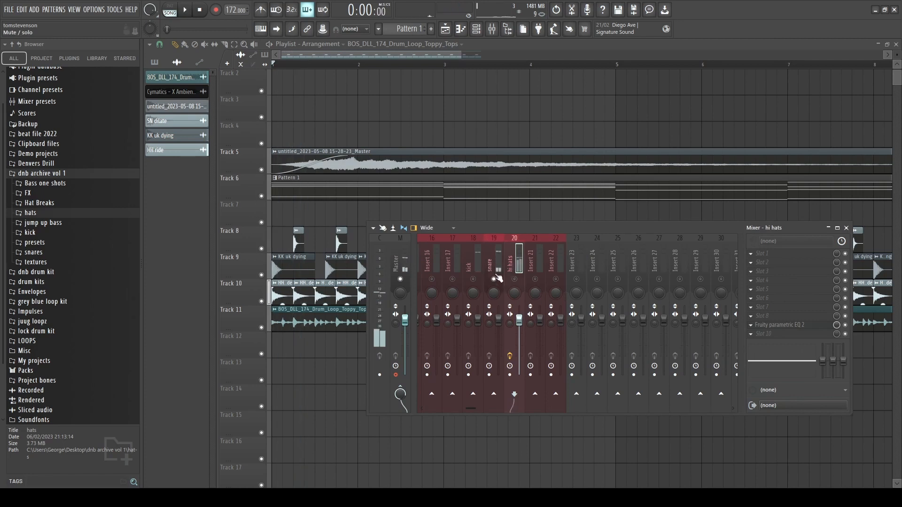
{"action": "left_click", "coordinate": [494, 272]}
{"action": "key", "text": "space"}
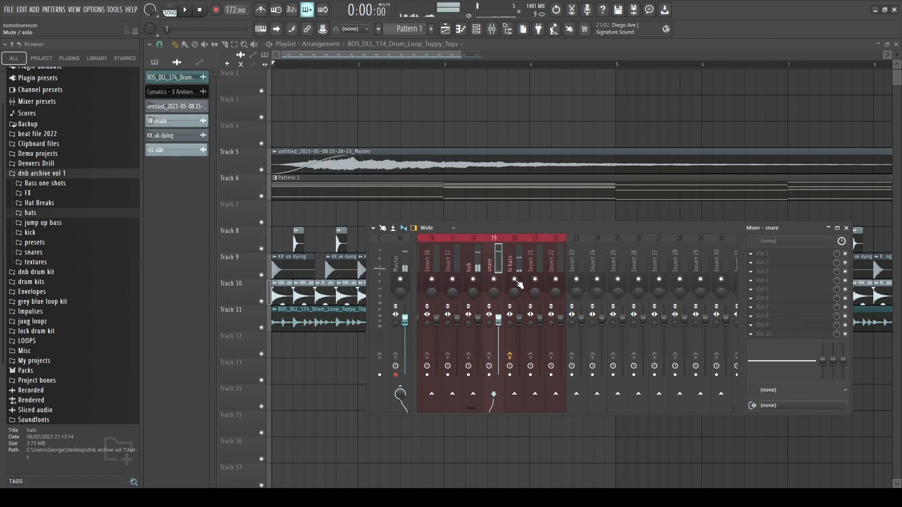
{"action": "left_click", "coordinate": [513, 282]}
{"action": "key", "text": "space"}
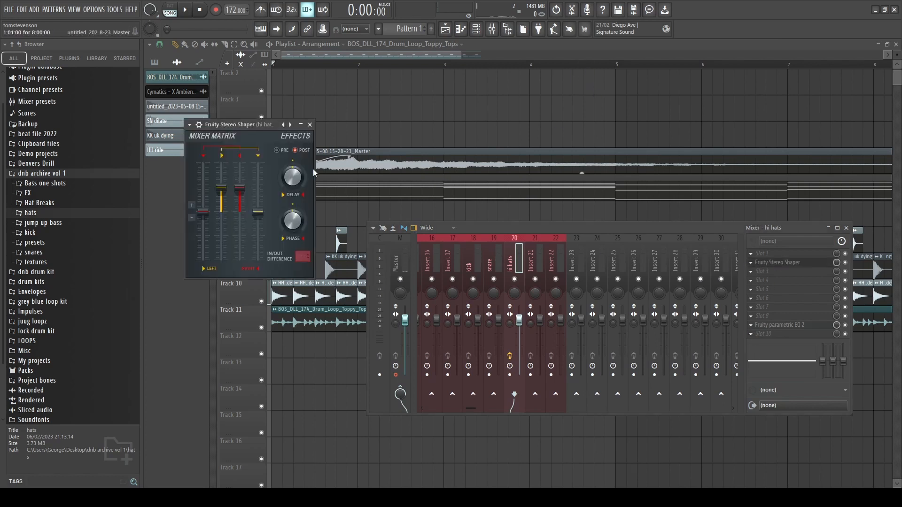
- Set the left/right delay in the hi hats' Fruity Stereo Shaper to about 0.7 ms left, check it during playback and close the plugin
{"action": "left_click_drag", "start_coordinate": [289, 178], "coordinate": [289, 162]}
{"action": "key", "text": "space"}
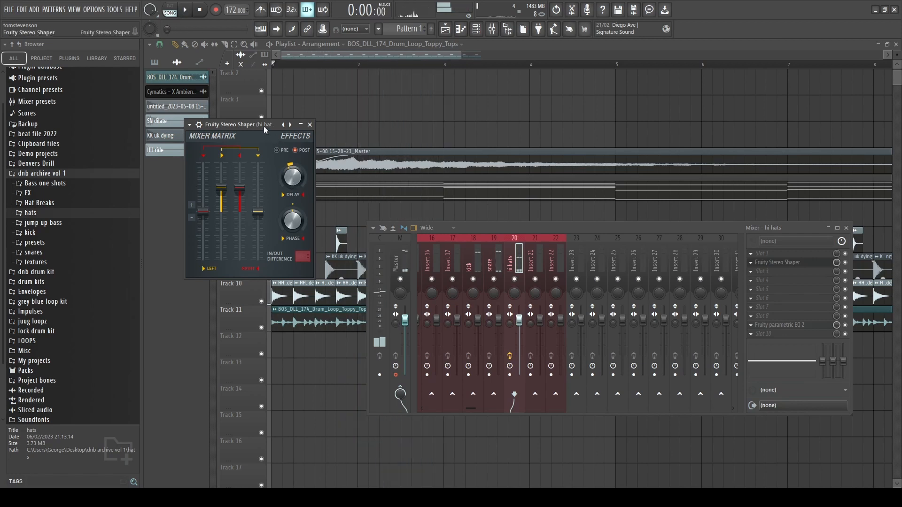
{"action": "left_click_drag", "start_coordinate": [263, 125], "coordinate": [268, 122]}
{"action": "left_click_drag", "start_coordinate": [303, 177], "coordinate": [302, 174]}
{"action": "key", "text": "space"}
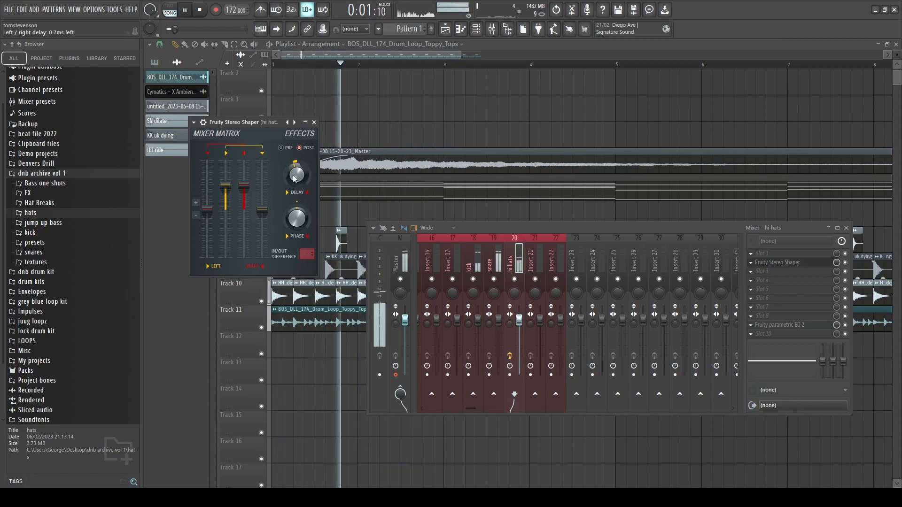
{"action": "key", "text": "space"}
{"action": "left_click", "coordinate": [314, 122]}
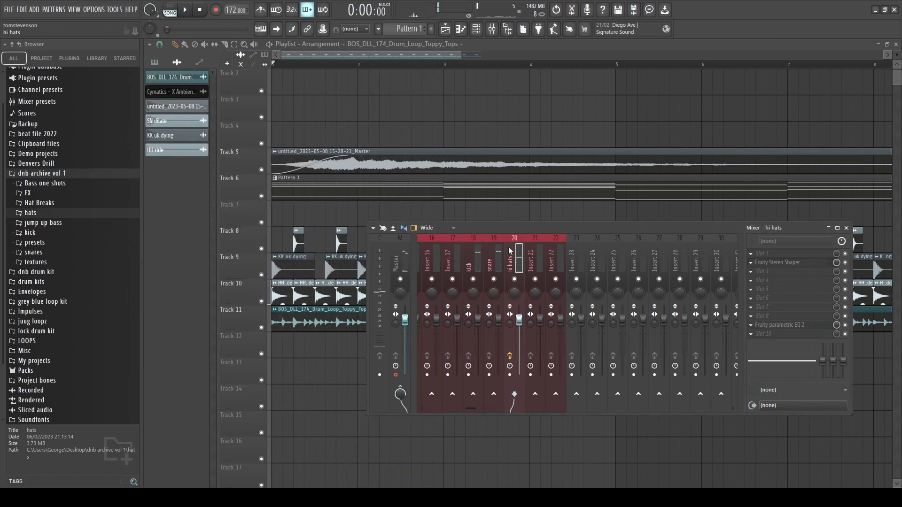
- Audition the snare insert soloed, unsolo it, and play the full mix with the mixer open
{"action": "key", "text": "space"}
{"action": "right_click", "coordinate": [494, 279]}
{"action": "key", "text": "space"}
{"action": "key", "text": "space"}
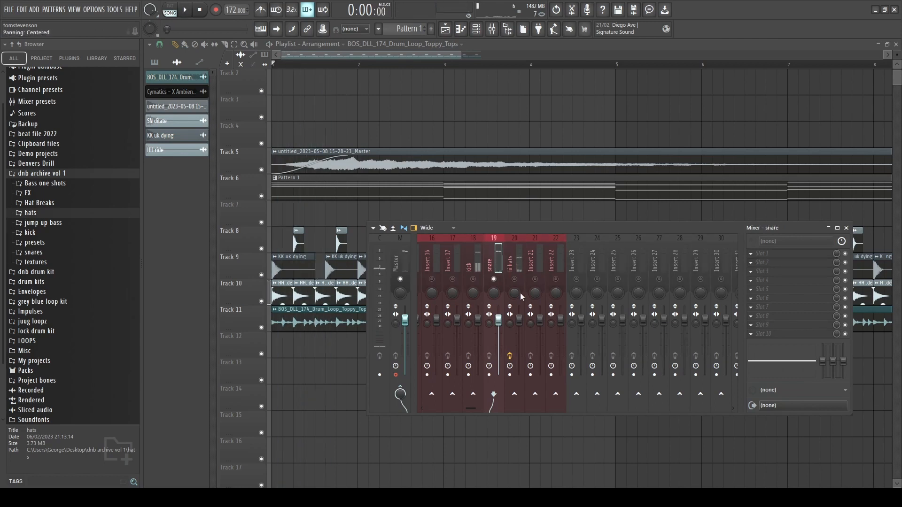
{"action": "right_click", "coordinate": [494, 279]}
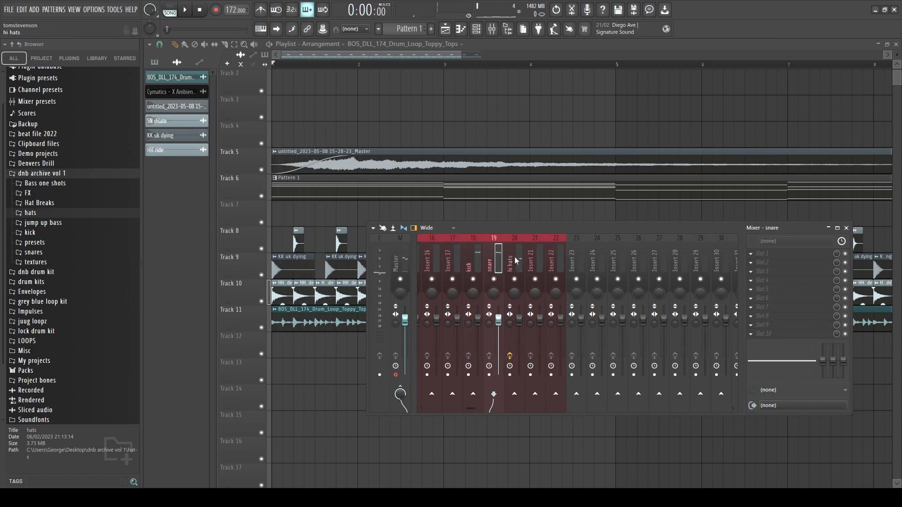
{"action": "left_click", "coordinate": [400, 44]}
{"action": "left_click", "coordinate": [492, 28]}
{"action": "key", "text": "space"}
{"action": "key", "text": "space"}
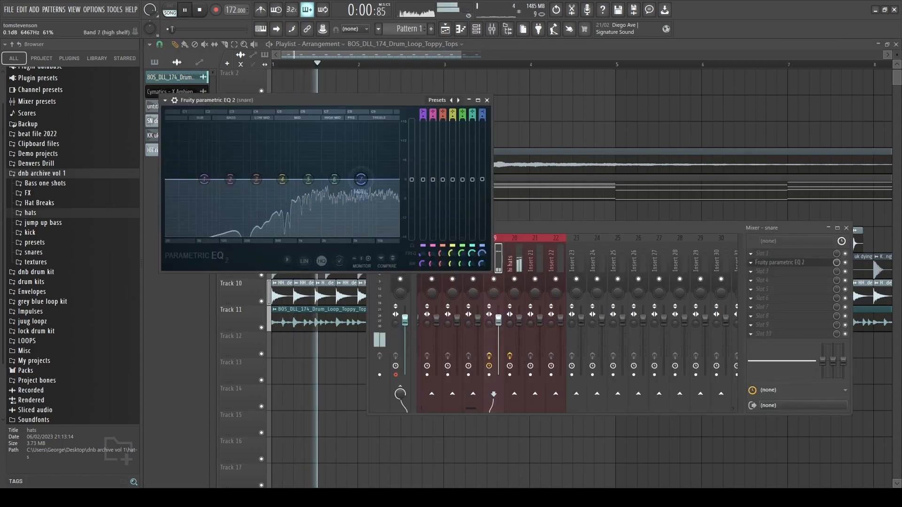
- Boost the high-shelf band 7 of the snare's Fruity parametric EQ 2 by about 4 dB and listen to the result
{"action": "mouse_move", "coordinate": [375, 179]}
{"action": "left_mouse_down"}
{"action": "mouse_move", "coordinate": [373, 127]}
{"action": "mouse_move", "coordinate": [370, 140]}
{"action": "mouse_move", "coordinate": [387, 157]}
{"action": "mouse_move", "coordinate": [376, 167]}
{"action": "left_mouse_up"}
{"action": "key", "text": "space"}
{"action": "key", "text": "space"}
{"action": "key", "text": "space"}
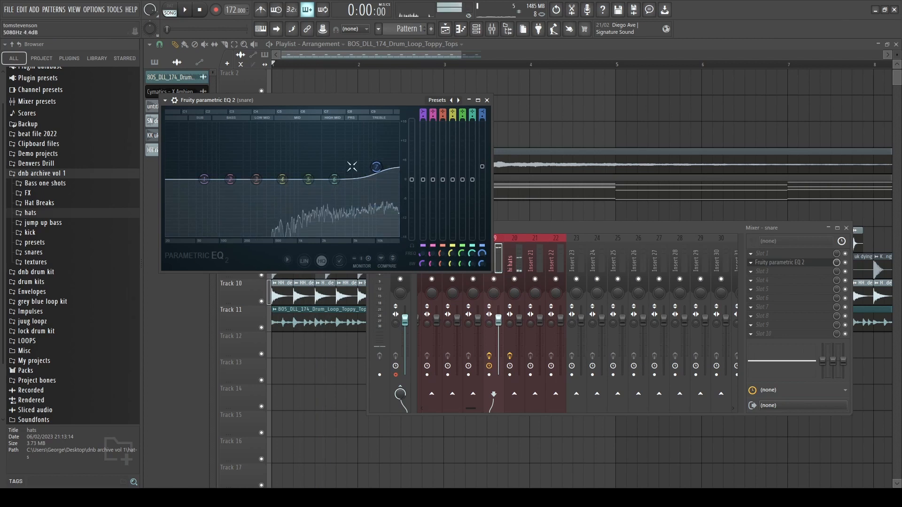
- Raise band 4 of the snare equalizer by about 5 dB and push the high shelf slightly further up
{"action": "key", "text": "space"}
{"action": "left_click_drag", "start_coordinate": [283, 179], "coordinate": [283, 163]}
{"action": "key", "text": "space"}
{"action": "key", "text": "space"}
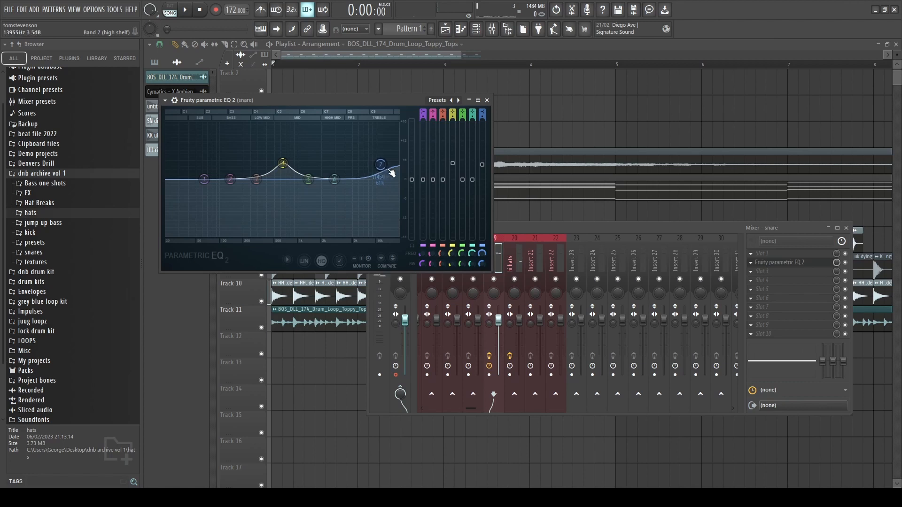
{"action": "key", "text": "space"}
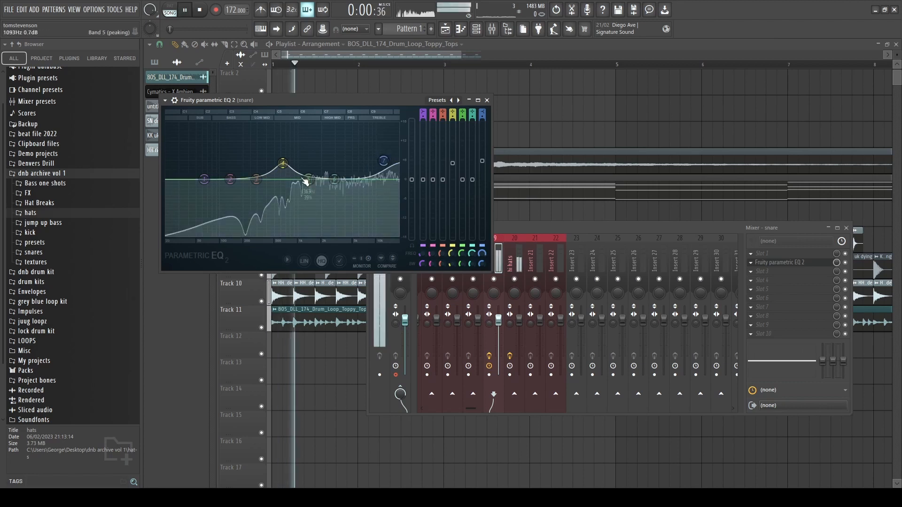
- Move the snare equalizer's band 4 peak to 950 Hz at 5.2 dB with a 19% bandwidth, checking it during playback
{"action": "left_click_drag", "start_coordinate": [282, 164], "coordinate": [313, 145]}
{"action": "key", "text": "space"}
{"action": "key", "text": "space"}
{"action": "left_click_drag", "start_coordinate": [269, 169], "coordinate": [296, 163]}
{"action": "key", "text": "space"}
{"action": "key", "text": "space"}
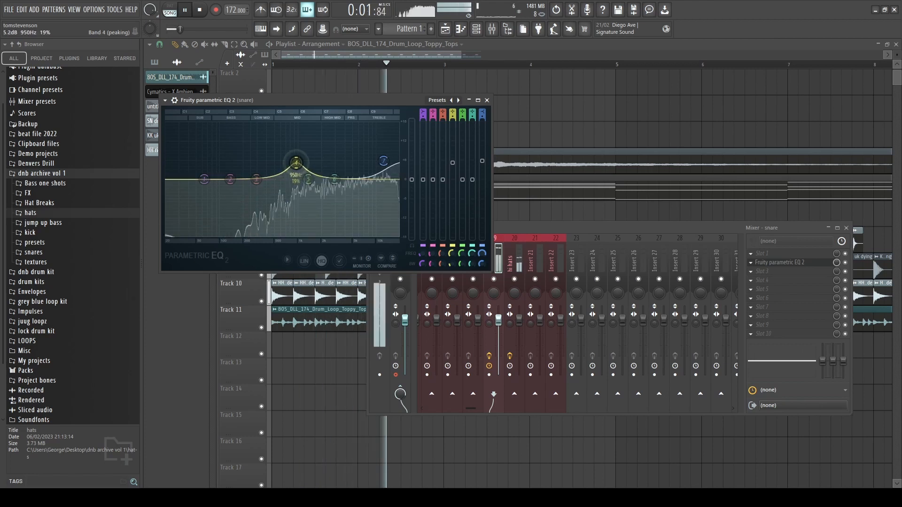
- Cut bands 1 and 2 of the snare equalizer to -18 dB to remove the low end, and listen to the result
{"action": "left_click_drag", "start_coordinate": [210, 188], "coordinate": [212, 235]}
{"action": "key", "text": "space"}
{"action": "left_click_drag", "start_coordinate": [230, 179], "coordinate": [203, 234]}
{"action": "key", "text": "space"}
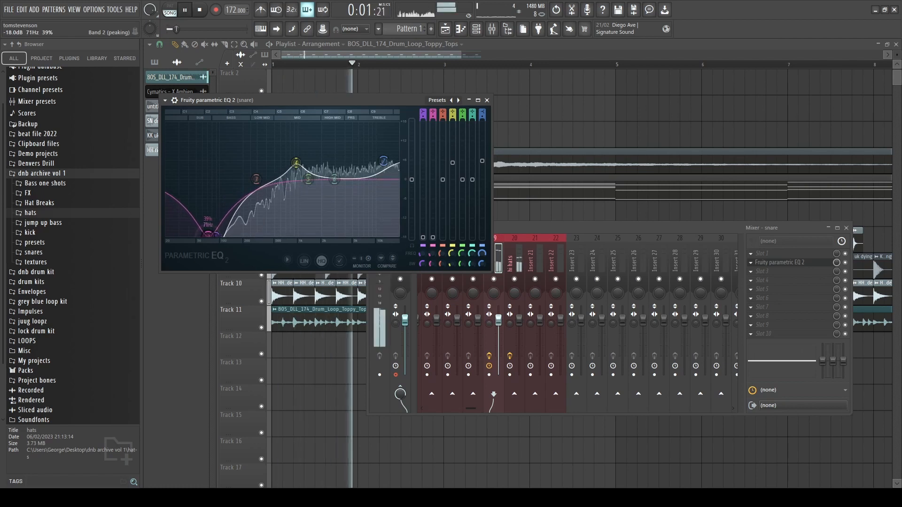
{"action": "key", "text": "space"}
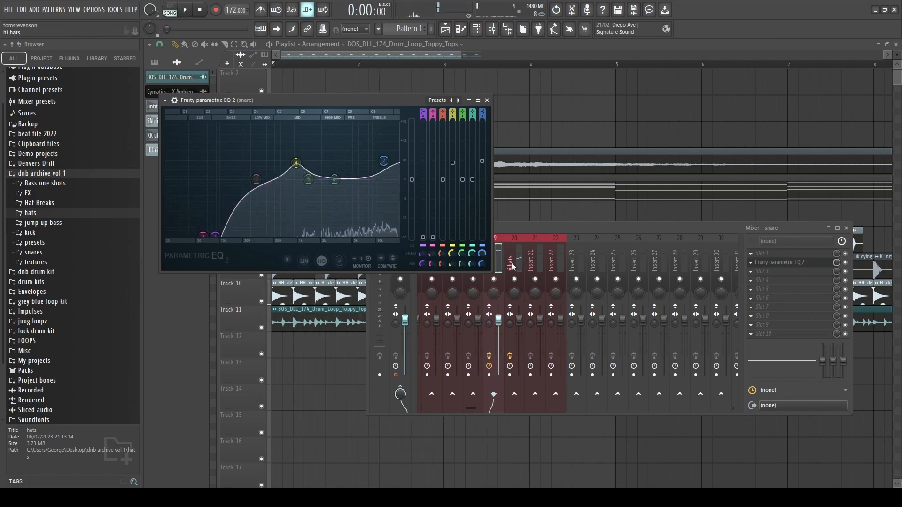
- Load Fruity parametric EQ 2 on the kick insert, switch to its low- and high-cut preset and set the high-pass cutoff to about 64 Hz
{"action": "left_click", "coordinate": [524, 234]}
{"action": "key", "text": "Left"}
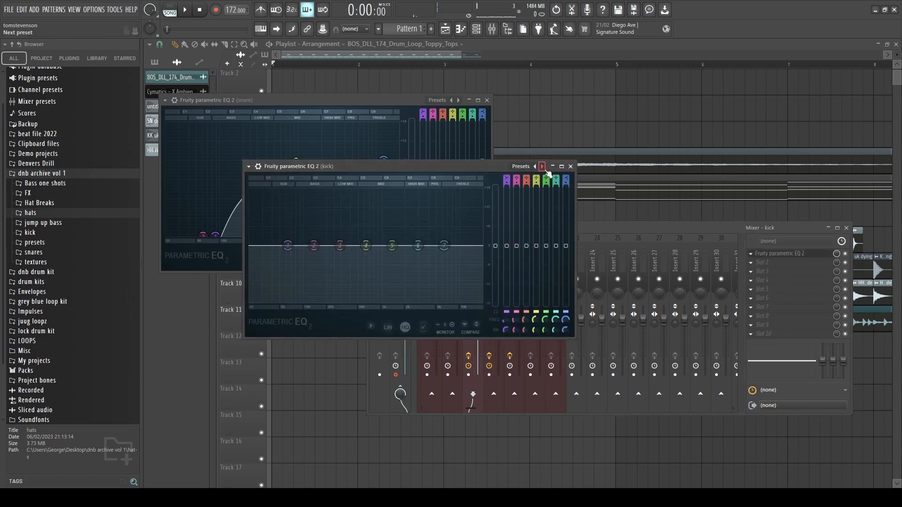
{"action": "left_click", "coordinate": [543, 167]}
{"action": "left_click_drag", "start_coordinate": [250, 245], "coordinate": [292, 246]}
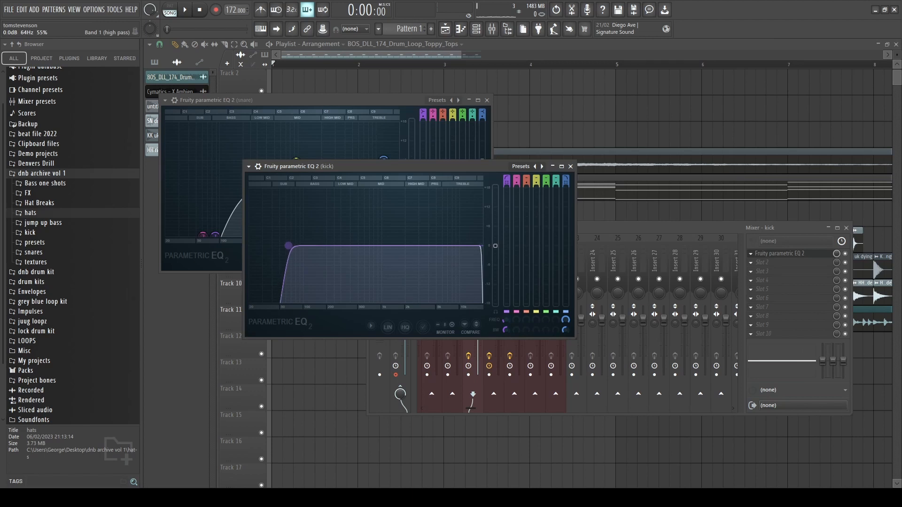
- Play the arrangement to check the kick equalizer's low cut, and leave the plugin and mixer windows
{"action": "left_click_drag", "start_coordinate": [342, 166], "coordinate": [370, 114]}
{"action": "key", "text": "space"}
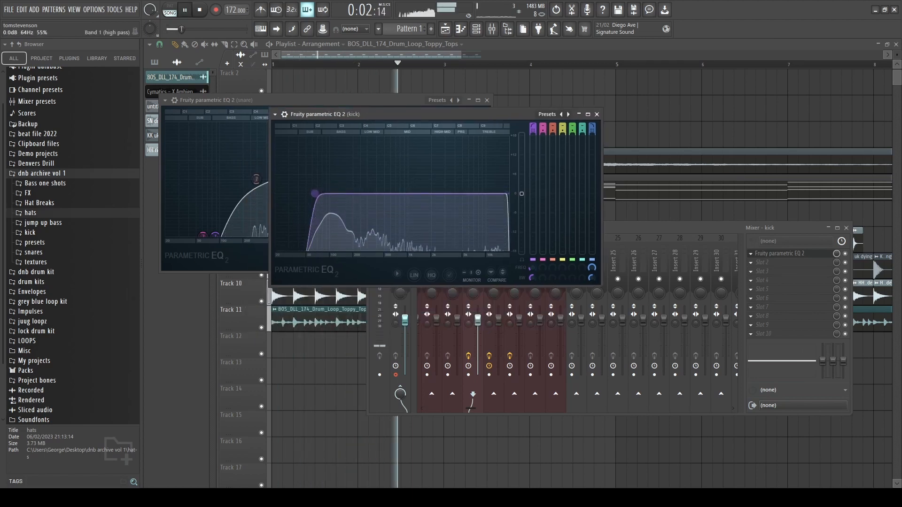
{"action": "key", "text": "space"}
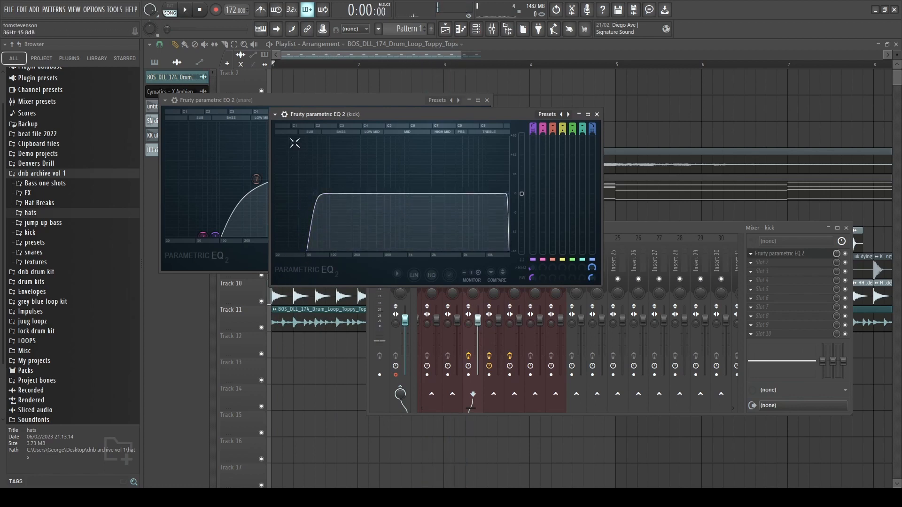
{"action": "left_click_drag", "start_coordinate": [422, 112], "coordinate": [425, 114]}
{"action": "key", "text": "space"}
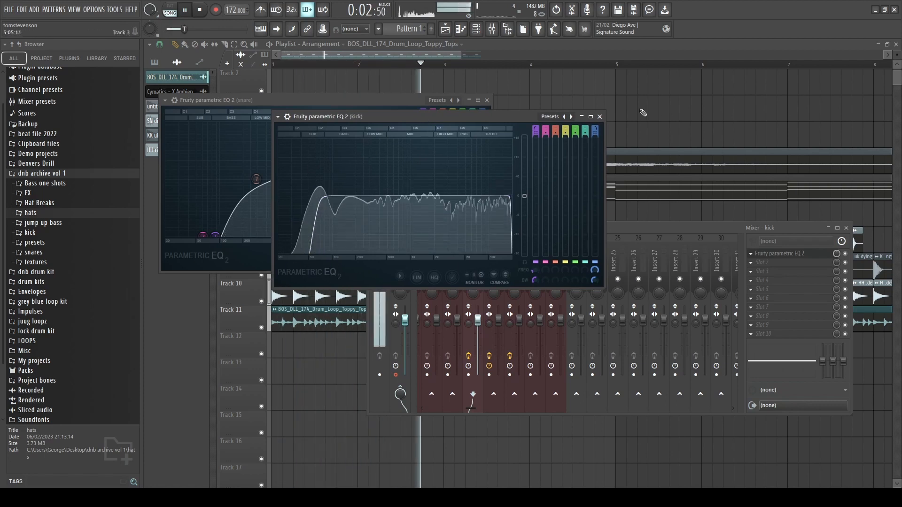
{"action": "right_click", "coordinate": [618, 117]}
{"action": "scroll", "coordinate": [489, 249], "scroll_direction": "down", "scroll_amount": 5}
{"action": "key", "text": "space"}
{"action": "scroll", "coordinate": [479, 66], "scroll_direction": "up", "scroll_amount": 4}
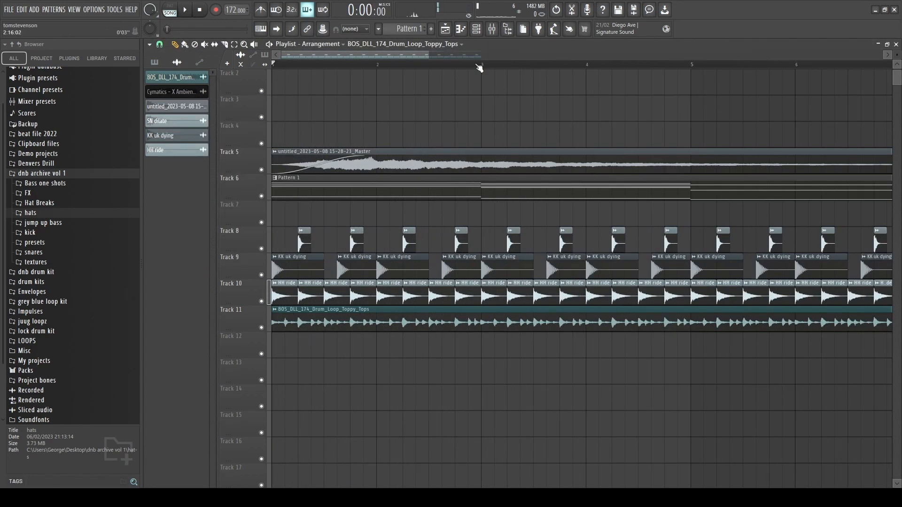
- Add a Serum channel to Pattern 1 and dismiss its startup alert
{"action": "key", "text": "F6"}
{"action": "left_click", "coordinate": [346, 187]}
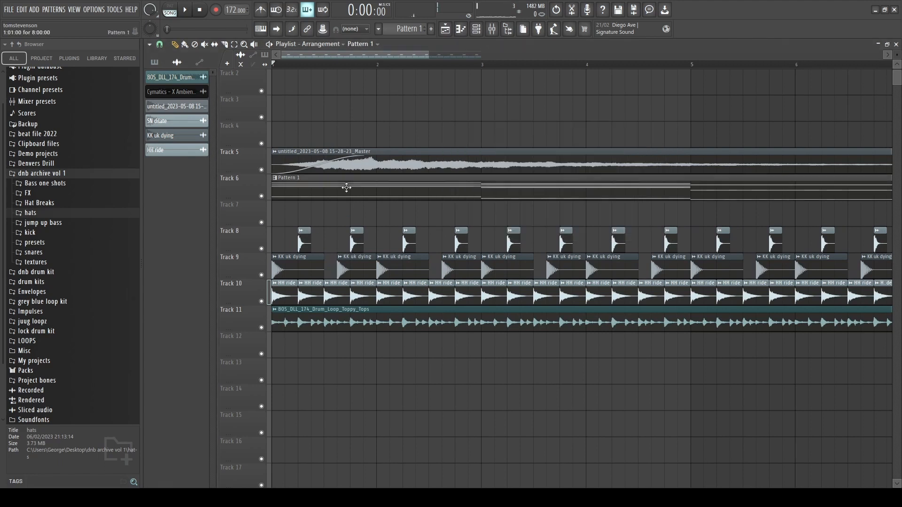
{"action": "left_click", "coordinate": [477, 29]}
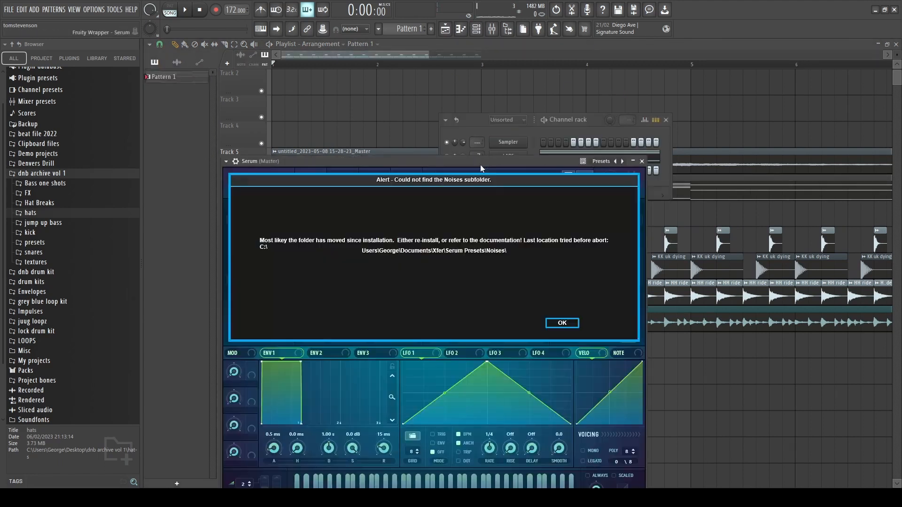
{"action": "left_click", "coordinate": [553, 324]}
{"action": "left_click_drag", "start_coordinate": [459, 162], "coordinate": [502, 106]}
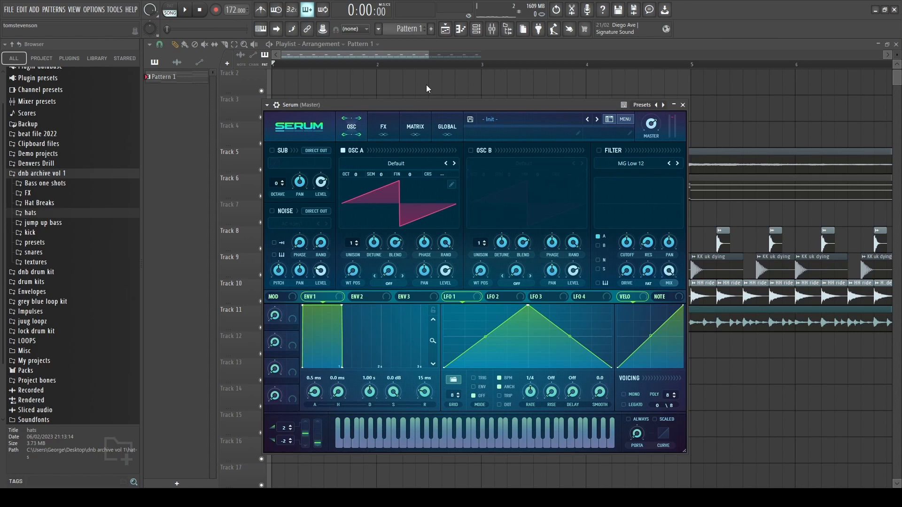
- Enable Serum's oscillator B and fine-tune oscillator A to 20 cents and oscillator B to -20 cents
{"action": "left_click", "coordinate": [486, 150]}
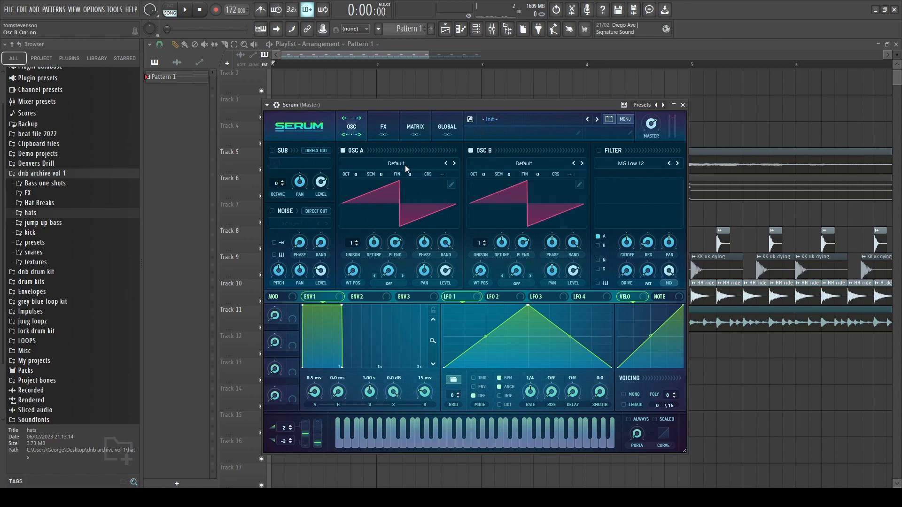
{"action": "left_click_drag", "start_coordinate": [395, 106], "coordinate": [404, 94]}
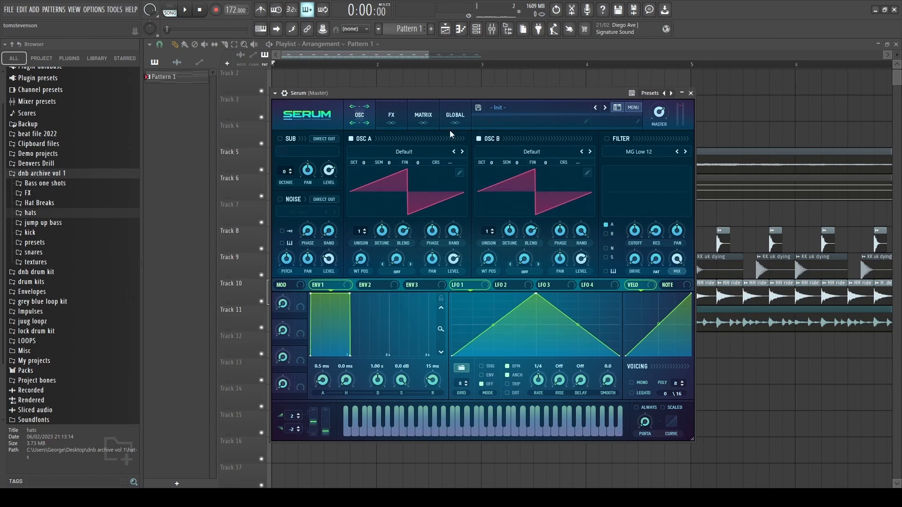
{"action": "left_click_drag", "start_coordinate": [419, 163], "coordinate": [432, 157]}
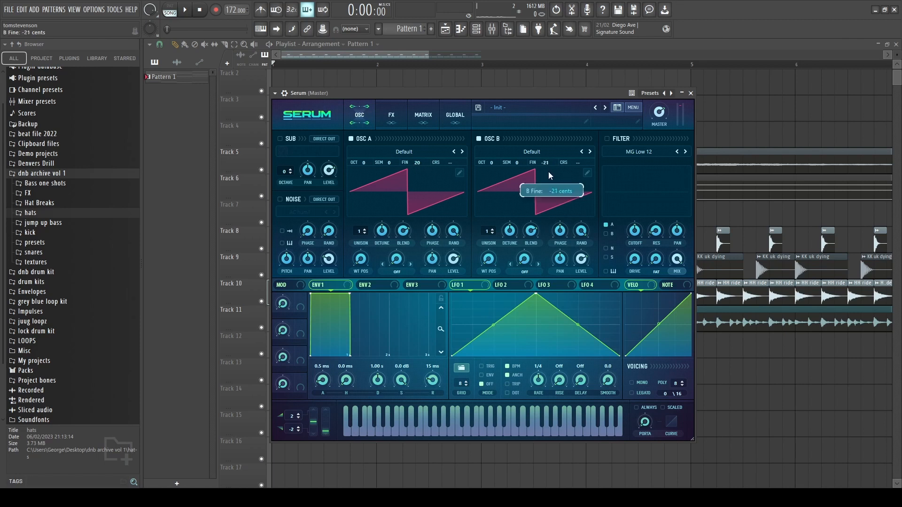
{"action": "left_click_drag", "start_coordinate": [549, 172], "coordinate": [549, 171]}
- Enable the sub oscillator at octave -1 and the MG Low 12 filter on oscillators A and B, and close Serum
{"action": "left_click", "coordinate": [615, 139]}
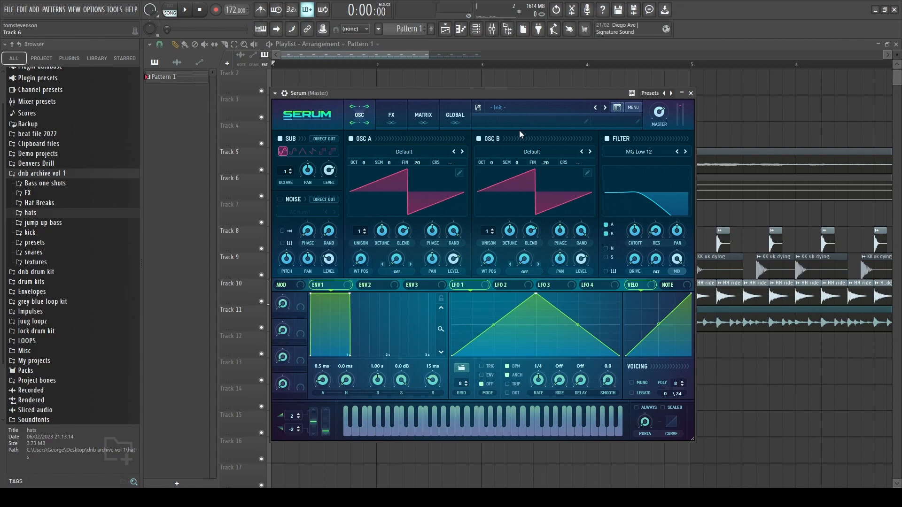
{"action": "left_click", "coordinate": [396, 120]}
{"action": "left_click", "coordinate": [351, 115]}
{"action": "left_click", "coordinate": [691, 93]}
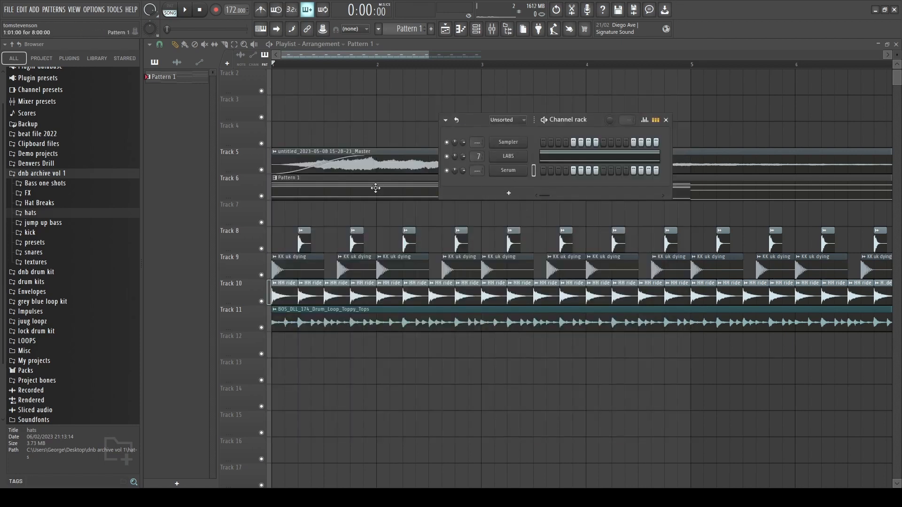
- Draw a Serum bass line of two-bar notes A2, F2, D2 and E2 along the lowest chord notes in bars 1 to 8
{"action": "key", "text": "F6"}
{"action": "key", "text": "F6"}
{"action": "key", "text": "F7"}
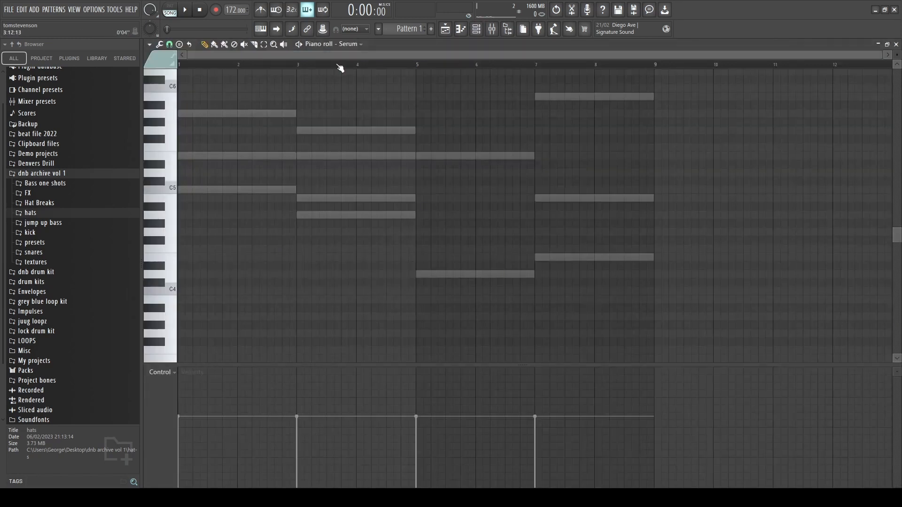
{"action": "scroll", "coordinate": [278, 248], "scroll_direction": "down", "scroll_amount": 10}
{"action": "scroll", "coordinate": [277, 244], "scroll_direction": "up", "scroll_amount": 5}
{"action": "left_click_drag", "start_coordinate": [256, 232], "coordinate": [137, 234]}
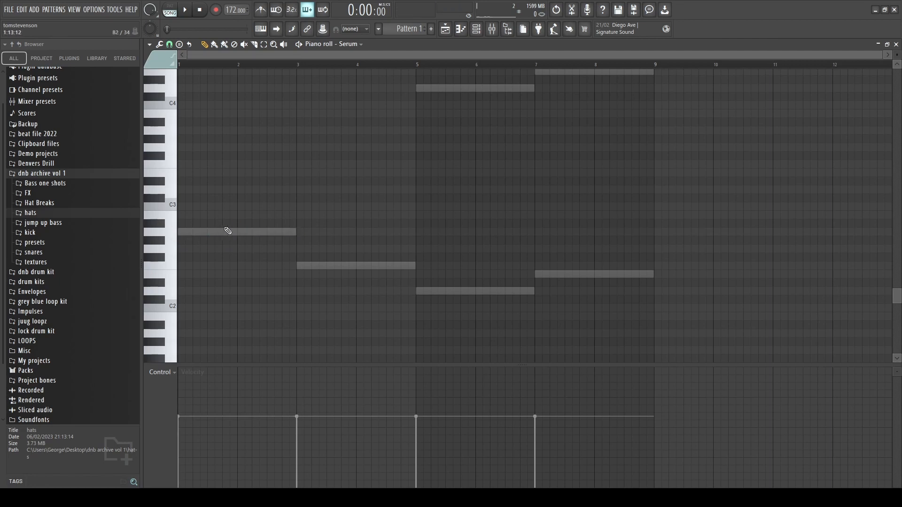
{"action": "left_click_drag", "start_coordinate": [249, 233], "coordinate": [104, 238]}
{"action": "left_click_drag", "start_coordinate": [297, 269], "coordinate": [295, 266]}
{"action": "left_click_drag", "start_coordinate": [410, 285], "coordinate": [416, 293]}
{"action": "left_click_drag", "start_coordinate": [528, 280], "coordinate": [533, 267]}
- Try the four bass notes one octave higher during playback and move them back down an octave
{"action": "key", "text": "ctrl+Up"}
{"action": "key", "text": "space"}
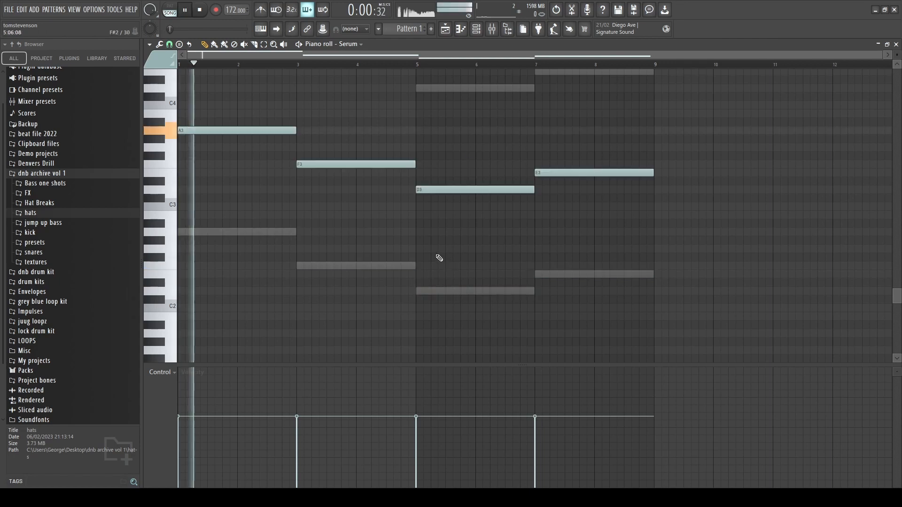
{"action": "left_click", "coordinate": [478, 30]}
{"action": "key", "text": "space"}
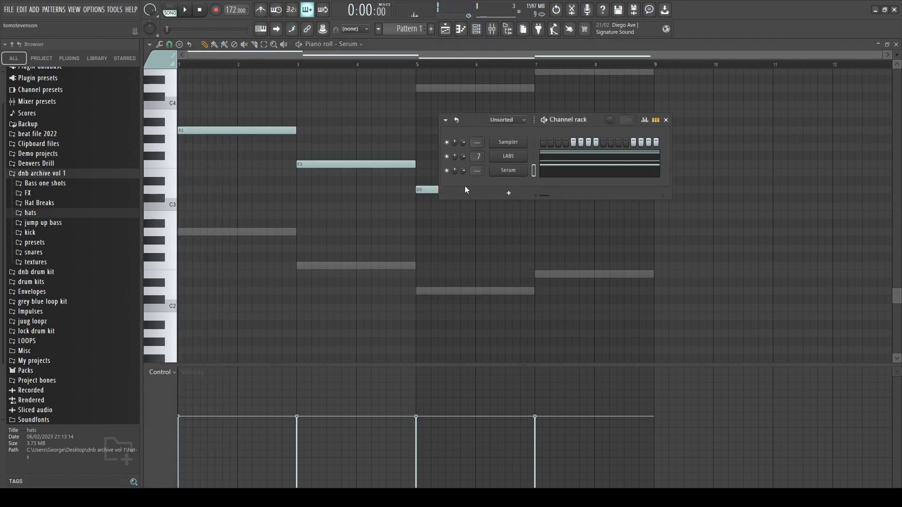
{"action": "right_click", "coordinate": [583, 275]}
{"action": "key", "text": "space"}
{"action": "left_click", "coordinate": [478, 29]}
{"action": "key", "text": "space"}
{"action": "right_click", "coordinate": [397, 248]}
{"action": "left_click_drag", "start_coordinate": [262, 111], "coordinate": [578, 273]}
{"action": "key", "text": "ctrl+Down"}
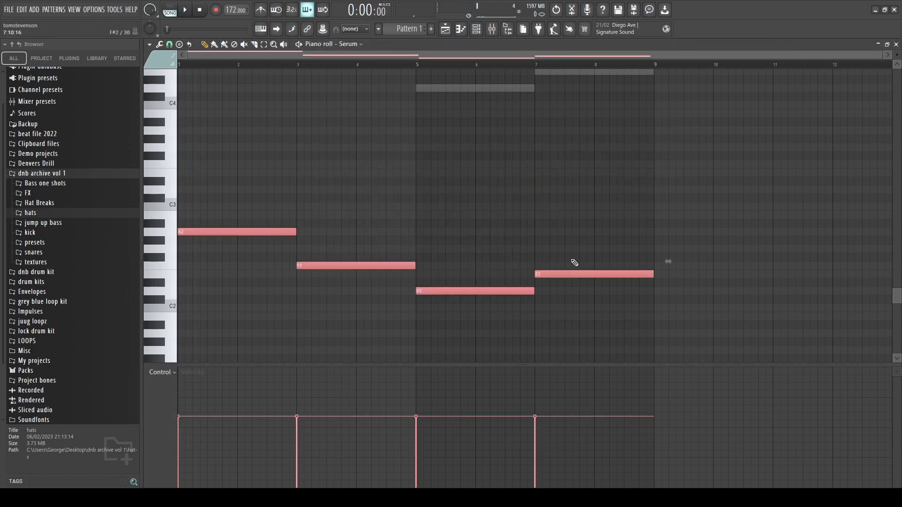
- Play the arrangement from the start to hear the Serum bass line at its low octave
{"action": "scroll", "coordinate": [449, 240], "scroll_direction": "up", "scroll_amount": 5}
{"action": "scroll", "coordinate": [497, 201], "scroll_direction": "down", "scroll_amount": 4}
{"action": "key", "text": "space"}
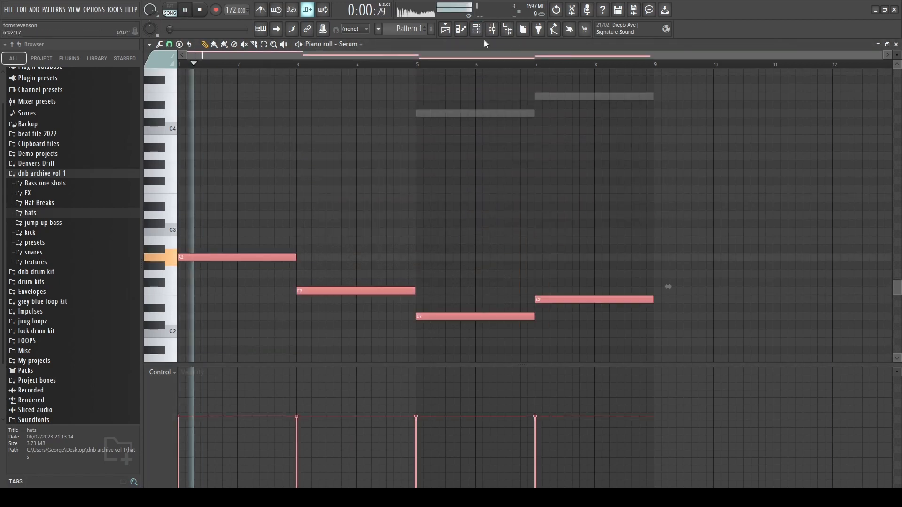
- Deselect the Serum bass notes and close the piano roll to return to the playlist
{"action": "left_click", "coordinate": [477, 31]}
{"action": "left_click", "coordinate": [456, 209]}
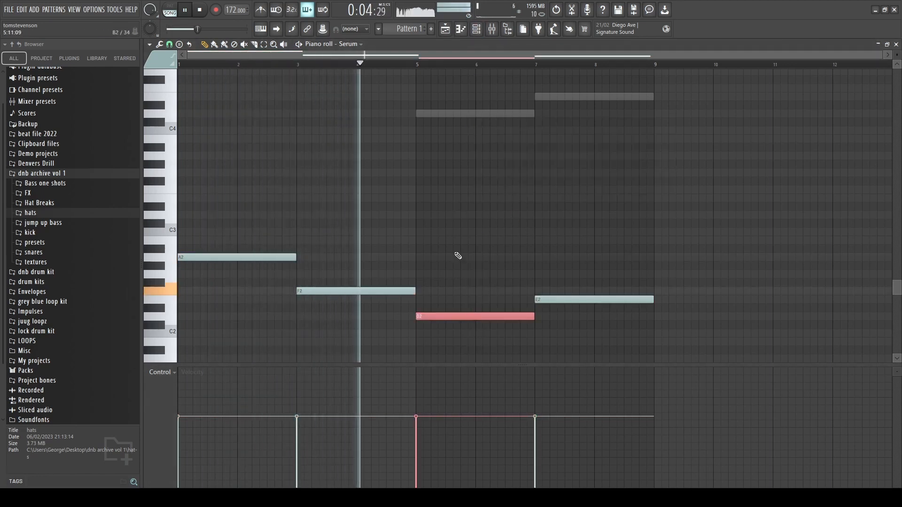
{"action": "left_click", "coordinate": [480, 32]}
{"action": "left_click", "coordinate": [514, 223]}
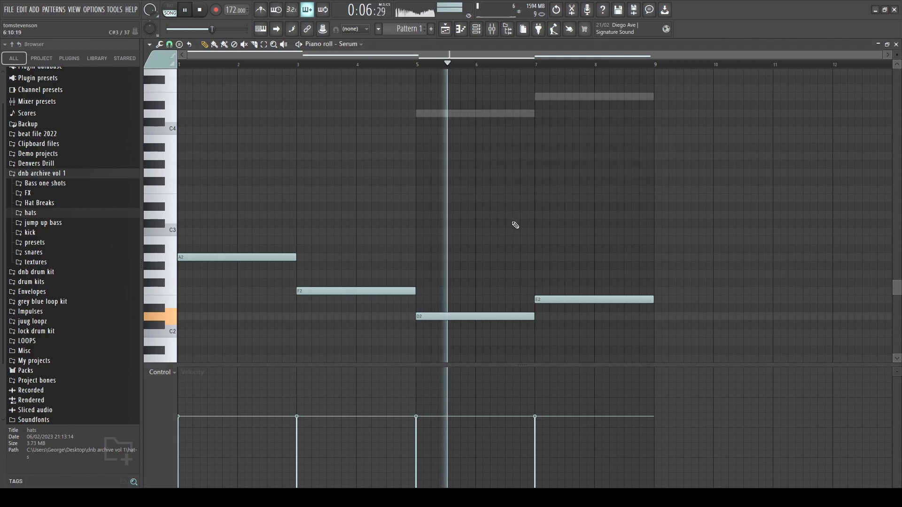
{"action": "left_click", "coordinate": [896, 45]}
- Move all the drum clips on tracks 8–11 down two tracks, onto tracks 10–13
{"action": "right_click", "coordinate": [741, 100]}
{"action": "scroll", "coordinate": [696, 136], "scroll_direction": "down", "scroll_amount": 4}
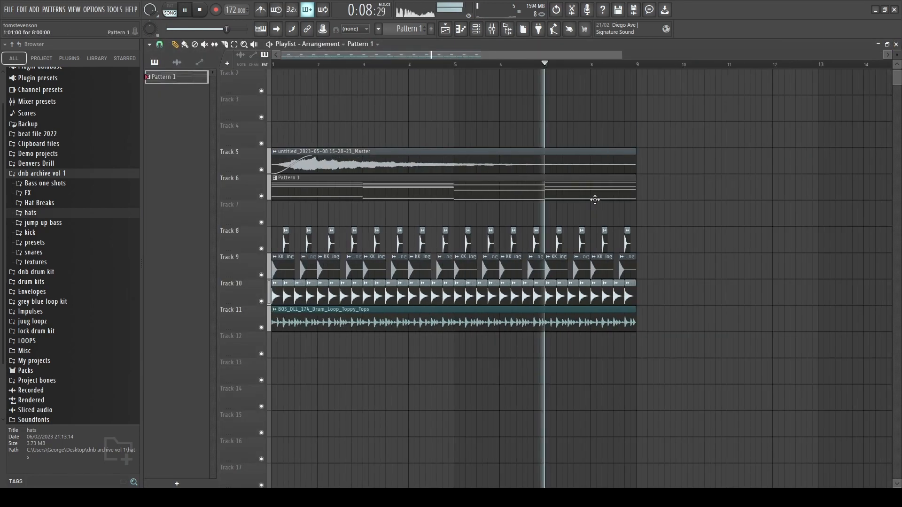
{"action": "left_click_drag", "start_coordinate": [701, 188], "coordinate": [361, 472]}
{"action": "key", "text": "space"}
{"action": "left_click", "coordinate": [563, 369], "text": "ctrl"}
{"action": "left_click_drag", "start_coordinate": [661, 239], "coordinate": [163, 452]}
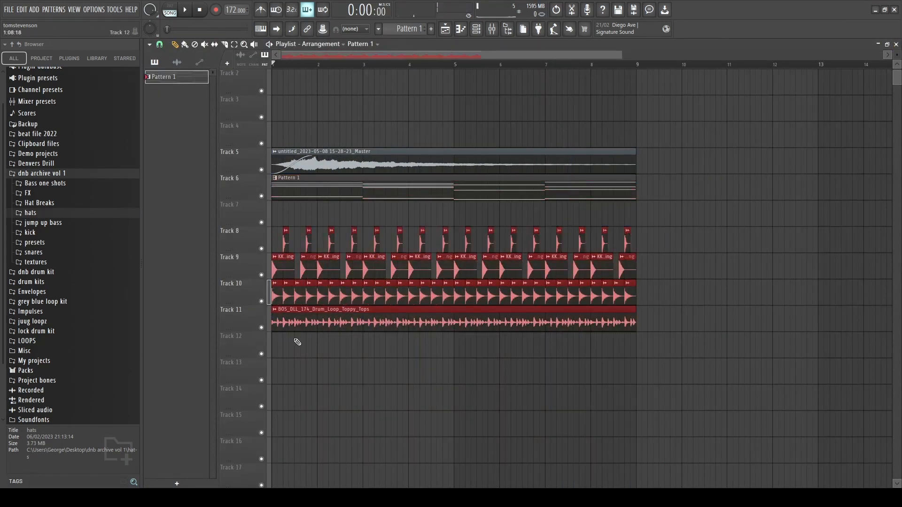
{"action": "left_click_drag", "start_coordinate": [293, 322], "coordinate": [263, 397]}
{"action": "left_click", "coordinate": [332, 216], "text": "ctrl"}
- Split Pattern 1 by channel into separate LABS and Serum patterns, and close the channel rack
{"action": "left_click", "coordinate": [476, 29]}
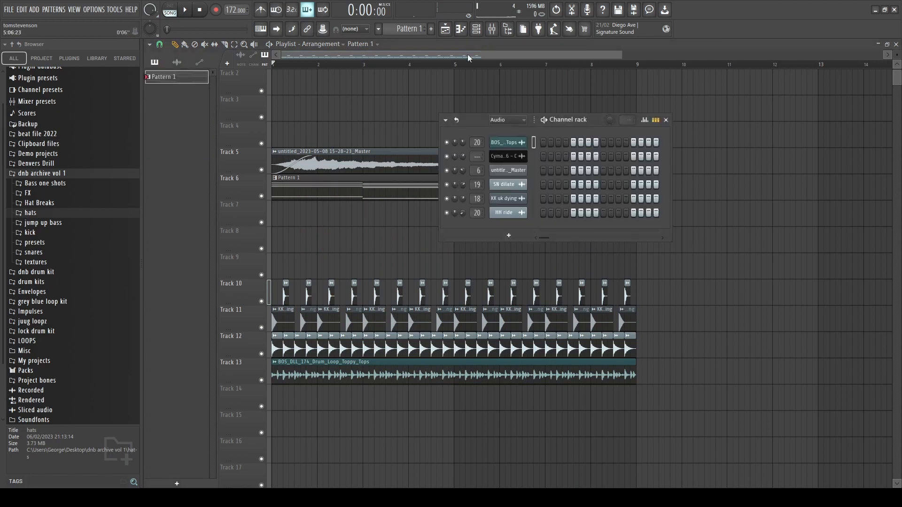
{"action": "left_click", "coordinate": [379, 31]}
{"action": "left_click", "coordinate": [443, 174]}
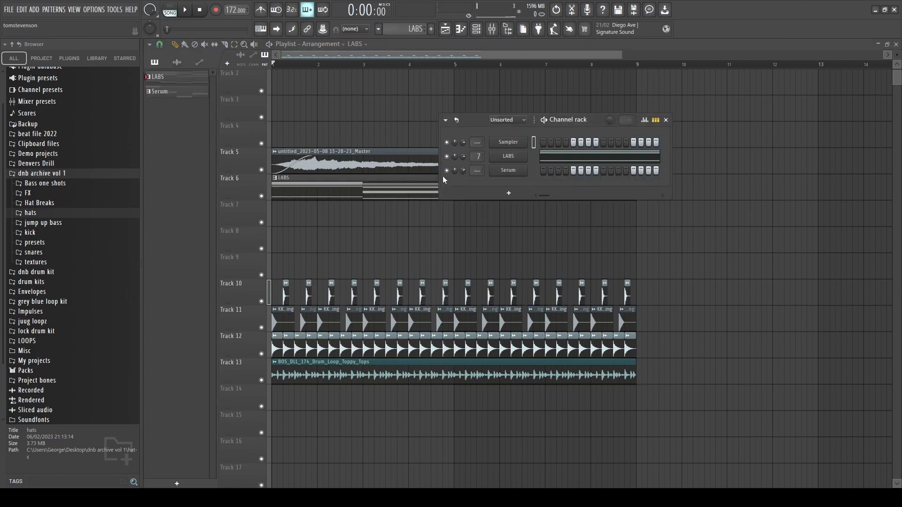
{"action": "left_click", "coordinate": [666, 120]}
- Clear the stacked pattern clips from track 6, then place the LABS pattern on track 6 and the Serum pattern on track 7
{"action": "right_click", "coordinate": [383, 191]}
{"action": "right_click", "coordinate": [339, 191]}
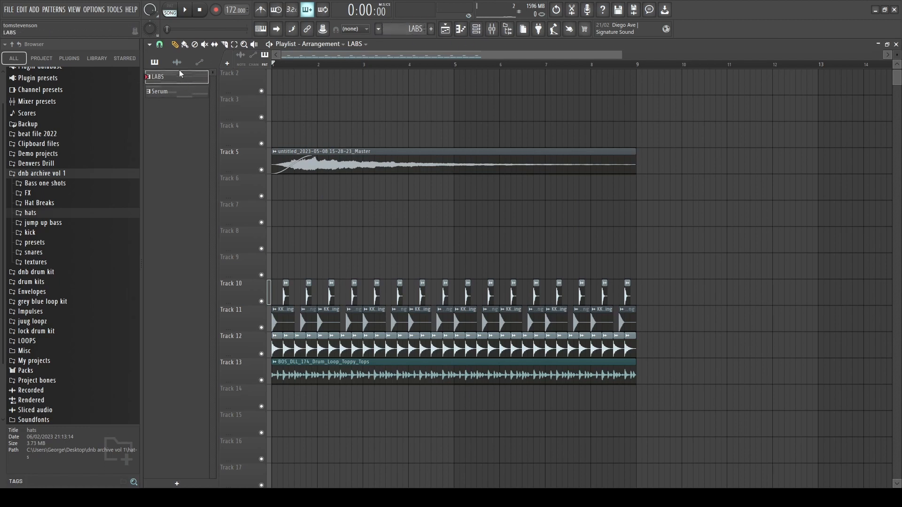
{"action": "left_click_drag", "start_coordinate": [179, 73], "coordinate": [331, 187]}
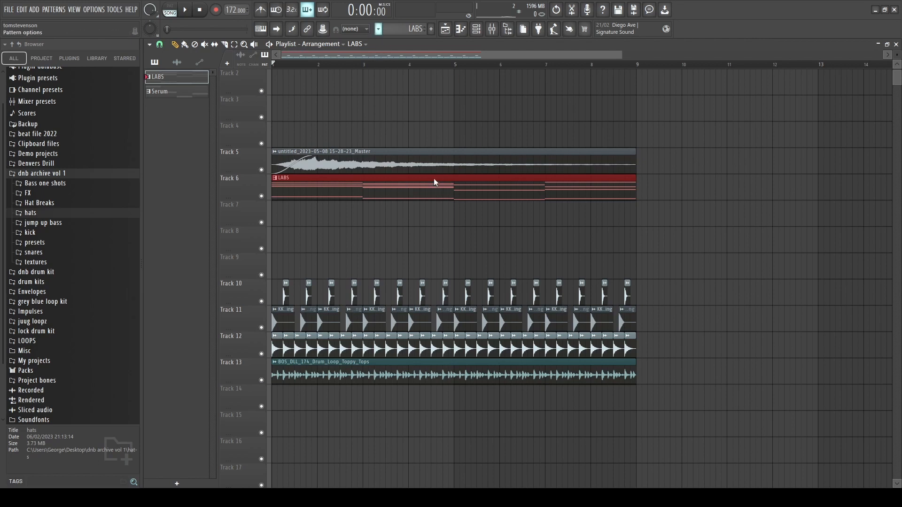
{"action": "right_click", "coordinate": [360, 190]}
{"action": "left_click_drag", "start_coordinate": [173, 83], "coordinate": [340, 190]}
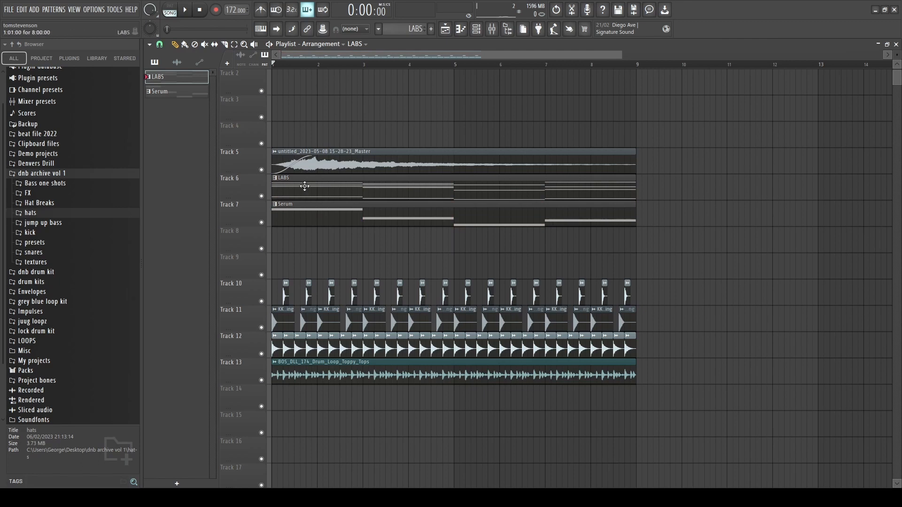
- Solo the Serum clip's track 7 and briefly audition it
{"action": "key", "text": "space"}
{"action": "right_click", "coordinate": [262, 222]}
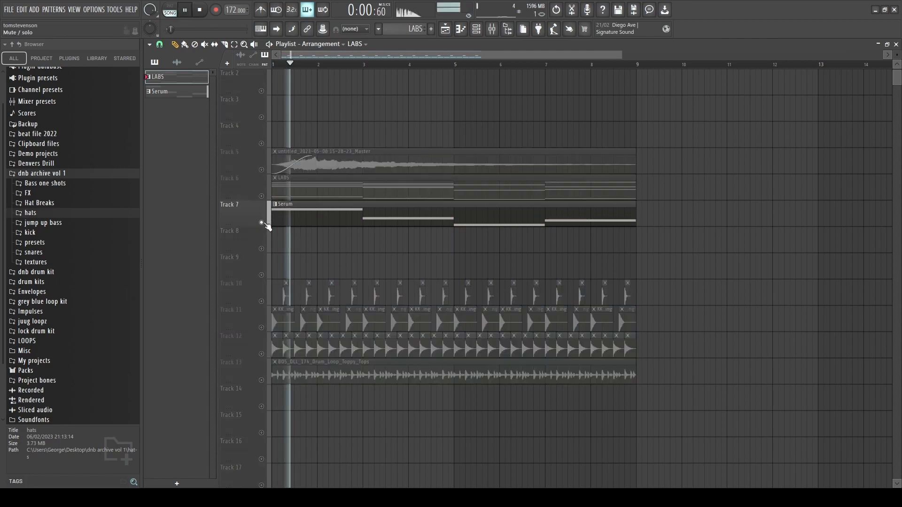
{"action": "key", "text": "space"}
- Route the Serum channel to mixer insert 15 and name that insert reese
{"action": "left_click", "coordinate": [328, 212]}
{"action": "left_click", "coordinate": [476, 29]}
{"action": "key", "text": "space"}
{"action": "key", "text": "space"}
{"action": "left_click", "coordinate": [492, 28]}
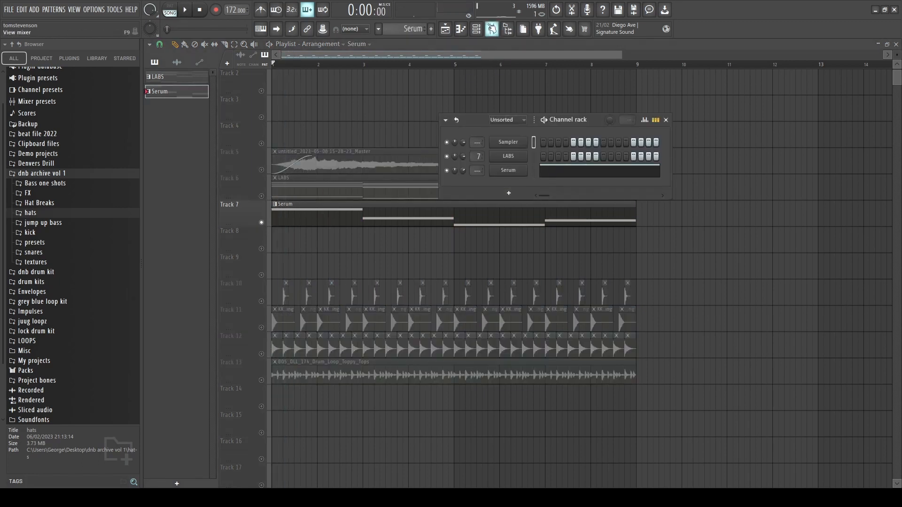
{"action": "left_click", "coordinate": [715, 256]}
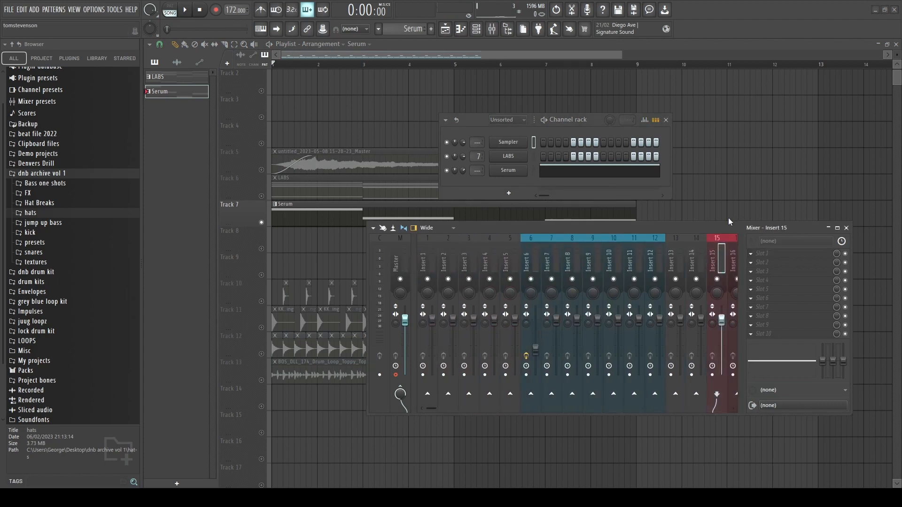
{"action": "key", "text": "ctrl+l"}
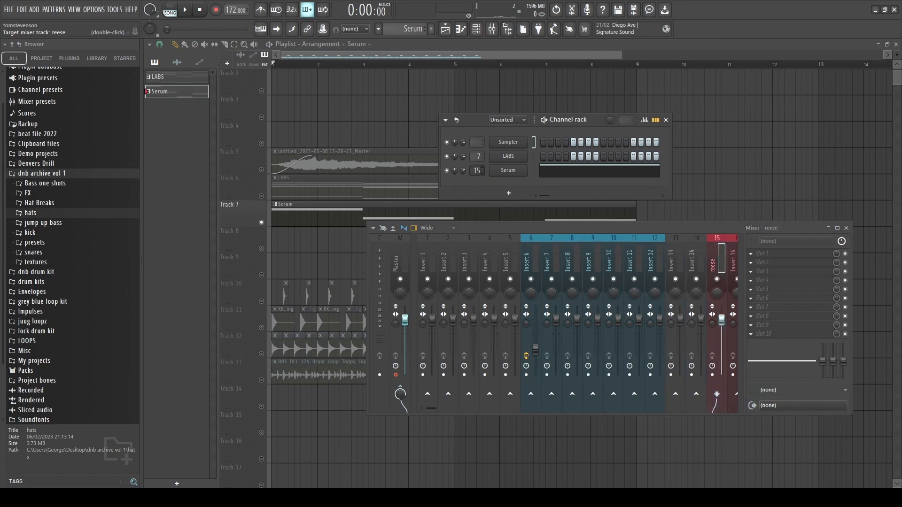
- Enable a send from the kick mixer track to the reese track for sidechaining
{"action": "left_click_drag", "start_coordinate": [430, 409], "coordinate": [453, 409]}
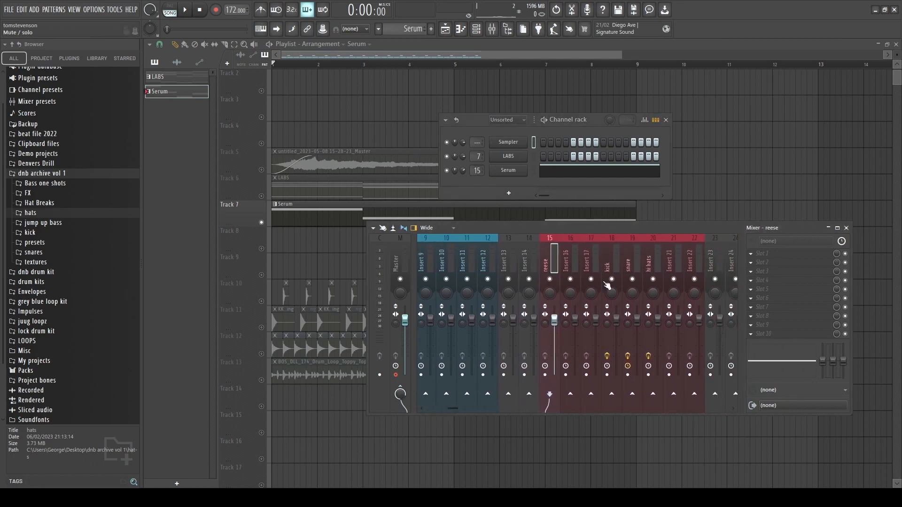
{"action": "key", "text": "space"}
{"action": "key", "text": "space"}
{"action": "left_click", "coordinate": [620, 258]}
{"action": "left_click", "coordinate": [554, 264]}
{"action": "left_click", "coordinate": [607, 268]}
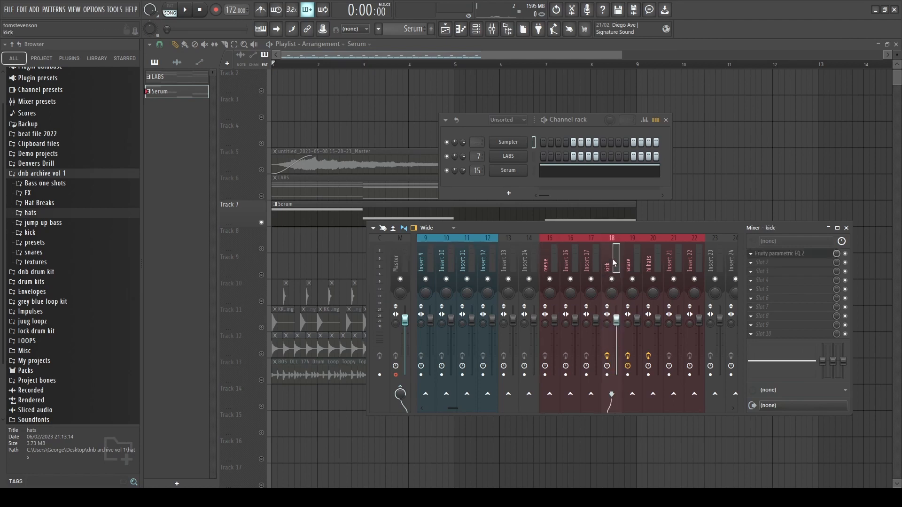
{"action": "left_click", "coordinate": [554, 262]}
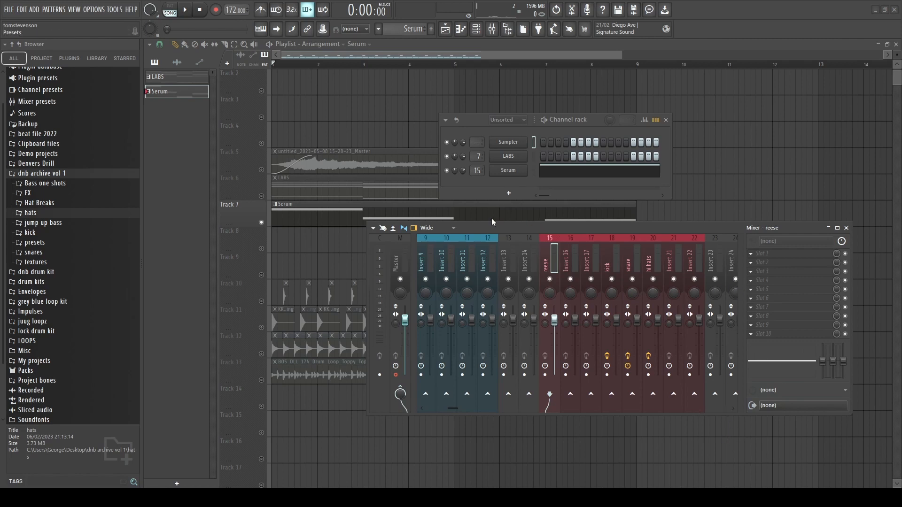
{"action": "left_click", "coordinate": [588, 266]}
{"action": "left_click", "coordinate": [610, 269]}
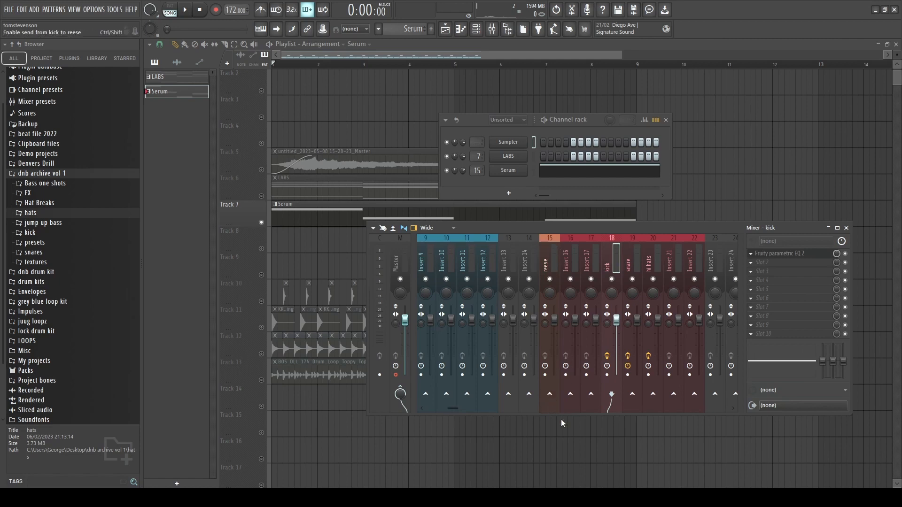
{"action": "left_click", "coordinate": [550, 394]}
- Add a Fruity Limiter to slot 10 of the reese track and switch it to compressor mode with sidechain input 1
{"action": "left_click", "coordinate": [550, 267]}
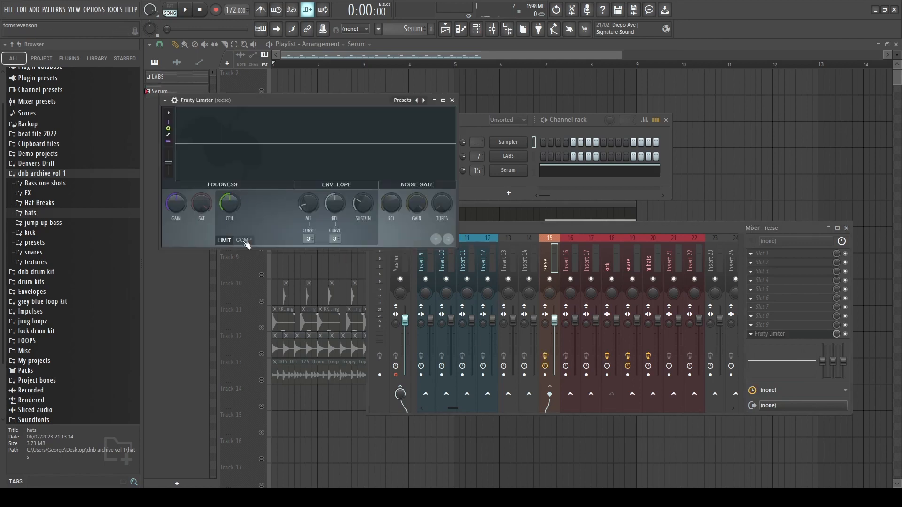
{"action": "left_click", "coordinate": [244, 240]}
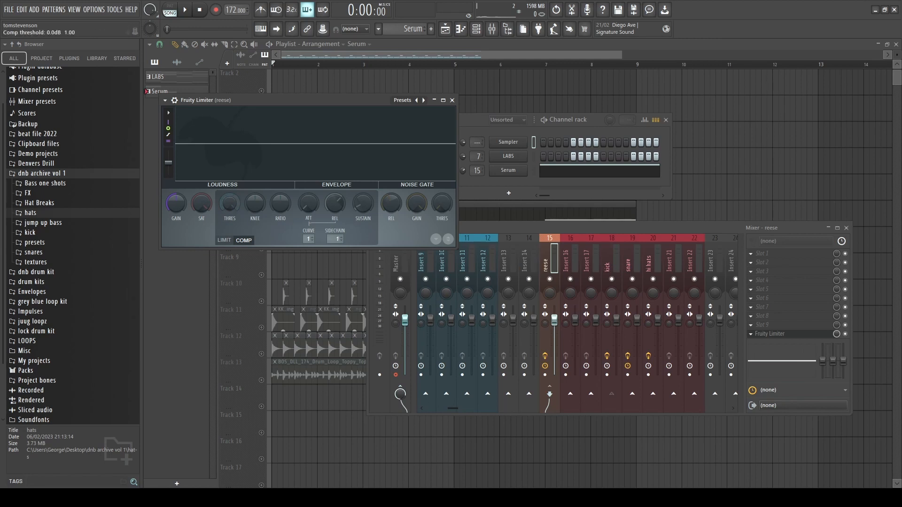
- Lower the limiter's compression threshold into the reese signal during playback and set the knee to 100%
{"action": "key", "text": "space"}
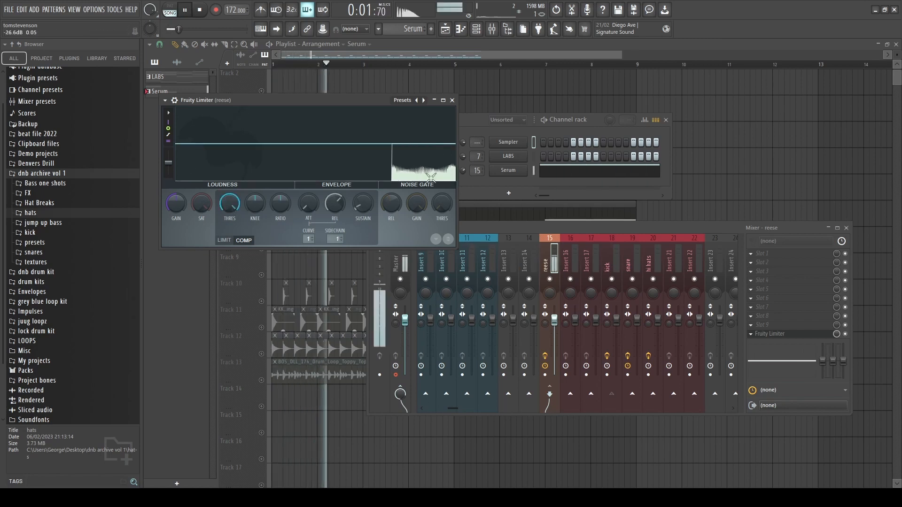
{"action": "left_click_drag", "start_coordinate": [230, 204], "coordinate": [229, 221]}
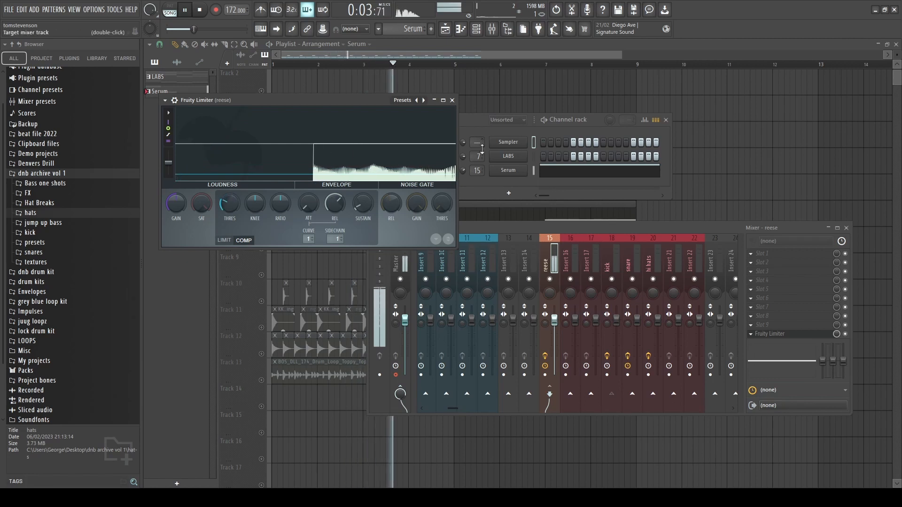
{"action": "key", "text": "space"}
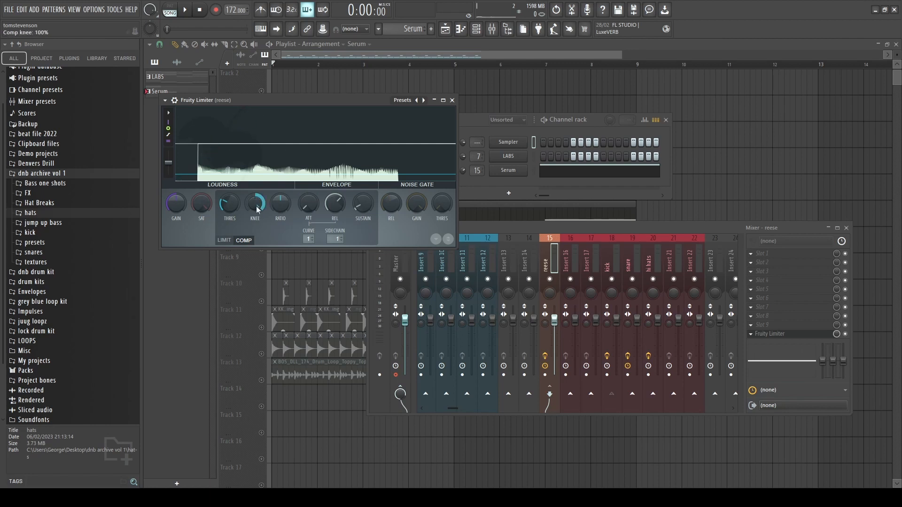
- Unmute the kick on track 11 alongside the Serum track and play both with the reese limiter open
{"action": "key", "text": "space"}
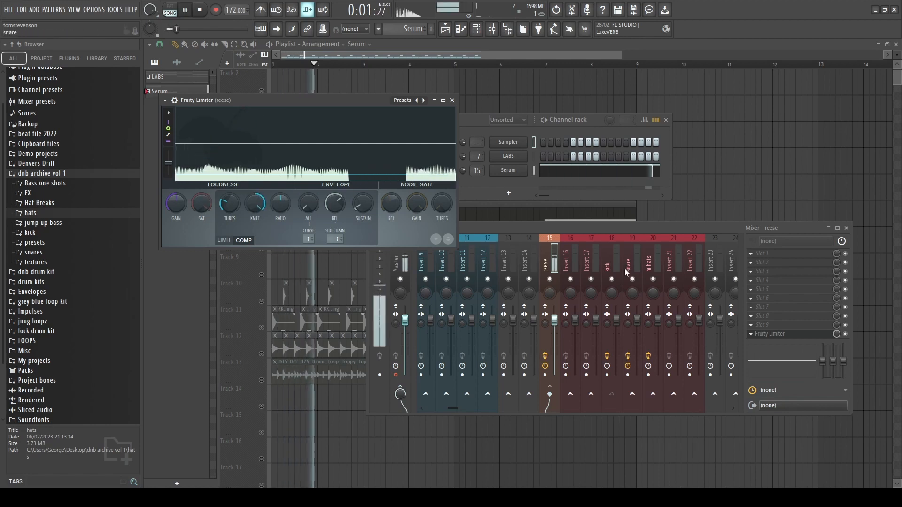
{"action": "key", "text": "F12"}
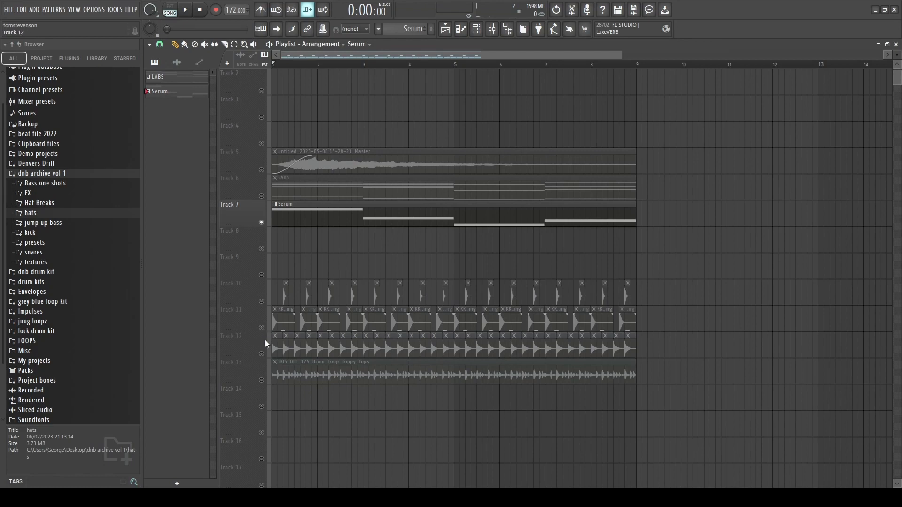
{"action": "left_click", "coordinate": [262, 328]}
{"action": "left_click", "coordinate": [493, 29]}
{"action": "key", "text": "space"}
{"action": "left_click", "coordinate": [778, 335]}
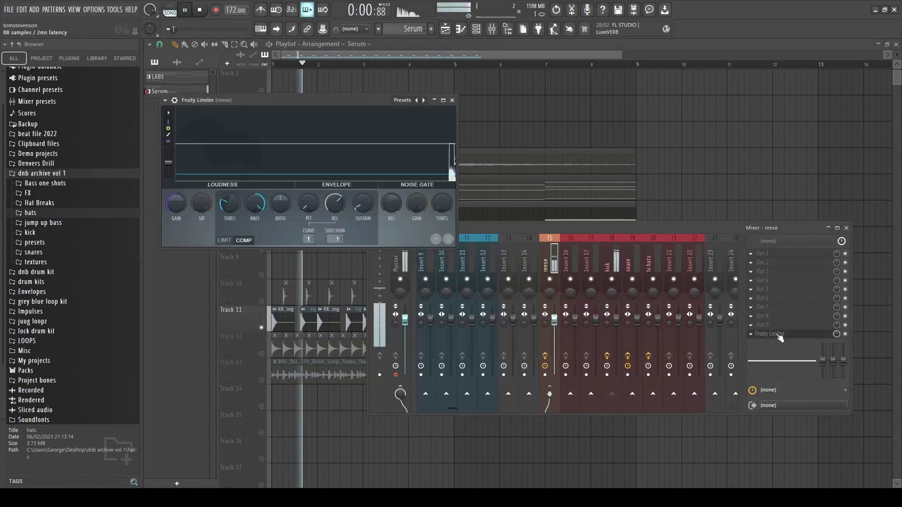
- Set the reese limiter's compression threshold to about -19.6 dB and replay the kick and bass
{"action": "key", "text": "space"}
{"action": "left_click_drag", "start_coordinate": [229, 204], "coordinate": [230, 207]}
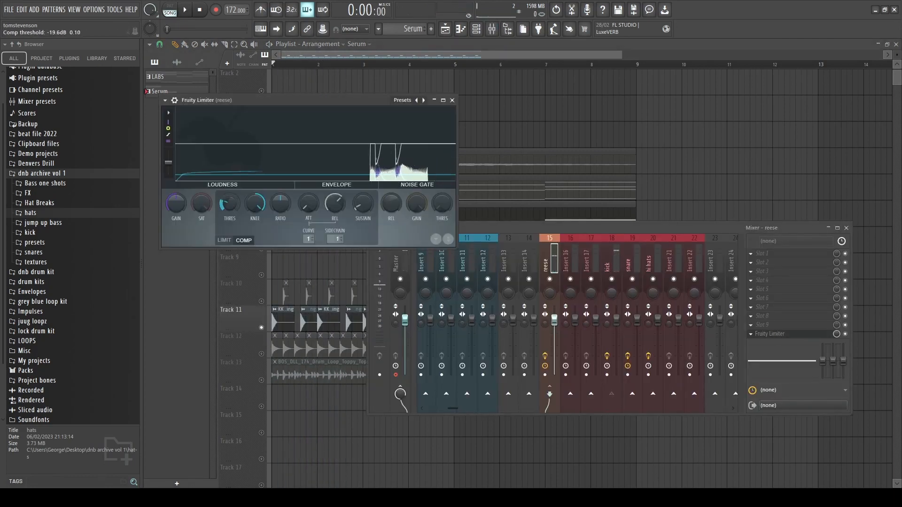
{"action": "key", "text": "space"}
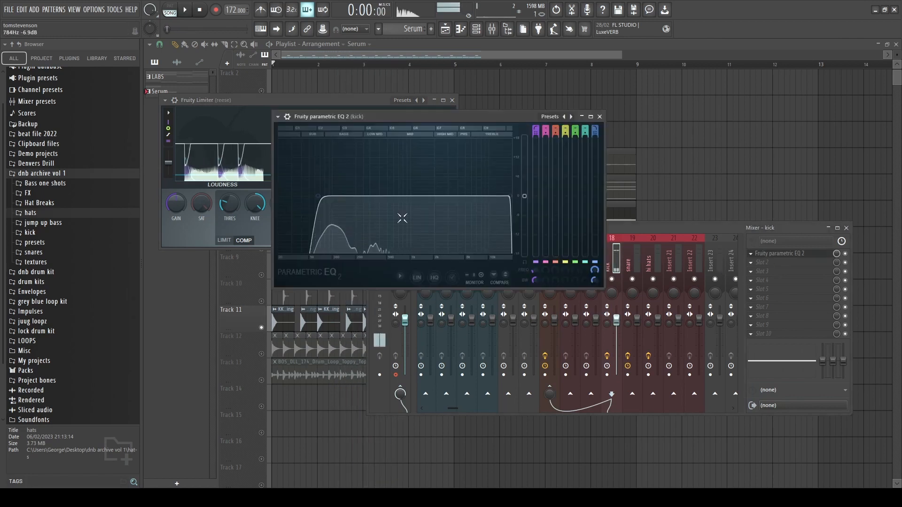
- Set the kick EQ's low-pass band to 20000 Hz and lower the kick's mixer volume to 87%
{"action": "left_click_drag", "start_coordinate": [511, 196], "coordinate": [492, 196]}
{"action": "key", "text": "space"}
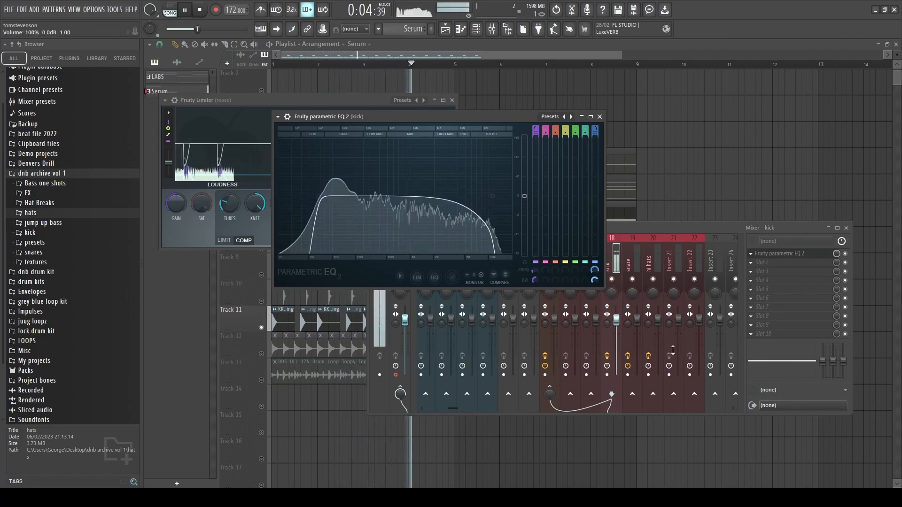
{"action": "left_click_drag", "start_coordinate": [616, 321], "coordinate": [616, 327]}
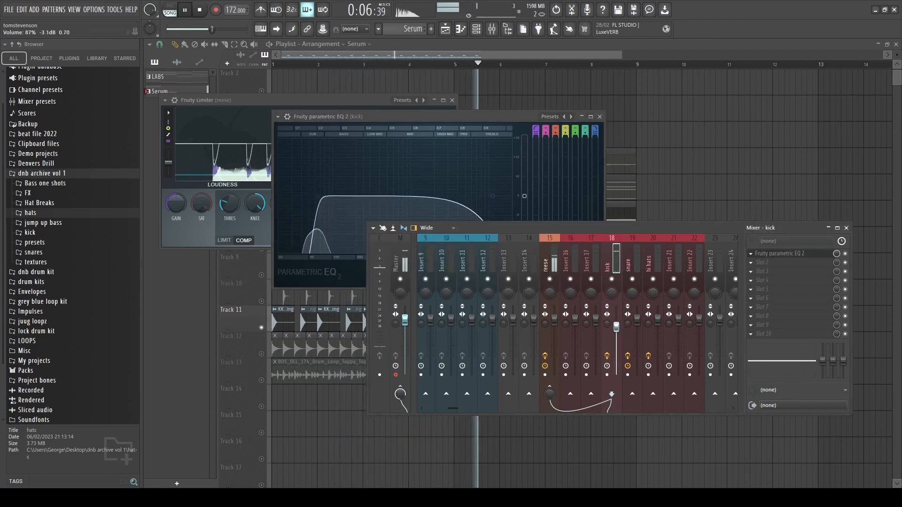
{"action": "left_click_drag", "start_coordinate": [493, 195], "coordinate": [515, 199]}
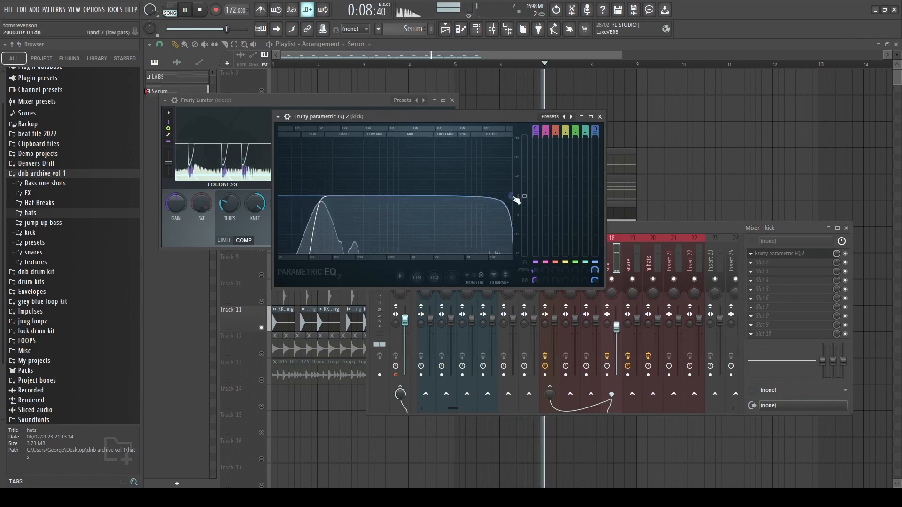
- Close the mixer and plugin windows, stop playback and unmute all playlist tracks
{"action": "key", "text": "F12"}
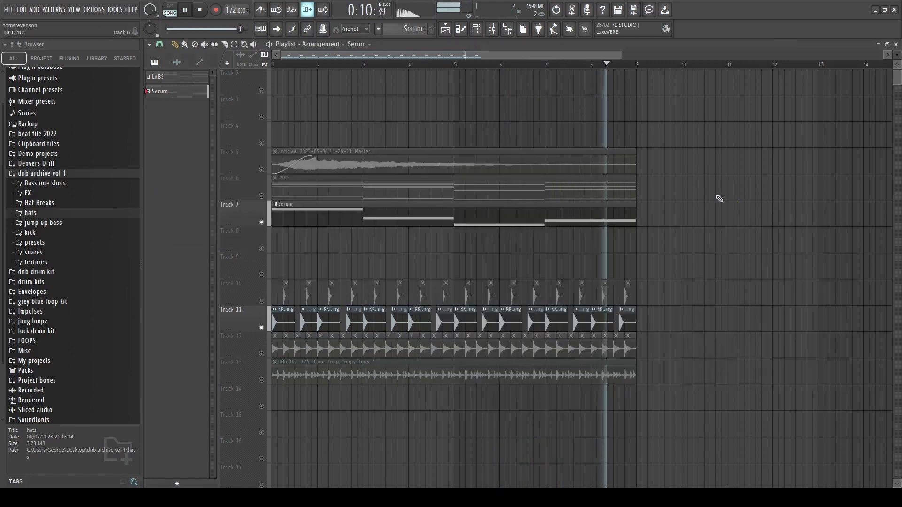
{"action": "key", "text": "space"}
{"action": "key", "text": "ctrl+a"}
{"action": "scroll", "coordinate": [404, 122], "scroll_direction": "down", "scroll_amount": 3}
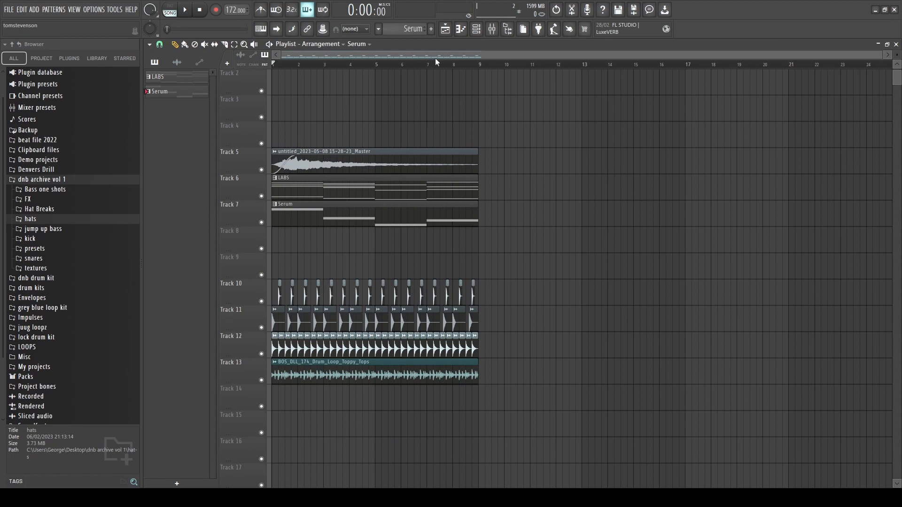
- Play the full arrangement to check the sidechained bass against the drums and pads
{"action": "key", "text": "space"}
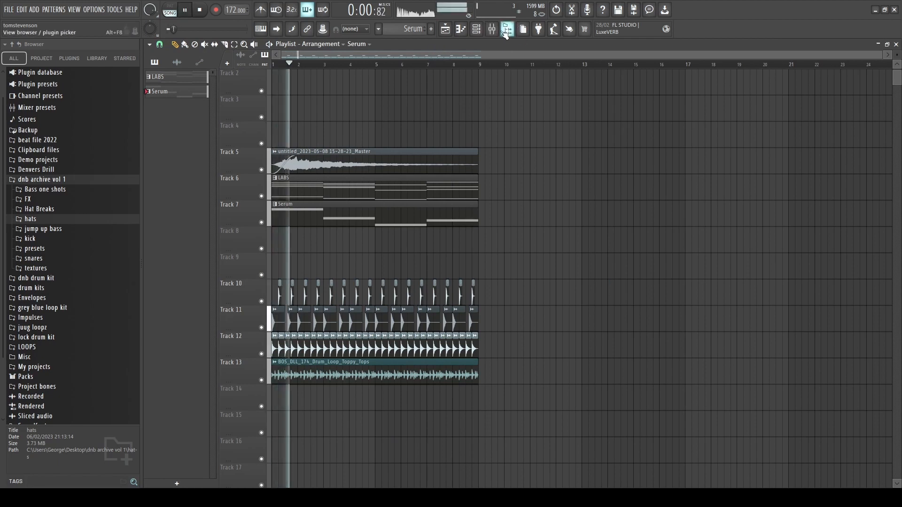
{"action": "key", "text": "F9"}
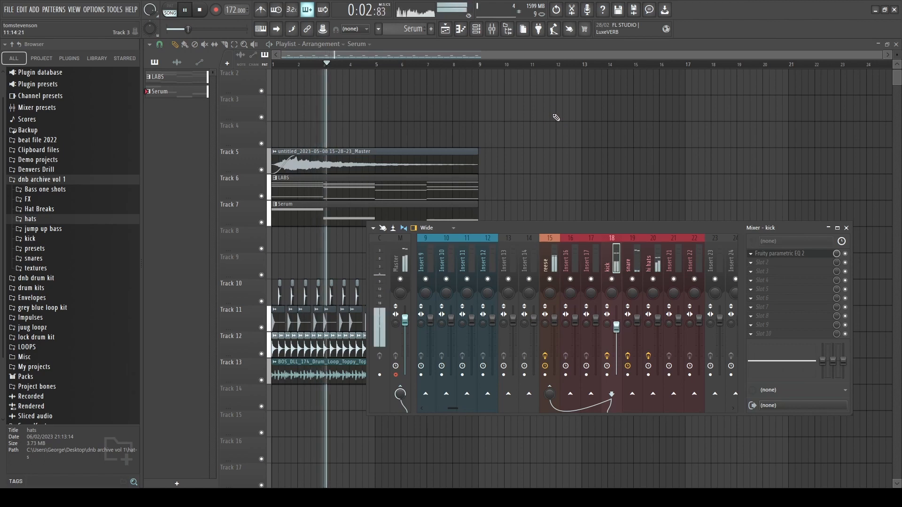
{"action": "key", "text": "F9"}
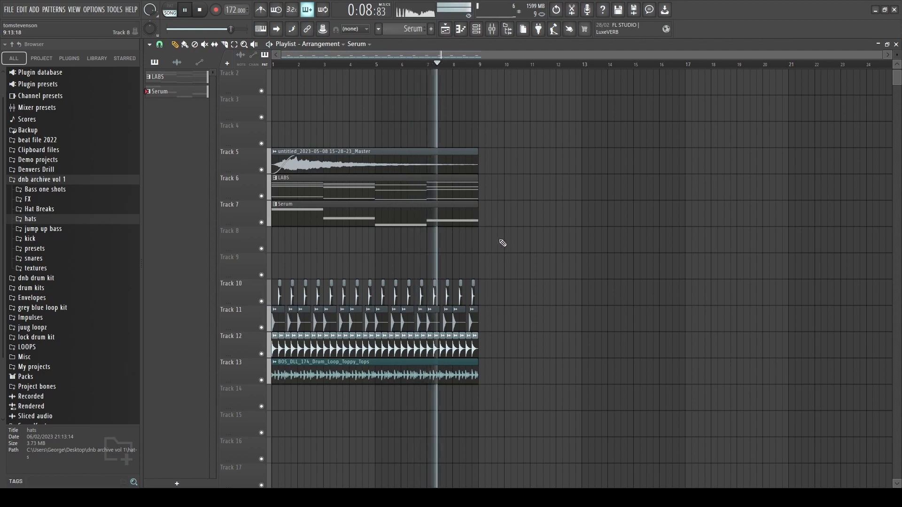
- Stop playback and add the 6 water sounds sample from the textures folder to Track 14 at bar 1
{"action": "key", "text": "space"}
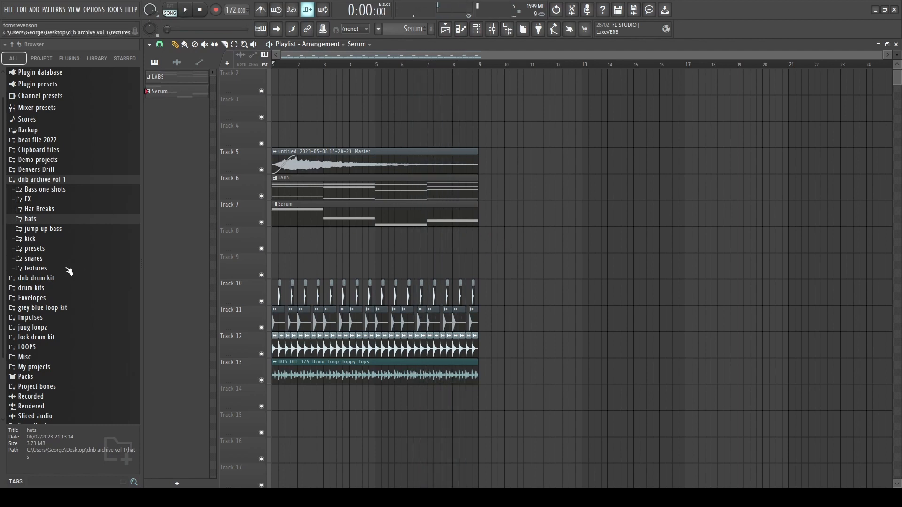
{"action": "left_click", "coordinate": [71, 269]}
{"action": "left_click", "coordinate": [74, 269]}
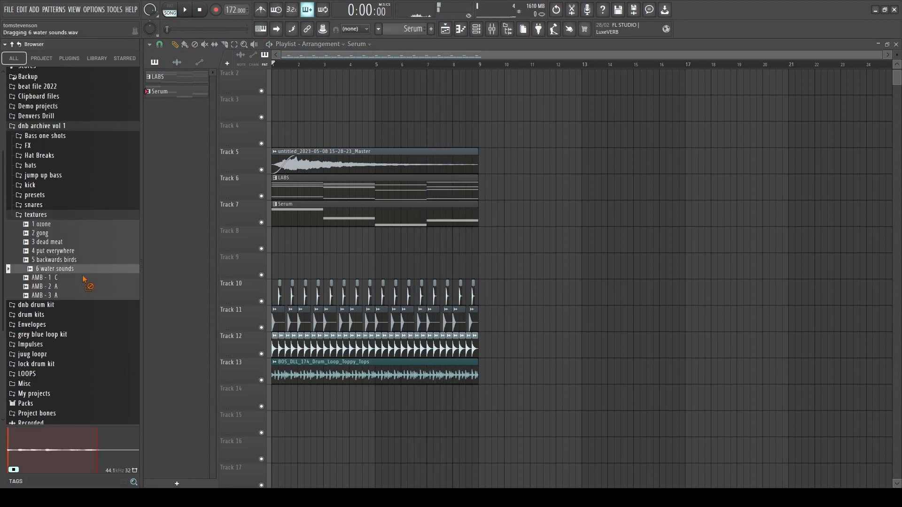
{"action": "left_click_drag", "start_coordinate": [84, 280], "coordinate": [339, 405]}
{"action": "scroll", "coordinate": [489, 348], "scroll_direction": "up", "scroll_amount": 2}
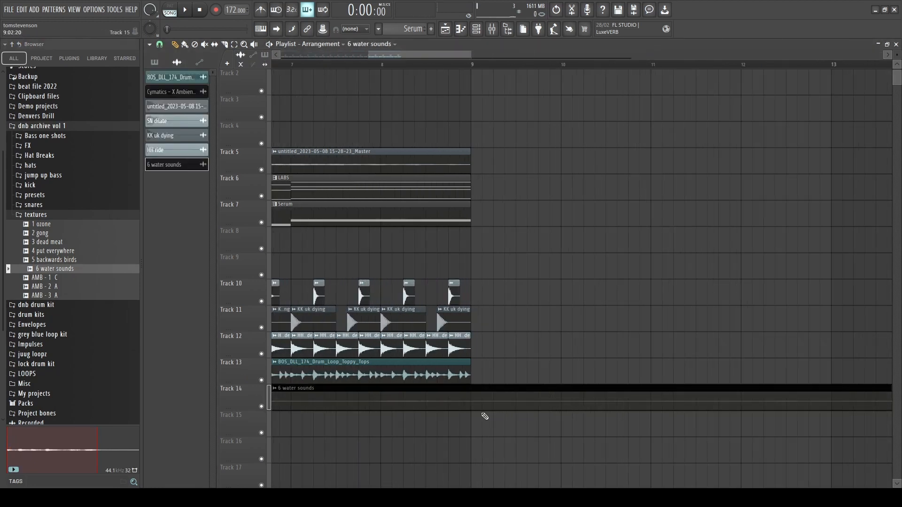
- Lower the channel volume of the 6 water sounds clip while the arrangement plays, and close its settings
{"action": "double_click", "coordinate": [436, 394]}
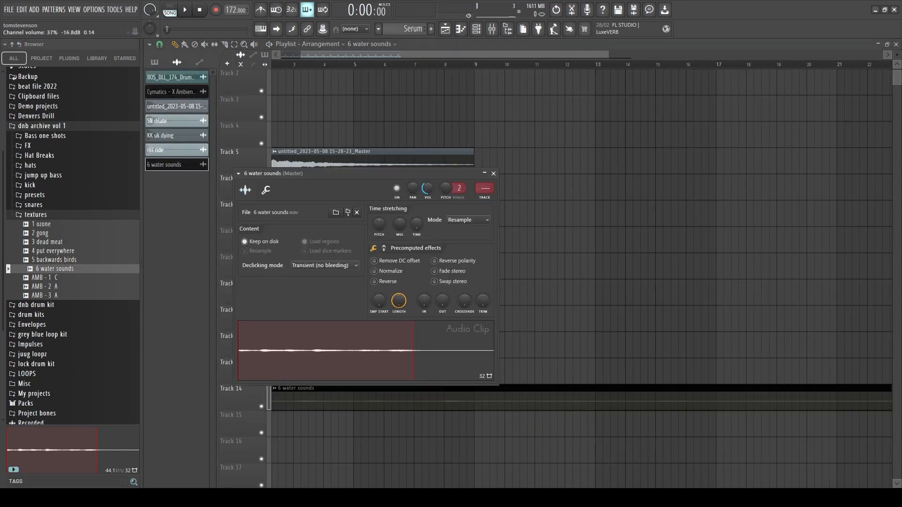
{"action": "key", "text": "space"}
{"action": "right_click", "coordinate": [543, 255]}
{"action": "scroll", "coordinate": [543, 254], "scroll_direction": "down", "scroll_amount": 3}
{"action": "double_click", "coordinate": [434, 406]}
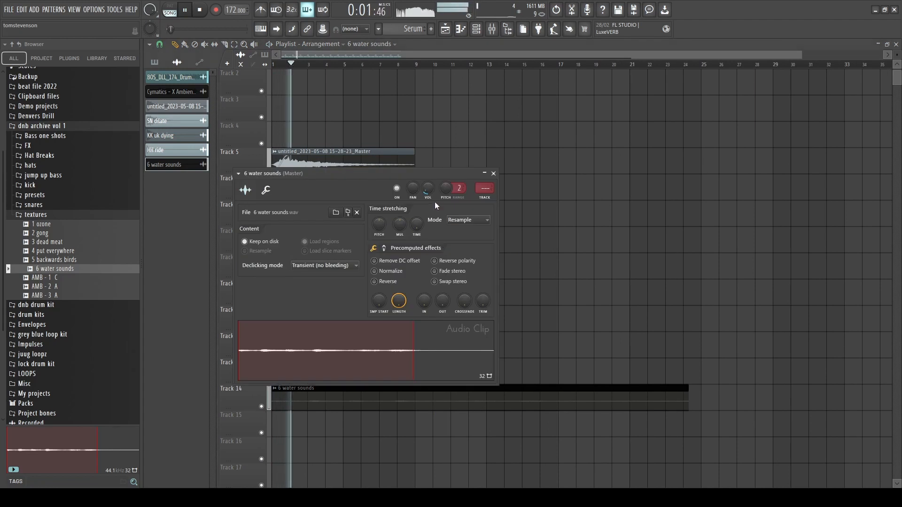
{"action": "right_click", "coordinate": [584, 248]}
- Play Track 14 on its own to check the water sounds level, and restore the other tracks
{"action": "key", "text": "space"}
{"action": "right_click", "coordinate": [261, 407]}
{"action": "key", "text": "space"}
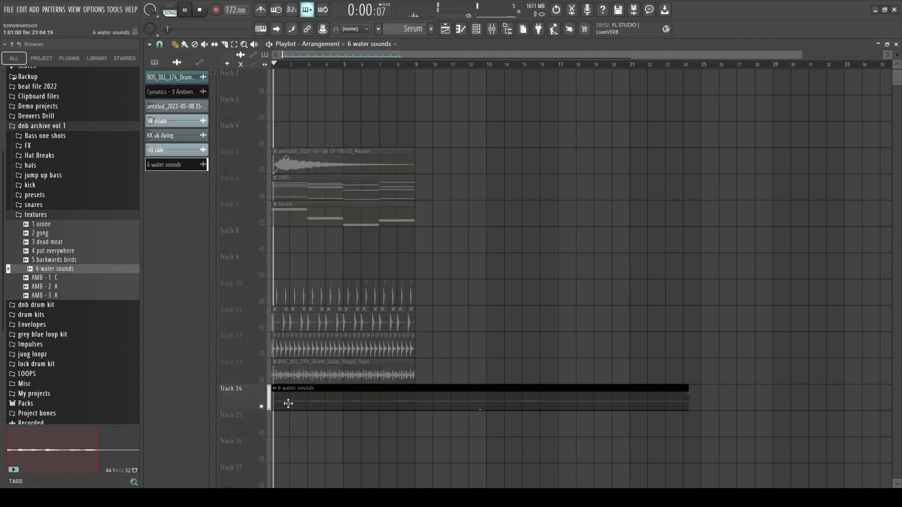
{"action": "right_click", "coordinate": [262, 407]}
{"action": "key", "text": "space"}
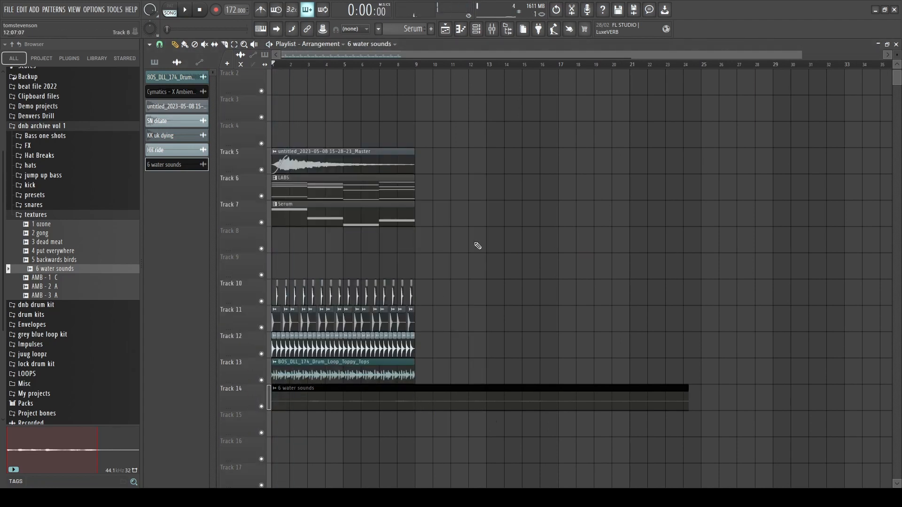
{"action": "left_click_drag", "start_coordinate": [482, 135], "coordinate": [246, 373]}
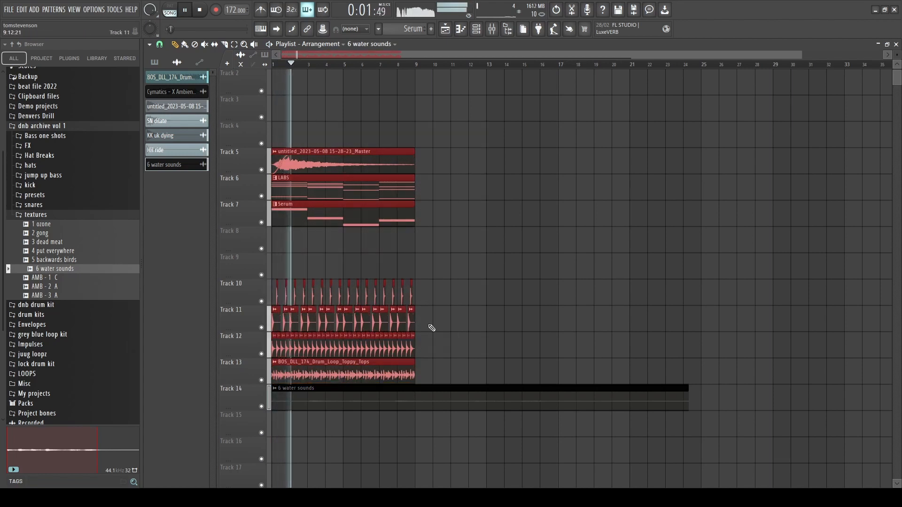
{"action": "key", "text": "space"}
{"action": "right_click", "coordinate": [475, 268]}
{"action": "scroll", "coordinate": [266, 258], "scroll_direction": "up", "scroll_amount": 4}
{"action": "scroll", "coordinate": [266, 258], "scroll_direction": "down", "scroll_amount": 5}
{"action": "left_click_drag", "start_coordinate": [493, 129], "coordinate": [224, 363]}
{"action": "scroll", "coordinate": [209, 224], "scroll_direction": "up", "scroll_amount": 4}
{"action": "scroll", "coordinate": [282, 205], "scroll_direction": "down", "scroll_amount": 4}
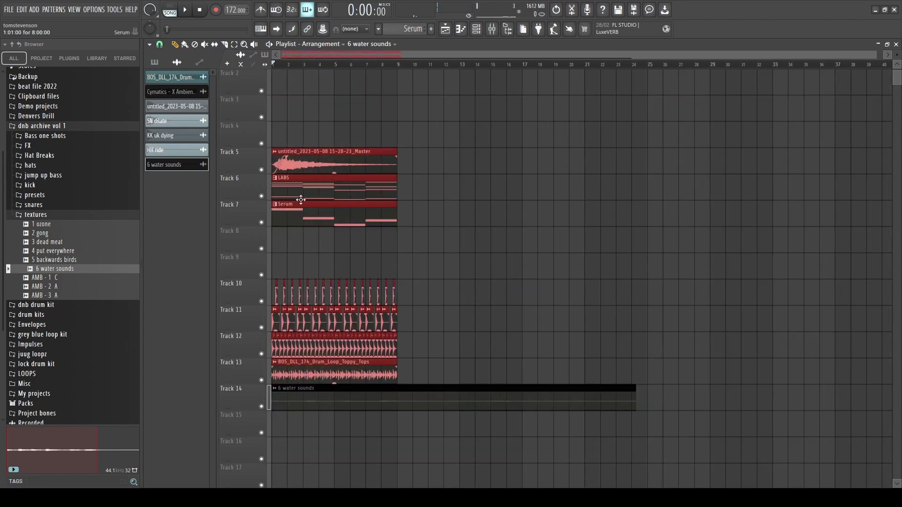
{"action": "right_click", "coordinate": [444, 141]}
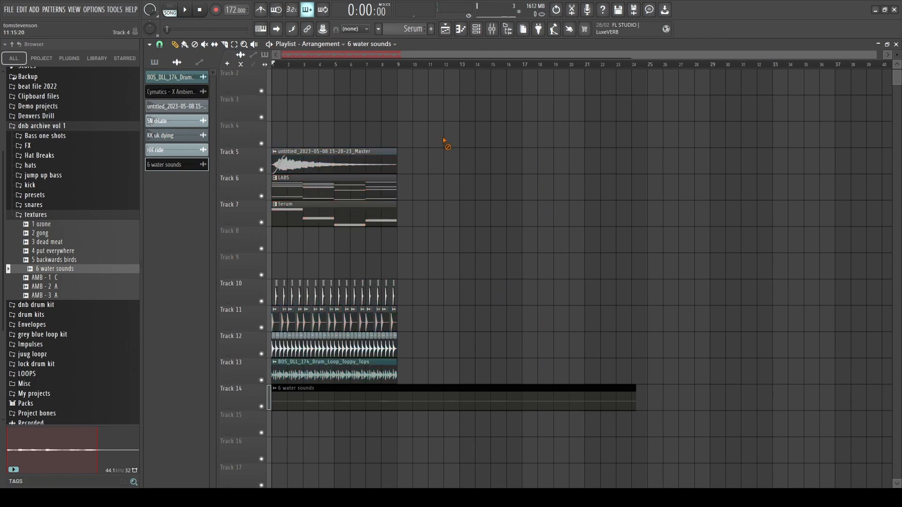
- Duplicate the eight-bar block of clips on Tracks 5 to 13 twice, starting at bars 9 and 17
{"action": "left_click_drag", "start_coordinate": [438, 137], "coordinate": [198, 369]}
{"action": "left_click_drag", "start_coordinate": [427, 143], "coordinate": [219, 367]}
{"action": "scroll", "coordinate": [298, 184], "scroll_direction": "up", "scroll_amount": 3}
{"action": "scroll", "coordinate": [317, 176], "scroll_direction": "down", "scroll_amount": 2}
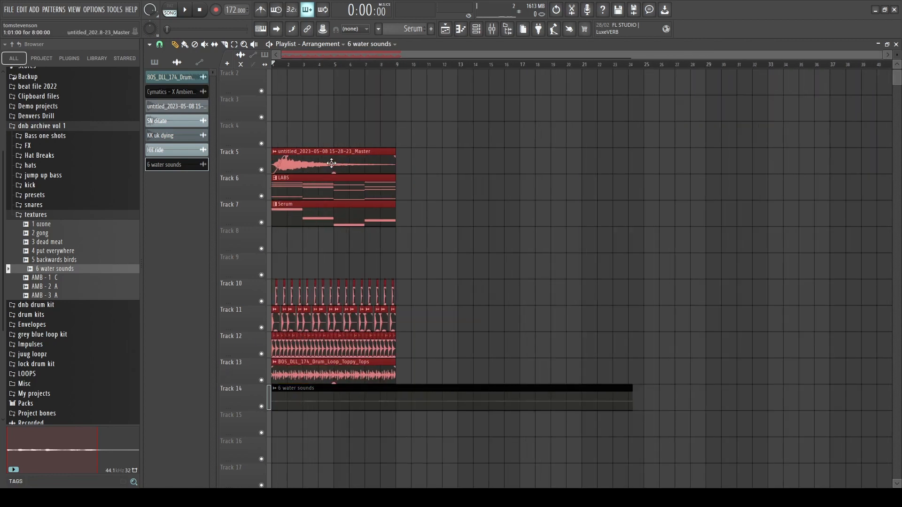
{"action": "left_click_drag", "start_coordinate": [325, 160], "coordinate": [585, 165]}
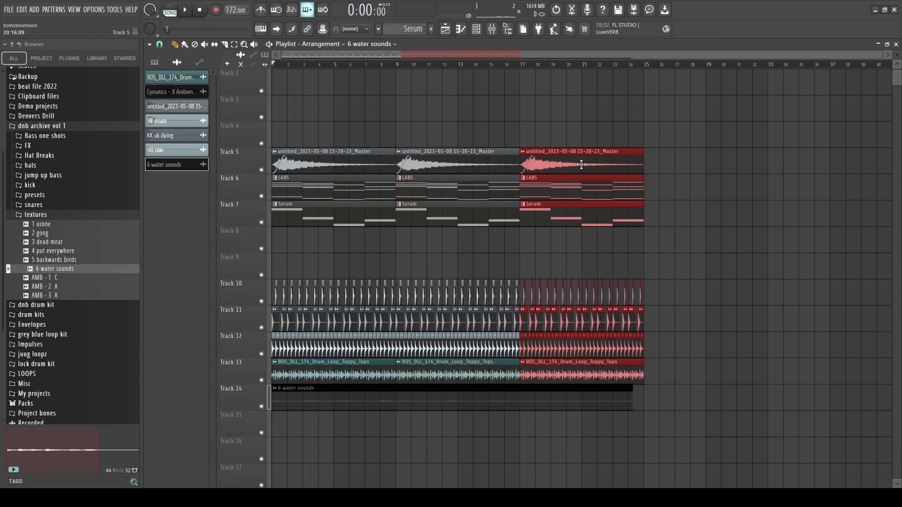
{"action": "left_click", "coordinate": [316, 255]}
- Delete the snare, kick, hi-hat and top loop clips on Tracks 10 to 13 from bars 1 to 8
{"action": "scroll", "coordinate": [350, 280], "scroll_direction": "up", "scroll_amount": 4}
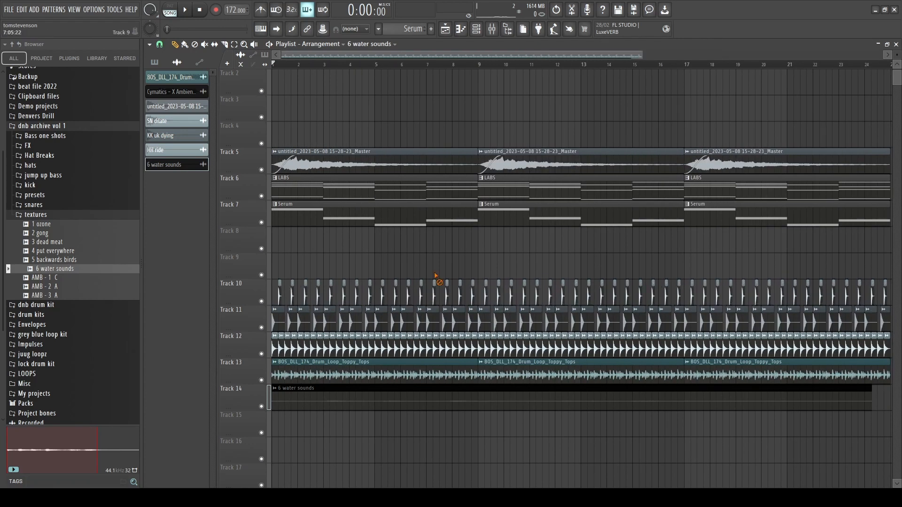
{"action": "right_click", "coordinate": [324, 320]}
{"action": "right_click", "coordinate": [350, 320]}
{"action": "right_click", "coordinate": [376, 320]}
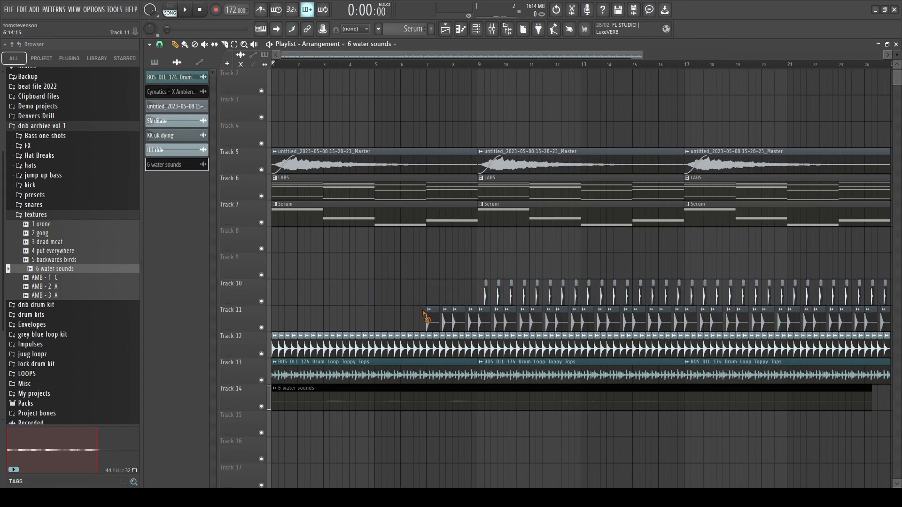
{"action": "right_click", "coordinate": [440, 347]}
{"action": "right_click", "coordinate": [409, 346]}
{"action": "right_click", "coordinate": [376, 346]}
{"action": "right_click", "coordinate": [343, 347]}
{"action": "right_click", "coordinate": [310, 346]}
{"action": "right_click", "coordinate": [292, 346]}
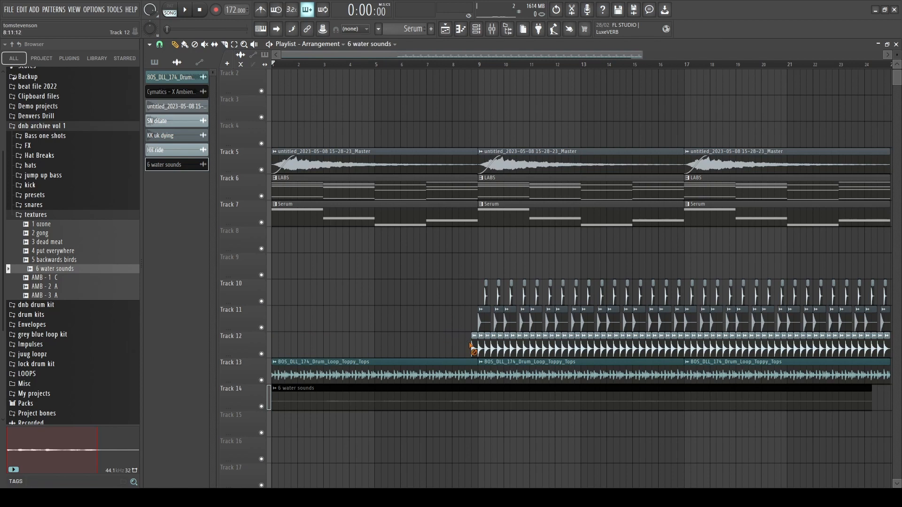
{"action": "right_click", "coordinate": [451, 369]}
- Delete the first Serum clip on Track 7 and play the arrangement through the intro into the drop
{"action": "scroll", "coordinate": [379, 363], "scroll_direction": "down", "scroll_amount": 4}
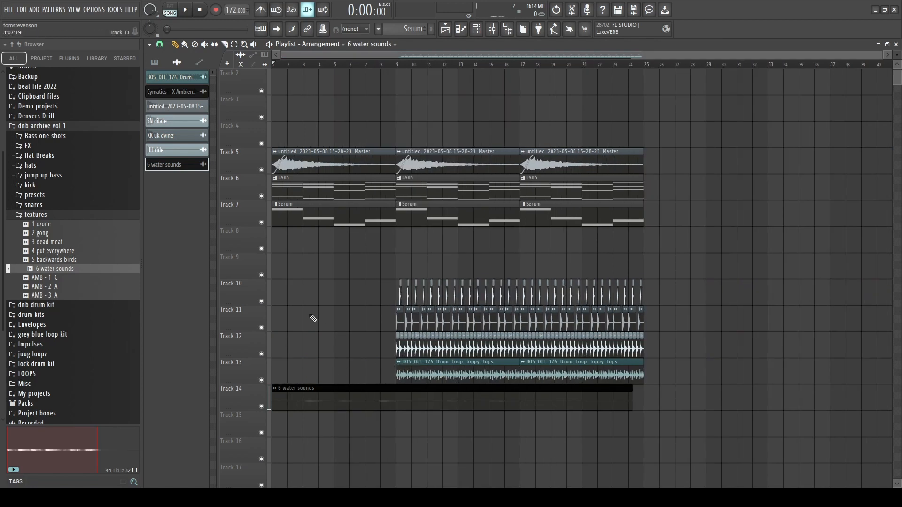
{"action": "scroll", "coordinate": [301, 217], "scroll_direction": "up", "scroll_amount": 4}
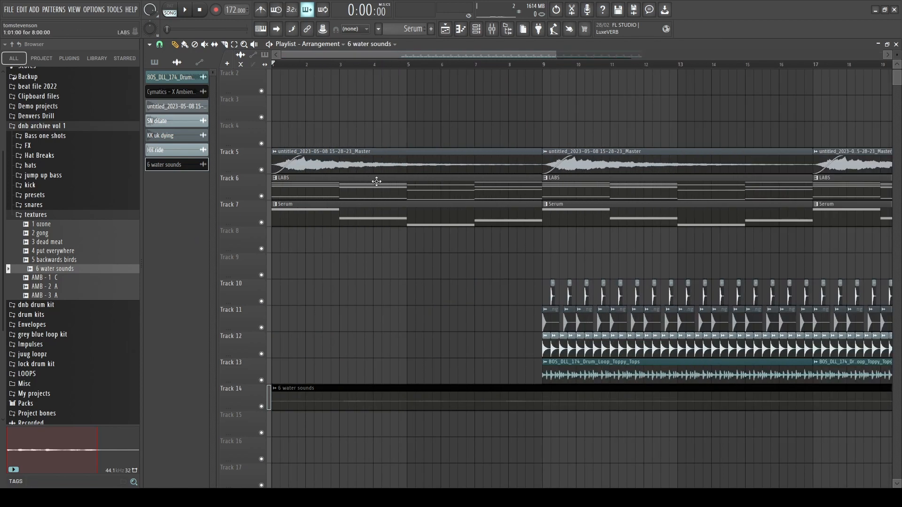
{"action": "right_click", "coordinate": [353, 215]}
{"action": "scroll", "coordinate": [291, 238], "scroll_direction": "down", "scroll_amount": 2}
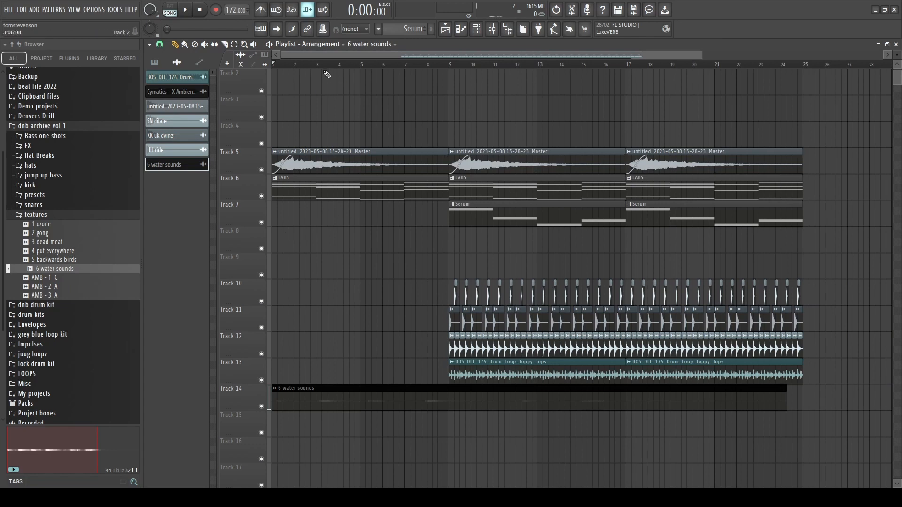
{"action": "key", "text": "space"}
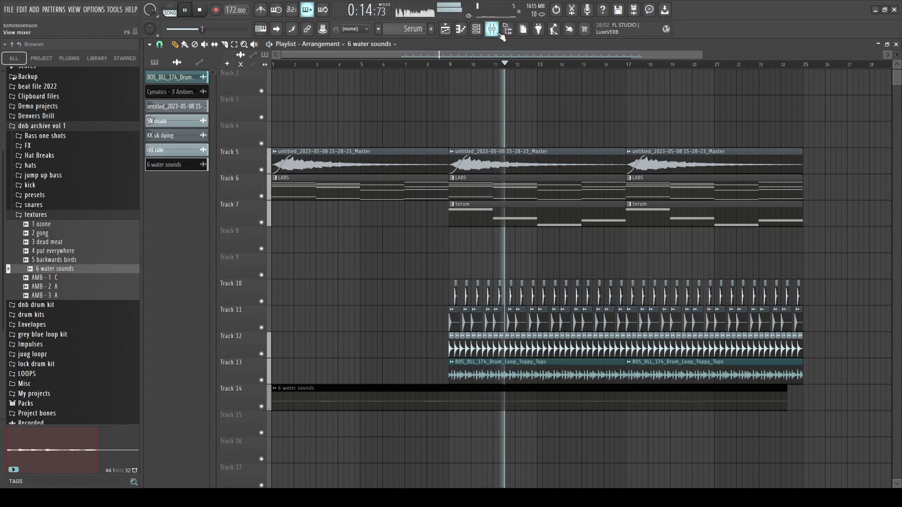
{"action": "key", "text": "space"}
- Slice the top loop at bar 10 and copy bar 9's drum clips on Tracks 10 to 13 into bar 8
{"action": "scroll", "coordinate": [436, 329], "scroll_direction": "up", "scroll_amount": 5}
{"action": "left_click_drag", "start_coordinate": [452, 253], "coordinate": [553, 382]}
{"action": "key", "text": "ctrl+d"}
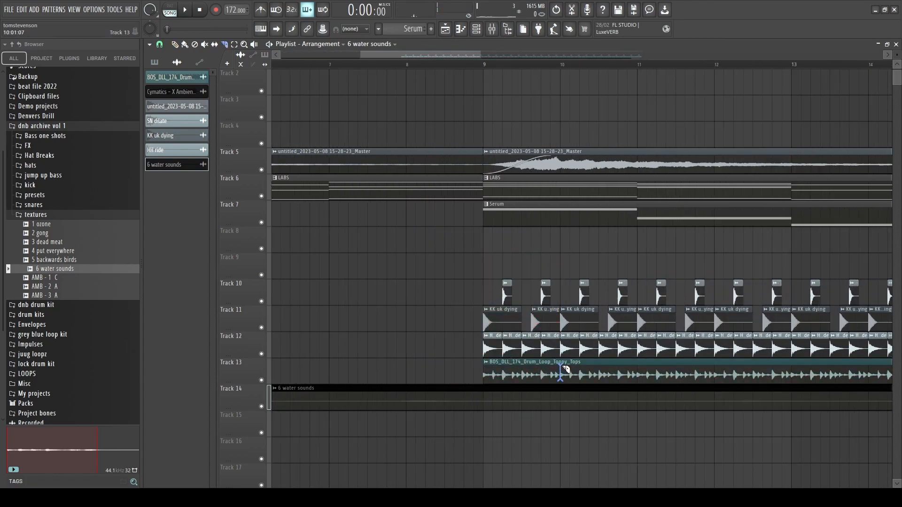
{"action": "left_click_drag", "start_coordinate": [468, 270], "coordinate": [553, 380]}
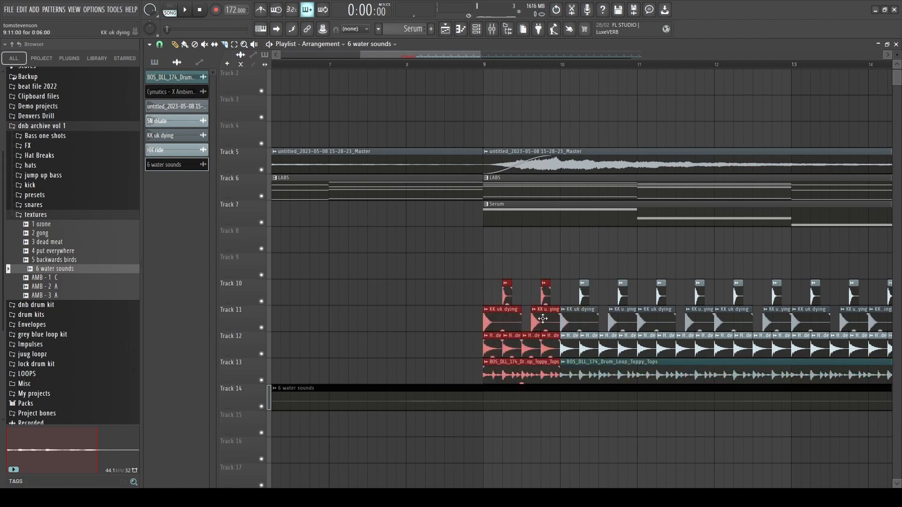
{"action": "left_click_drag", "start_coordinate": [541, 319], "coordinate": [465, 320]}
{"action": "left_click", "coordinate": [396, 327], "text": "ctrl"}
{"action": "scroll", "coordinate": [398, 330], "scroll_direction": "down", "scroll_amount": 5}
{"action": "left_click", "coordinate": [404, 76]}
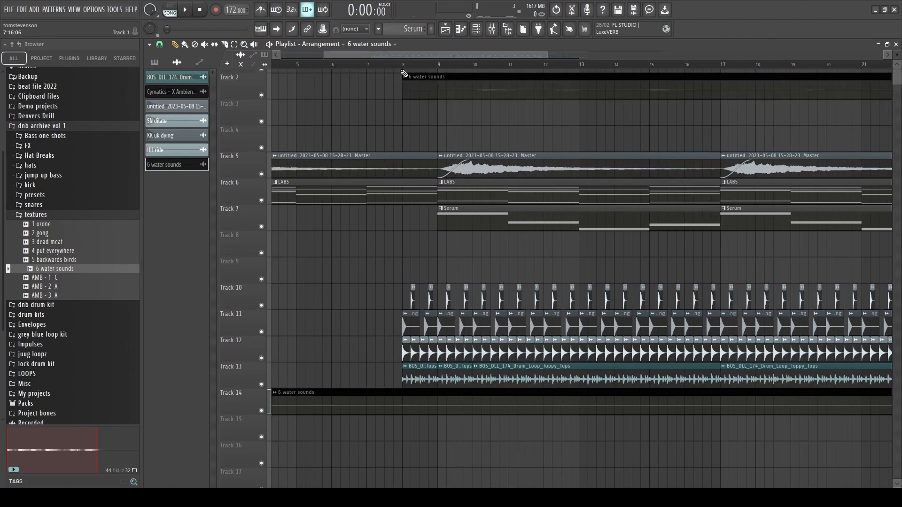
{"action": "right_click", "coordinate": [423, 89]}
{"action": "scroll", "coordinate": [399, 161], "scroll_direction": "up", "scroll_amount": 4}
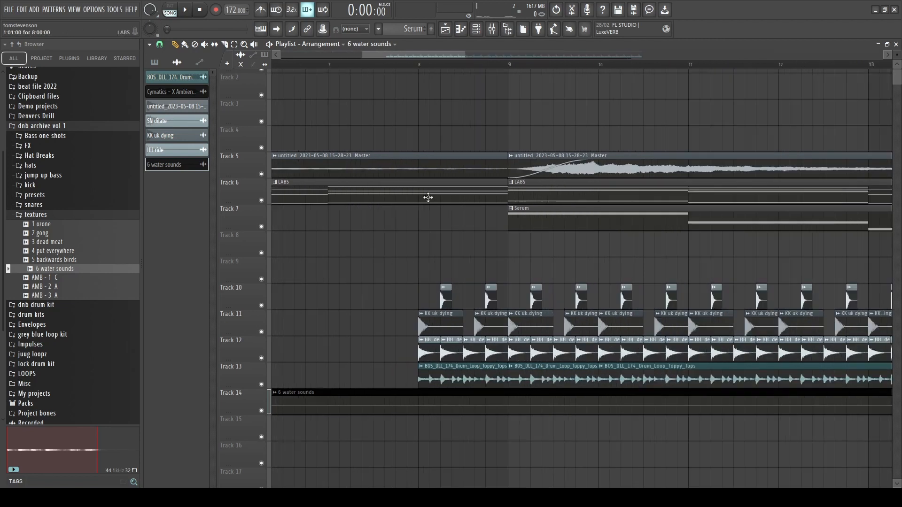
- Open the mixer, rename Insert 5 as drum buss and colour it red
{"action": "key", "text": "F9"}
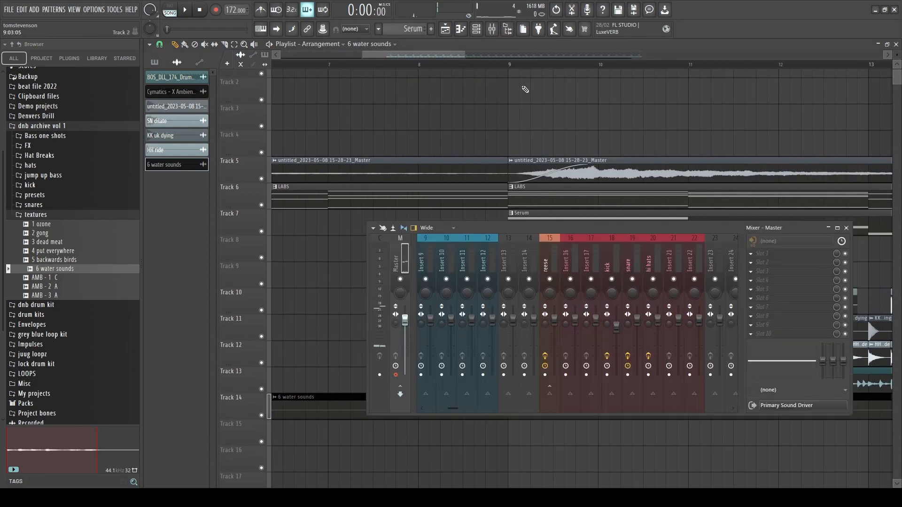
{"action": "scroll", "coordinate": [493, 265], "scroll_direction": "up", "scroll_amount": 4}
{"action": "left_click", "coordinate": [428, 262]}
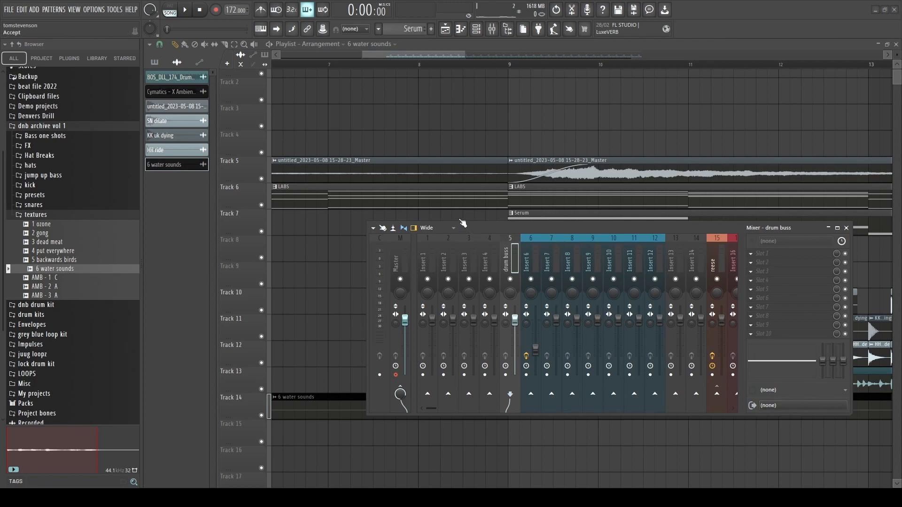
{"action": "left_click", "coordinate": [517, 245]}
- Route the kick, snare, hi hats, Insert 21 and Insert 22 mixer tracks only to the drum buss
{"action": "scroll", "coordinate": [714, 256], "scroll_direction": "down", "scroll_amount": 5}
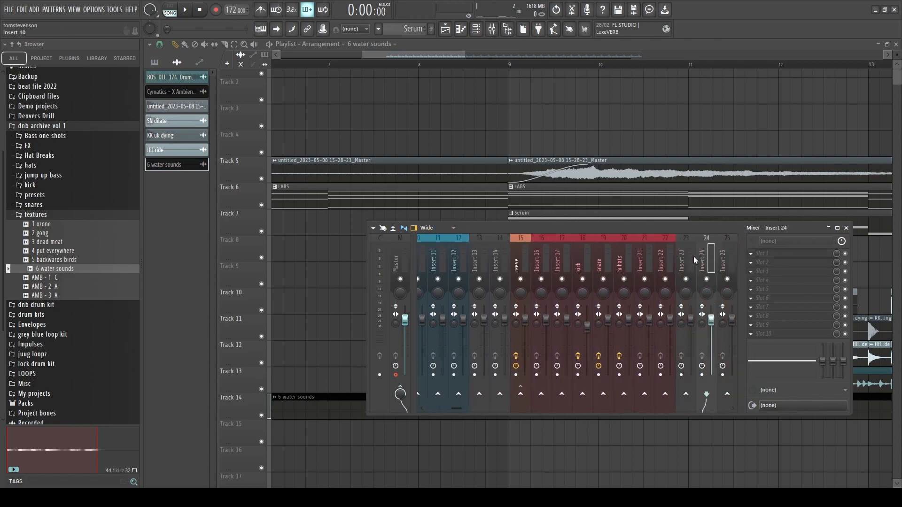
{"action": "left_click", "coordinate": [557, 256]}
{"action": "left_click", "coordinate": [574, 266]}
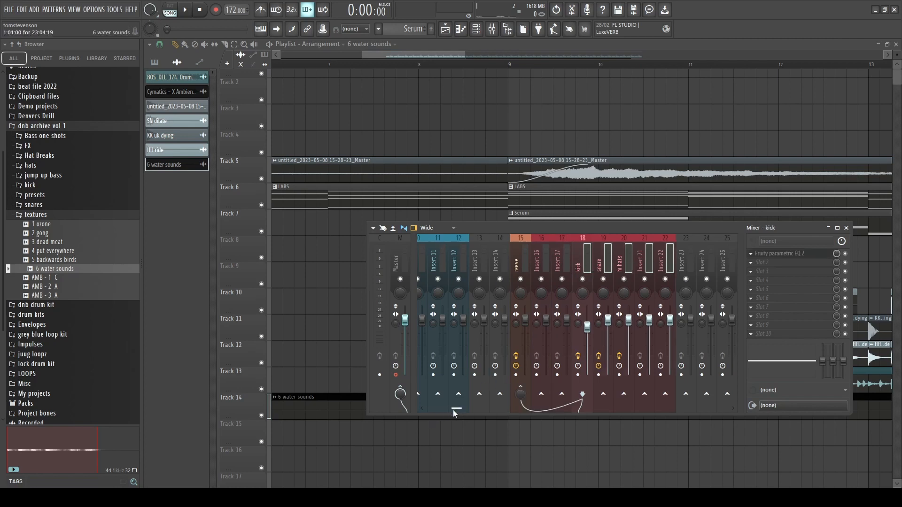
{"action": "scroll", "coordinate": [453, 410], "scroll_direction": "up", "scroll_amount": 5}
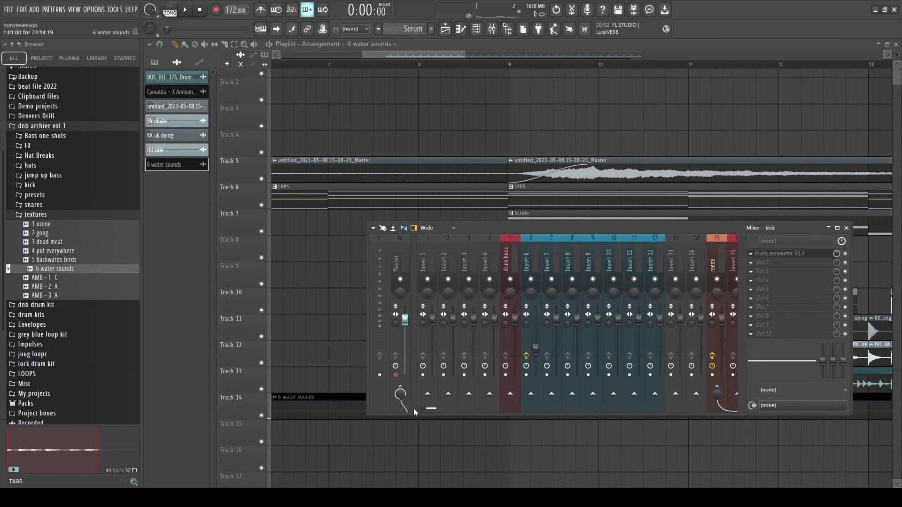
{"action": "left_click", "coordinate": [510, 394], "text": "shift"}
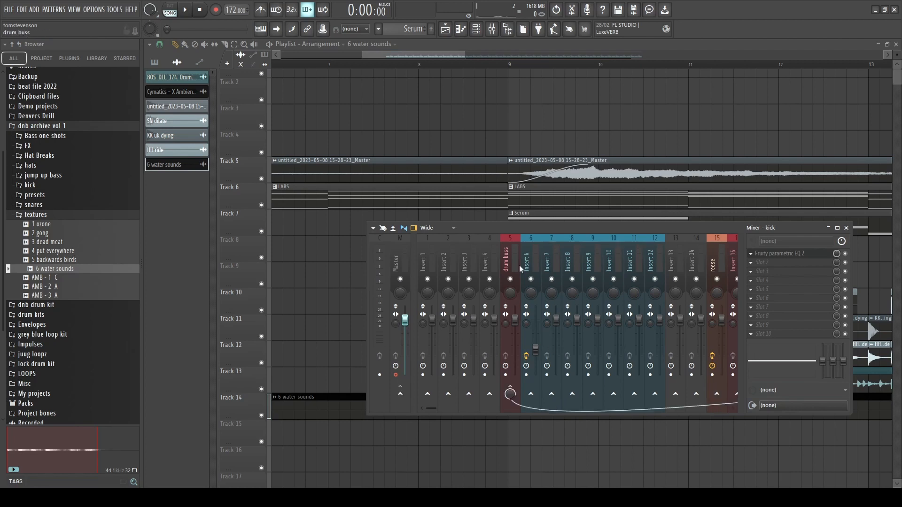
{"action": "left_click", "coordinate": [504, 324]}
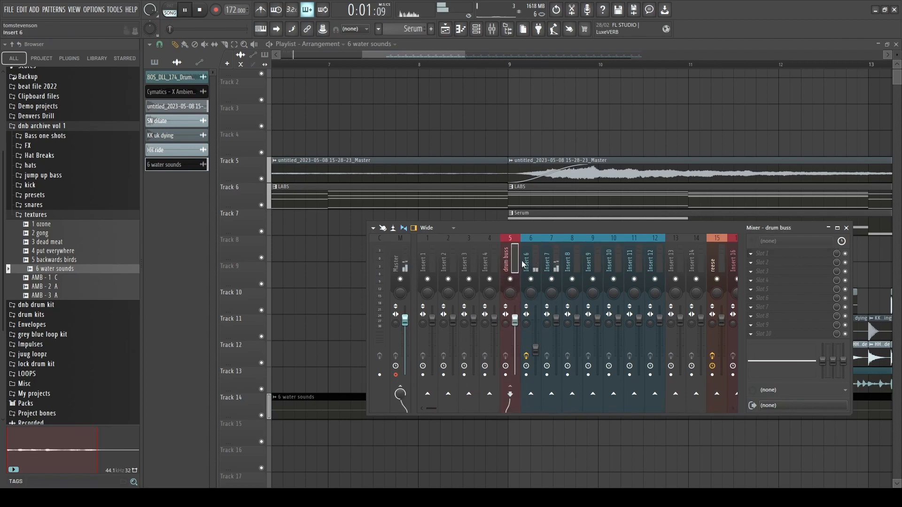
- Restore the sidechain send from the kick to the reese track and check the reese's Fruity Limiter
{"action": "left_click_drag", "start_coordinate": [428, 416], "coordinate": [463, 411]}
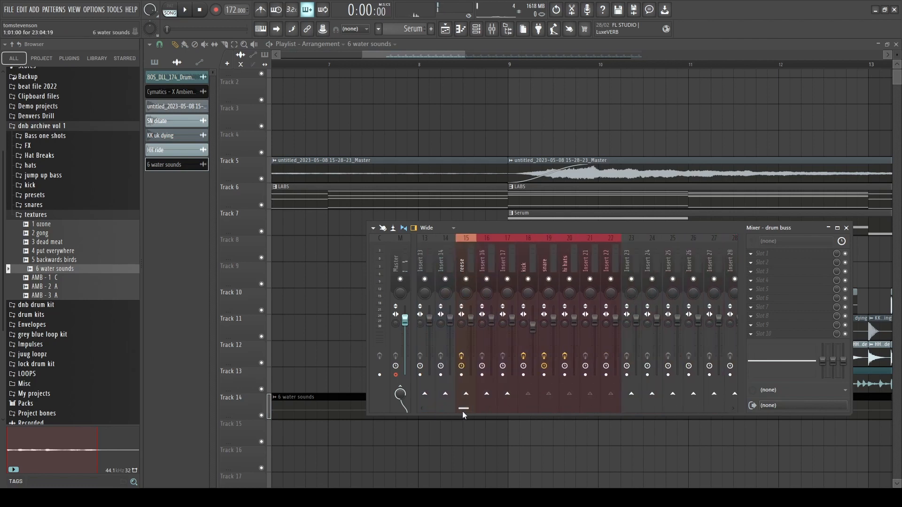
{"action": "left_click", "coordinate": [543, 268]}
{"action": "left_click", "coordinate": [532, 265]}
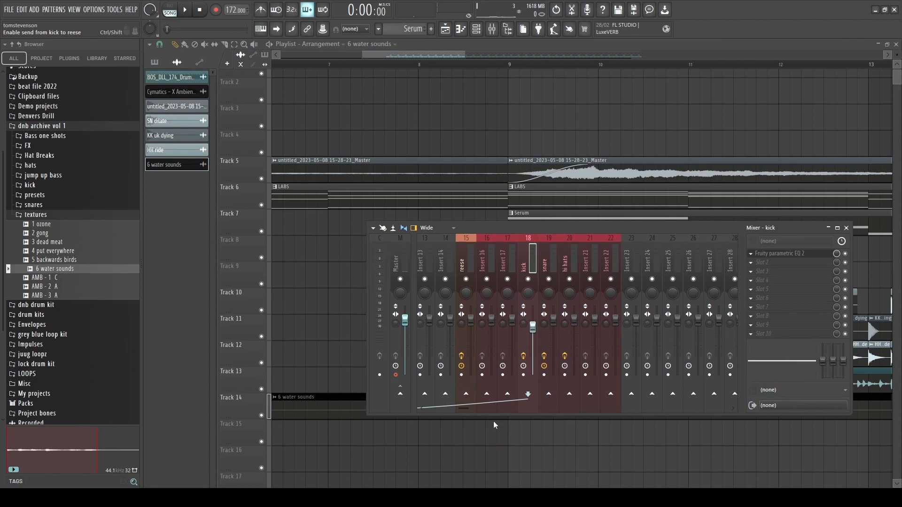
{"action": "left_click", "coordinate": [464, 405]}
{"action": "left_click", "coordinate": [792, 335]}
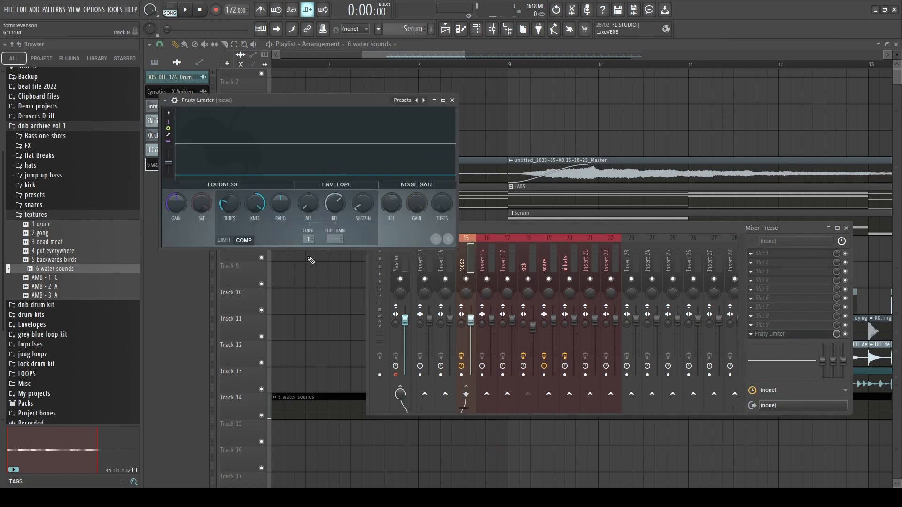
{"action": "left_click", "coordinate": [455, 102]}
- Close the mixer and move the playhead to bar 9
{"action": "left_click", "coordinate": [499, 258]}
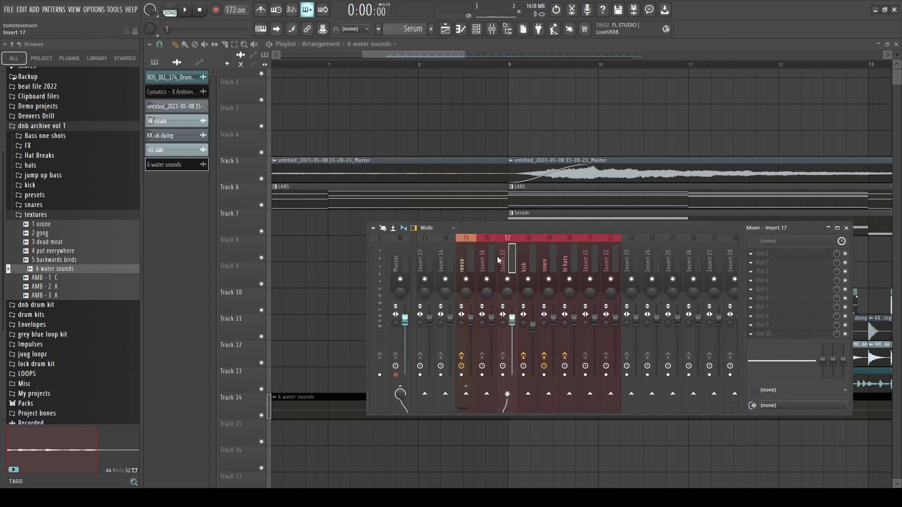
{"action": "scroll", "coordinate": [493, 261], "scroll_direction": "up", "scroll_amount": 4}
{"action": "left_click", "coordinate": [488, 261]}
{"action": "left_click", "coordinate": [509, 65]}
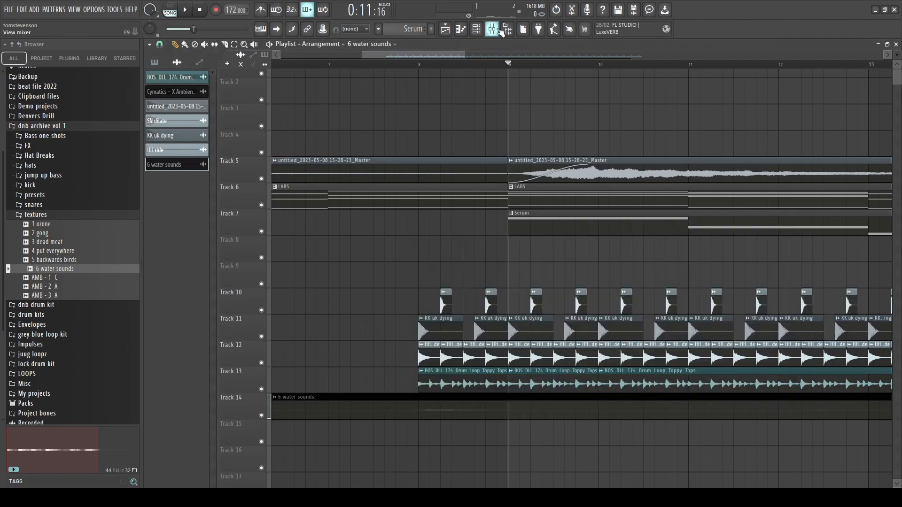
- Open the mixer and lower the drum buss fader slightly while auditioning the drop from bar 9
{"action": "left_click", "coordinate": [495, 30]}
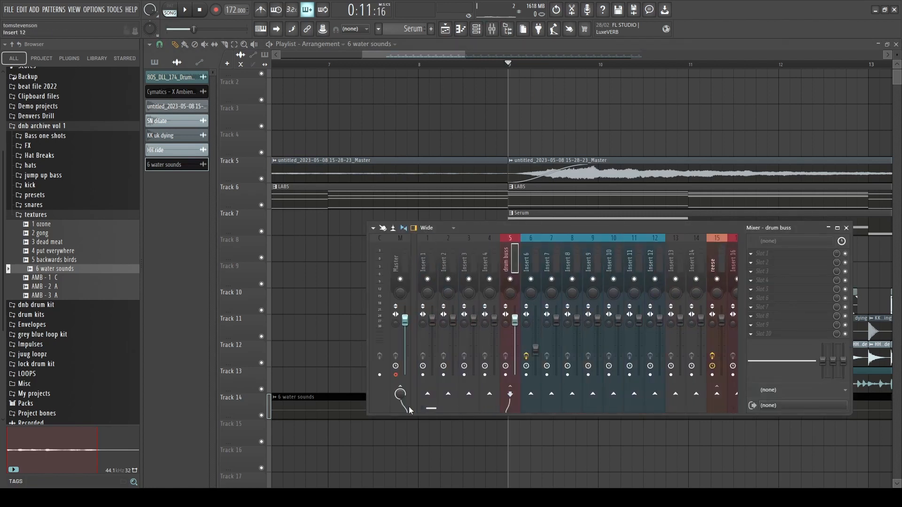
{"action": "key", "text": "space"}
{"action": "key", "text": "space"}
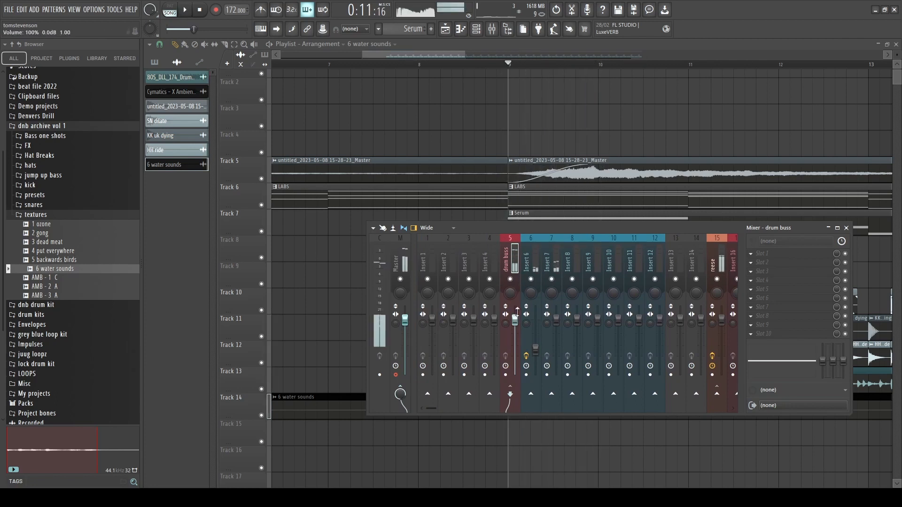
{"action": "key", "text": "space"}
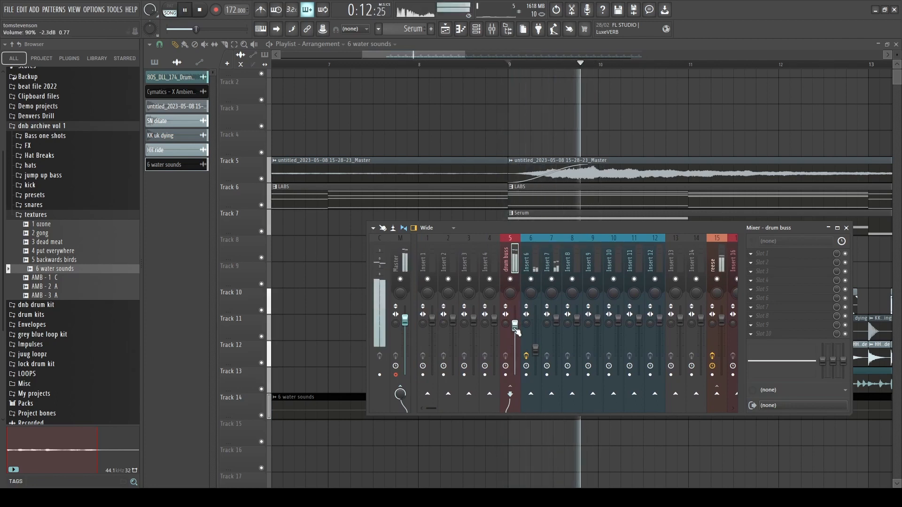
{"action": "key", "text": "space"}
{"action": "left_click_drag", "start_coordinate": [517, 314], "coordinate": [517, 309]}
{"action": "key", "text": "space"}
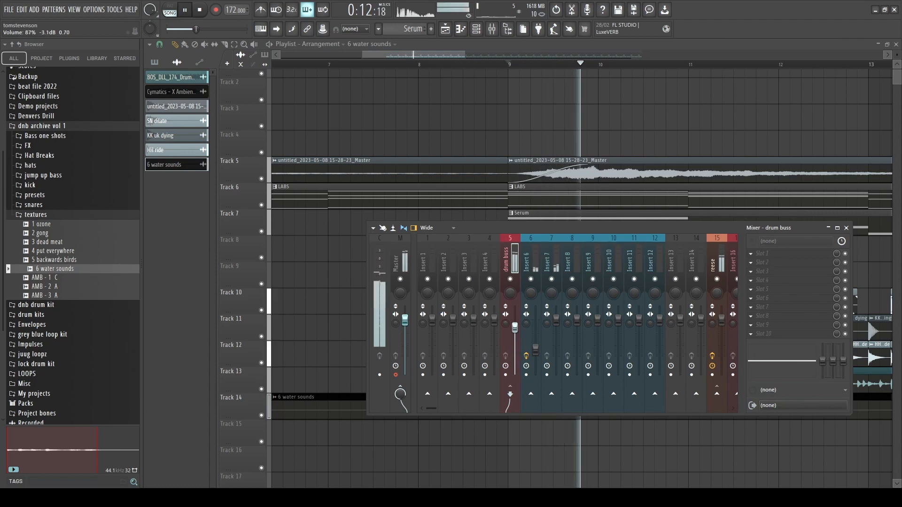
{"action": "key", "text": "space"}
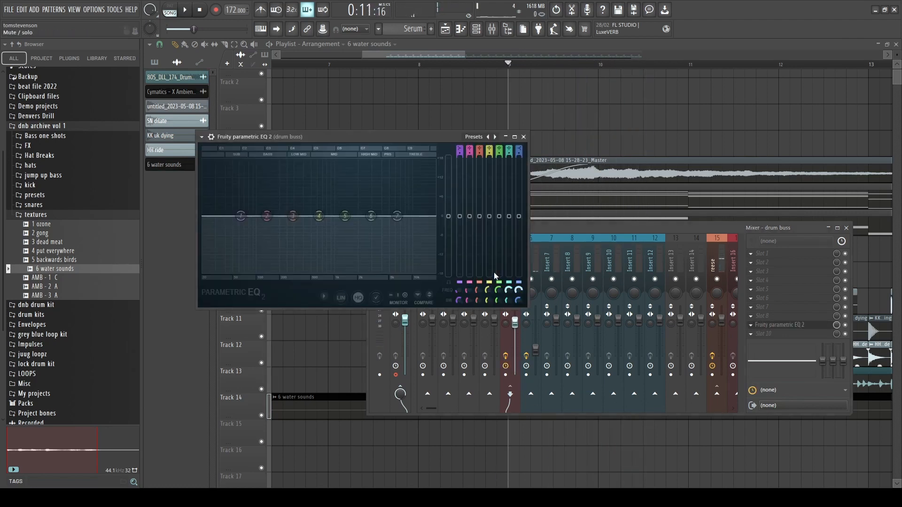
- Add Fruity parametric EQ 2 to the drum buss and narrow it to the mids with band 1 high pass and band 7 low pass
{"action": "left_click", "coordinate": [494, 136]}
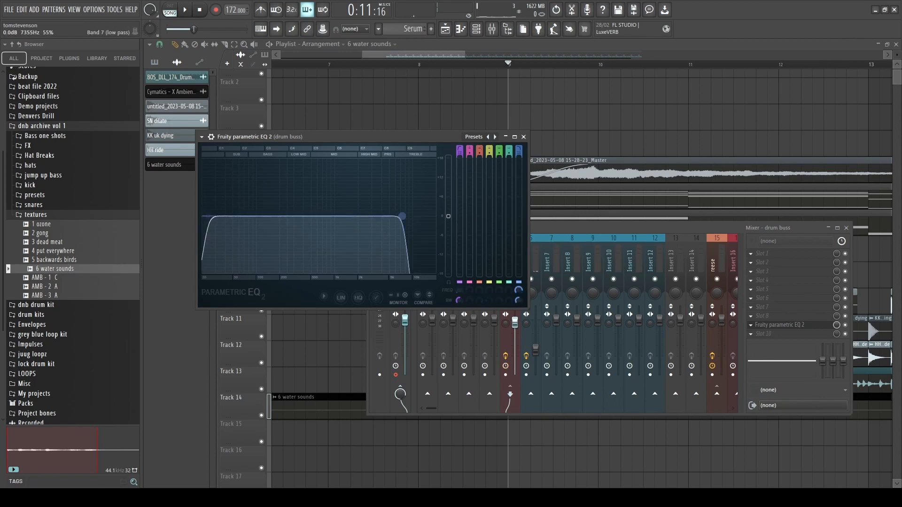
{"action": "left_click_drag", "start_coordinate": [197, 216], "coordinate": [348, 216]}
{"action": "key", "text": "space"}
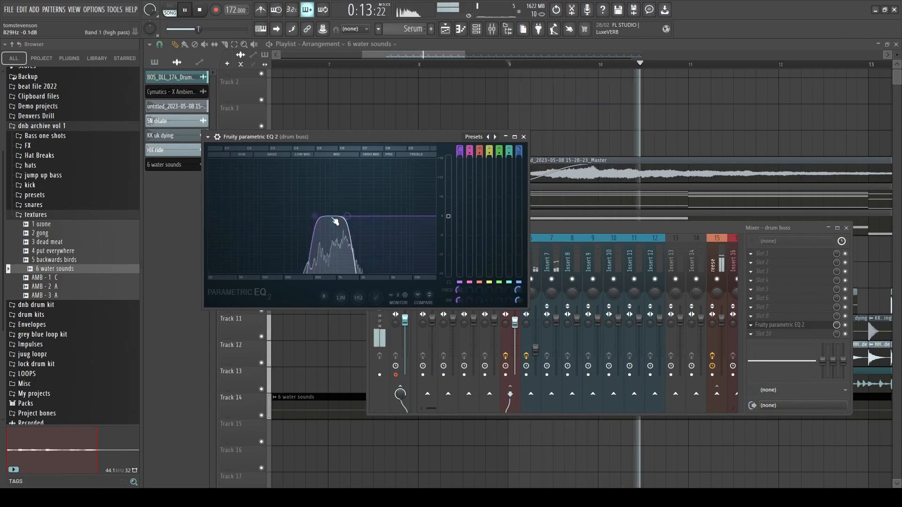
{"action": "key", "text": "space"}
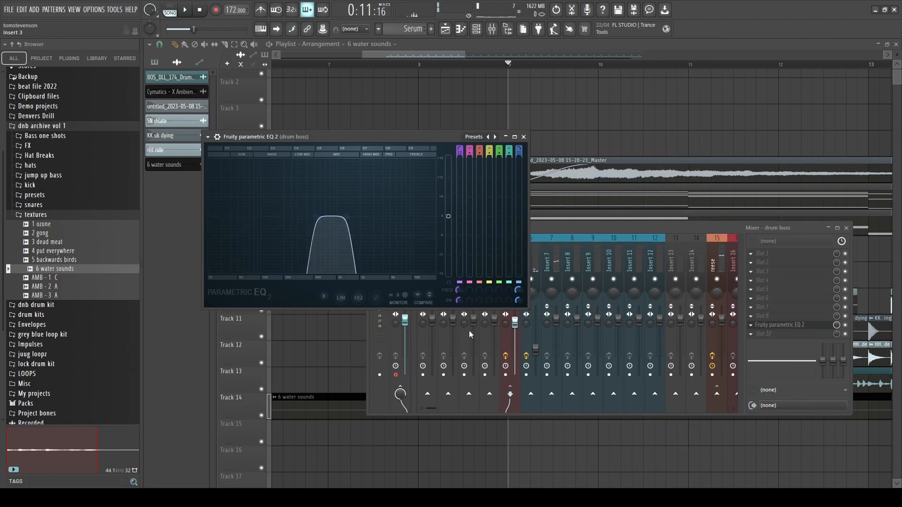
- Create an automation clip for the drum buss EQ's band 7 frequency and place it on Track 15
{"action": "left_click_drag", "start_coordinate": [519, 290], "coordinate": [519, 293]}
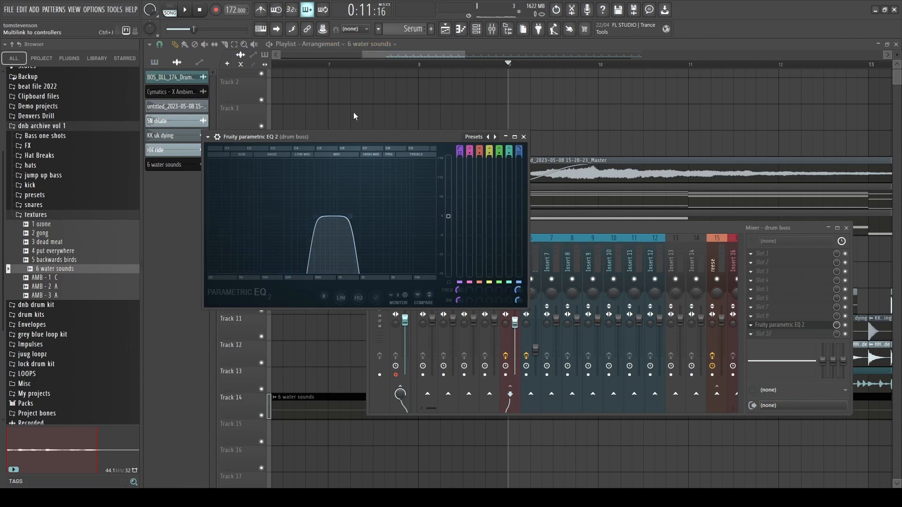
{"action": "left_click", "coordinate": [361, 92]}
{"action": "left_click_drag", "start_coordinate": [458, 74], "coordinate": [397, 433]}
{"action": "scroll", "coordinate": [424, 396], "scroll_direction": "down", "scroll_amount": 5}
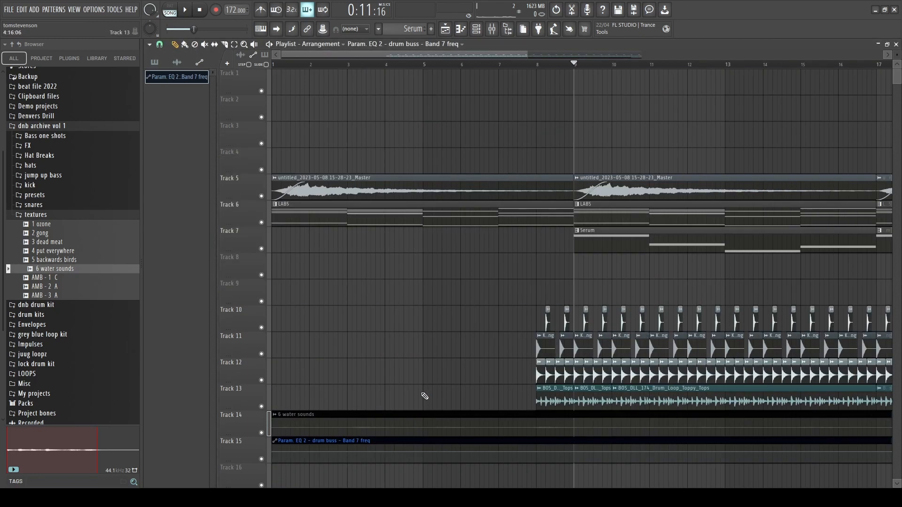
- Add points to the band 7 frequency automation so it rises from its lowest at bar 8 to fully open at bar 9
{"action": "scroll", "coordinate": [538, 416], "scroll_direction": "up", "scroll_amount": 5}
{"action": "scroll", "coordinate": [538, 411], "scroll_direction": "down", "scroll_amount": 2}
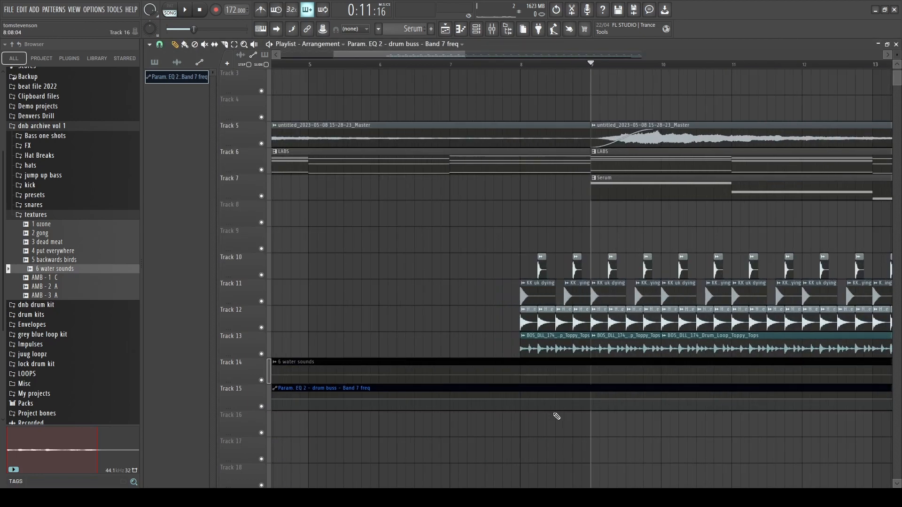
{"action": "right_click", "coordinate": [506, 401]}
{"action": "left_click_drag", "start_coordinate": [507, 400], "coordinate": [506, 420]}
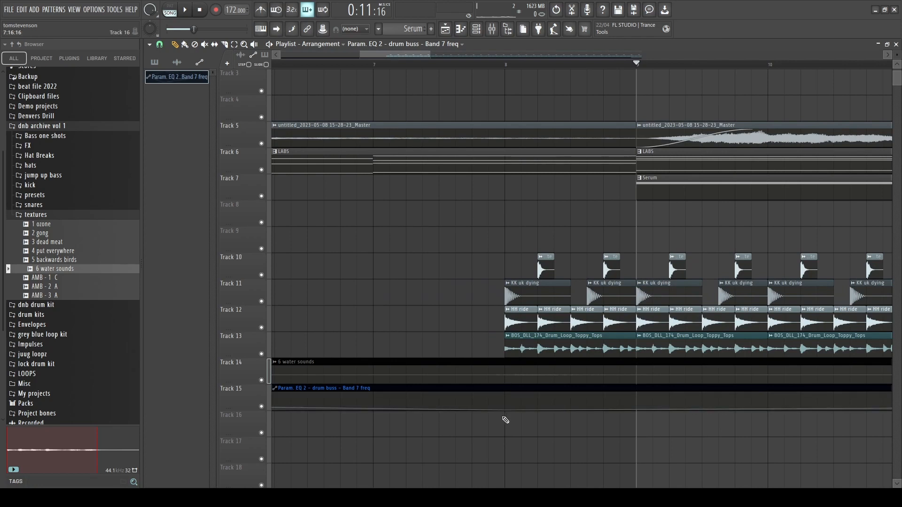
{"action": "right_click", "coordinate": [586, 402]}
{"action": "left_click_drag", "start_coordinate": [586, 402], "coordinate": [637, 387]}
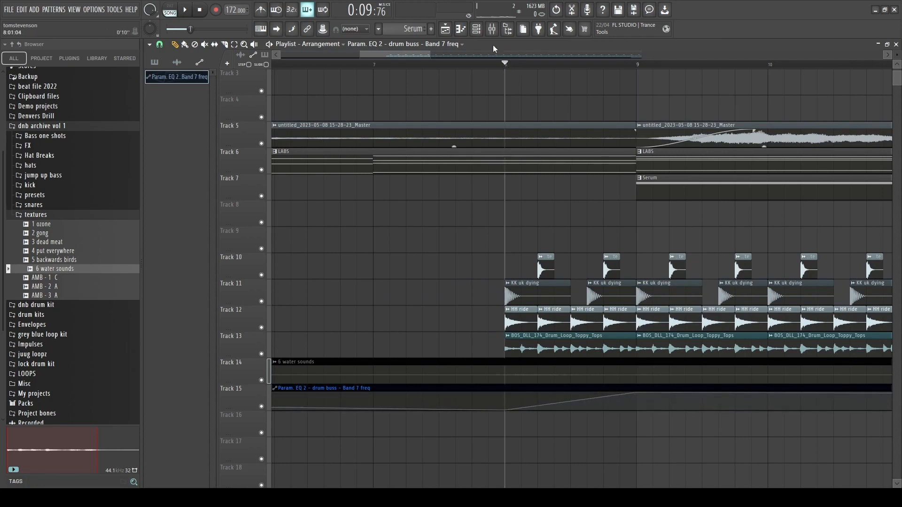
- Audition the sweep in the drum buss EQ, create an automation clip for its band 1 frequency and place it on Track 16
{"action": "left_click", "coordinate": [498, 29]}
{"action": "left_click", "coordinate": [782, 326]}
{"action": "key", "text": "space"}
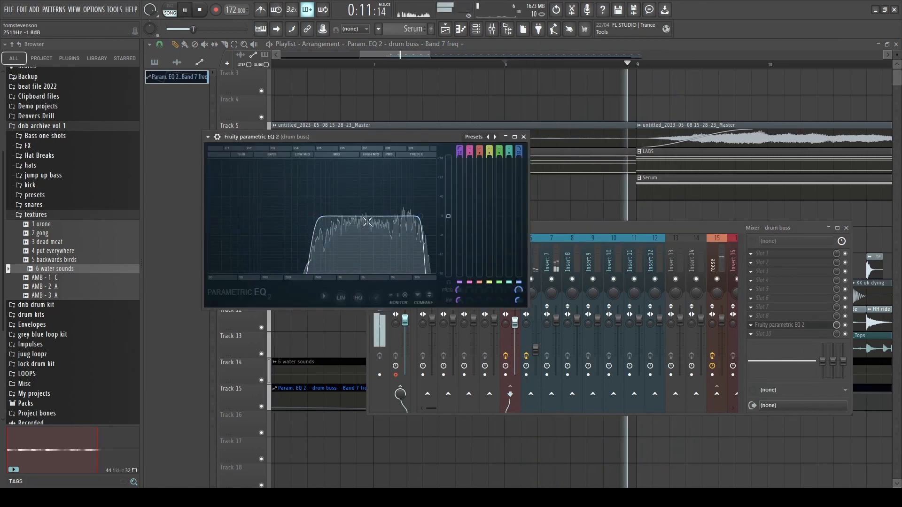
{"action": "key", "text": "space"}
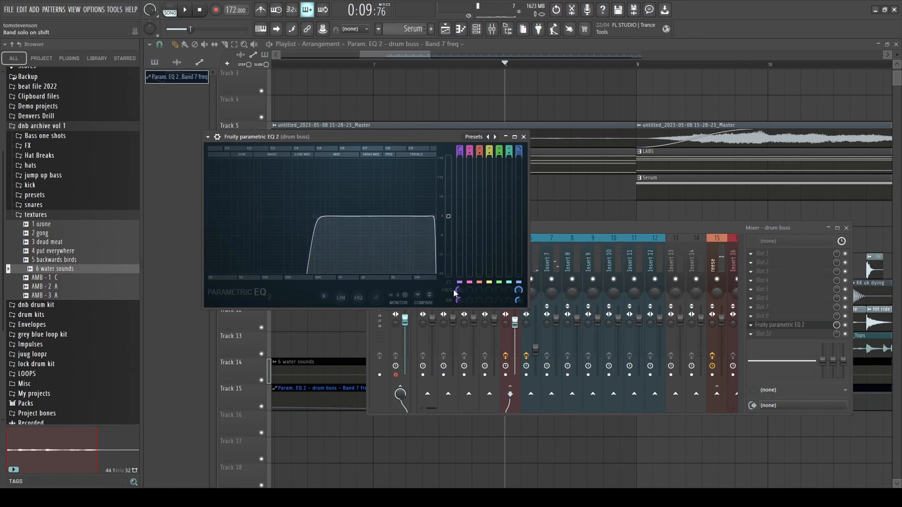
{"action": "left_click_drag", "start_coordinate": [462, 289], "coordinate": [462, 283]}
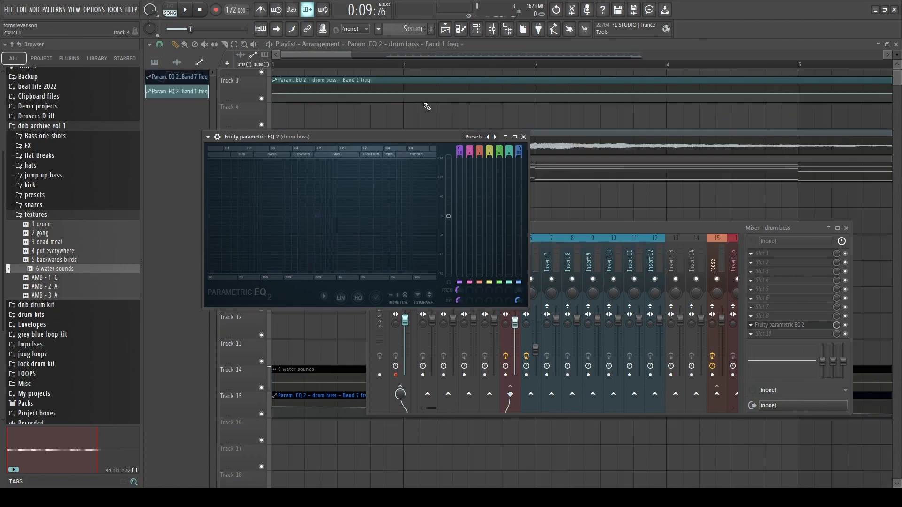
{"action": "key", "text": "F12"}
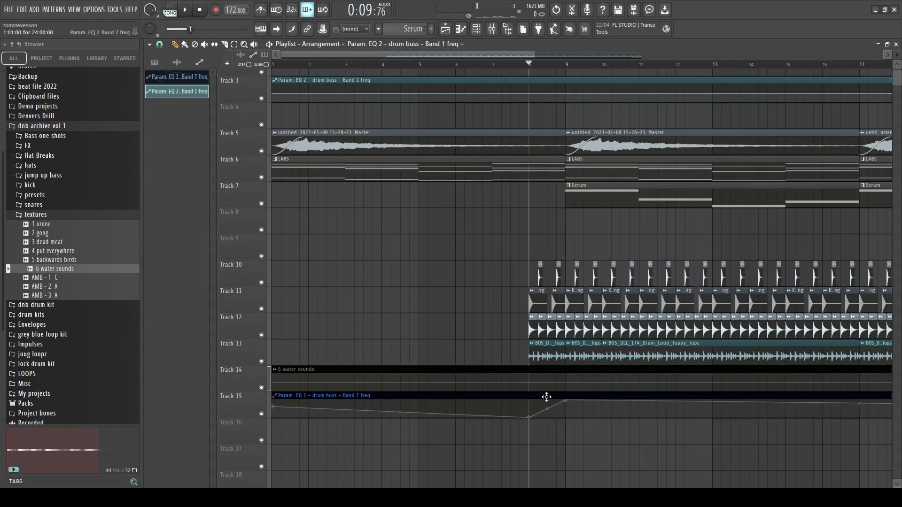
{"action": "left_click_drag", "start_coordinate": [477, 77], "coordinate": [470, 425]}
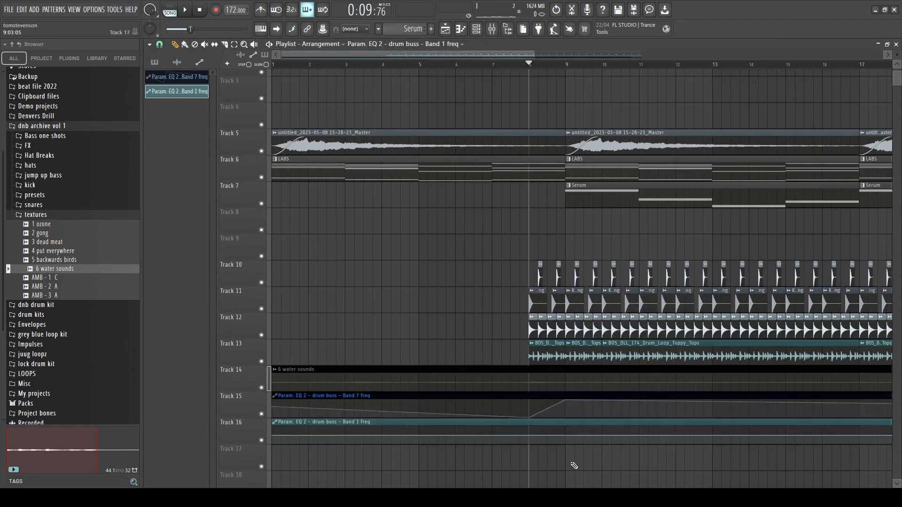
- Shape the band 1 frequency automation to fall from high at bar 8 to its lowest at bar 9, and play it
{"action": "scroll", "coordinate": [509, 428], "scroll_direction": "up", "scroll_amount": 2}
{"action": "left_click_drag", "start_coordinate": [565, 436], "coordinate": [568, 450]}
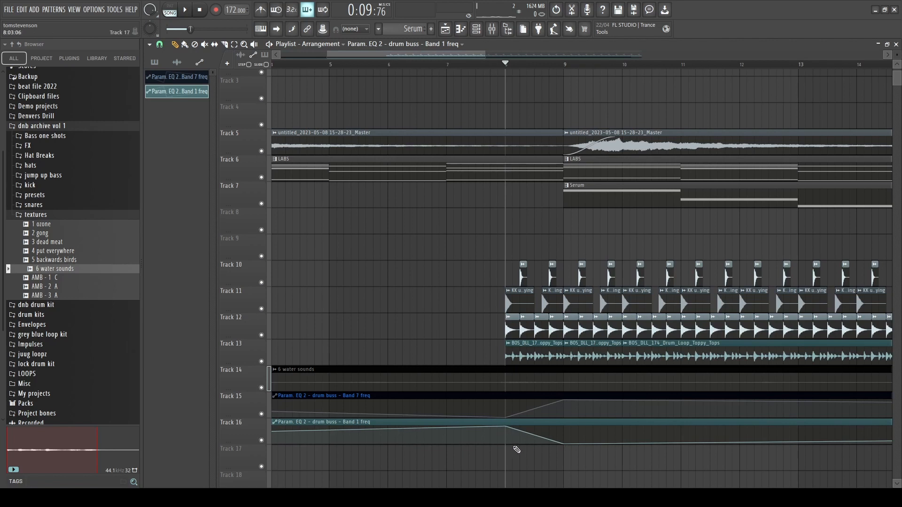
{"action": "key", "text": "space"}
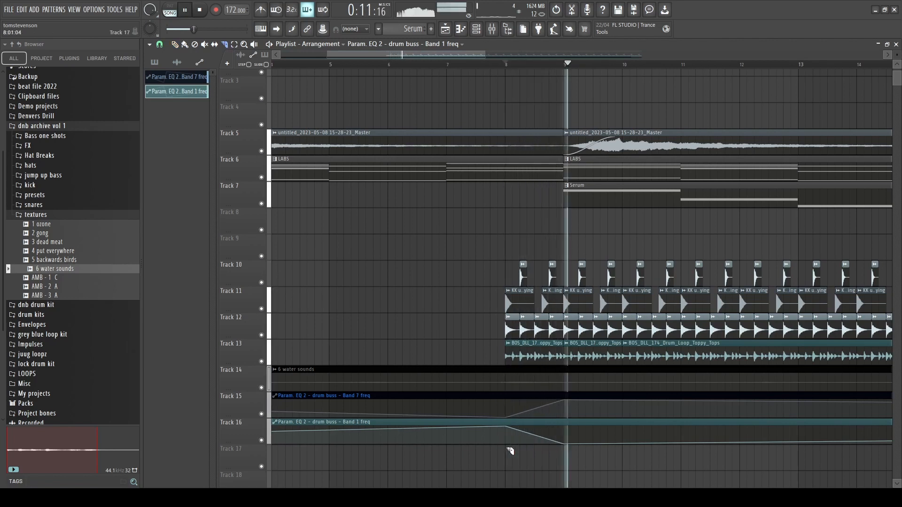
- Slice both EQ automation clips at bars 8 and 9 and delete the parts outside that bar
{"action": "left_click_drag", "start_coordinate": [510, 451], "coordinate": [502, 397]}
{"action": "key", "text": "space"}
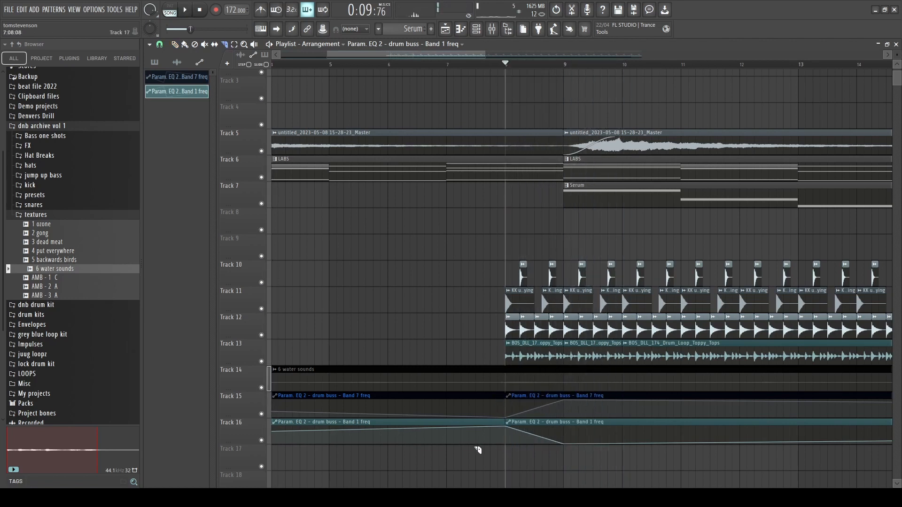
{"action": "right_click", "coordinate": [479, 419]}
{"action": "scroll", "coordinate": [565, 451], "scroll_direction": "up", "scroll_amount": 3}
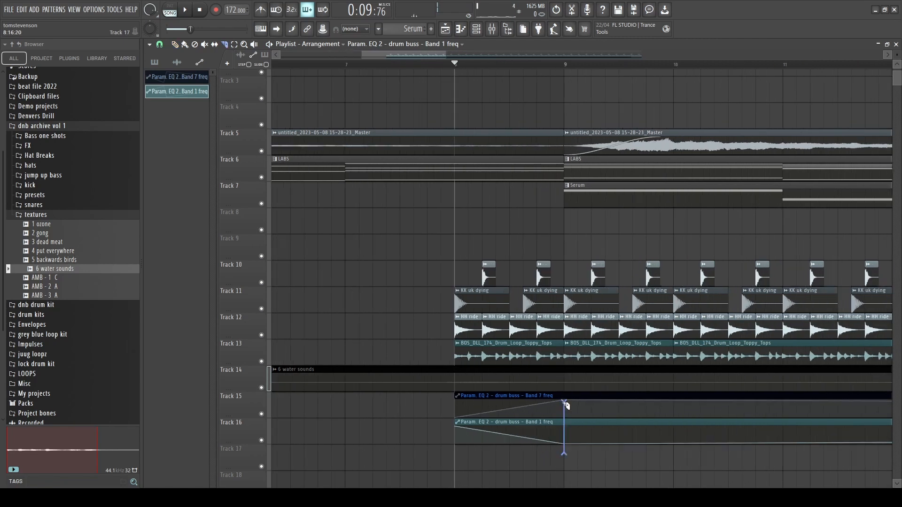
{"action": "right_click", "coordinate": [595, 444]}
{"action": "right_click", "coordinate": [594, 411]}
- Curve the ramps of both EQ automation clips, bending band 7 upward and band 1 downward, and audition the transition
{"action": "key", "text": "space"}
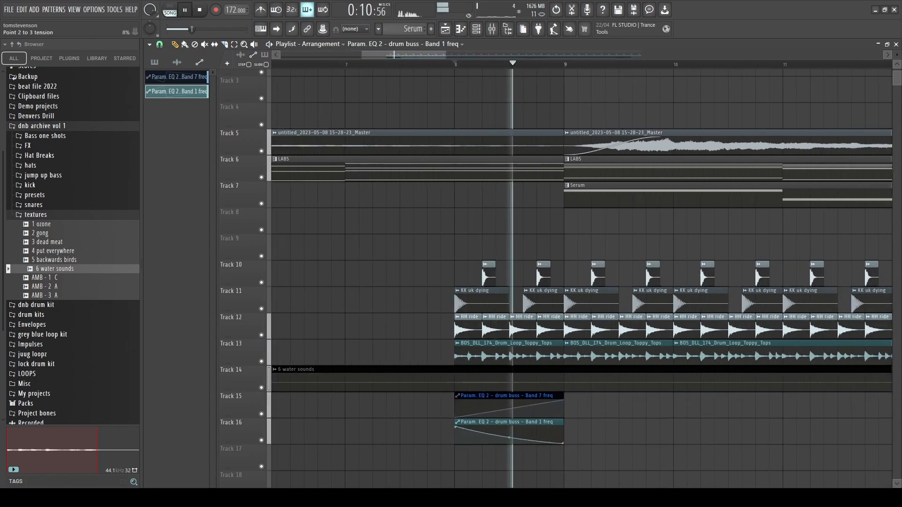
{"action": "left_click_drag", "start_coordinate": [510, 411], "coordinate": [508, 405]}
{"action": "scroll", "coordinate": [489, 411], "scroll_direction": "down", "scroll_amount": 5}
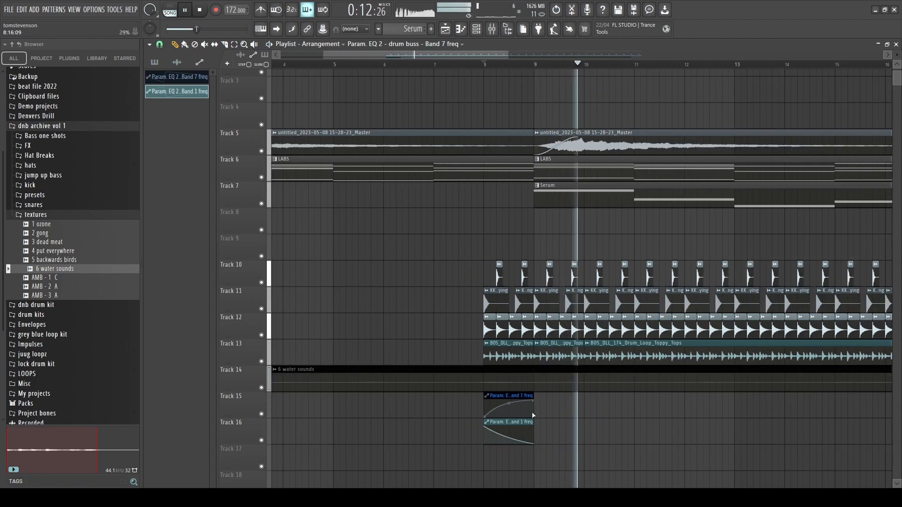
{"action": "key", "text": "space"}
{"action": "key", "text": "space"}
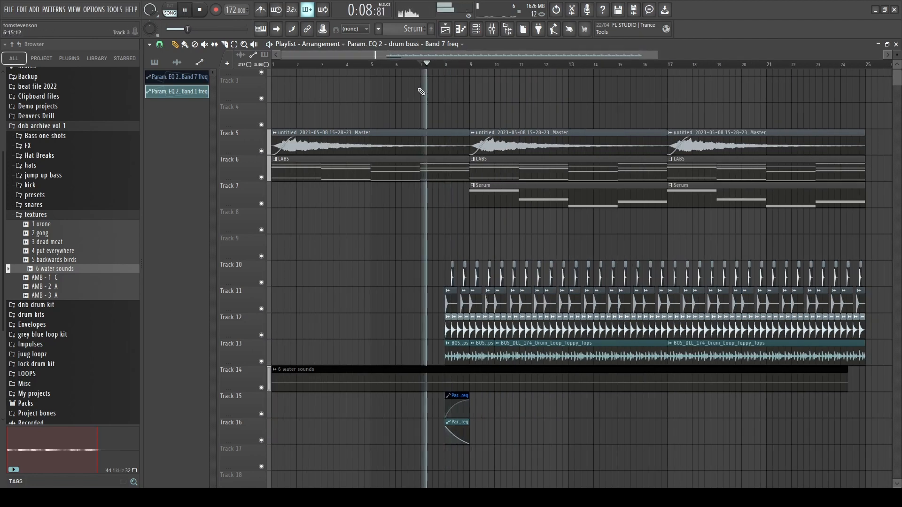
- Browse the FX folder of dnb archive vol 1, audition the risers and place riser 5 on Track 9
{"action": "left_click", "coordinate": [99, 215]}
{"action": "left_click", "coordinate": [71, 193]}
{"action": "key", "text": "space"}
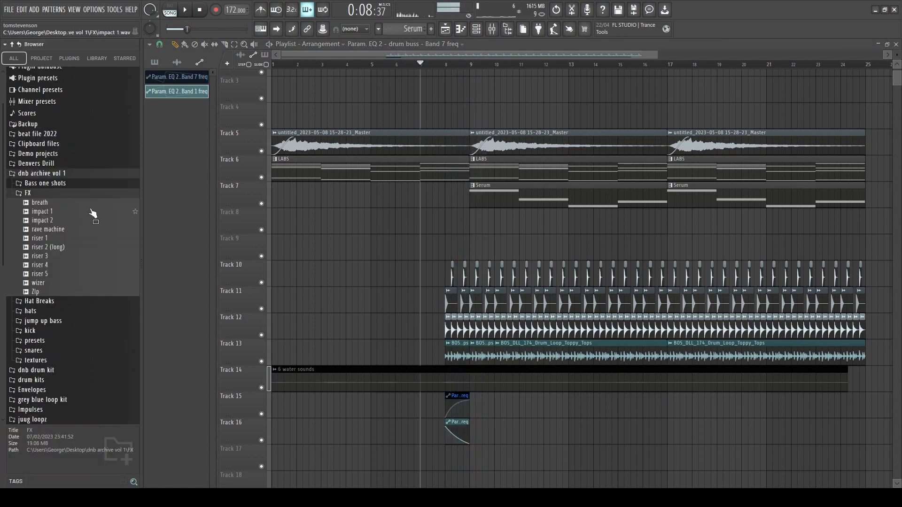
{"action": "left_click", "coordinate": [48, 265]}
{"action": "left_click", "coordinate": [49, 275]}
{"action": "left_click_drag", "start_coordinate": [49, 275], "coordinate": [373, 254]}
{"action": "key", "text": "ctrl+z"}
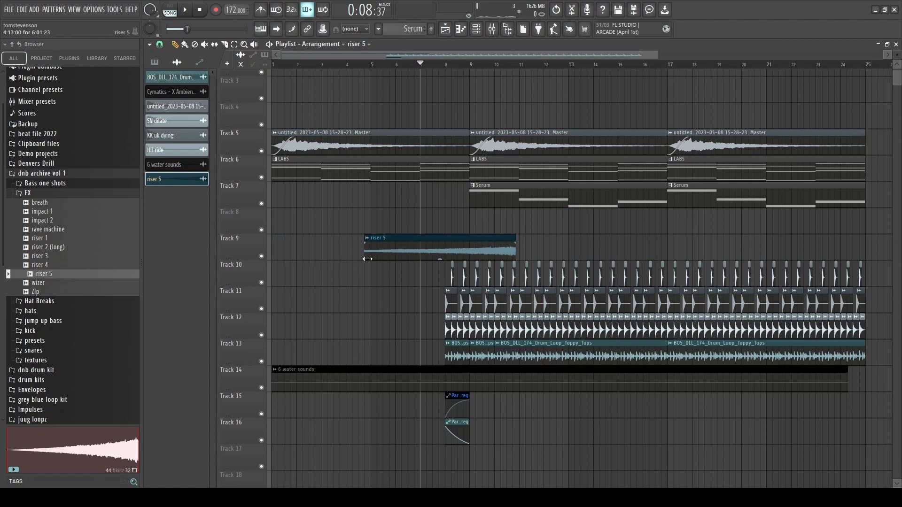
- Move riser 5 to end at bar 9, stretch its start back to bar 1 and play the intro
{"action": "left_click_drag", "start_coordinate": [431, 250], "coordinate": [387, 250]}
{"action": "left_click_drag", "start_coordinate": [332, 253], "coordinate": [273, 253]}
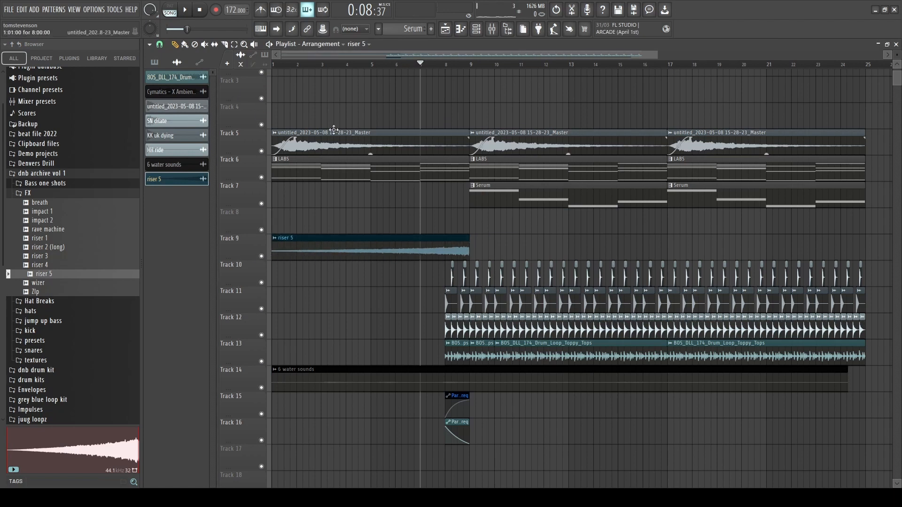
{"action": "key", "text": "space"}
- Lower the channel volume of the riser 5 clip while auditioning it from the start of the intro
{"action": "double_click", "coordinate": [337, 239]}
{"action": "key", "text": "space"}
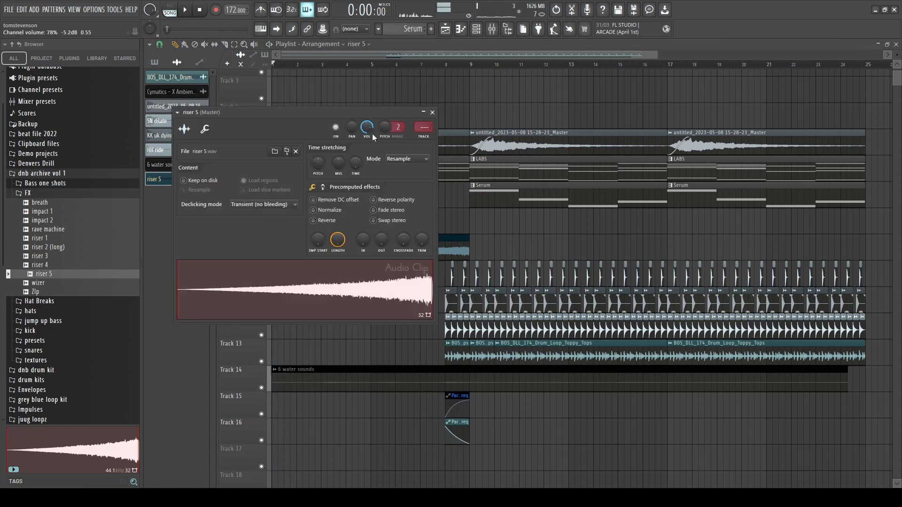
{"action": "key", "text": "Escape"}
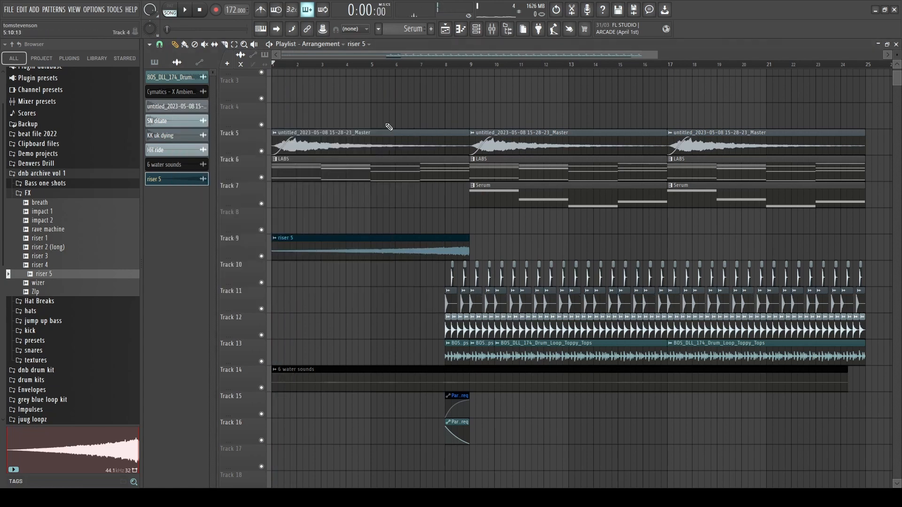
{"action": "double_click", "coordinate": [324, 255]}
{"action": "key", "text": "Escape"}
{"action": "double_click", "coordinate": [385, 252]}
{"action": "key", "text": "Escape"}
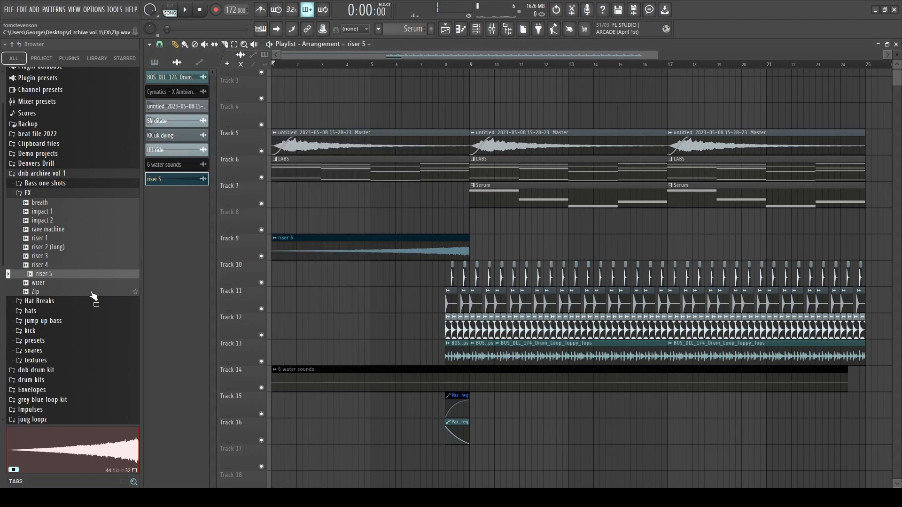
- Preview the rave machine sample, raise riser 5's fade-in, reduce its channel volume to about 9% and play into the drop
{"action": "left_click", "coordinate": [47, 229]}
{"action": "double_click", "coordinate": [389, 247]}
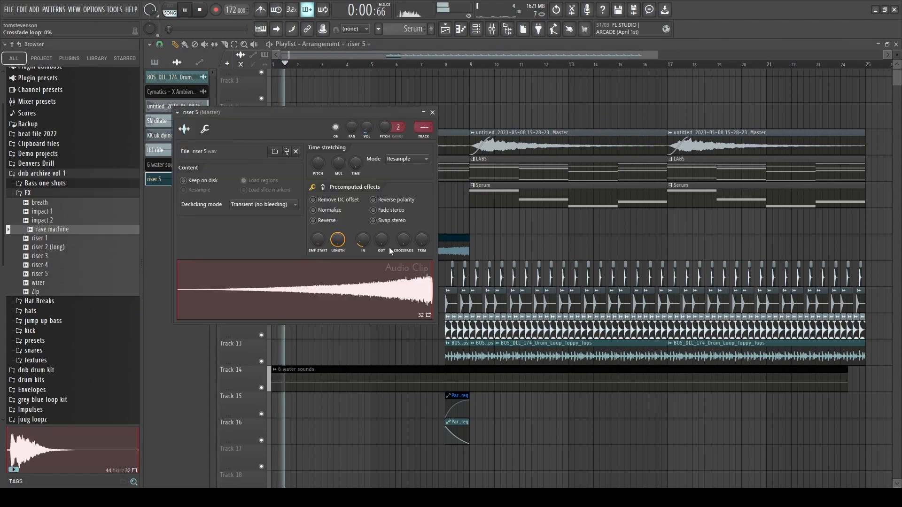
{"action": "key", "text": "space"}
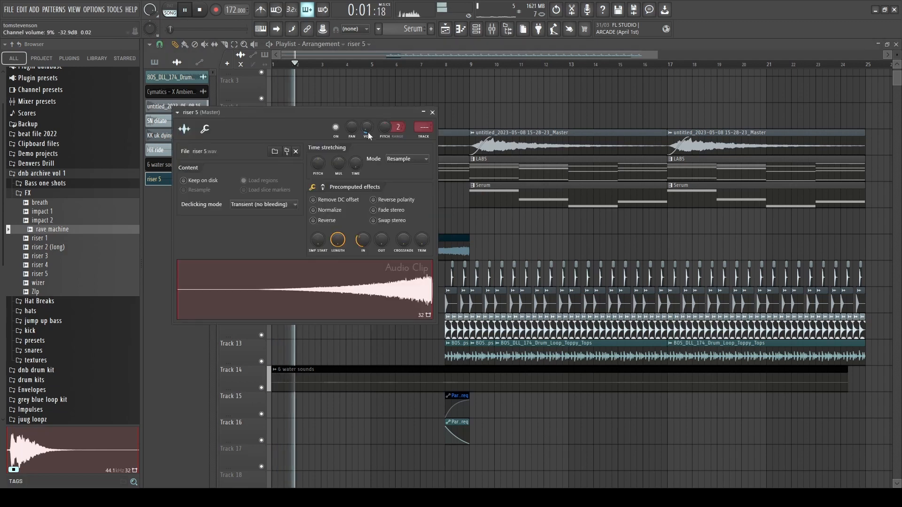
{"action": "key", "text": "Escape"}
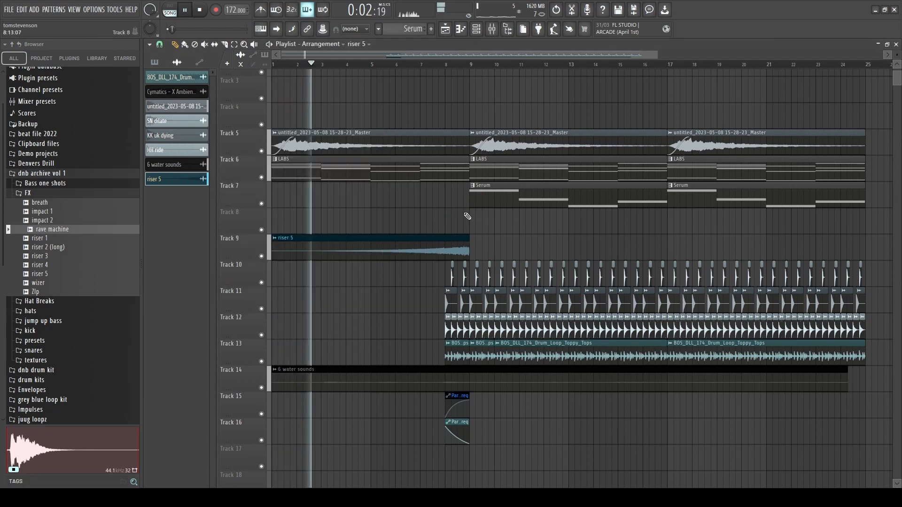
{"action": "double_click", "coordinate": [399, 251]}
{"action": "key", "text": "Escape"}
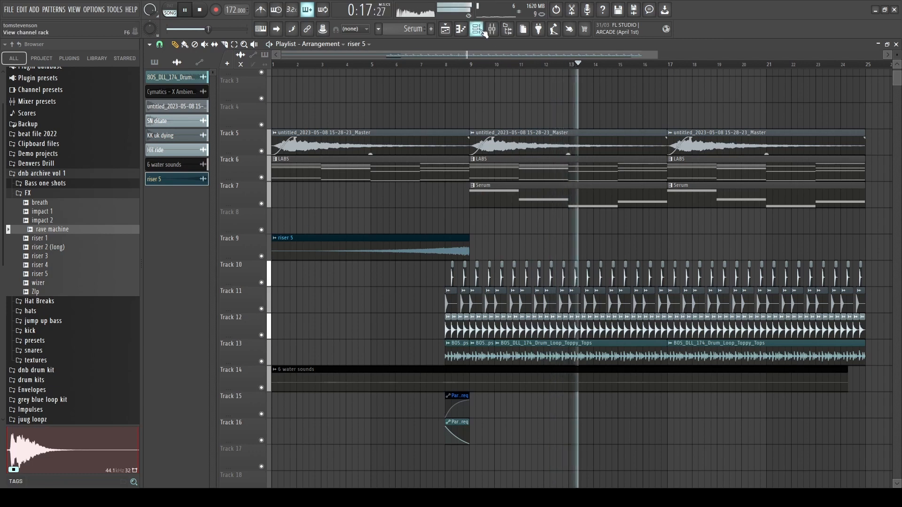
- Toggle the Always portamento option in the reese's Serum instance, play the drop and reopen Serum to check it
{"action": "key", "text": "space"}
{"action": "key", "text": "F6"}
{"action": "left_click", "coordinate": [507, 162]}
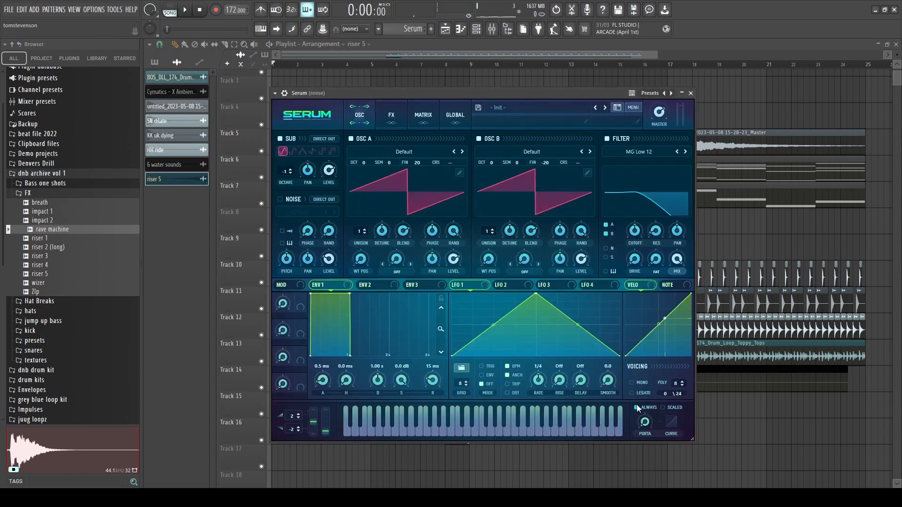
{"action": "left_click", "coordinate": [636, 408]}
{"action": "right_click", "coordinate": [723, 241]}
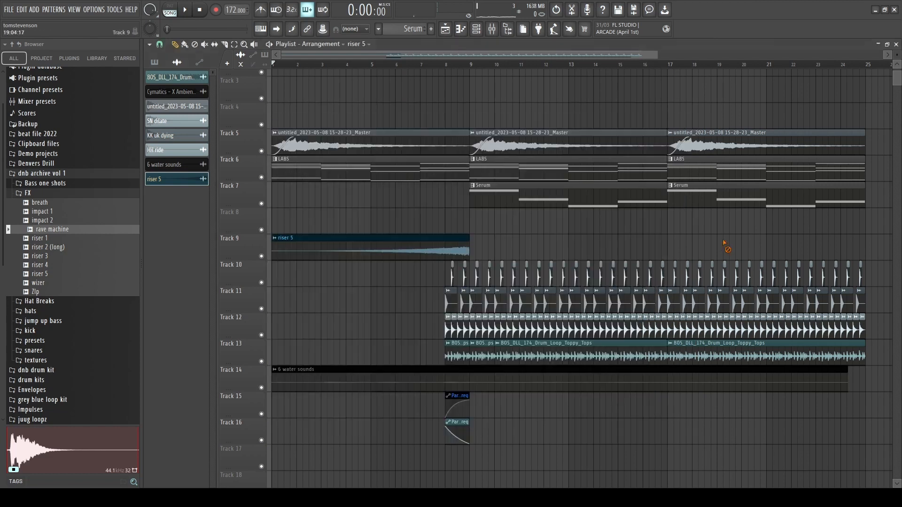
{"action": "key", "text": "space"}
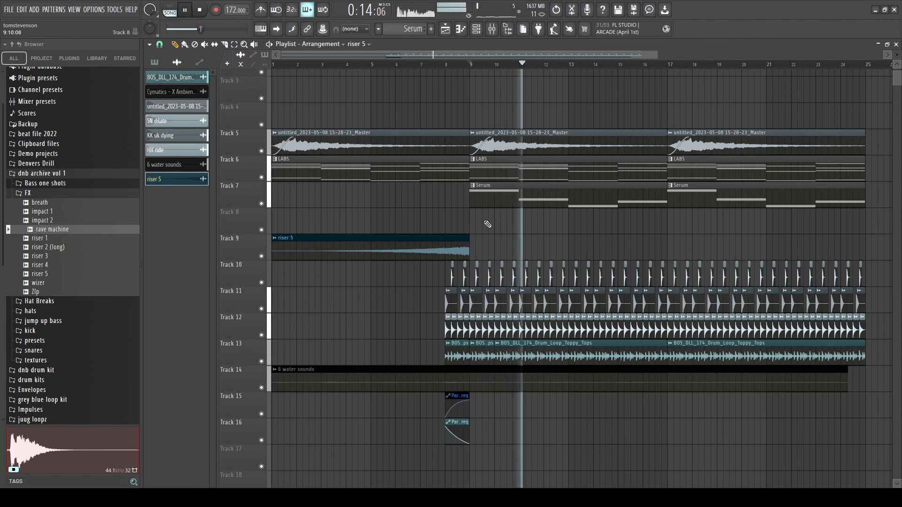
{"action": "left_click", "coordinate": [476, 30]}
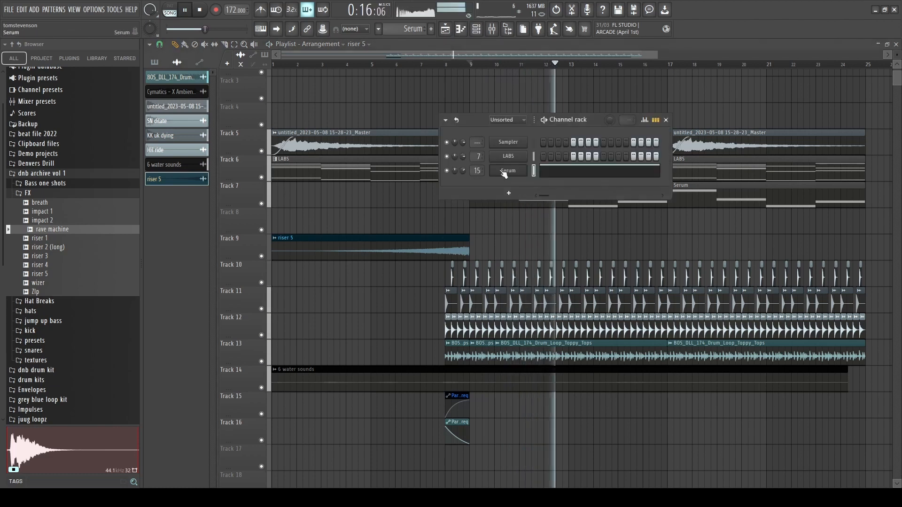
{"action": "left_click", "coordinate": [510, 171]}
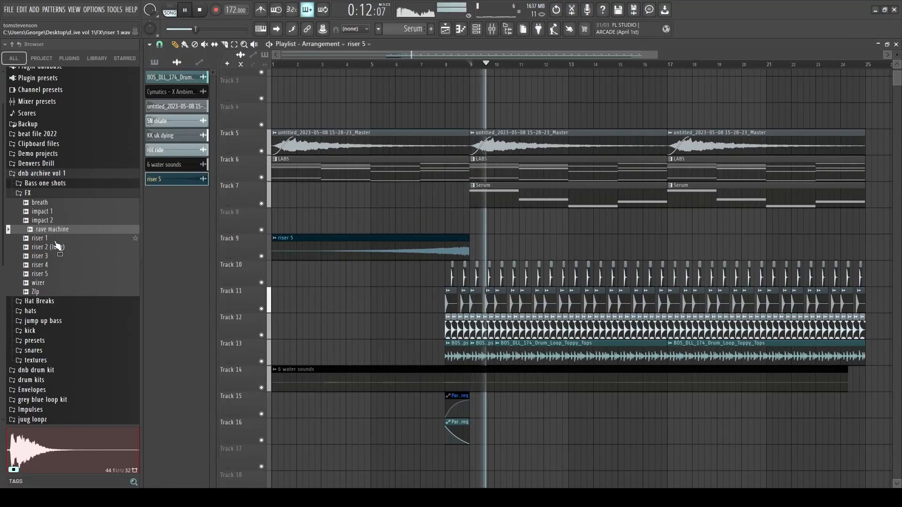
- Browse the textures folder of dnb archive vol 1 and place AMB - 2 A at bar 1 on Track 8
{"action": "left_click", "coordinate": [55, 194]}
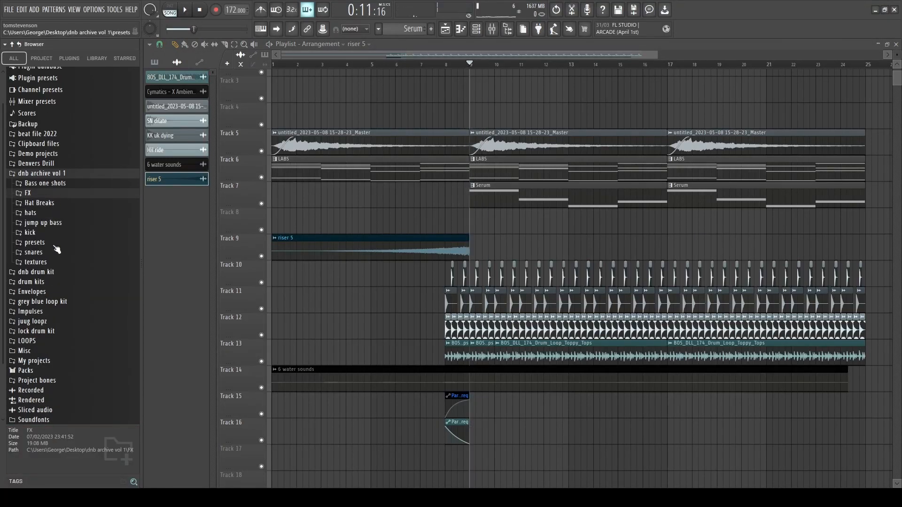
{"action": "scroll", "coordinate": [66, 262], "scroll_direction": "down", "scroll_amount": 3}
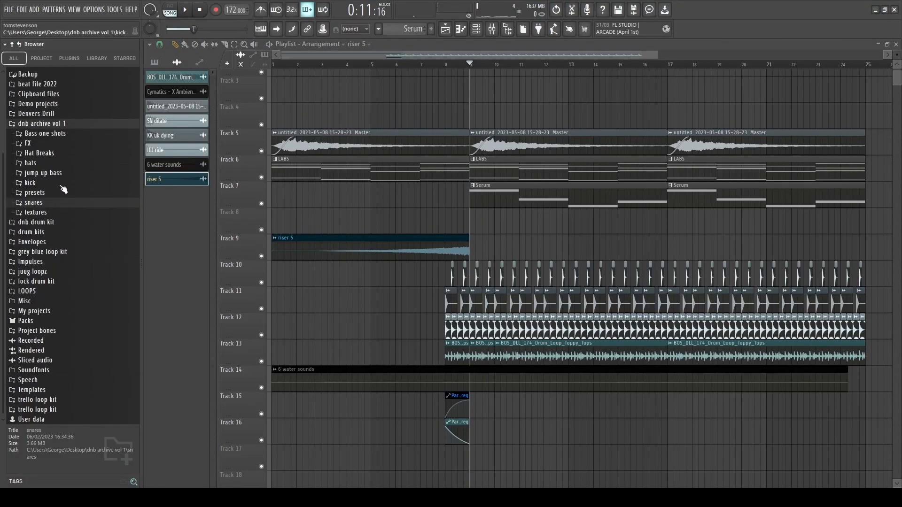
{"action": "left_click", "coordinate": [48, 213]}
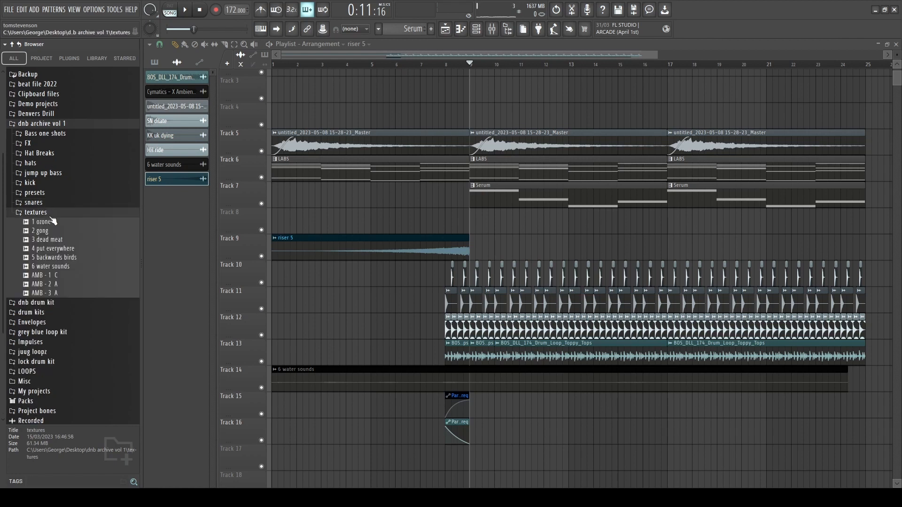
{"action": "left_click", "coordinate": [60, 277]}
{"action": "left_click_drag", "start_coordinate": [60, 286], "coordinate": [292, 215]}
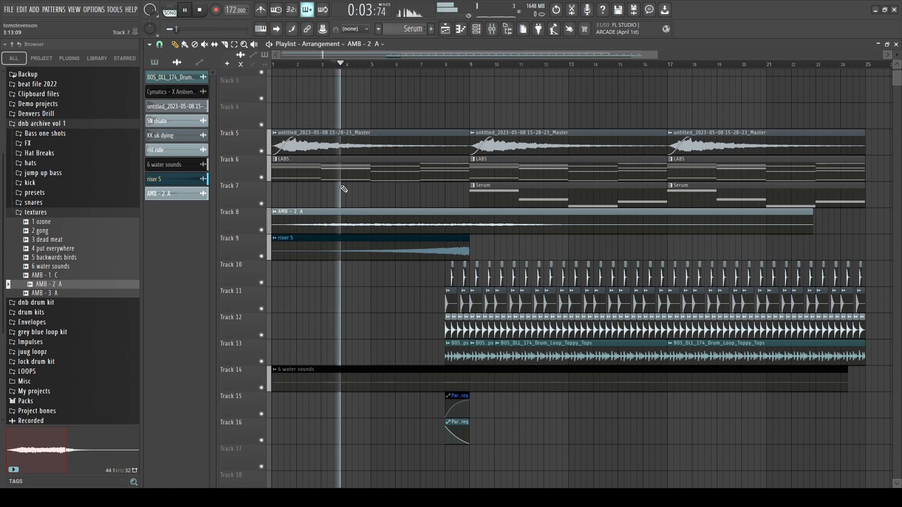
- Lower the channel volume of AMB - 2 A to about 72% and route it to mixer track 6, the pad
{"action": "left_click_drag", "start_coordinate": [330, 176], "coordinate": [329, 181]}
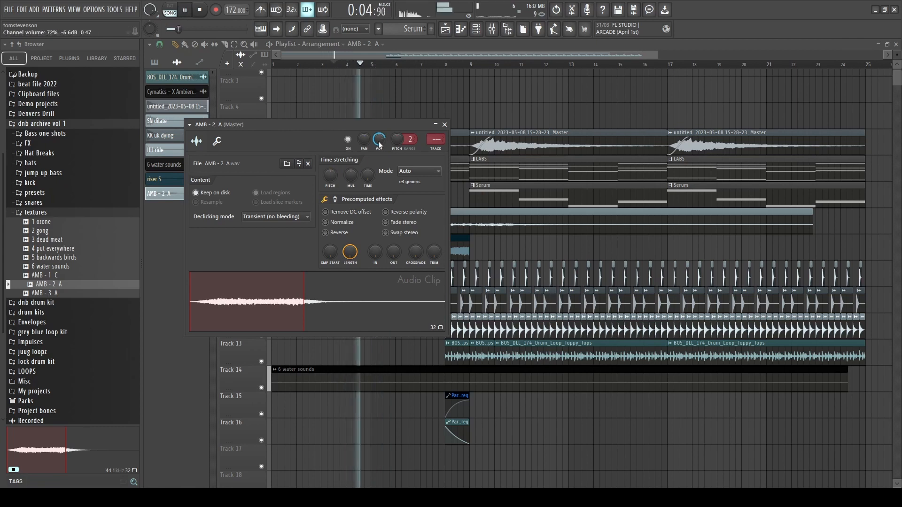
{"action": "key", "text": "Escape"}
{"action": "key", "text": "space"}
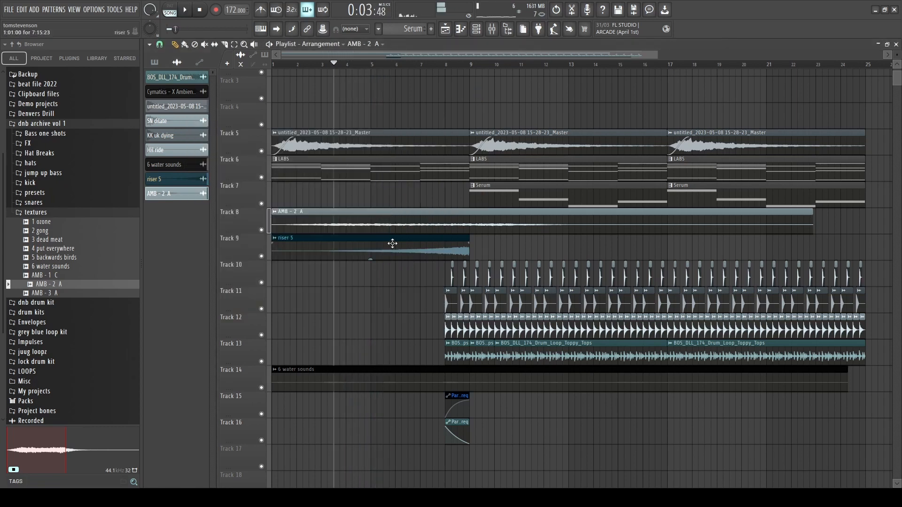
{"action": "key", "text": "F9"}
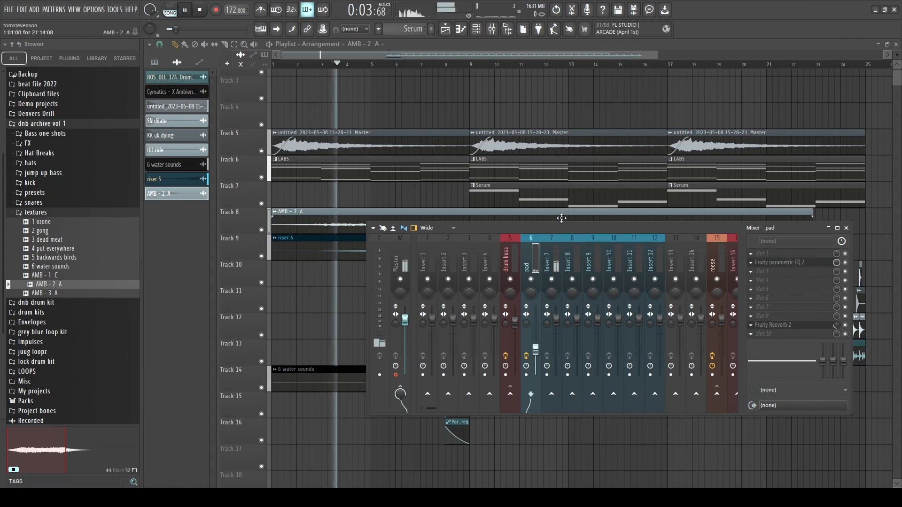
{"action": "double_click", "coordinate": [355, 214]}
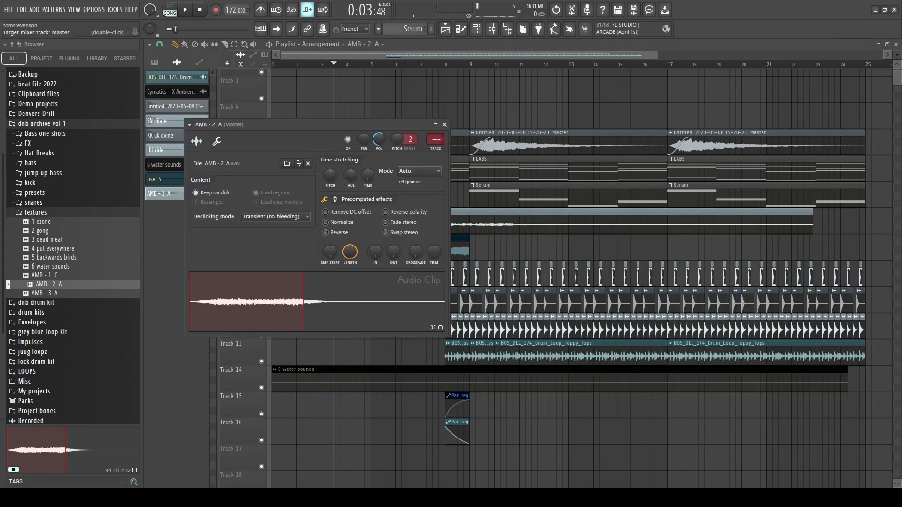
{"action": "key", "text": "space"}
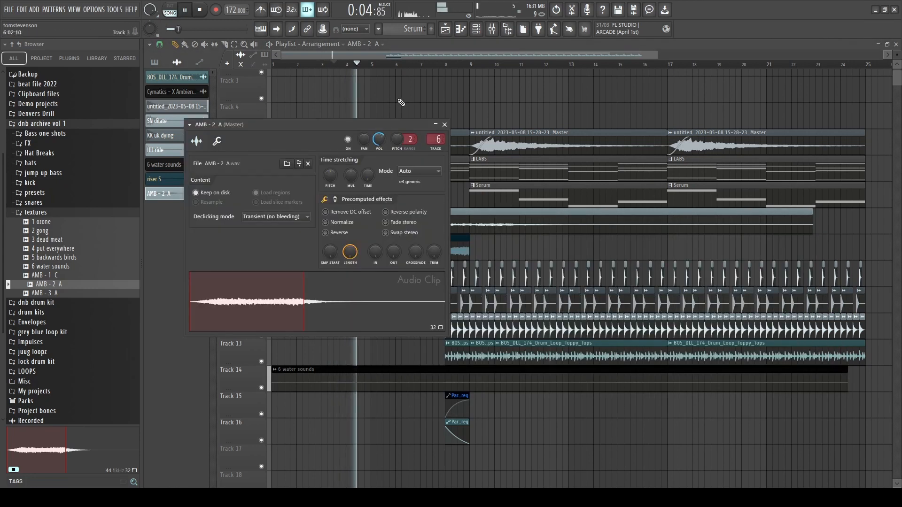
{"action": "left_click", "coordinate": [445, 125]}
- Move the AMB - 2 A clip to Track 4 above the pads and lower its channel volume to about 65%
{"action": "left_click_drag", "start_coordinate": [362, 211], "coordinate": [365, 394]}
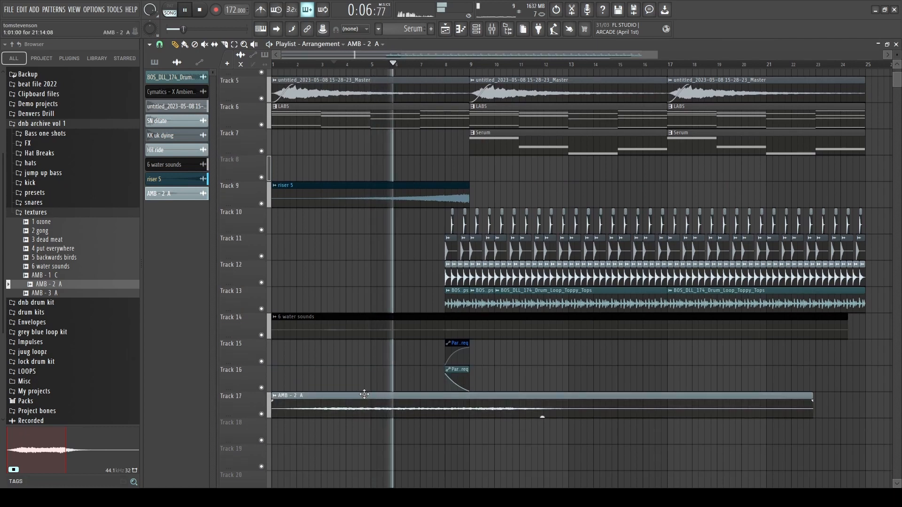
{"action": "key", "text": "space"}
{"action": "scroll", "coordinate": [371, 244], "scroll_direction": "down", "scroll_amount": 3, "text": "ctrl"}
{"action": "scroll", "coordinate": [369, 162], "scroll_direction": "up", "scroll_amount": 3}
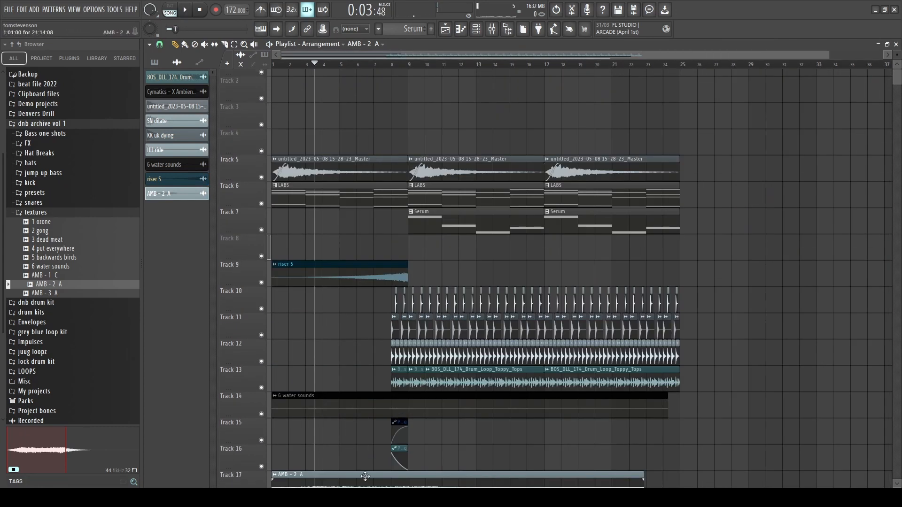
{"action": "left_click_drag", "start_coordinate": [365, 477], "coordinate": [372, 135]}
{"action": "double_click", "coordinate": [354, 137]}
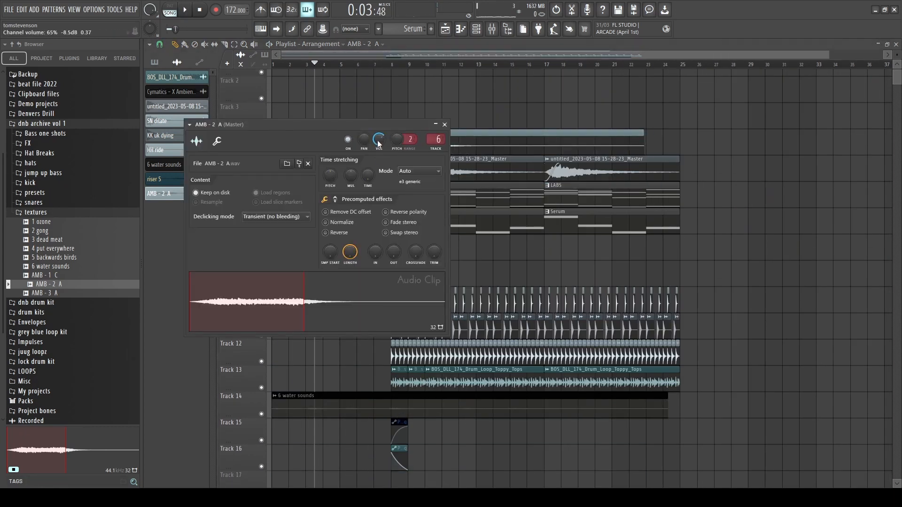
{"action": "left_click", "coordinate": [445, 125]}
- Slice the AMB - 2 A clip at bar 13, fill Track 4 up to bar 25 with a second piece and play into the drop
{"action": "scroll", "coordinate": [479, 130], "scroll_direction": "up", "scroll_amount": 3, "text": "ctrl"}
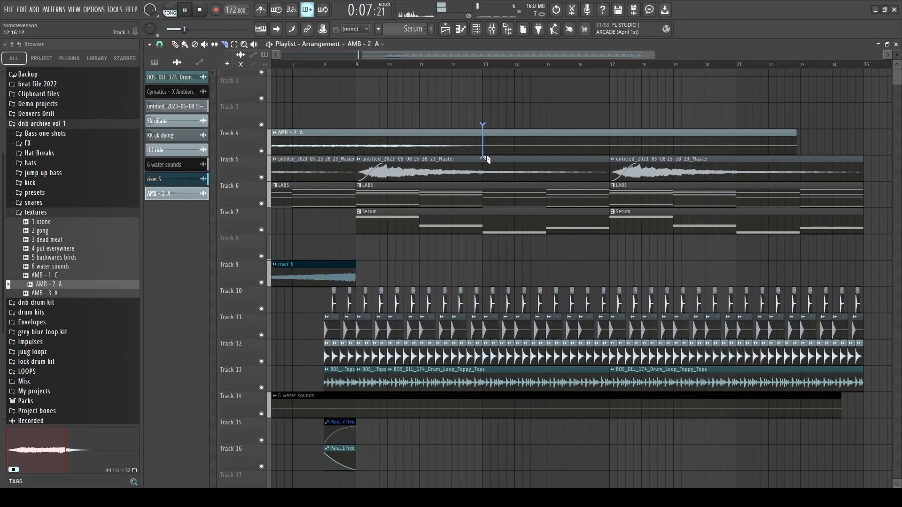
{"action": "left_click_drag", "start_coordinate": [486, 160], "coordinate": [486, 160]}
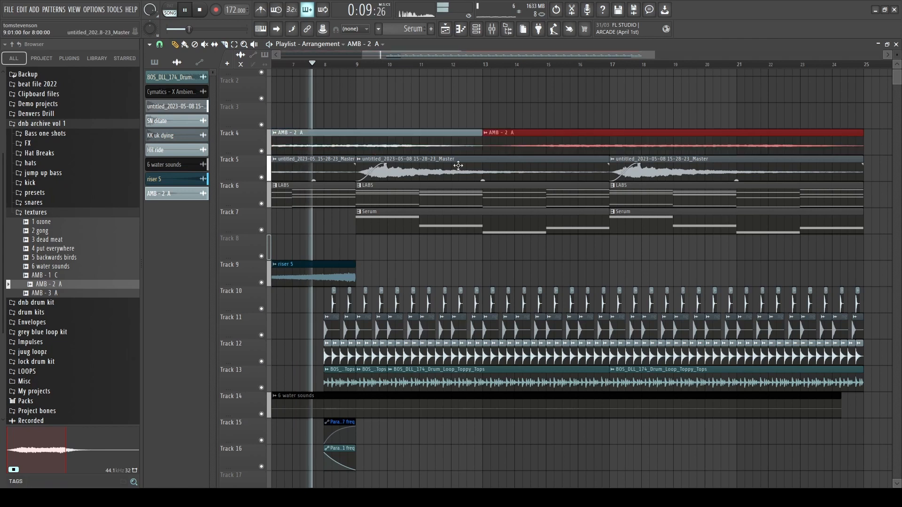
{"action": "scroll", "coordinate": [437, 169], "scroll_direction": "down", "scroll_amount": 3, "text": "ctrl"}
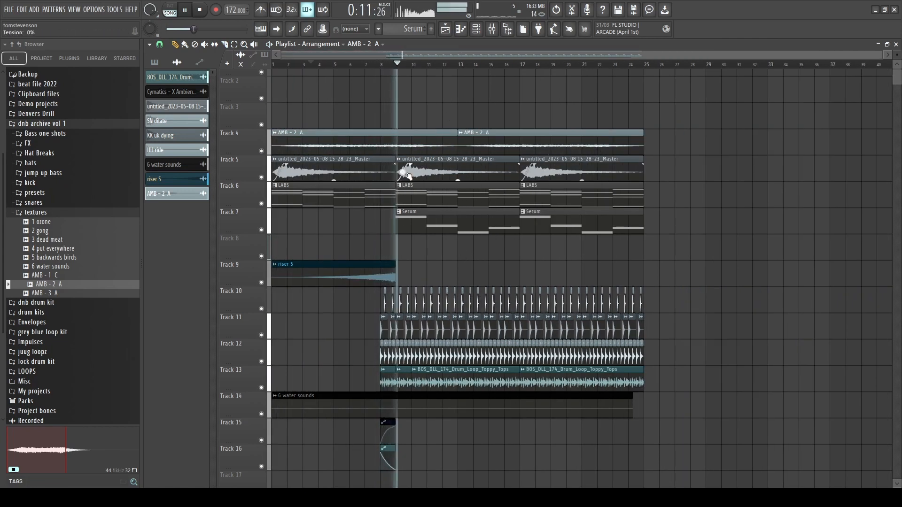
{"action": "double_click", "coordinate": [410, 150]}
{"action": "left_click", "coordinate": [394, 114]}
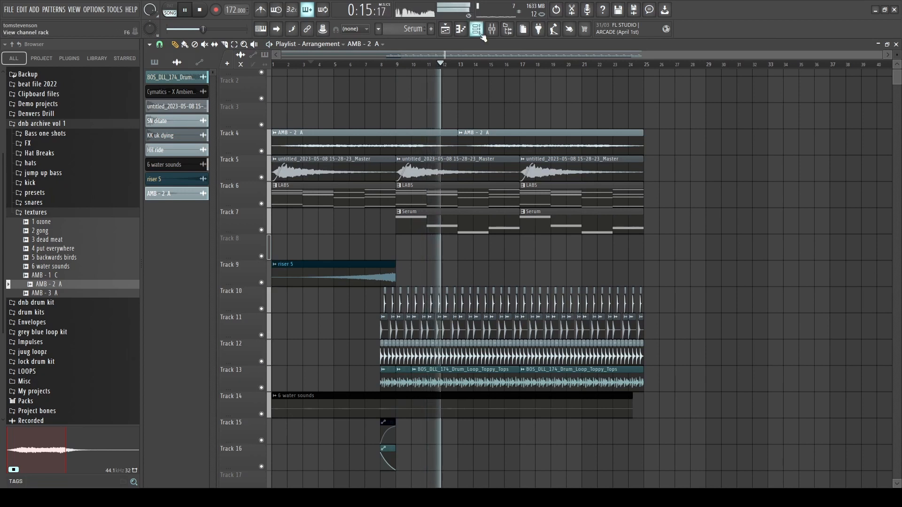
- Recheck the Serum reese's settings from the channel rack while auditioning the drop
{"action": "key", "text": "F6"}
{"action": "key", "text": "space"}
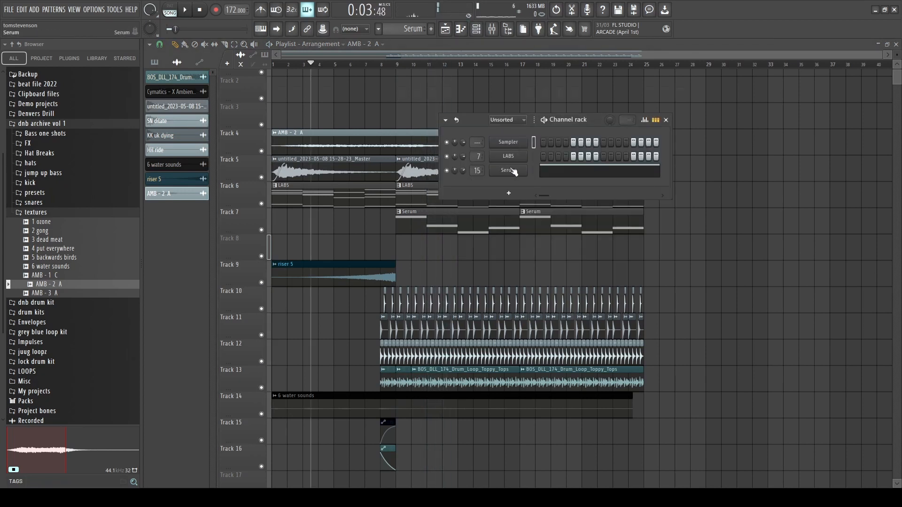
{"action": "left_click", "coordinate": [514, 171]}
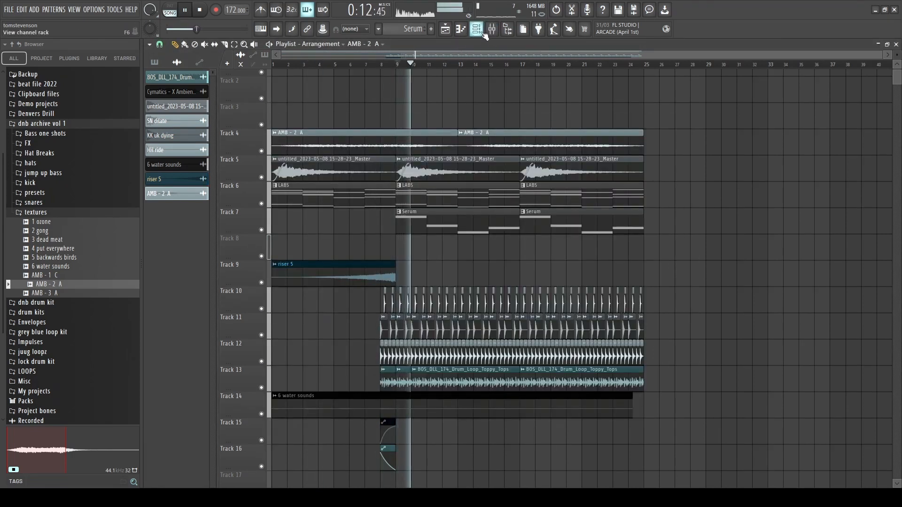
{"action": "key", "text": "F6"}
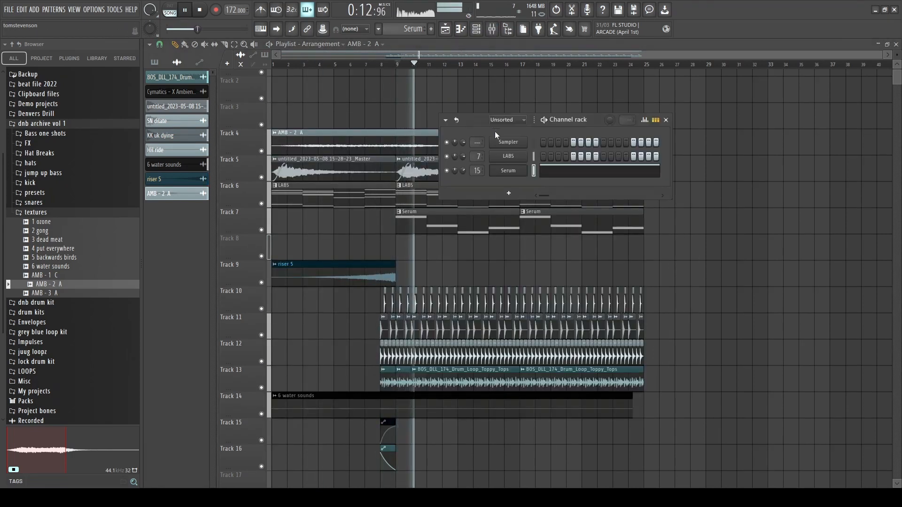
{"action": "left_click", "coordinate": [504, 172]}
{"action": "key", "text": "Escape"}
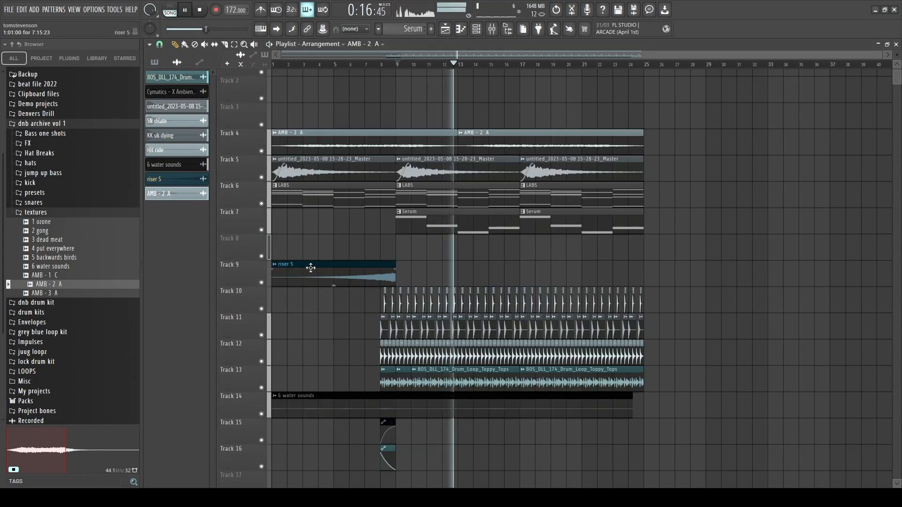
{"action": "key", "text": "space"}
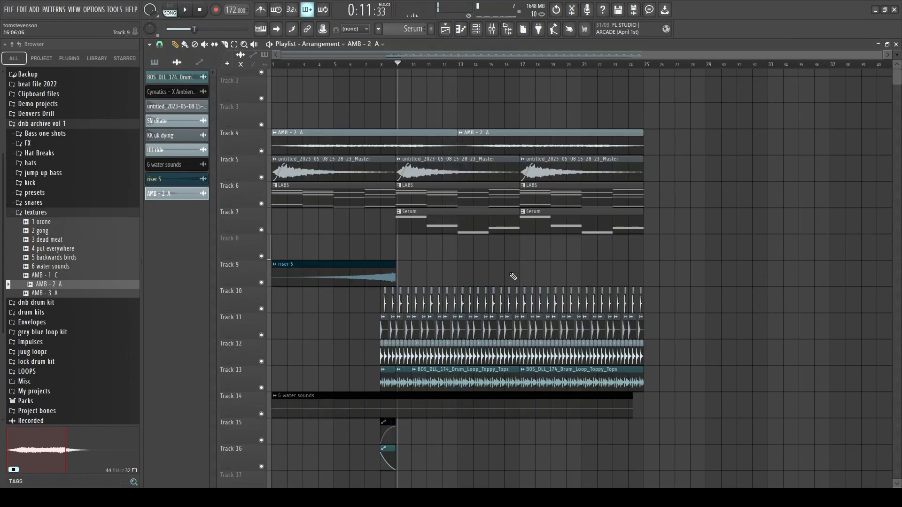
- Collapse the textures folder and set the left/right delay of the hi hats' Fruity Stereo Shaper to 0.1 ms left while auditioning the drop
{"action": "scroll", "coordinate": [513, 277], "scroll_direction": "down", "scroll_amount": 3}
{"action": "key", "text": "space"}
{"action": "left_click", "coordinate": [19, 212]}
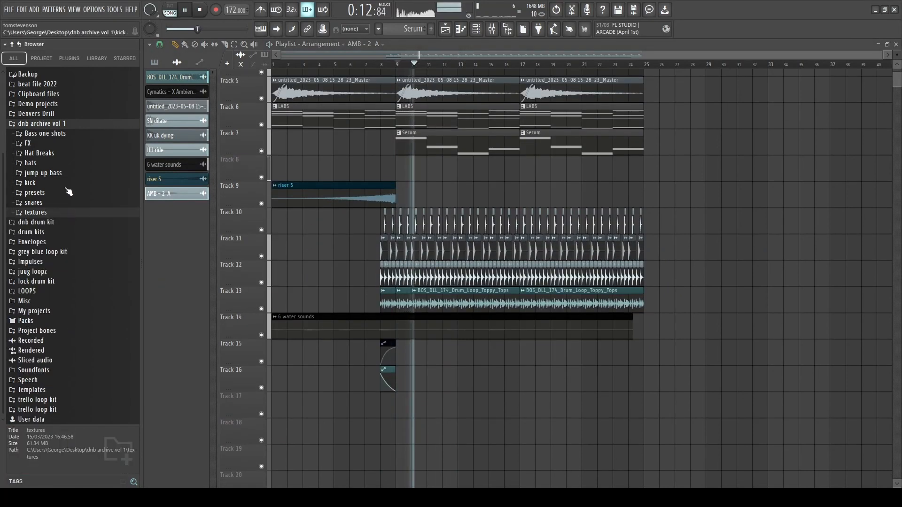
{"action": "key", "text": "F9"}
{"action": "scroll", "coordinate": [711, 265], "scroll_direction": "down", "scroll_amount": 3}
{"action": "left_click", "coordinate": [688, 266]}
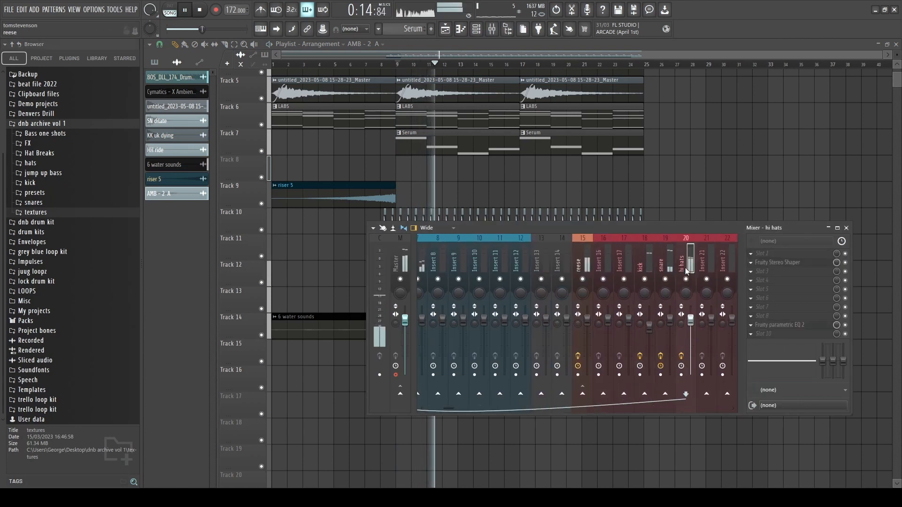
{"action": "key", "text": "space"}
{"action": "left_click", "coordinate": [783, 264]}
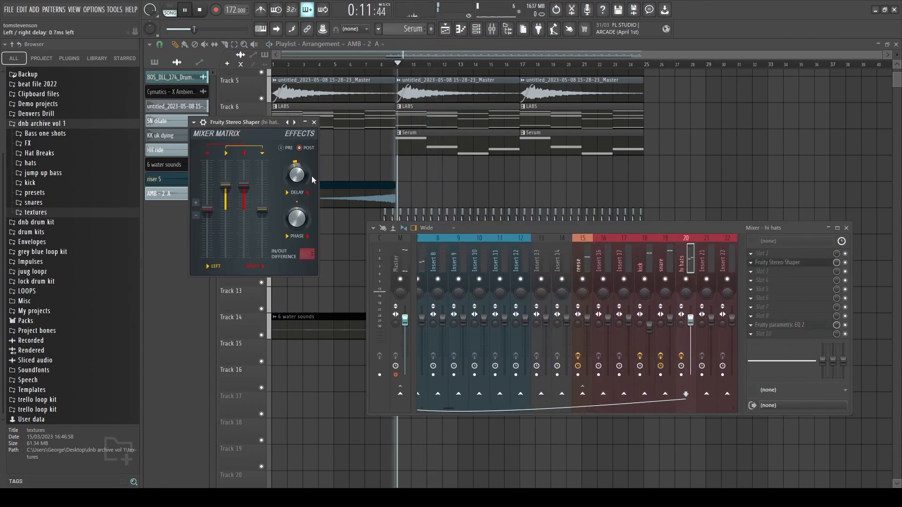
{"action": "left_click_drag", "start_coordinate": [300, 177], "coordinate": [301, 183]}
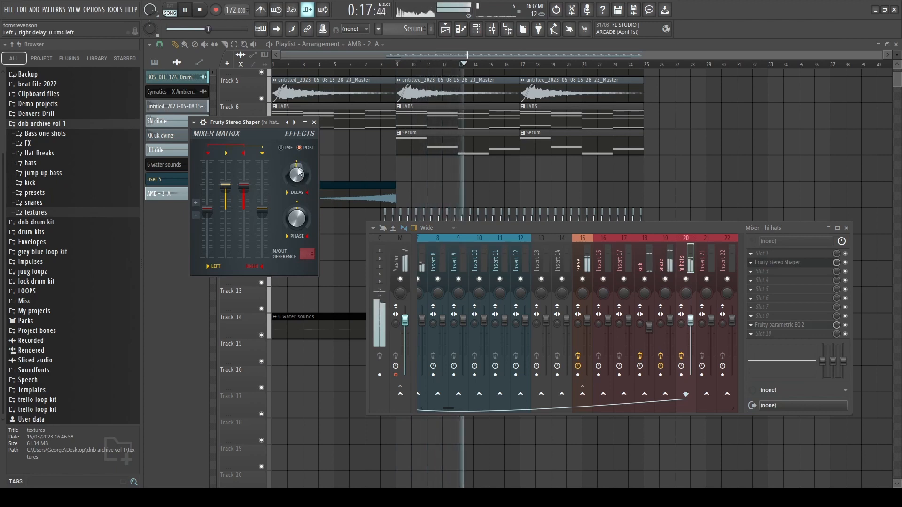
{"action": "key", "text": "space"}
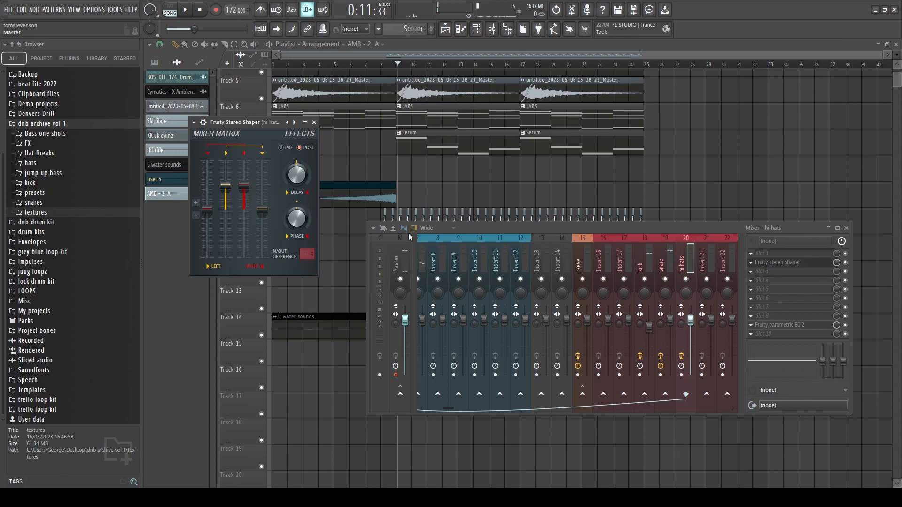
{"action": "key", "text": "space"}
{"action": "key", "text": "F9"}
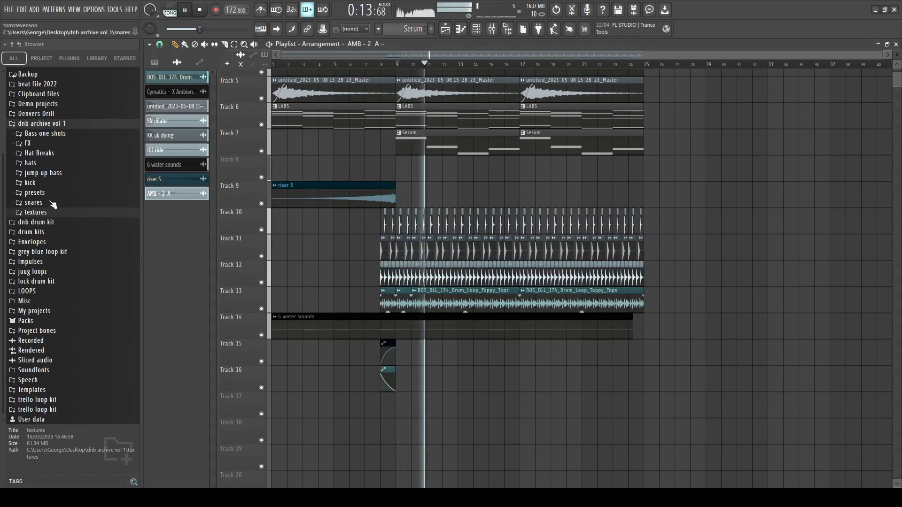
- Duplicate the 6 water sounds clip twice along Track 14 after auditioning the drop
{"action": "scroll", "coordinate": [610, 244], "scroll_direction": "up", "scroll_amount": 3}
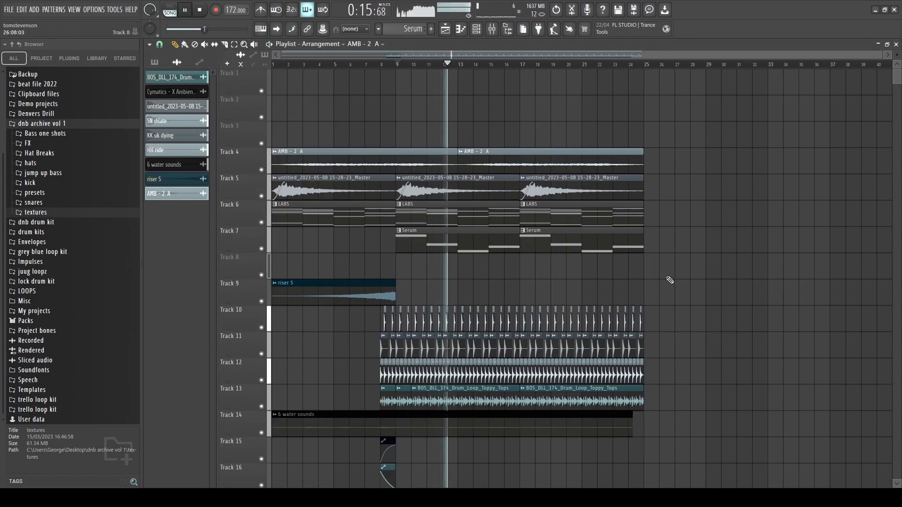
{"action": "scroll", "coordinate": [590, 383], "scroll_direction": "down", "scroll_amount": 4}
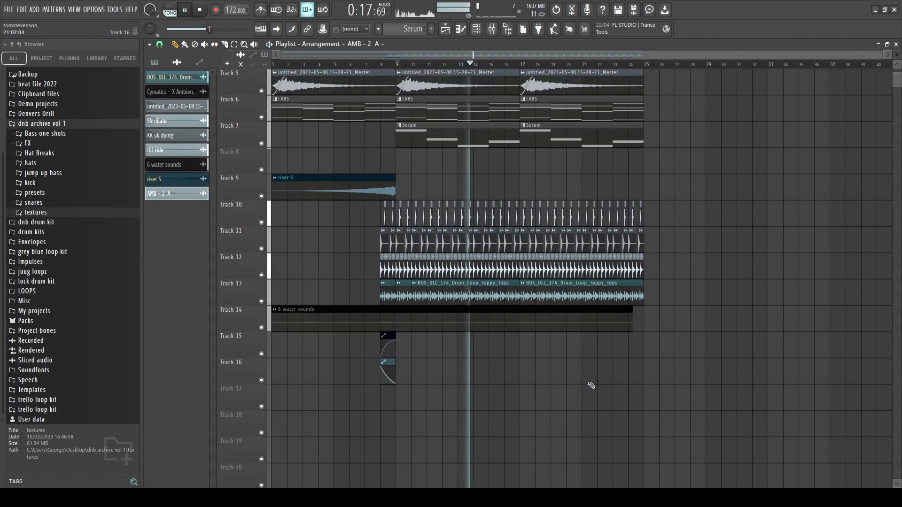
{"action": "key", "text": "space"}
{"action": "scroll", "coordinate": [683, 141], "scroll_direction": "up", "scroll_amount": 4}
{"action": "scroll", "coordinate": [566, 385], "scroll_direction": "down", "scroll_amount": 3}
{"action": "left_click", "coordinate": [551, 342], "text": "ctrl"}
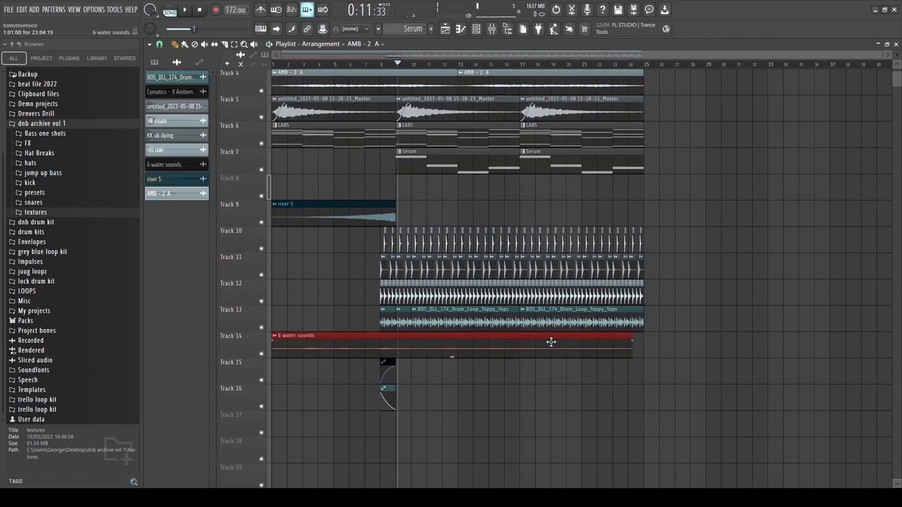
{"action": "key", "text": "ctrl+b"}
{"action": "key", "text": "ctrl+b"}
{"action": "left_click", "coordinate": [574, 400], "text": "ctrl"}
{"action": "scroll", "coordinate": [570, 401], "scroll_direction": "down", "scroll_amount": 3}
{"action": "scroll", "coordinate": [398, 334], "scroll_direction": "up", "scroll_amount": 3}
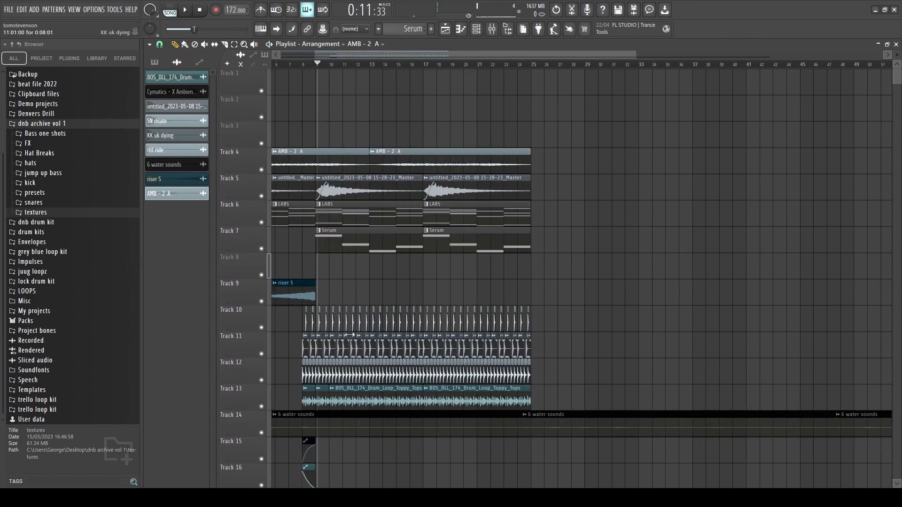
- Slice the first AMB - 2 A clip on Track 4 at bar 9, where the drop starts
{"action": "scroll", "coordinate": [399, 329], "scroll_direction": "up", "scroll_amount": 2}
{"action": "left_click_drag", "start_coordinate": [575, 123], "coordinate": [367, 396]}
{"action": "left_click", "coordinate": [367, 291], "text": "ctrl"}
{"action": "scroll", "coordinate": [337, 282], "scroll_direction": "up", "scroll_amount": 4}
{"action": "key", "text": "c"}
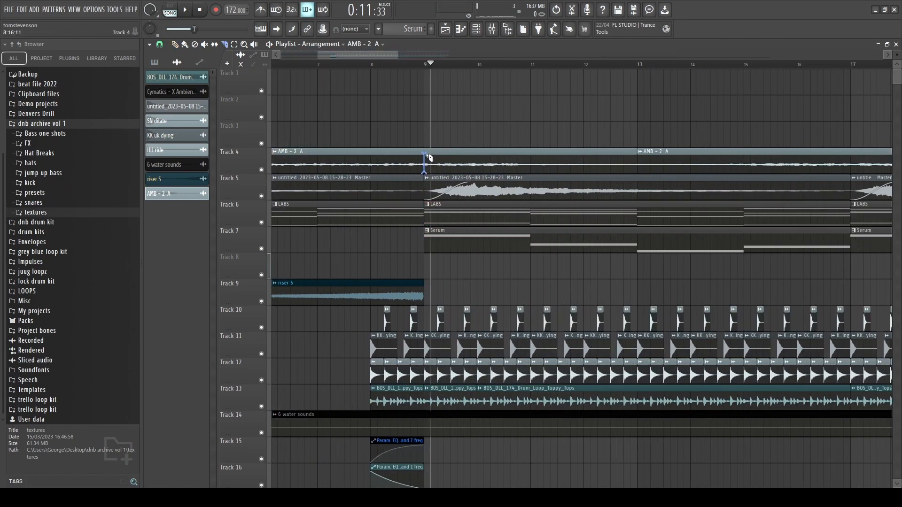
- Select the drop clips on Tracks 4 to 13 from bar 9 to 25 and duplicate them directly after, up to bar 41
{"action": "scroll", "coordinate": [482, 224], "scroll_direction": "down", "scroll_amount": 4}
{"action": "left_click_drag", "start_coordinate": [712, 122], "coordinate": [398, 407]}
{"action": "scroll", "coordinate": [429, 238], "scroll_direction": "down", "scroll_amount": 3}
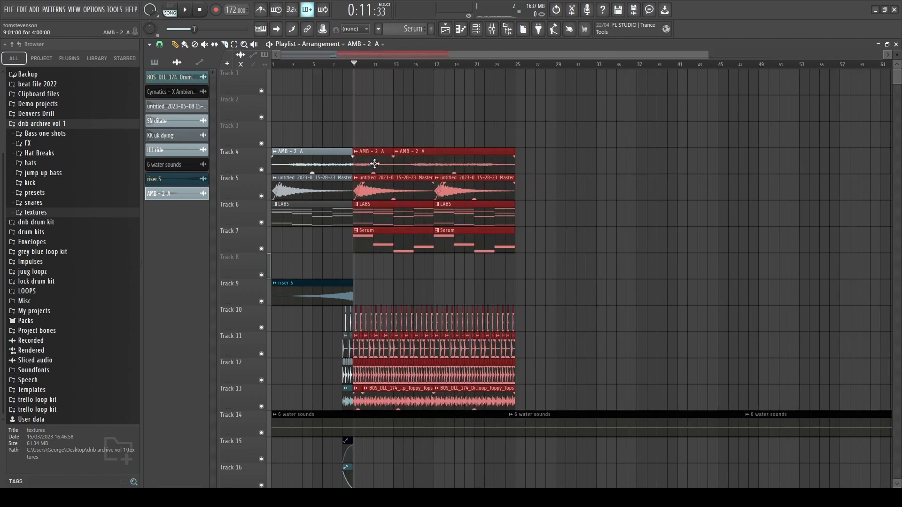
{"action": "key", "text": "ctrl+b"}
{"action": "scroll", "coordinate": [514, 161], "scroll_direction": "up", "scroll_amount": 6}
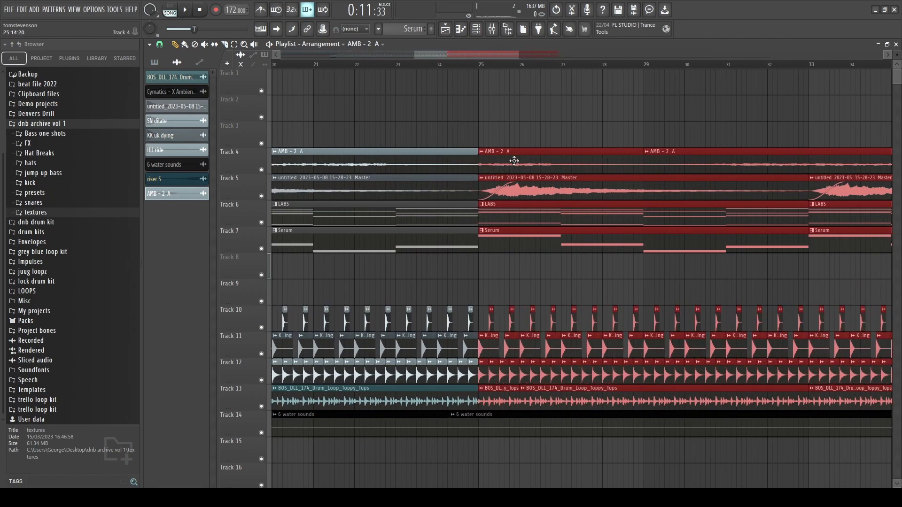
{"action": "scroll", "coordinate": [514, 160], "scroll_direction": "down", "scroll_amount": 8}
{"action": "left_click", "coordinate": [385, 94]}
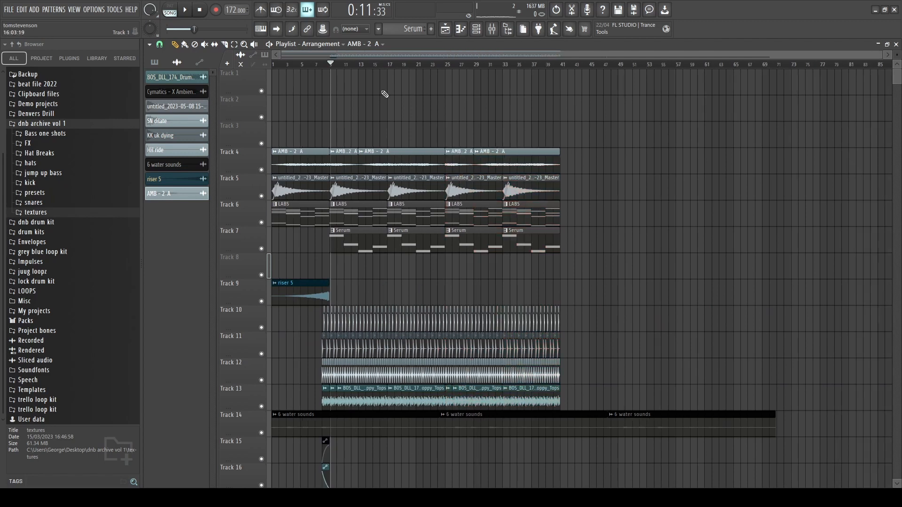
- Delete the LABS patterns on Track 6 after bar 25 and audition the drop's second half from around bar 25
{"action": "left_click_drag", "start_coordinate": [332, 64], "coordinate": [448, 70]}
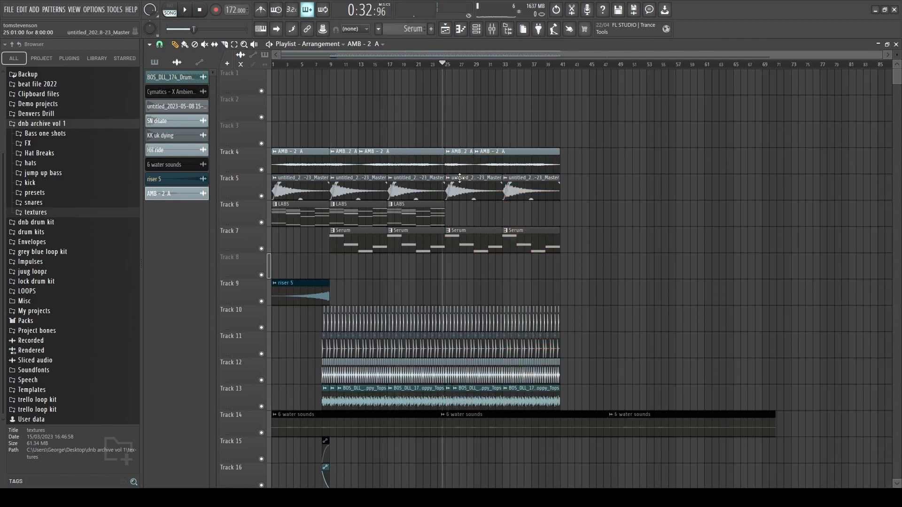
{"action": "key", "text": "space"}
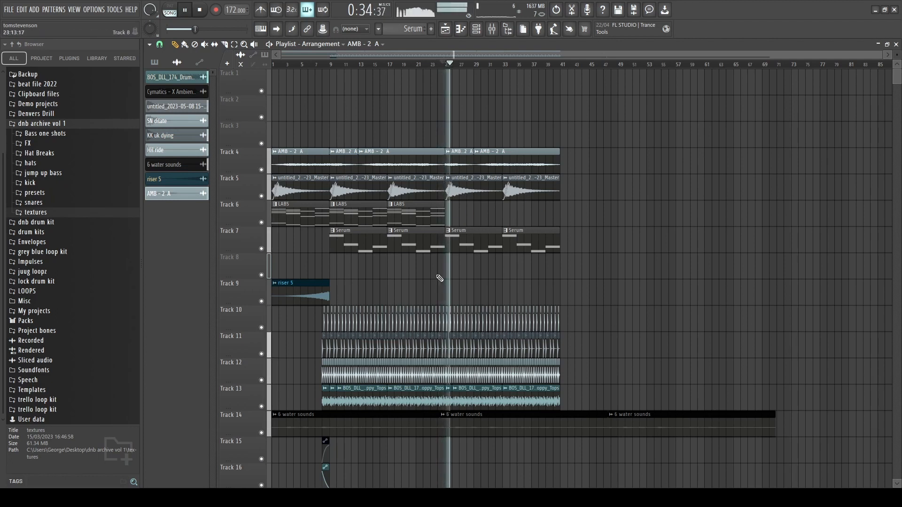
{"action": "scroll", "coordinate": [474, 277], "scroll_direction": "down", "scroll_amount": 5}
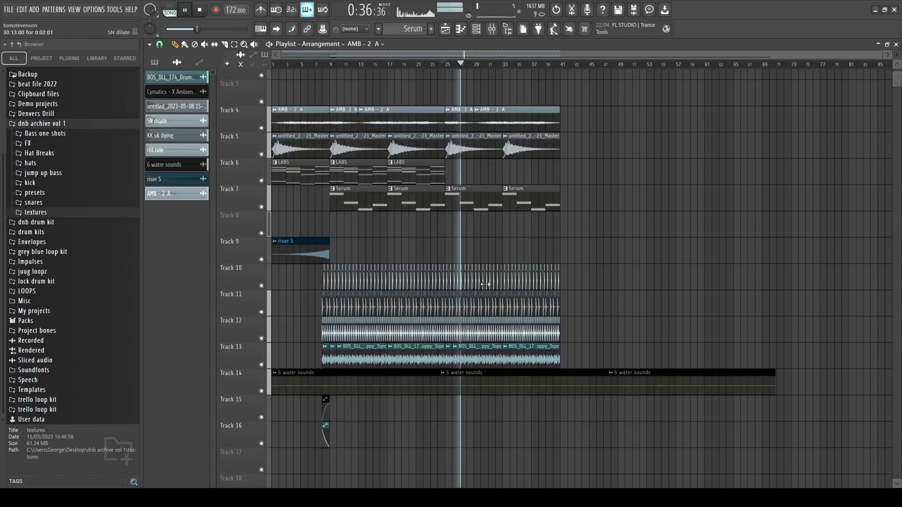
{"action": "scroll", "coordinate": [303, 356], "scroll_direction": "up", "scroll_amount": 4}
- Copy the two Param EQ 2 automation clips on Tracks 15 and 16 to bar 24 and play the transition
{"action": "key", "text": "space"}
{"action": "left_click_drag", "start_coordinate": [364, 324], "coordinate": [374, 321]}
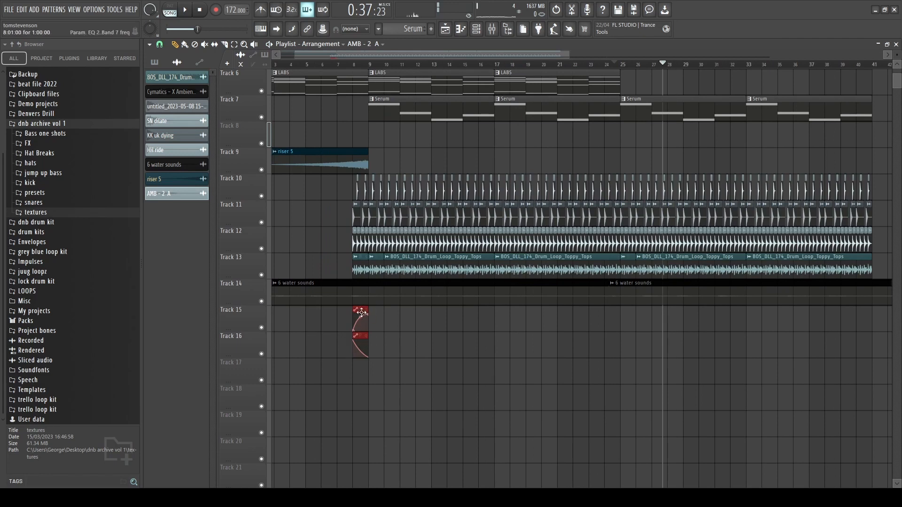
{"action": "left_click_drag", "start_coordinate": [623, 305], "coordinate": [615, 309]}
{"action": "scroll", "coordinate": [614, 309], "scroll_direction": "up", "scroll_amount": 2}
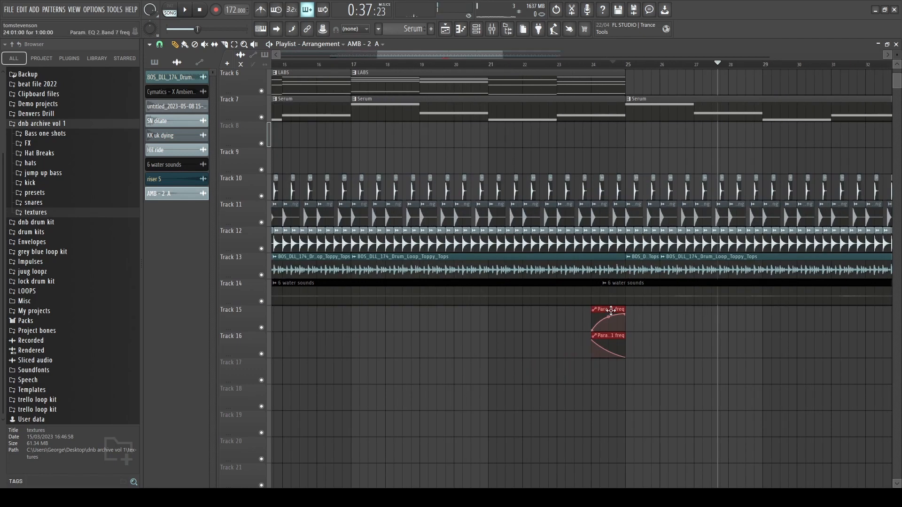
{"action": "left_click", "coordinate": [571, 69]}
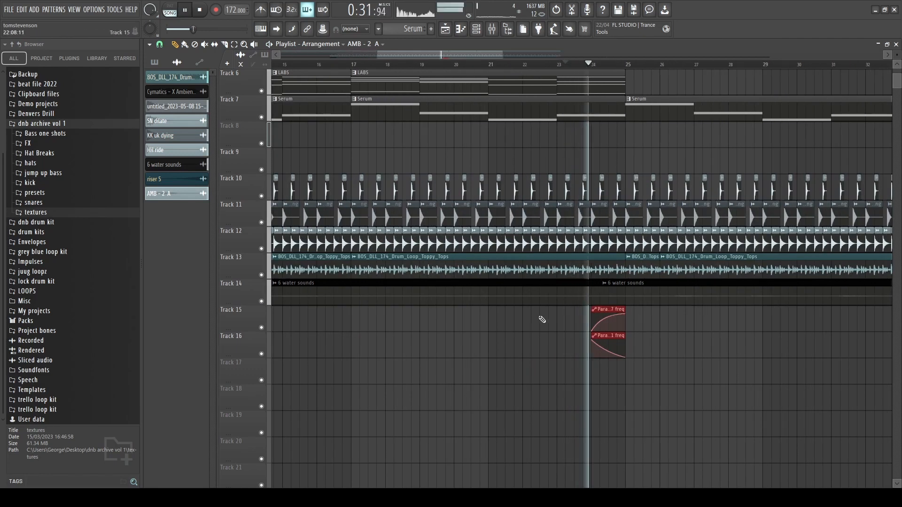
- Move the copied EQ automation clips on Tracks 15 and 16 to bar 25 and audition the second half
{"action": "left_click_drag", "start_coordinate": [597, 325], "coordinate": [631, 325]}
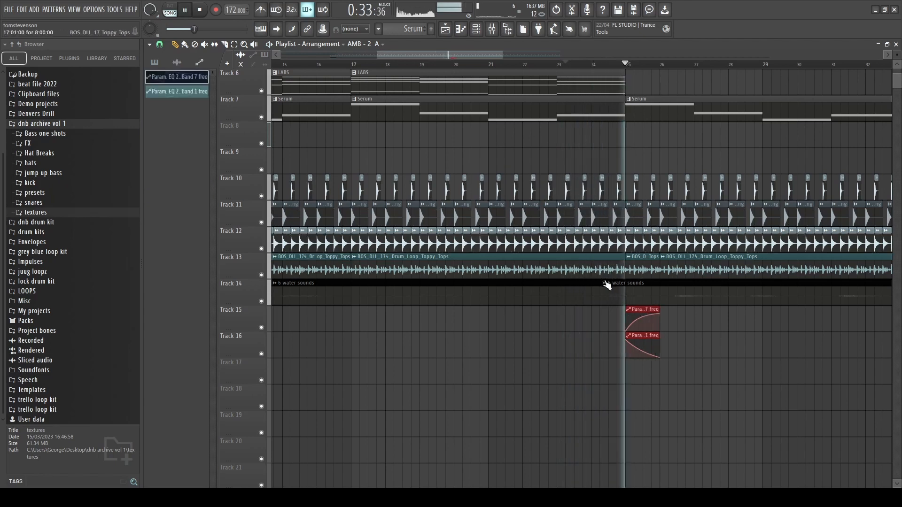
{"action": "scroll", "coordinate": [648, 329], "scroll_direction": "down", "scroll_amount": 2}
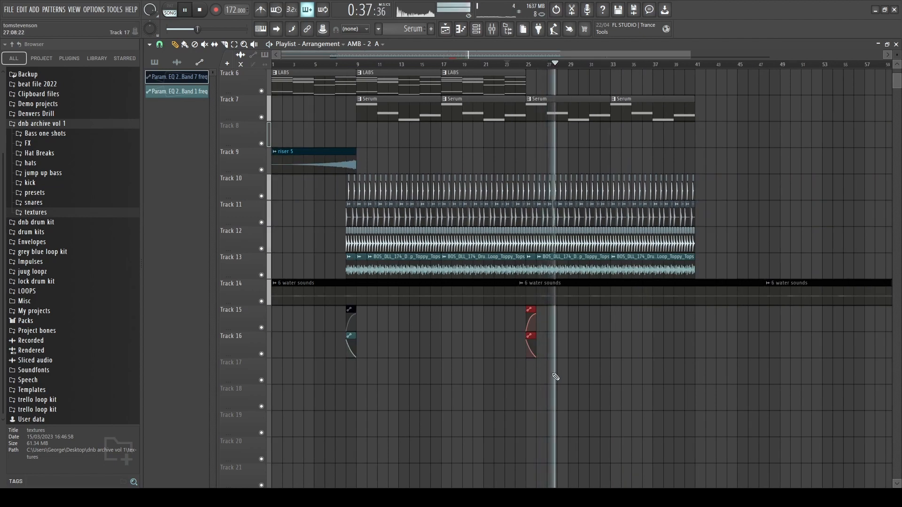
{"action": "scroll", "coordinate": [556, 376], "scroll_direction": "down", "scroll_amount": 1}
{"action": "scroll", "coordinate": [556, 372], "scroll_direction": "up", "scroll_amount": 2}
{"action": "scroll", "coordinate": [557, 355], "scroll_direction": "up", "scroll_amount": 1}
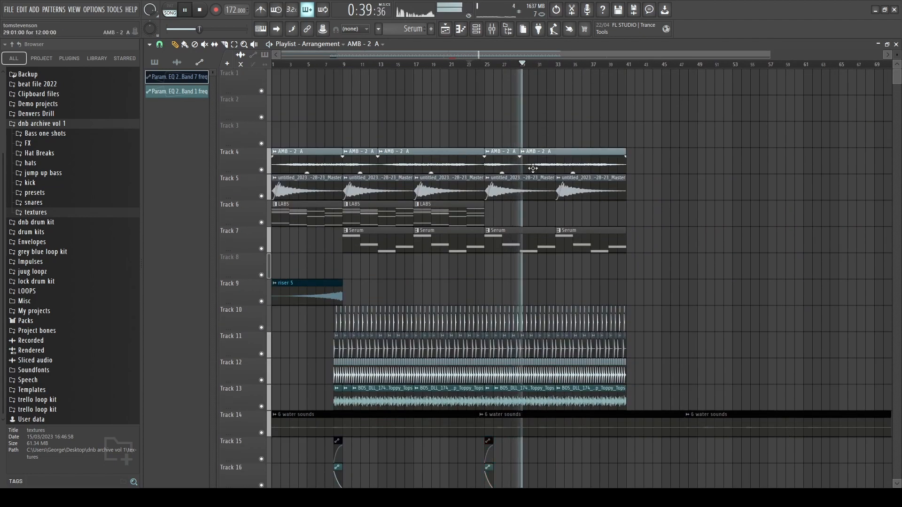
- Check the AMB - 2 A clips' channel settings while the second half of the drop plays
{"action": "double_click", "coordinate": [393, 155]}
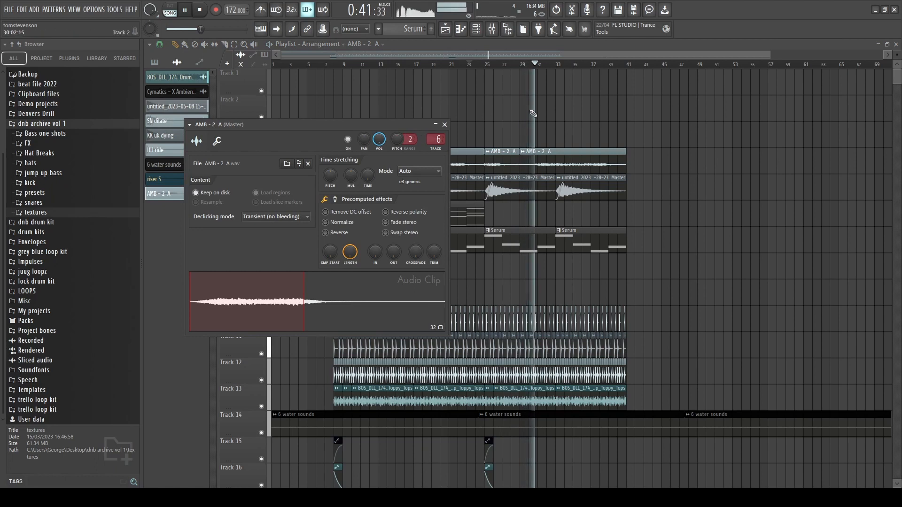
{"action": "left_click", "coordinate": [444, 125]}
{"action": "double_click", "coordinate": [551, 152]}
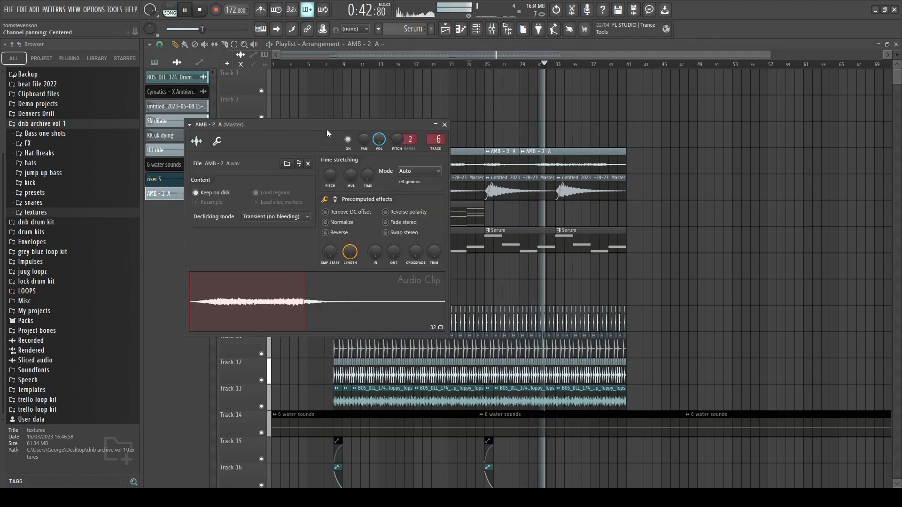
{"action": "left_click", "coordinate": [225, 143]}
{"action": "left_click", "coordinate": [199, 142]}
{"action": "left_click", "coordinate": [445, 124]}
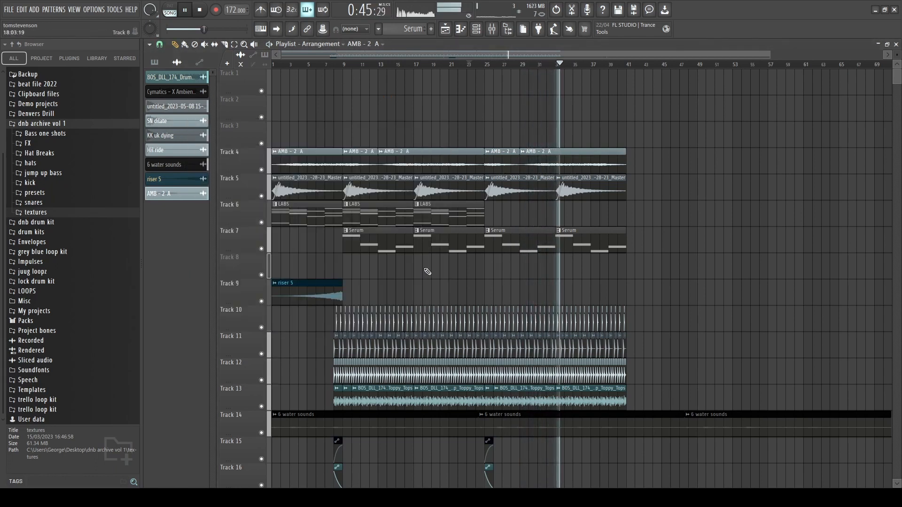
- Slice the 6 water sounds clips on Track 14 at bar 41 and remove everything beyond it
{"action": "scroll", "coordinate": [428, 272], "scroll_direction": "down", "scroll_amount": 5}
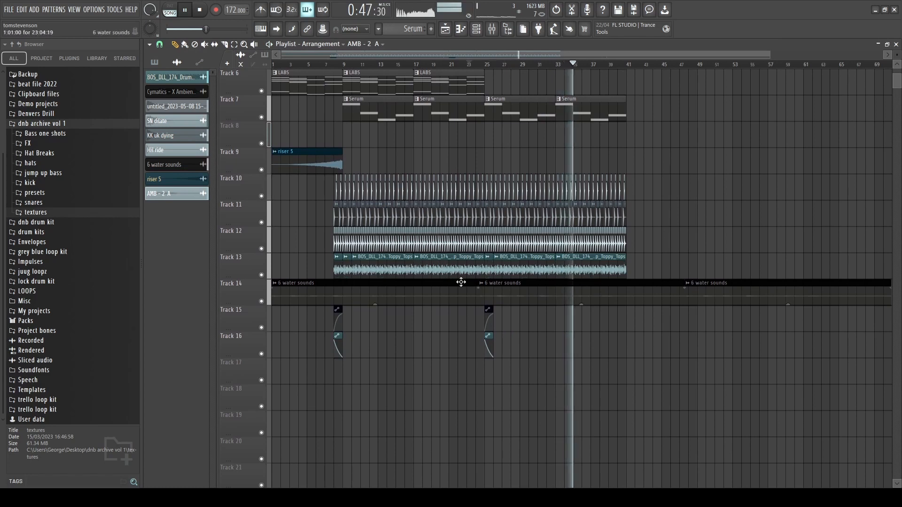
{"action": "scroll", "coordinate": [517, 300], "scroll_direction": "down", "scroll_amount": 2, "text": "ctrl"}
{"action": "scroll", "coordinate": [569, 315], "scroll_direction": "up", "scroll_amount": 4, "text": "ctrl"}
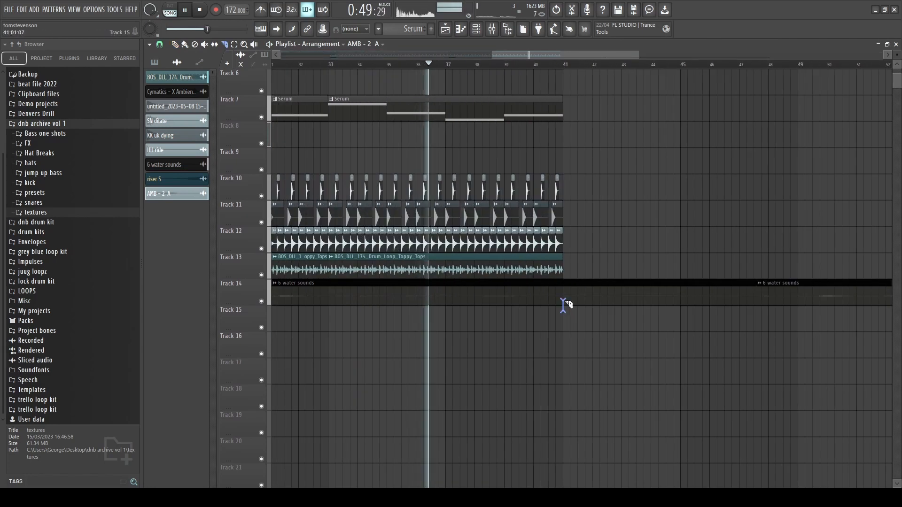
{"action": "scroll", "coordinate": [565, 321], "scroll_direction": "down", "scroll_amount": 4, "text": "ctrl"}
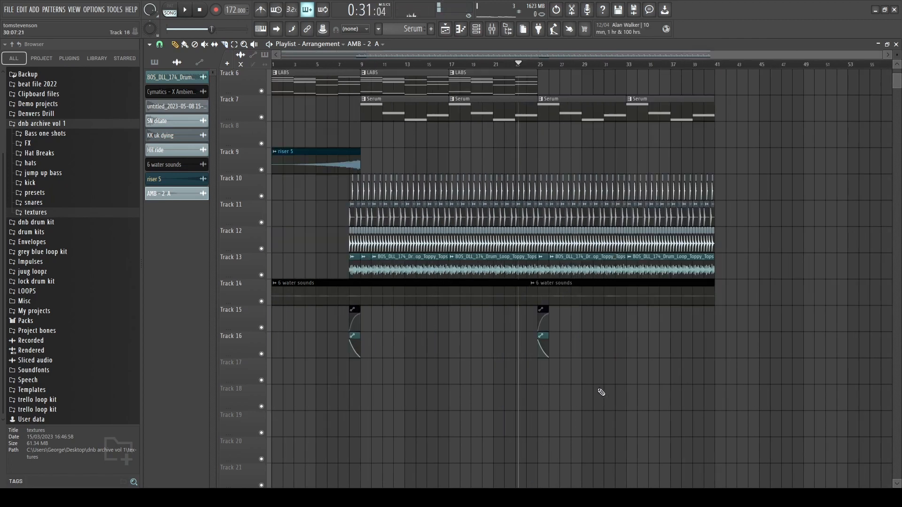
- Select the whole arrangement from bar 1 to 41 and duplicate it directly after bar 41
{"action": "scroll", "coordinate": [600, 393], "scroll_direction": "up", "scroll_amount": 4}
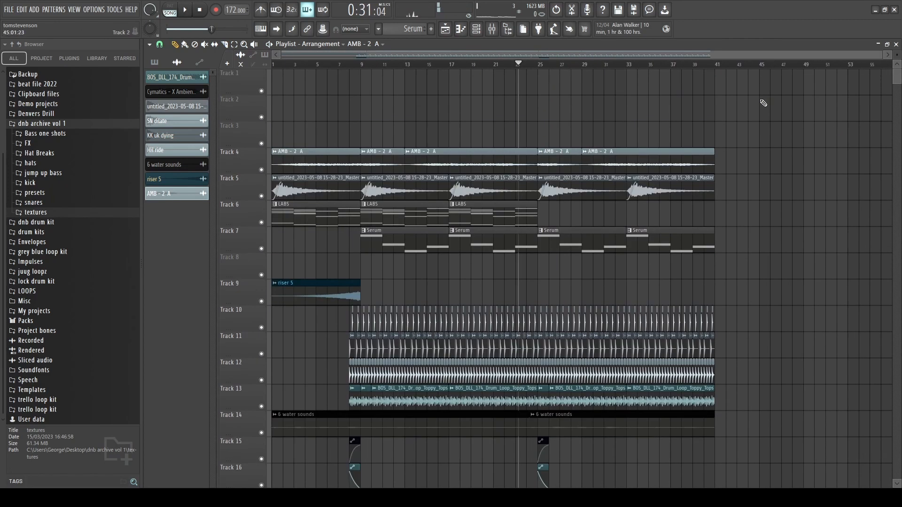
{"action": "left_click_drag", "start_coordinate": [733, 123], "coordinate": [240, 457], "text": "ctrl"}
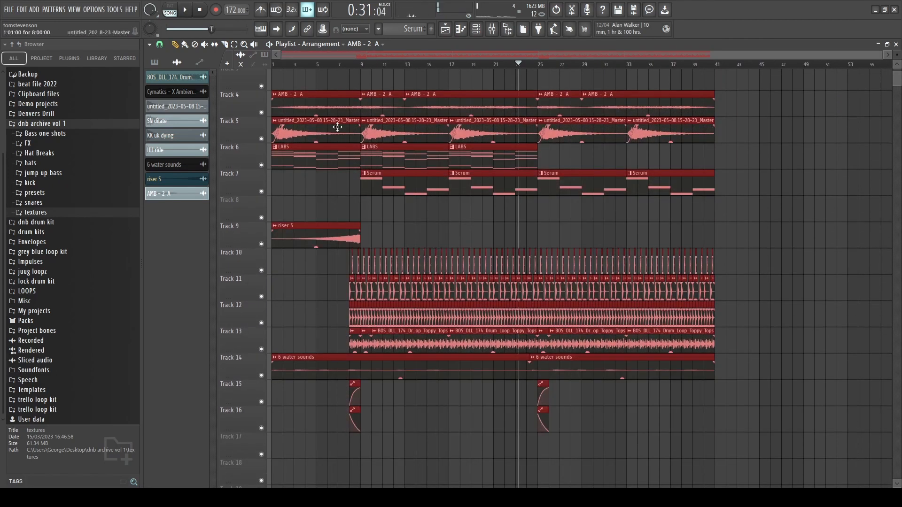
{"action": "key", "text": "ctrl+b"}
{"action": "scroll", "coordinate": [697, 154], "scroll_direction": "up", "scroll_amount": 4, "text": "ctrl"}
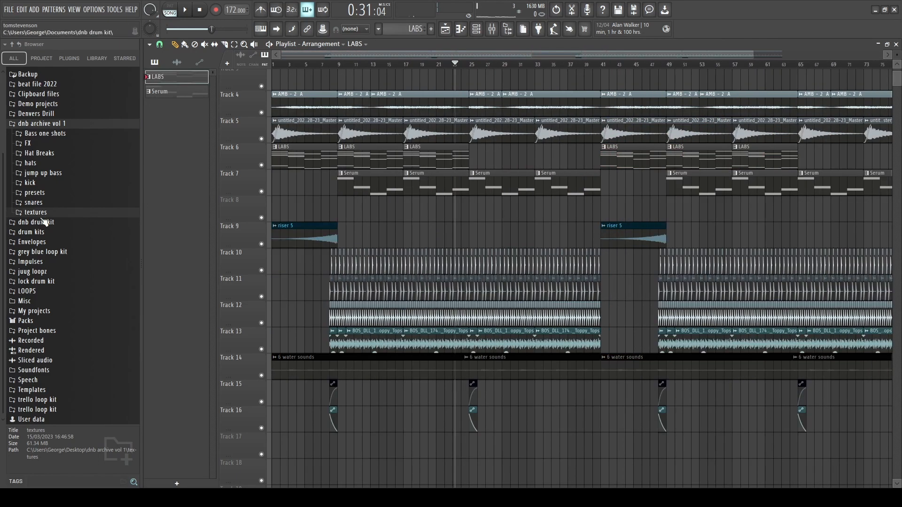
- Preview riser and effect samples in the dnb archive vol 1 FX folder, including riser 4, and collapse the folder
{"action": "left_click", "coordinate": [36, 143]}
{"action": "left_click", "coordinate": [54, 216]}
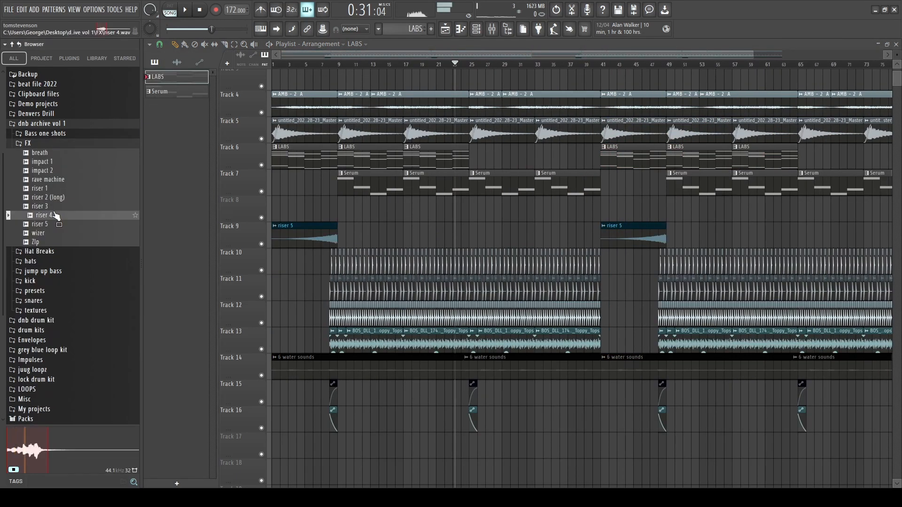
{"action": "left_click", "coordinate": [52, 234]}
{"action": "left_click", "coordinate": [36, 153]}
{"action": "left_click", "coordinate": [48, 144]}
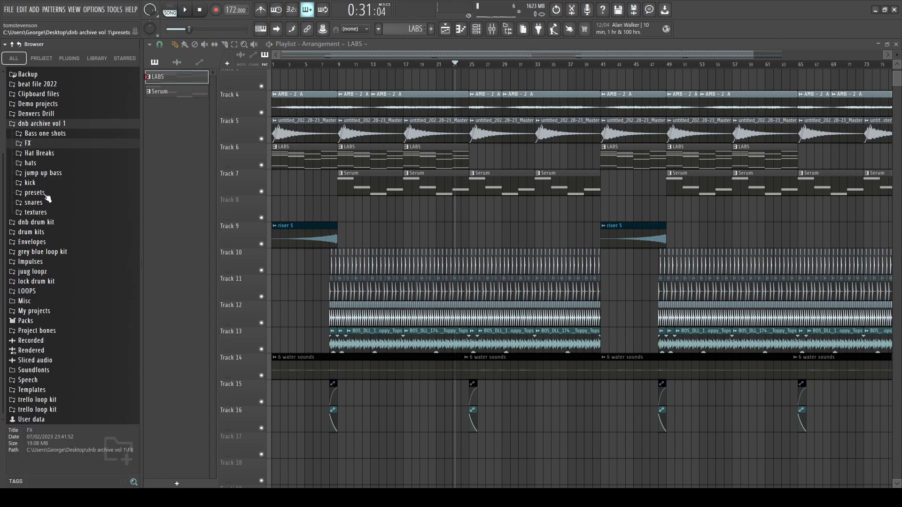
- Preview samples in the textures folder and place 5 backwards birds on Track 8 near bar 41
{"action": "left_click", "coordinate": [51, 213]}
{"action": "left_click", "coordinate": [52, 222]}
{"action": "key", "text": "space"}
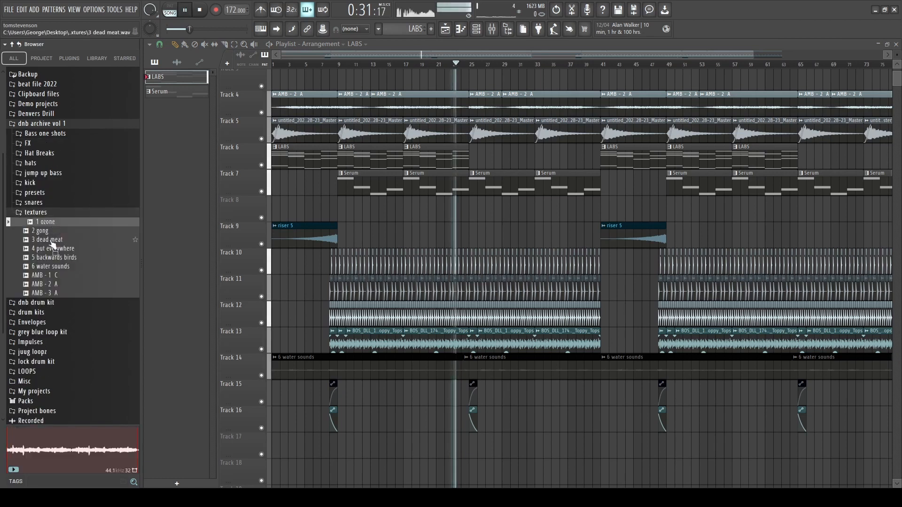
{"action": "mouse_move", "coordinate": [61, 248]}
{"action": "left_mouse_down"}
{"action": "mouse_move", "coordinate": [65, 256]}
{"action": "mouse_move", "coordinate": [617, 201]}
{"action": "mouse_move", "coordinate": [612, 215]}
{"action": "left_mouse_up"}
{"action": "key", "text": "space"}
{"action": "left_click", "coordinate": [65, 257]}
- Align the 5 backwards birds clip with bar 41 and trim its end to bar 49
{"action": "scroll", "coordinate": [636, 225], "scroll_direction": "up", "scroll_amount": 5}
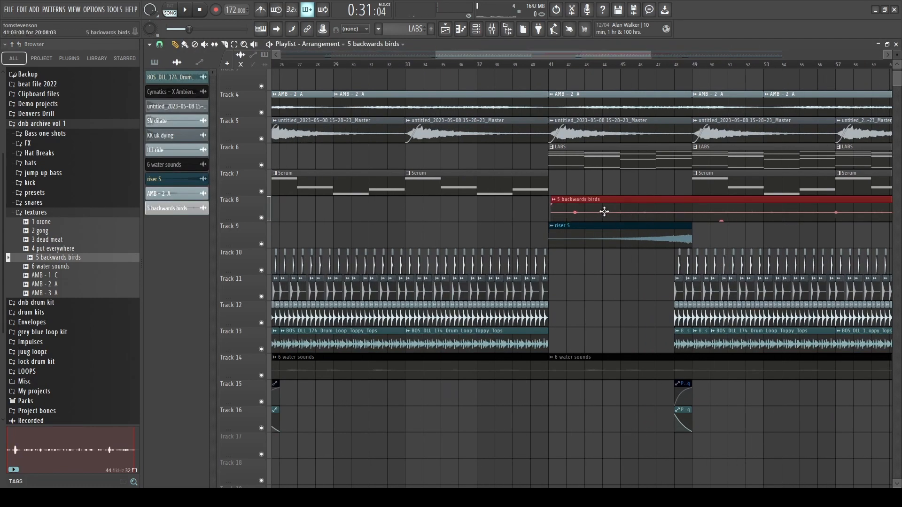
{"action": "scroll", "coordinate": [604, 212], "scroll_direction": "up", "scroll_amount": 4}
{"action": "left_click_drag", "start_coordinate": [665, 203], "coordinate": [660, 203]}
- Lower the 5 backwards birds channel volume to 13% while auditioning the second intro from bar 41
{"action": "double_click", "coordinate": [579, 204]}
{"action": "key", "text": "Escape"}
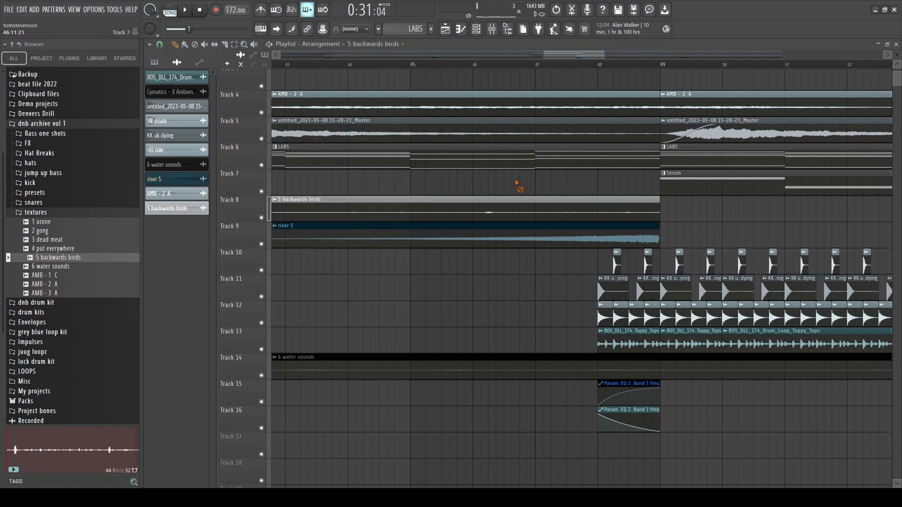
{"action": "scroll", "coordinate": [518, 185], "scroll_direction": "down", "scroll_amount": 4}
{"action": "left_click", "coordinate": [376, 65]}
{"action": "key", "text": "space"}
{"action": "double_click", "coordinate": [423, 207]}
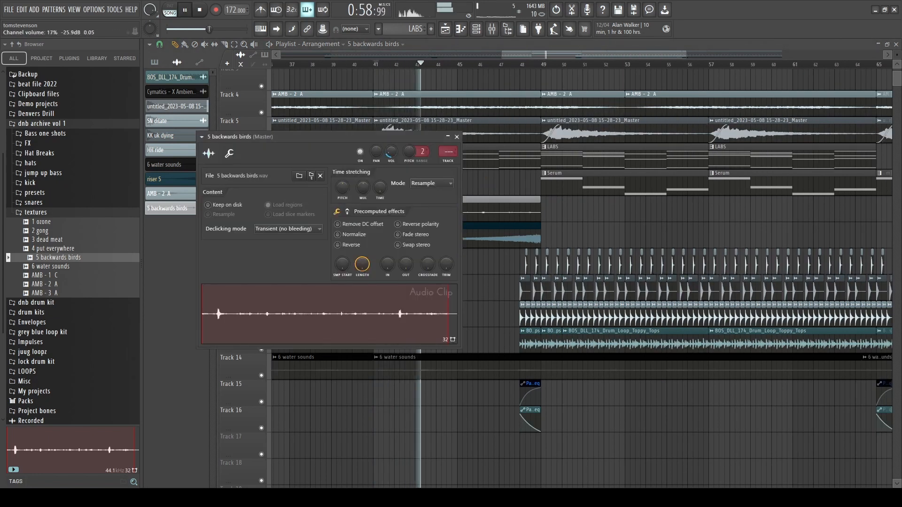
{"action": "key", "text": "Escape"}
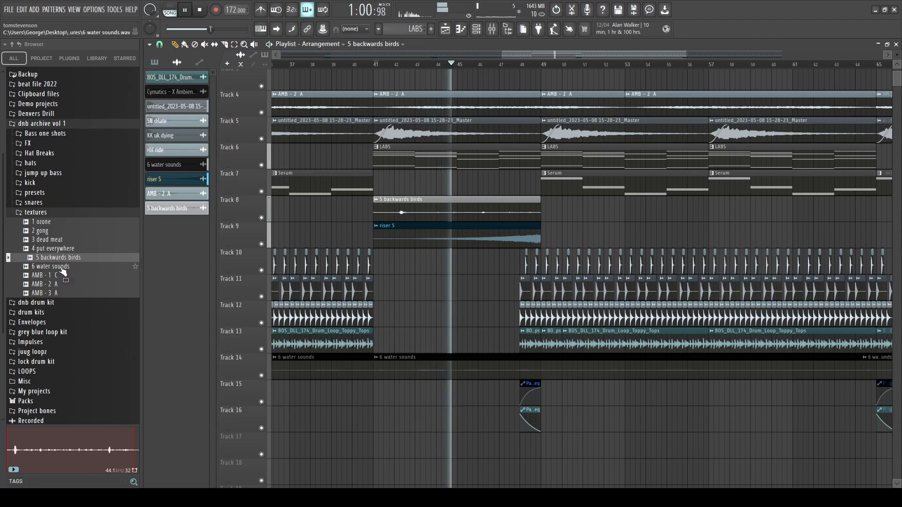
- Preview the AMB textures, place AMB - 3 A on Track 17 near bar 40 and play from bar 41
{"action": "key", "text": "space"}
{"action": "left_click", "coordinate": [54, 284]}
{"action": "left_click", "coordinate": [50, 293]}
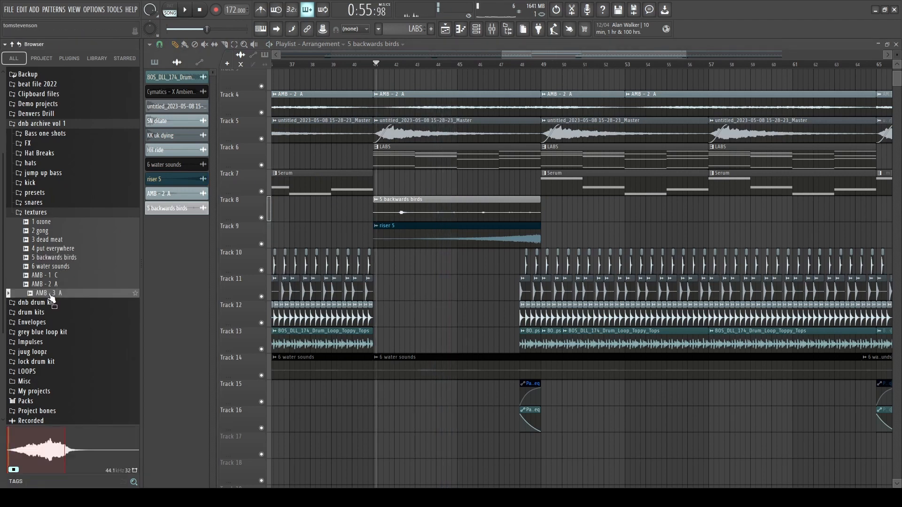
{"action": "left_click_drag", "start_coordinate": [57, 301], "coordinate": [362, 454]}
{"action": "key", "text": "space"}
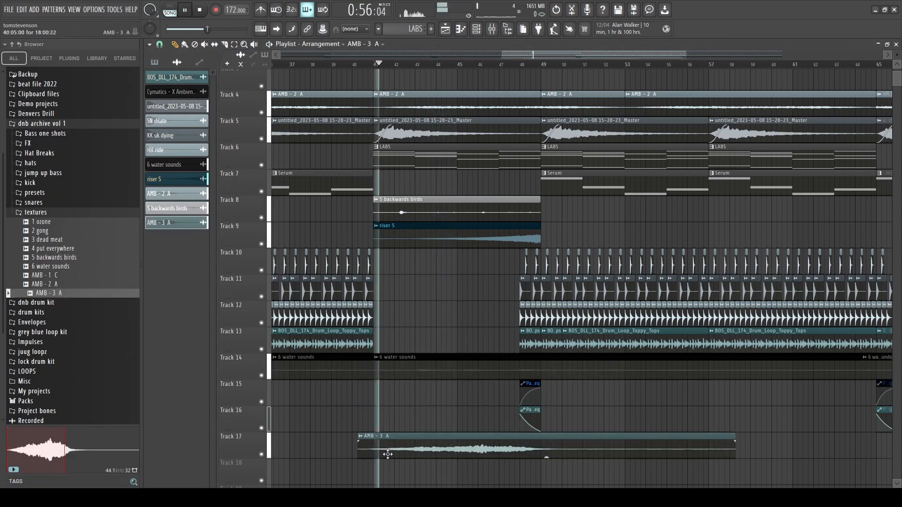
- Lower the AMB - 3 A channel volume and nudge its Track 17 clip slightly later while auditioning from bar 41
{"action": "double_click", "coordinate": [389, 455]}
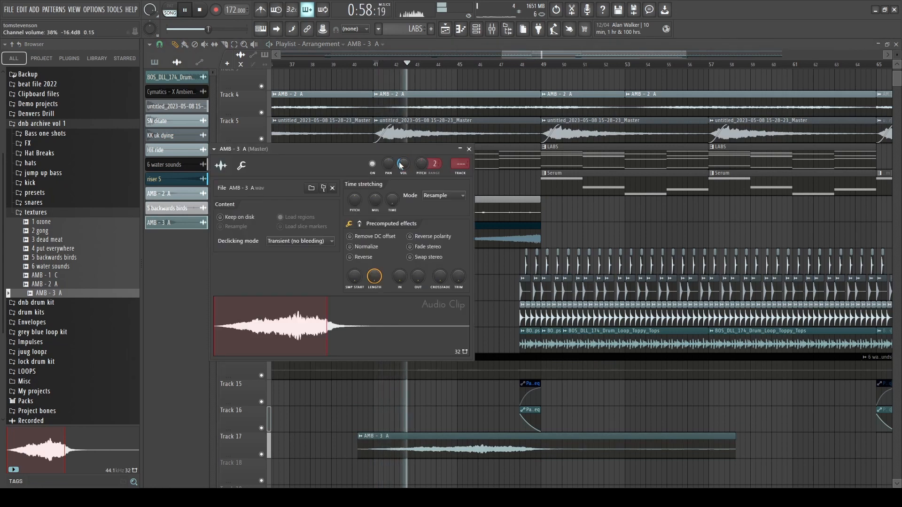
{"action": "key", "text": "Escape"}
{"action": "left_click_drag", "start_coordinate": [484, 443], "coordinate": [490, 443]}
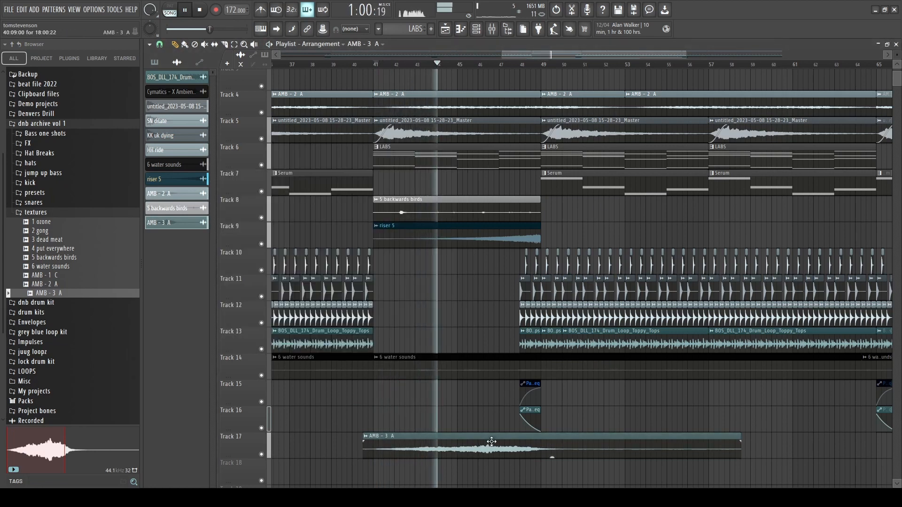
{"action": "double_click", "coordinate": [490, 443]}
{"action": "left_click_drag", "start_coordinate": [401, 162], "coordinate": [400, 168]}
{"action": "key", "text": "space"}
{"action": "key", "text": "Escape"}
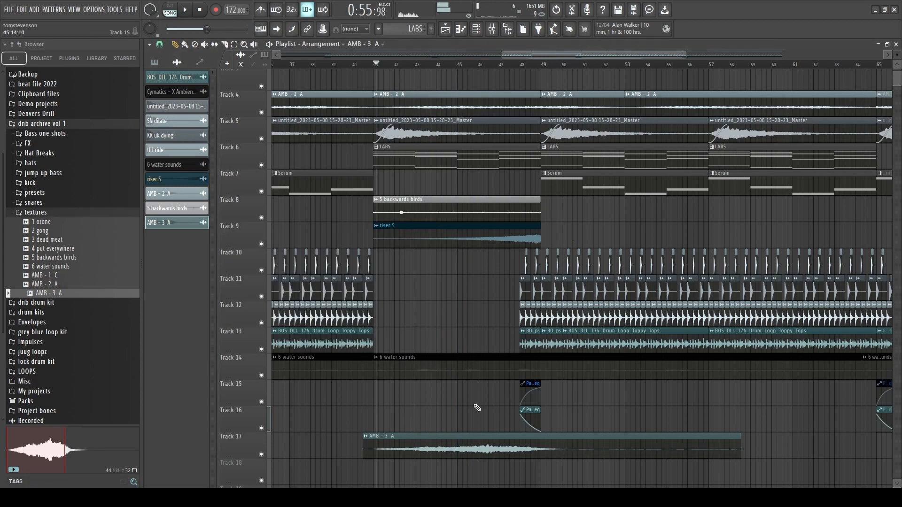
{"action": "double_click", "coordinate": [412, 445]}
{"action": "key", "text": "space"}
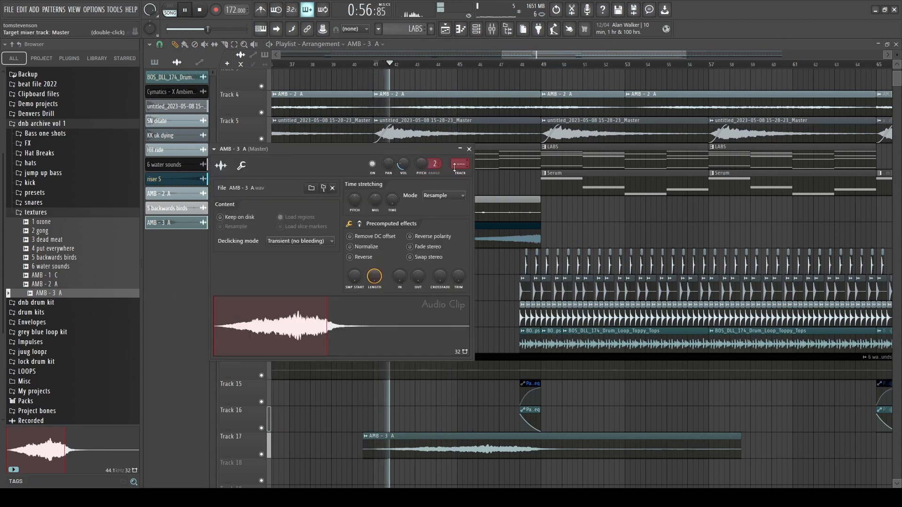
{"action": "key", "text": "Escape"}
- Move the AMB - 3 A clip from Track 17 up to Track 3, keeping it near bar 41
{"action": "scroll", "coordinate": [527, 281], "scroll_direction": "down", "scroll_amount": 3}
{"action": "scroll", "coordinate": [527, 380], "scroll_direction": "up", "scroll_amount": 3}
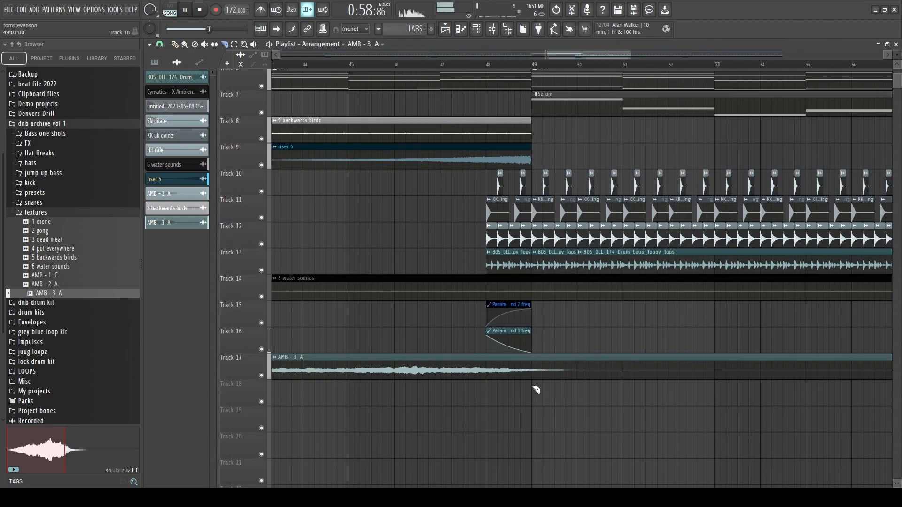
{"action": "left_click_drag", "start_coordinate": [558, 376], "coordinate": [694, 372]}
{"action": "scroll", "coordinate": [633, 387], "scroll_direction": "down", "scroll_amount": 5}
{"action": "left_click", "coordinate": [524, 374], "text": "ctrl"}
{"action": "scroll", "coordinate": [519, 371], "scroll_direction": "up", "scroll_amount": 5}
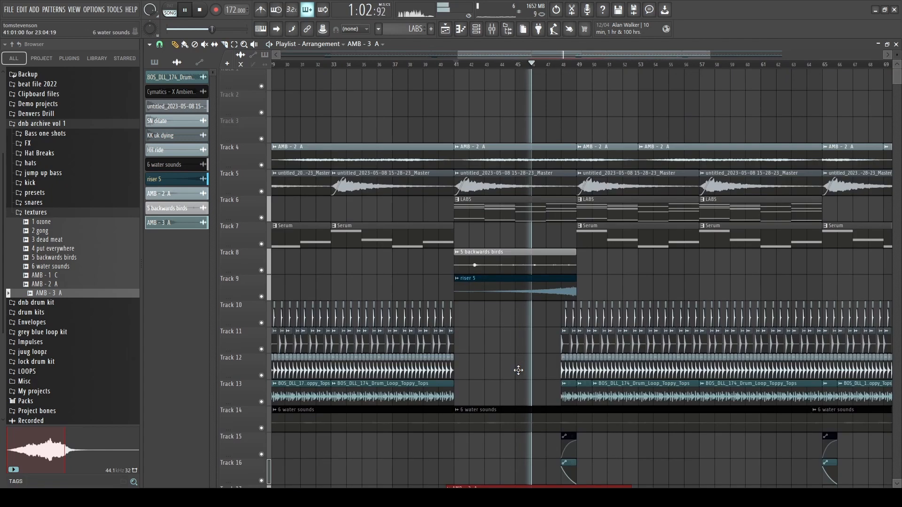
{"action": "left_click_drag", "start_coordinate": [519, 371], "coordinate": [511, 154]}
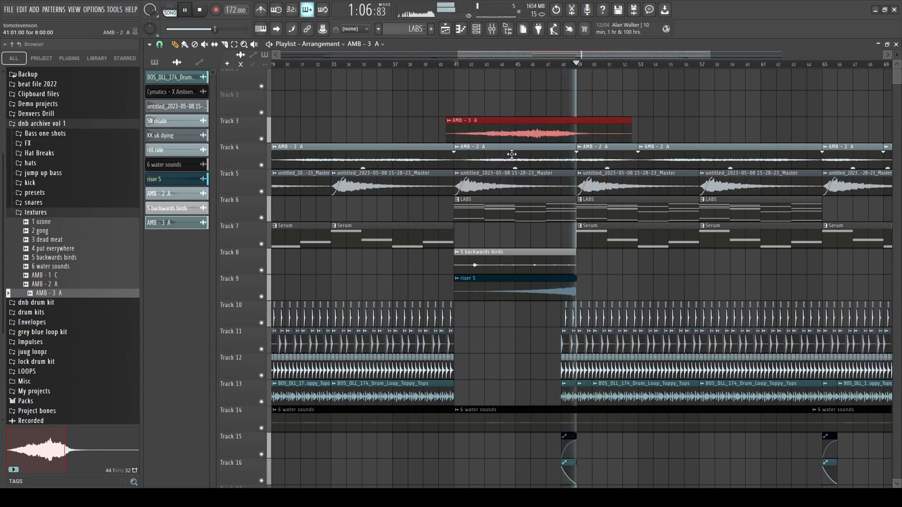
- Duplicate the AMB - 3 A clip onto Track 2 near bar 55 and play from bar 57
{"action": "left_click", "coordinate": [523, 112], "text": "ctrl"}
{"action": "scroll", "coordinate": [516, 129], "scroll_direction": "down", "scroll_amount": 3}
{"action": "left_click_drag", "start_coordinate": [515, 132], "coordinate": [632, 102]}
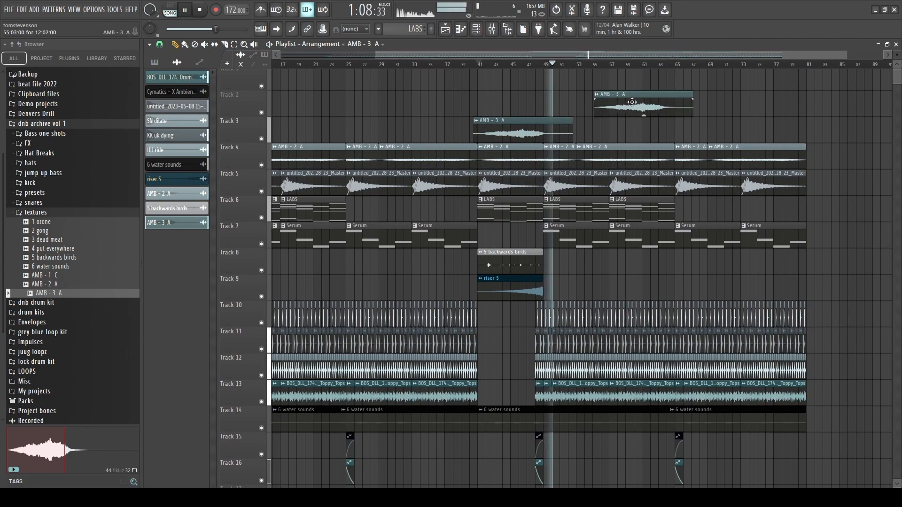
{"action": "left_click", "coordinate": [604, 66]}
{"action": "key", "text": "space"}
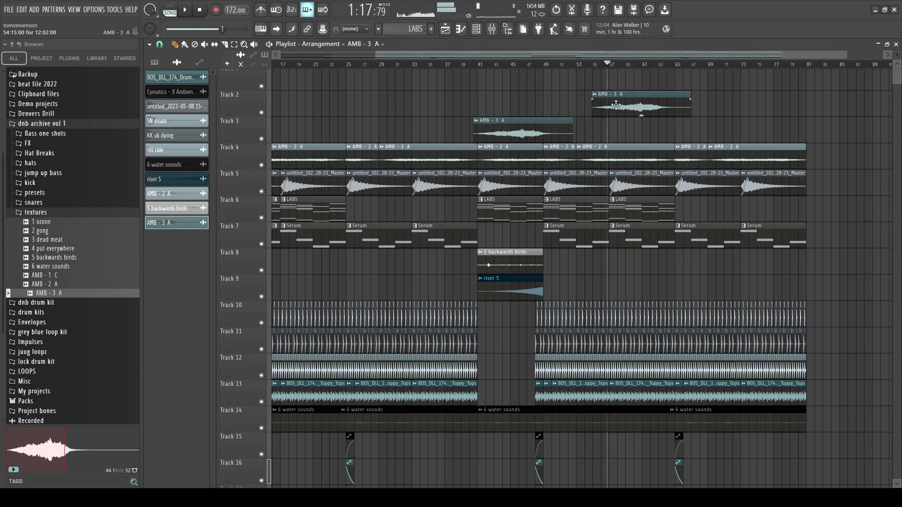
- Make the AMB - 3 A copy on Track 2 unique, check its channel settings and play from bar 57
{"action": "double_click", "coordinate": [504, 132]}
{"action": "double_click", "coordinate": [614, 95]}
{"action": "left_click", "coordinate": [629, 116]}
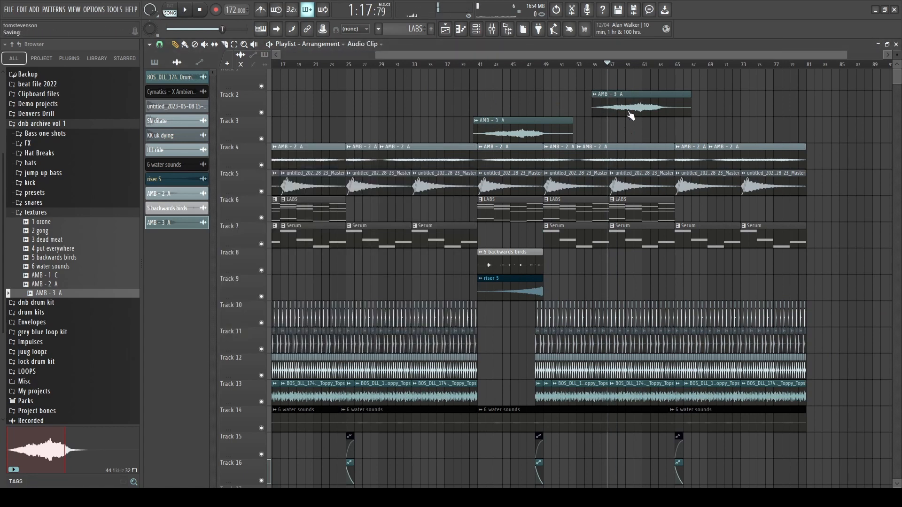
{"action": "double_click", "coordinate": [639, 109]}
{"action": "left_click", "coordinate": [480, 161]}
{"action": "key", "text": "space"}
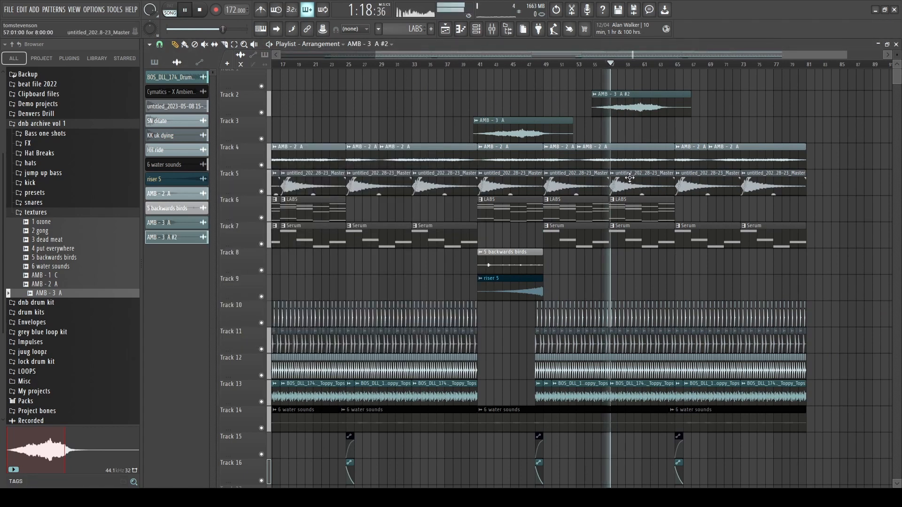
{"action": "scroll", "coordinate": [397, 186], "scroll_direction": "down", "scroll_amount": 2}
{"action": "key", "text": "space"}
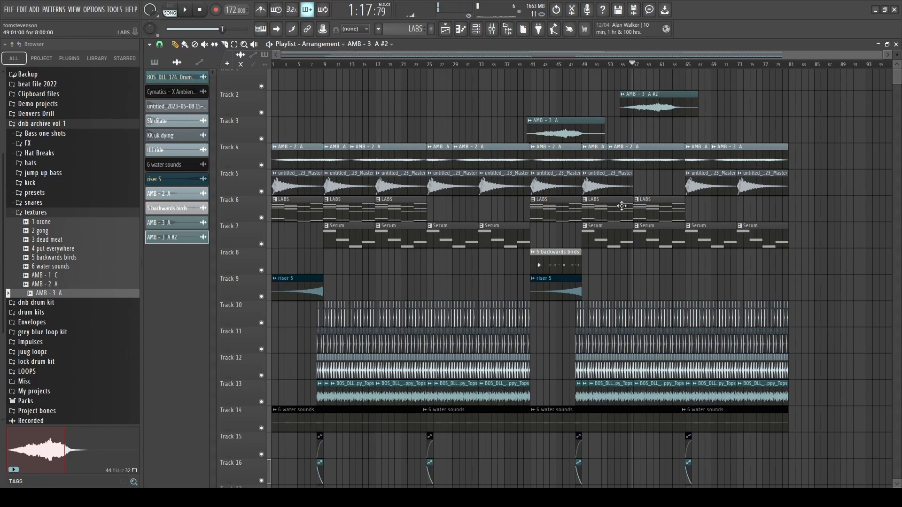
{"action": "key", "text": "space"}
{"action": "scroll", "coordinate": [684, 261], "scroll_direction": "down", "scroll_amount": 4}
{"action": "scroll", "coordinate": [709, 308], "scroll_direction": "up", "scroll_amount": 4}
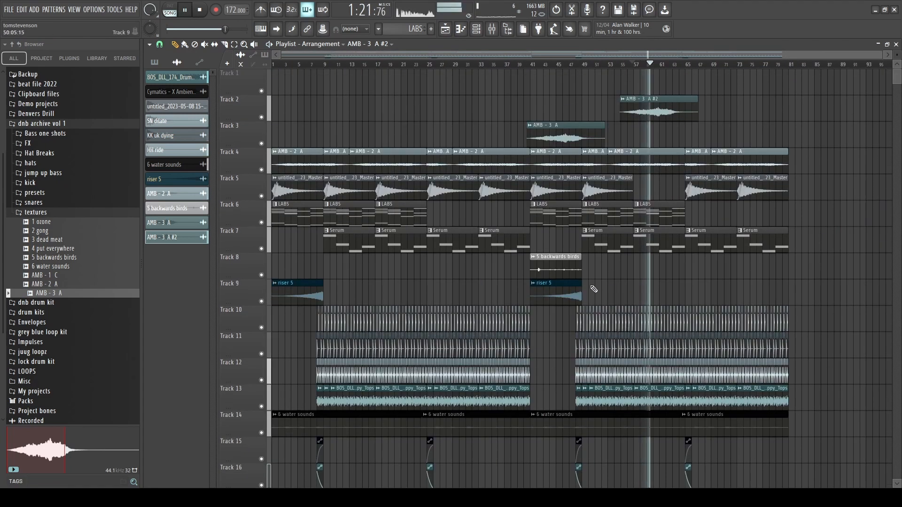
- Make the Serum pattern clip at bar 49 on Track 7 unique and open it in the piano roll
{"action": "left_click", "coordinate": [47, 212]}
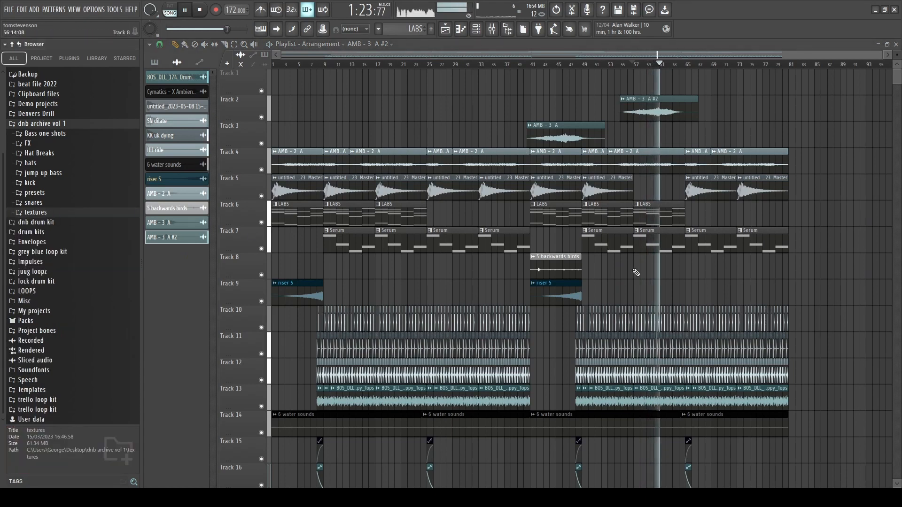
{"action": "key", "text": "space"}
{"action": "scroll", "coordinate": [673, 286], "scroll_direction": "up", "scroll_amount": 4}
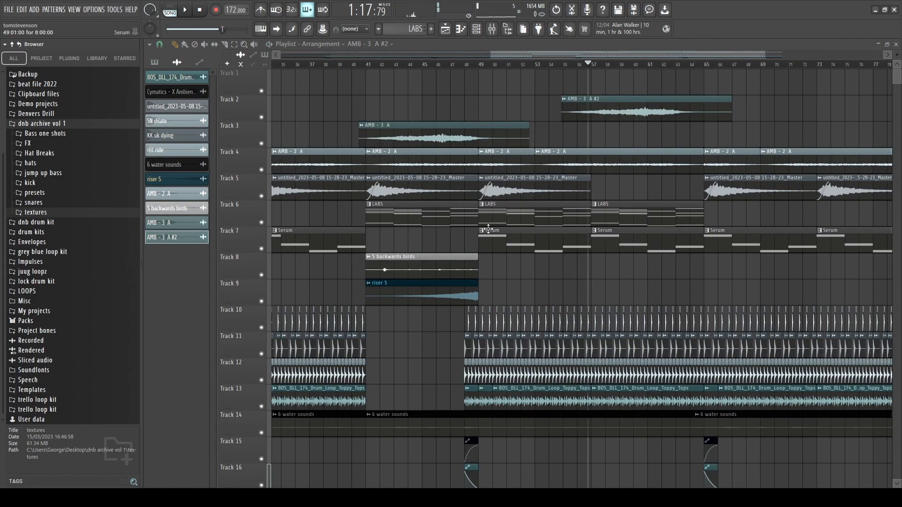
{"action": "left_click", "coordinate": [508, 243]}
{"action": "key", "text": "F7"}
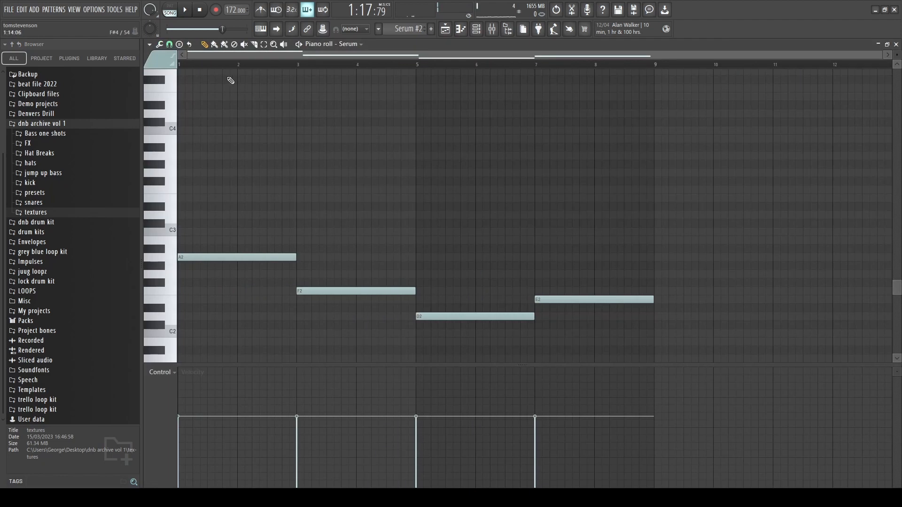
- Slice the opening A2 note into two short notes and a remainder, and raise the first short note to A3
{"action": "scroll", "coordinate": [182, 231], "scroll_direction": "up", "scroll_amount": 4}
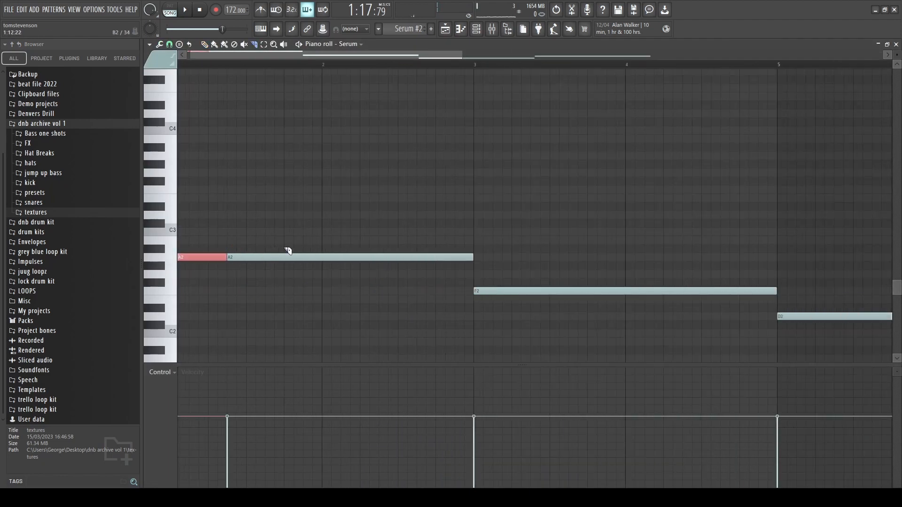
{"action": "left_click_drag", "start_coordinate": [285, 248], "coordinate": [284, 266]}
{"action": "scroll", "coordinate": [277, 273], "scroll_direction": "down", "scroll_amount": 3}
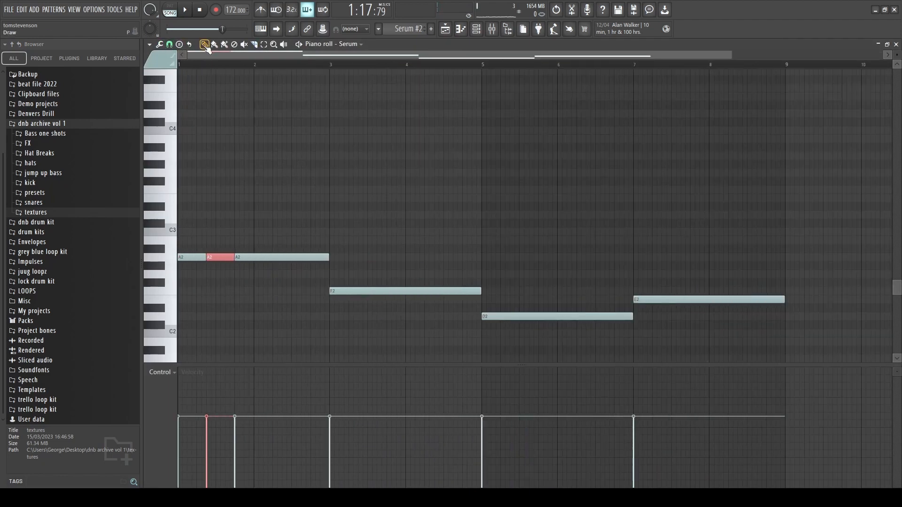
{"action": "scroll", "coordinate": [191, 244], "scroll_direction": "up", "scroll_amount": 5}
{"action": "scroll", "coordinate": [267, 256], "scroll_direction": "down", "scroll_amount": 3}
{"action": "left_click_drag", "start_coordinate": [207, 211], "coordinate": [210, 156]}
{"action": "key", "text": "space"}
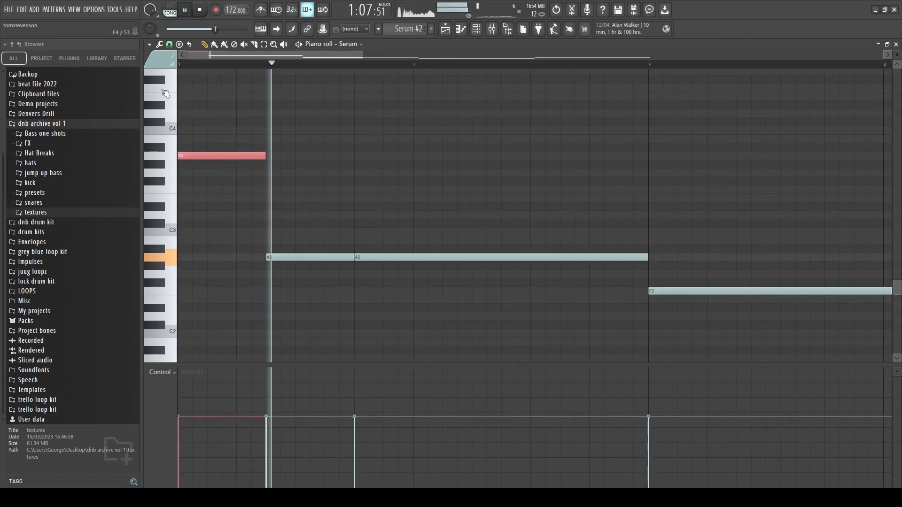
{"action": "key", "text": "space"}
{"action": "scroll", "coordinate": [207, 147], "scroll_direction": "down", "scroll_amount": 3}
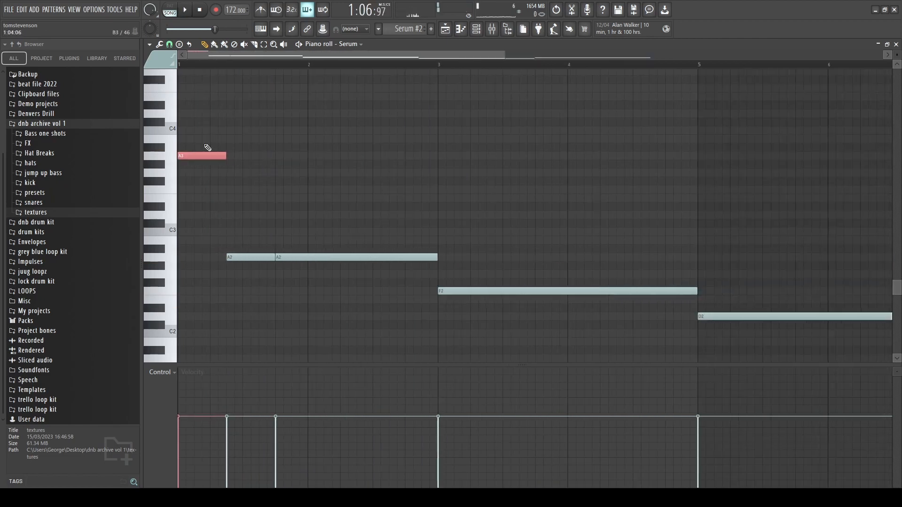
- Raise the second short A2 note two octaves to A4 and audition the new opening of the bassline
{"action": "left_click_drag", "start_coordinate": [256, 236], "coordinate": [257, 286]}
{"action": "key", "text": "ctrl+Up"}
{"action": "key", "text": "ctrl+Up"}
{"action": "scroll", "coordinate": [260, 274], "scroll_direction": "up", "scroll_amount": 3}
{"action": "key", "text": "space"}
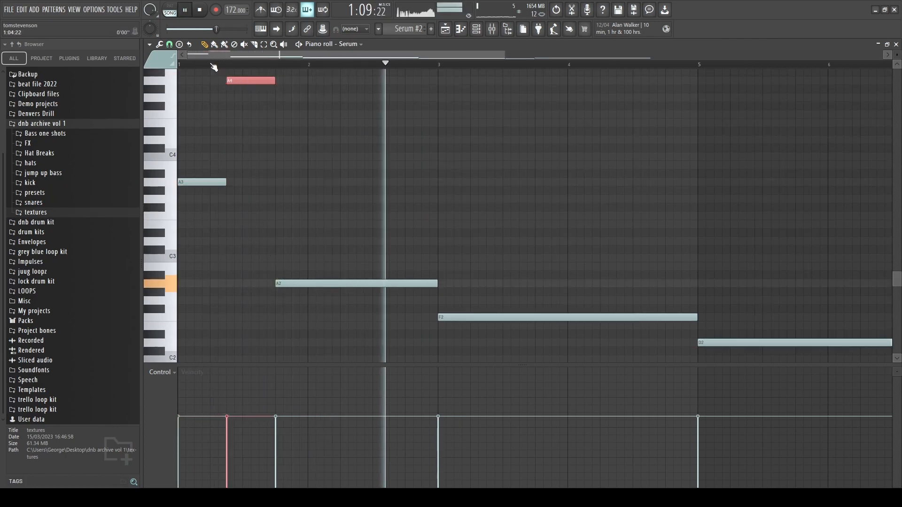
{"action": "key", "text": "space"}
{"action": "scroll", "coordinate": [291, 165], "scroll_direction": "up", "scroll_amount": 3}
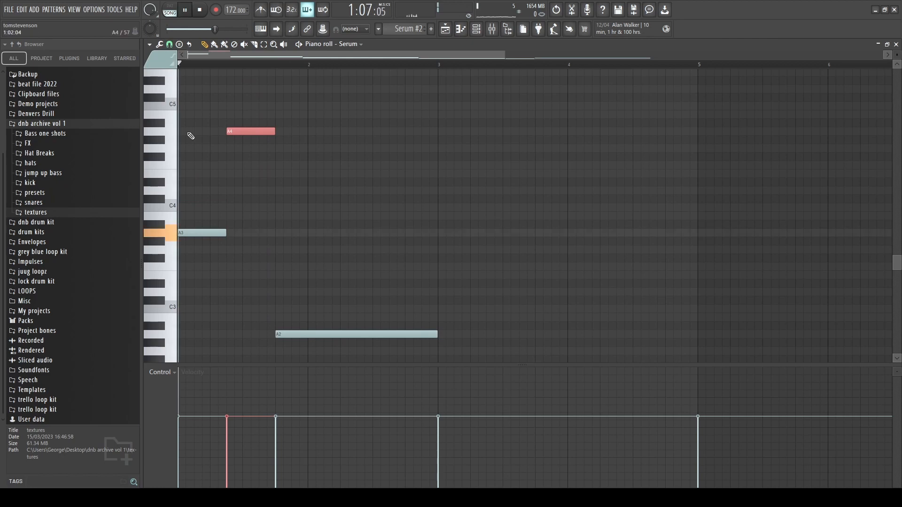
{"action": "key", "text": "space"}
{"action": "scroll", "coordinate": [202, 150], "scroll_direction": "down", "scroll_amount": 2}
{"action": "scroll", "coordinate": [385, 306], "scroll_direction": "down", "scroll_amount": 4}
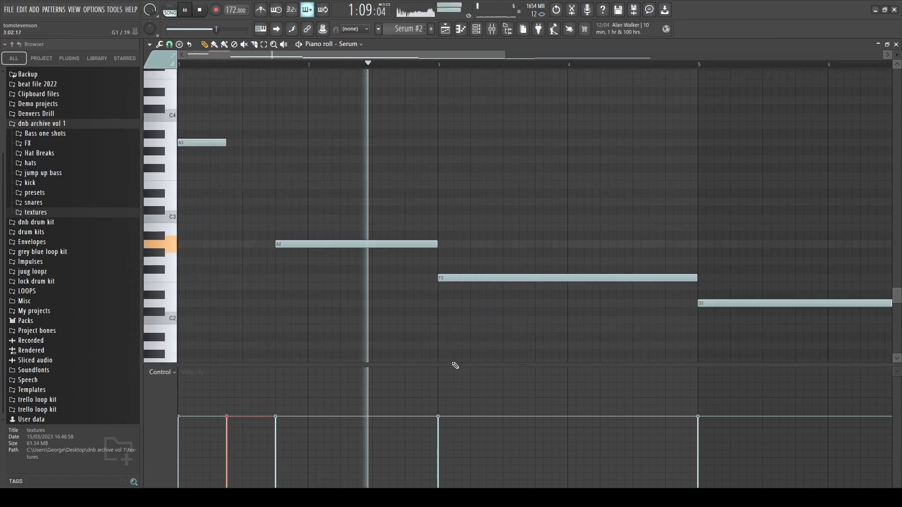
{"action": "scroll", "coordinate": [475, 263], "scroll_direction": "down", "scroll_amount": 2}
{"action": "scroll", "coordinate": [516, 288], "scroll_direction": "up", "scroll_amount": 2}
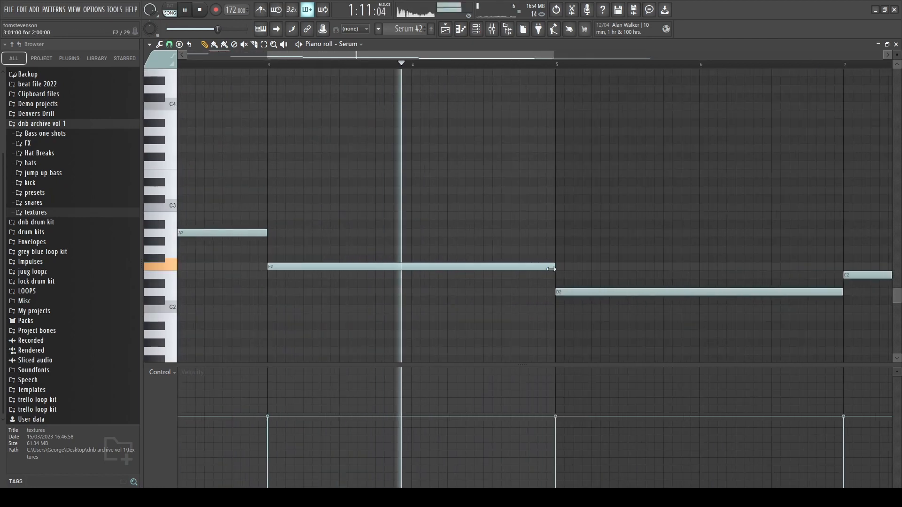
- Split off the last half bar of the F2 note before bar 5 and raise it to F3
{"action": "left_click_drag", "start_coordinate": [551, 269], "coordinate": [486, 270]}
{"action": "left_click", "coordinate": [493, 268]}
{"action": "key", "text": "space"}
{"action": "left_click_drag", "start_coordinate": [697, 267], "coordinate": [555, 273]}
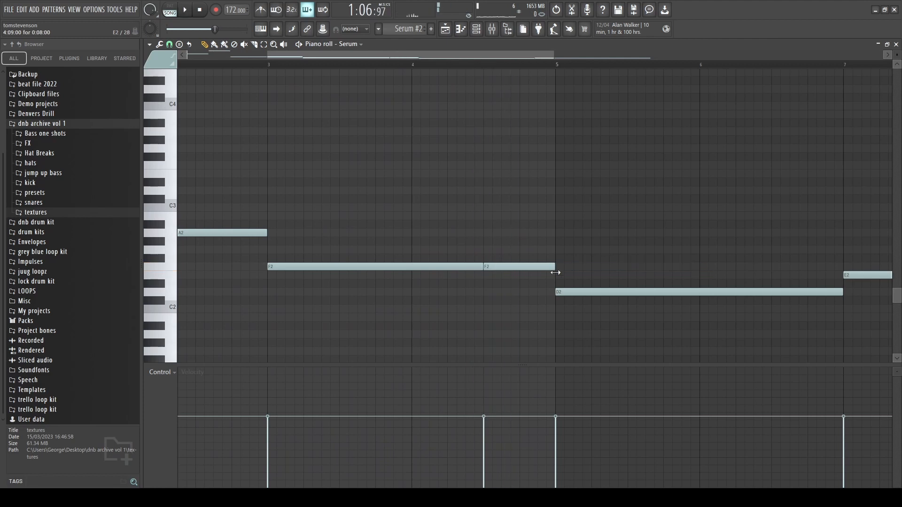
{"action": "left_click", "coordinate": [532, 266], "text": "ctrl"}
{"action": "key", "text": "ctrl+Up"}
{"action": "key", "text": "space"}
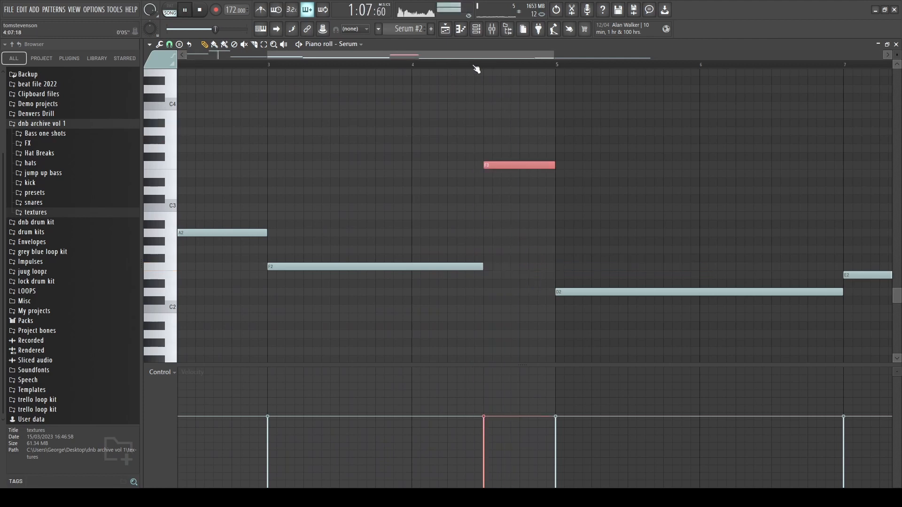
- Raise the half-bar F3 note before bar 5 another octave to F4 and audition it
{"action": "left_click", "coordinate": [455, 113]}
{"action": "key", "text": "space"}
{"action": "scroll", "coordinate": [526, 191], "scroll_direction": "down", "scroll_amount": 2}
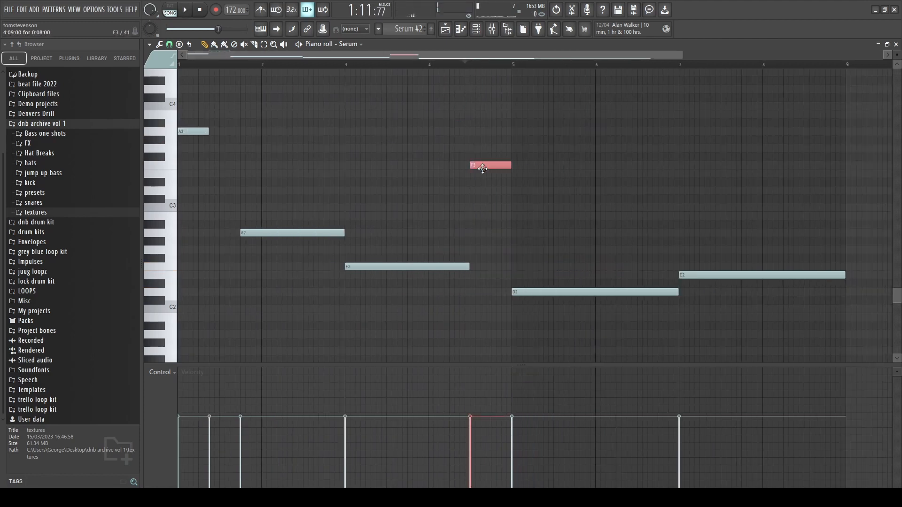
{"action": "key", "text": "ctrl+Up"}
{"action": "key", "text": "space"}
{"action": "left_click", "coordinate": [581, 277]}
{"action": "key", "text": "space"}
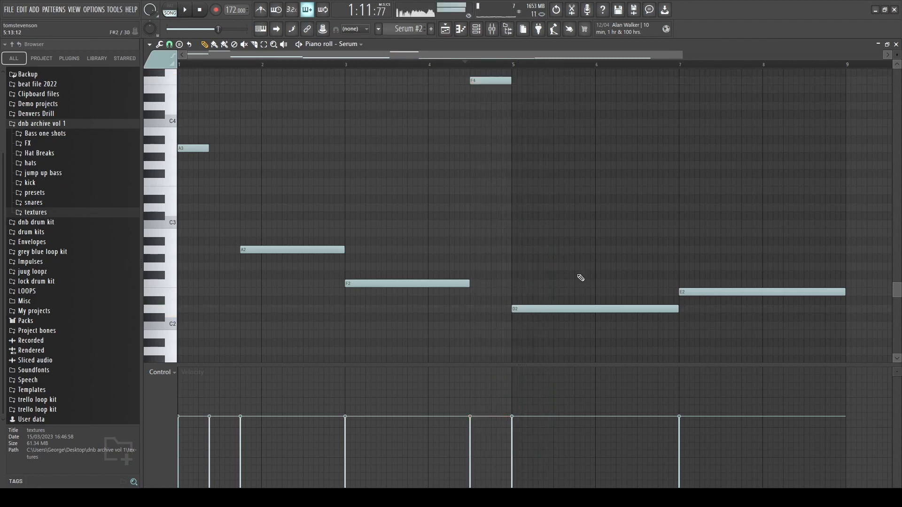
- Slice off the last half bar of the D2 note before bar 7 and raise it two octaves to D4
{"action": "scroll", "coordinate": [581, 278], "scroll_direction": "up", "scroll_amount": 2}
{"action": "key", "text": "c"}
{"action": "left_click_drag", "start_coordinate": [581, 301], "coordinate": [584, 326]}
{"action": "key", "text": "ctrl+Up"}
{"action": "key", "text": "space"}
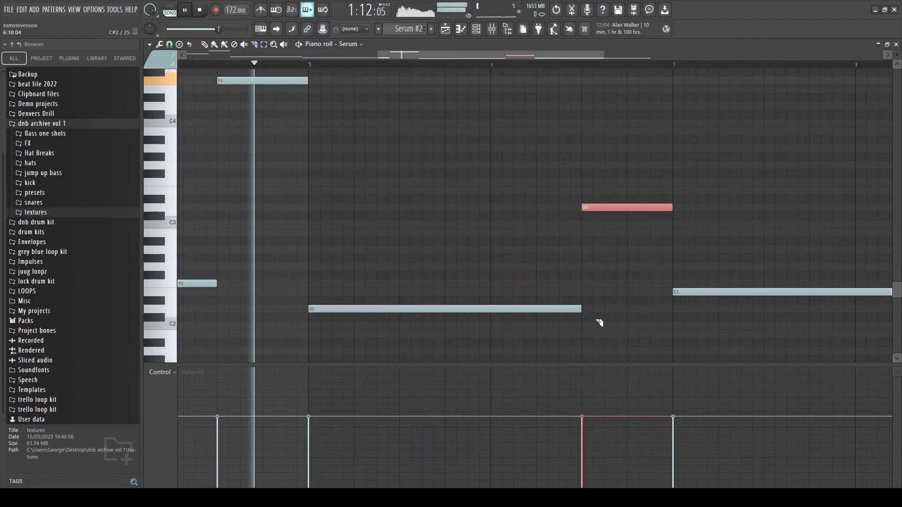
{"action": "key", "text": "ctrl+Up"}
{"action": "left_click", "coordinate": [593, 181]}
{"action": "key", "text": "space"}
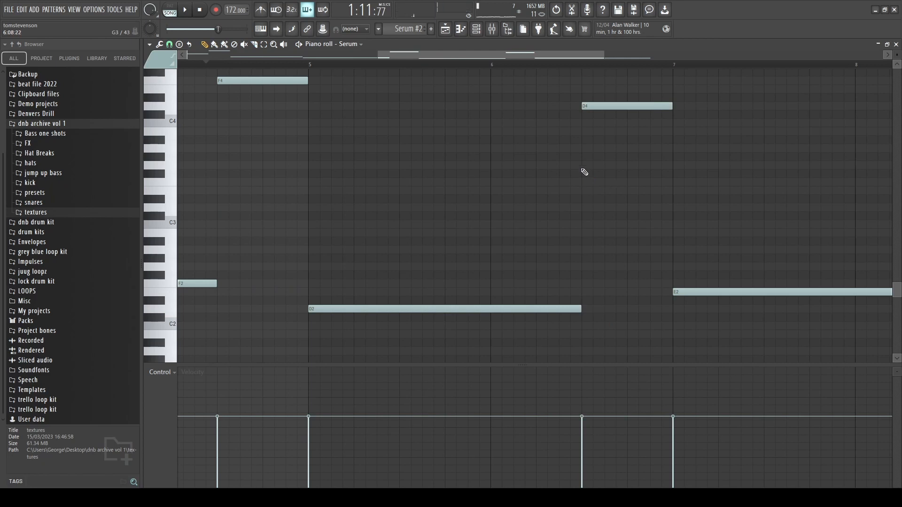
- Audition the edited bassline and return to the playlist to examine the Serum #2 clip in the second drop
{"action": "scroll", "coordinate": [584, 172], "scroll_direction": "down", "scroll_amount": 2}
{"action": "key", "text": "space"}
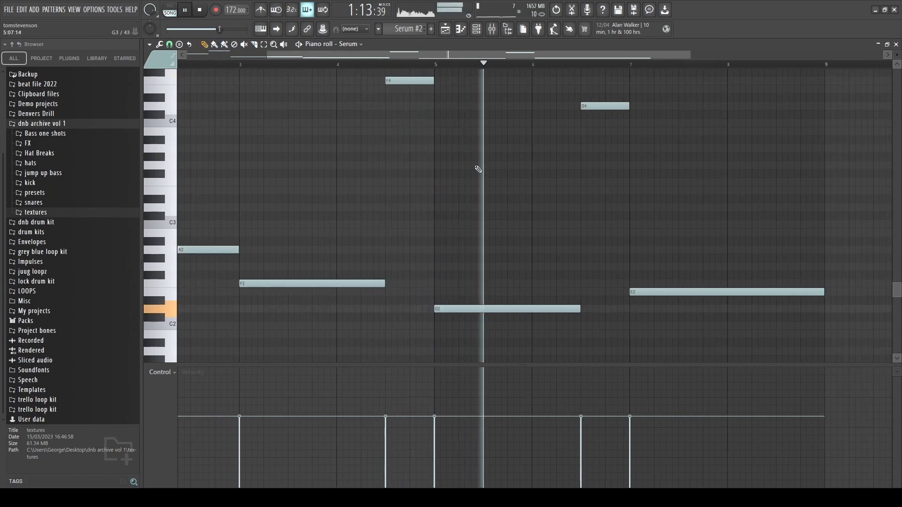
{"action": "key", "text": "F5"}
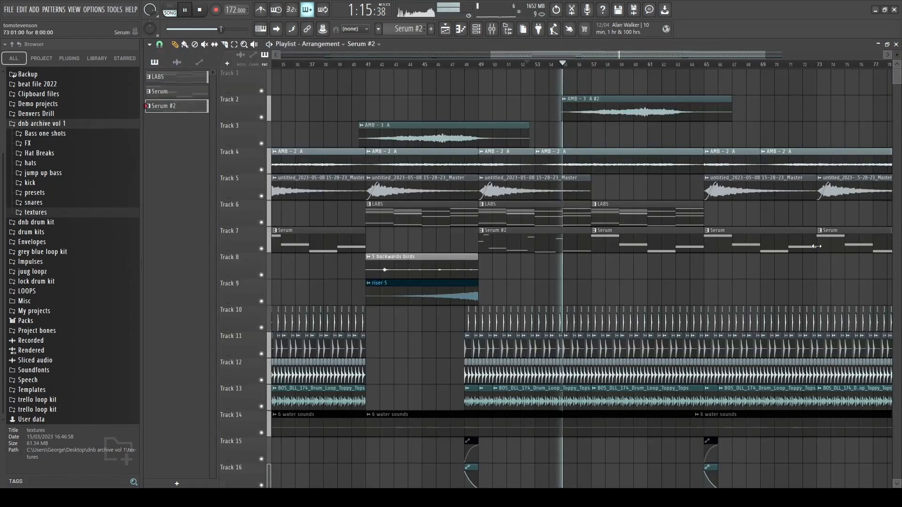
{"action": "scroll", "coordinate": [552, 259], "scroll_direction": "up", "scroll_amount": 2}
{"action": "key", "text": "space"}
{"action": "scroll", "coordinate": [504, 218], "scroll_direction": "down", "scroll_amount": 3}
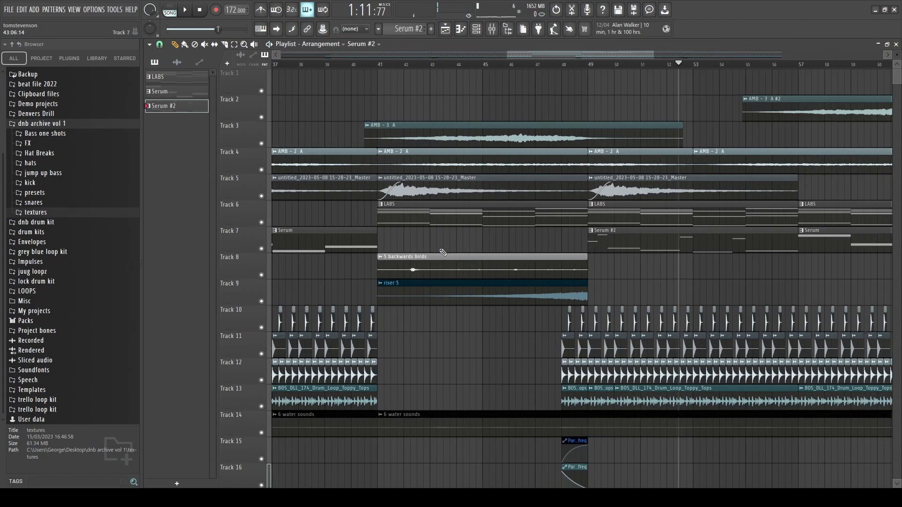
{"action": "scroll", "coordinate": [583, 252], "scroll_direction": "up", "scroll_amount": 3}
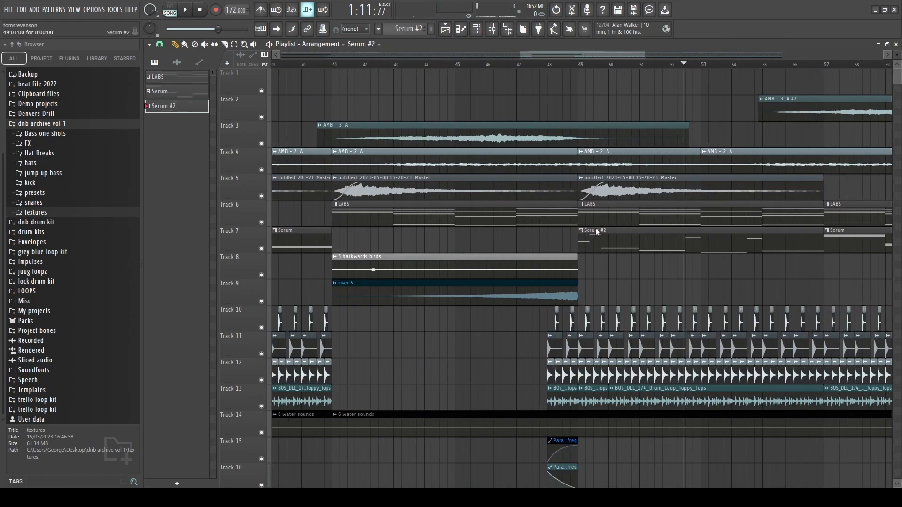
{"action": "scroll", "coordinate": [620, 292], "scroll_direction": "down", "scroll_amount": 4}
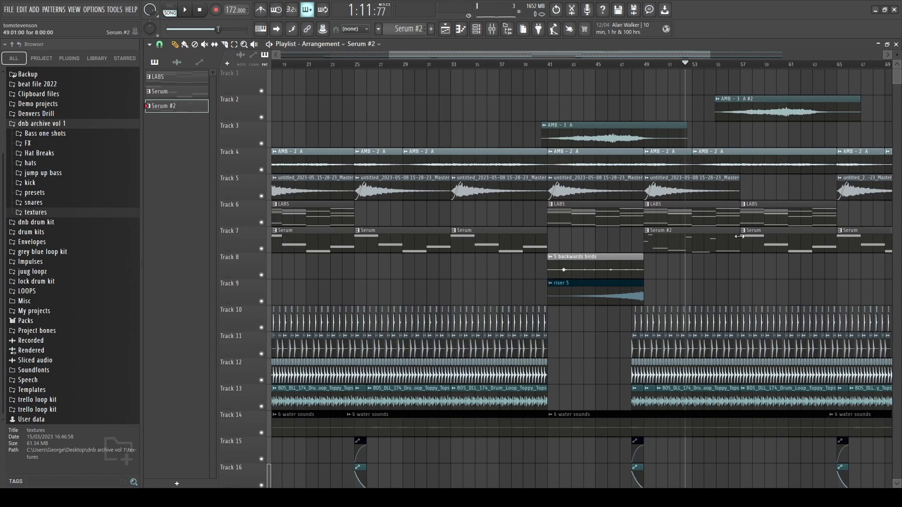
- Copy the Serum #2 clip to track 8 at bar 33, replacing the Serum clip there on track 7
{"action": "double_click", "coordinate": [678, 233]}
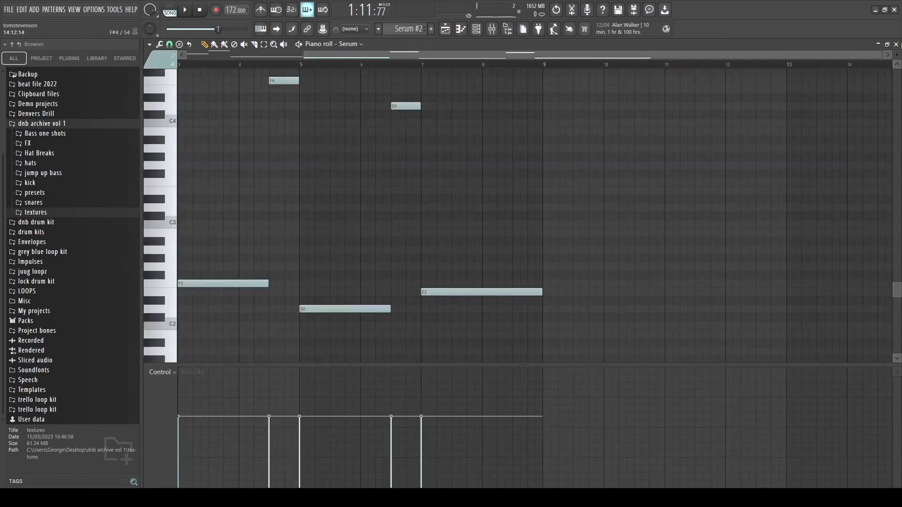
{"action": "left_click", "coordinate": [897, 45]}
{"action": "scroll", "coordinate": [557, 254], "scroll_direction": "down", "scroll_amount": 1}
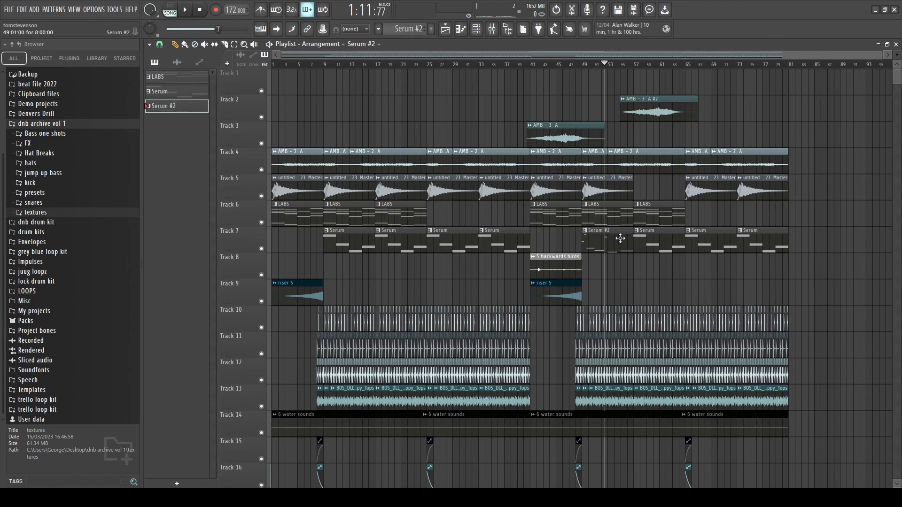
{"action": "left_click_drag", "start_coordinate": [615, 237], "coordinate": [525, 275]}
{"action": "scroll", "coordinate": [525, 276], "scroll_direction": "up", "scroll_amount": 3}
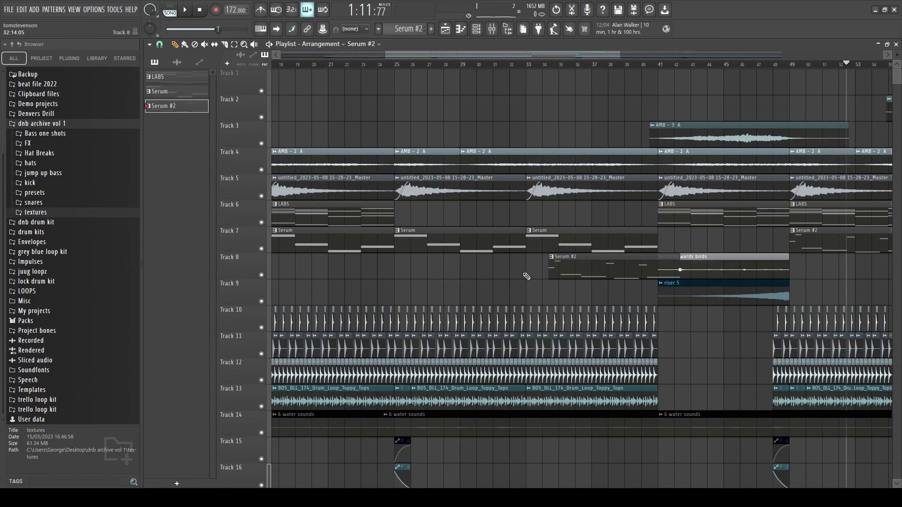
{"action": "left_click_drag", "start_coordinate": [593, 272], "coordinate": [574, 272]}
{"action": "scroll", "coordinate": [559, 268], "scroll_direction": "up", "scroll_amount": 3}
{"action": "scroll", "coordinate": [545, 265], "scroll_direction": "down", "scroll_amount": 5}
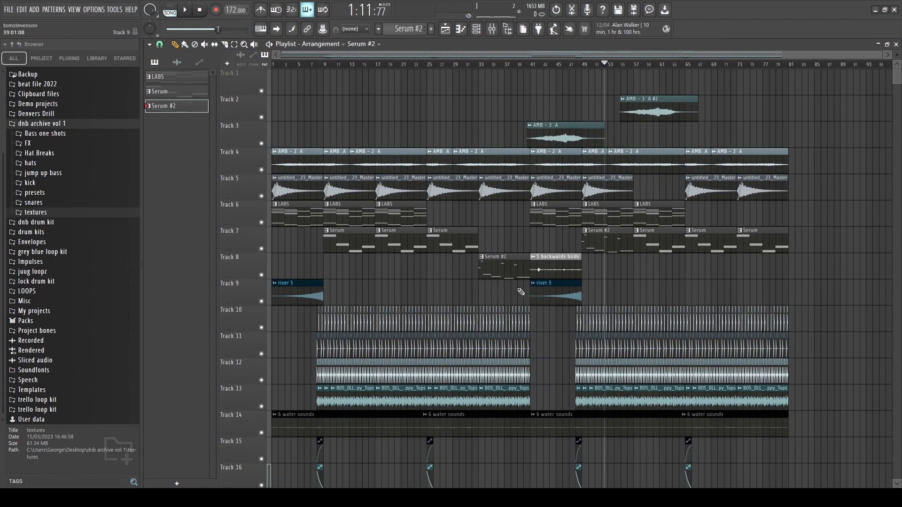
- Audition the first drop from bar 33 with the Serum #2 bassline
{"action": "left_click_drag", "start_coordinate": [616, 65], "coordinate": [480, 80]}
{"action": "key", "text": "space"}
{"action": "scroll", "coordinate": [499, 273], "scroll_direction": "up", "scroll_amount": 2}
{"action": "scroll", "coordinate": [504, 288], "scroll_direction": "down", "scroll_amount": 2}
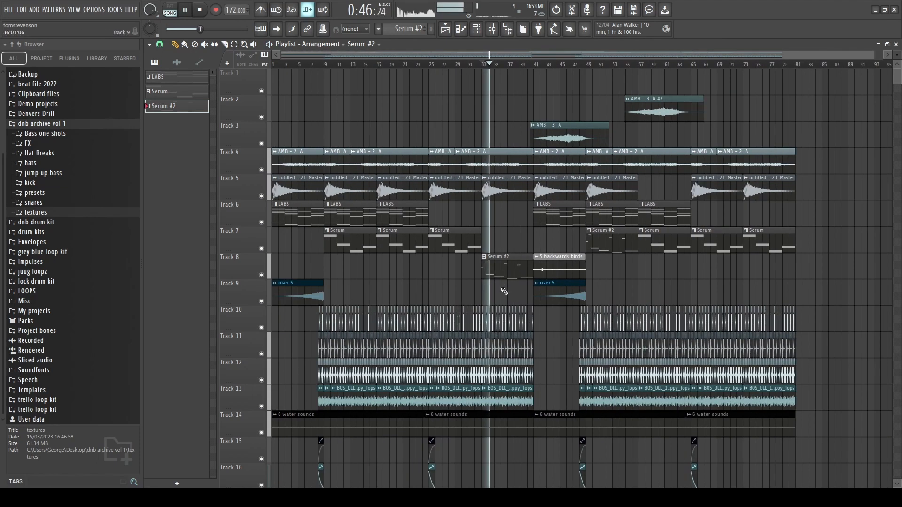
- Place a copy of the riser 5 clip on track 15, spanning bars 33 to 41
{"action": "scroll", "coordinate": [507, 293], "scroll_direction": "down", "scroll_amount": 5}
{"action": "left_click", "coordinate": [536, 165]}
{"action": "key", "text": "space"}
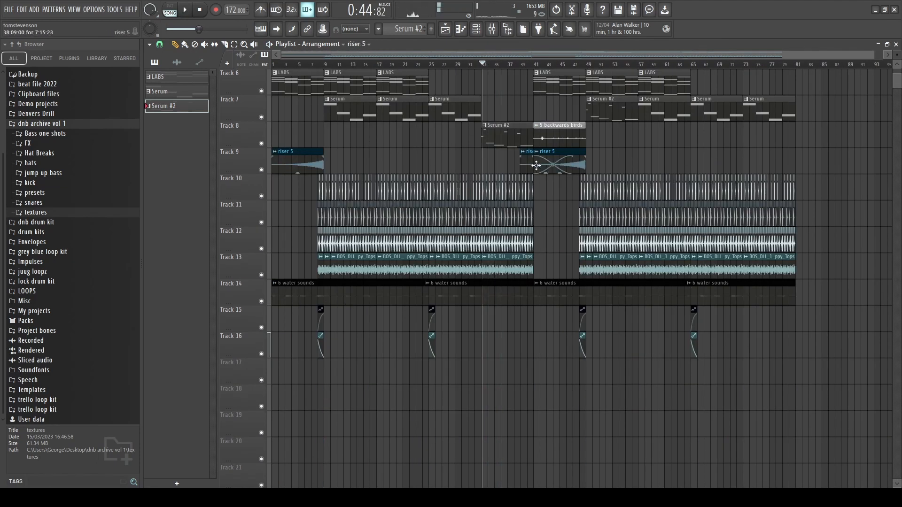
{"action": "left_click_drag", "start_coordinate": [537, 165], "coordinate": [524, 333]}
{"action": "scroll", "coordinate": [524, 167], "scroll_direction": "up", "scroll_amount": 3}
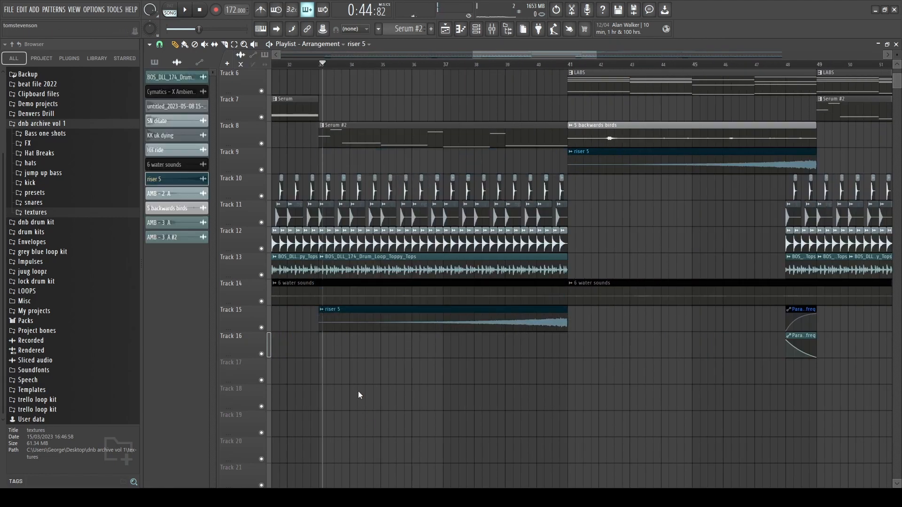
- Make the riser 5 clip on track 15 unique and lower its channel volume to about 11%, auditioning it into the breakdown
{"action": "double_click", "coordinate": [427, 311]}
{"action": "key", "text": "Escape"}
{"action": "key", "text": "space"}
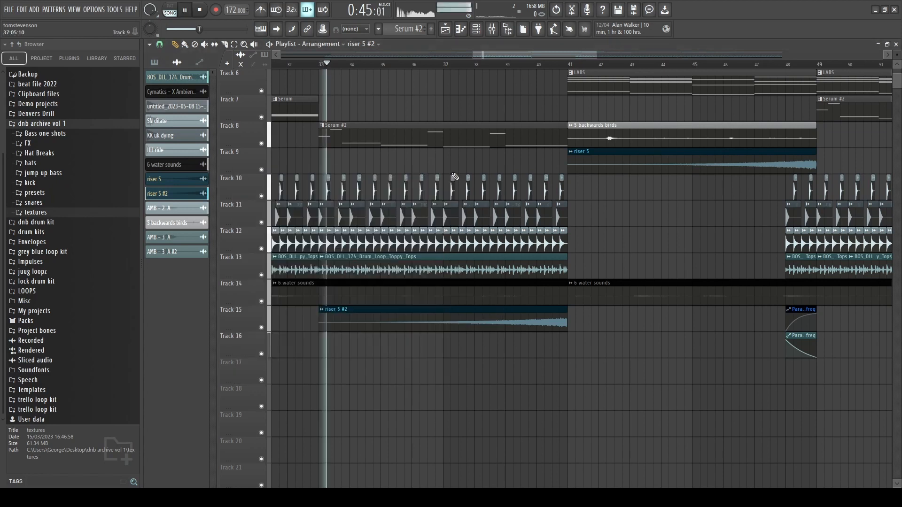
{"action": "scroll", "coordinate": [617, 139], "scroll_direction": "down", "scroll_amount": 2}
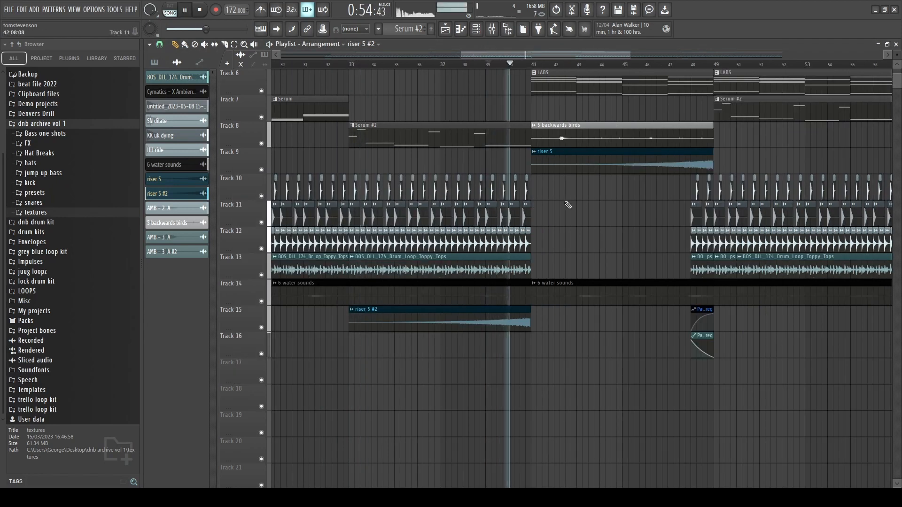
{"action": "scroll", "coordinate": [469, 314], "scroll_direction": "down", "scroll_amount": 2}
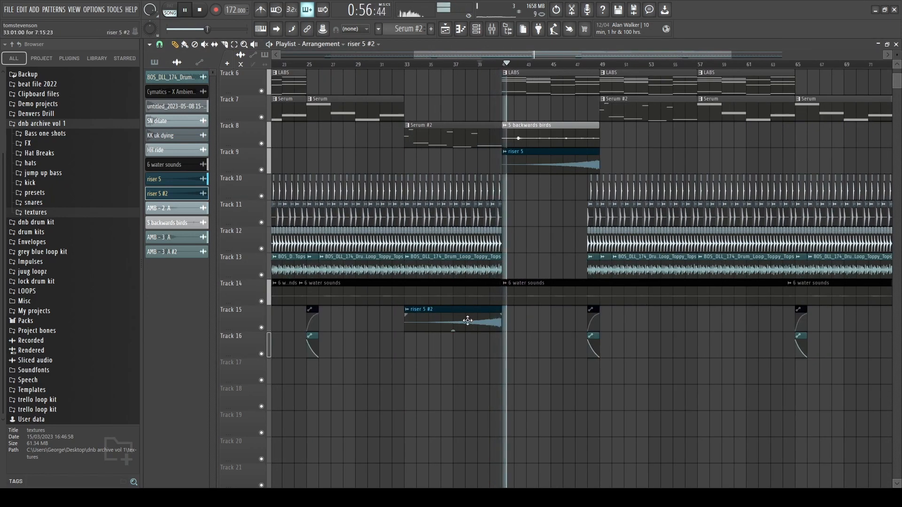
{"action": "key", "text": "space"}
{"action": "double_click", "coordinate": [442, 320]}
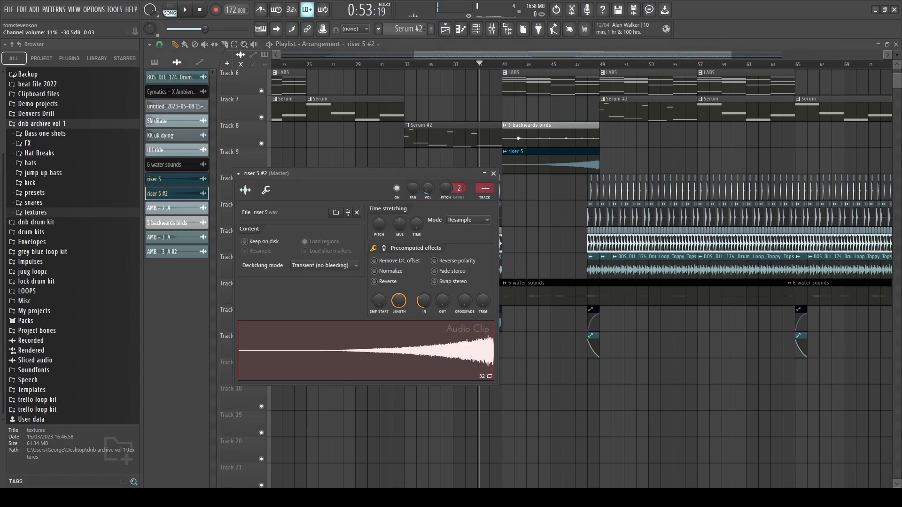
{"action": "key", "text": "Escape"}
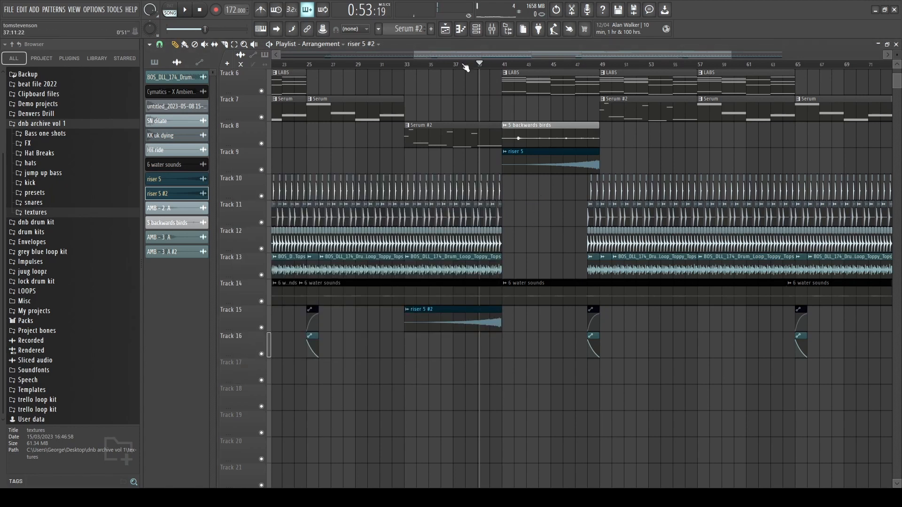
- Insert OTT in slot 1 of the Master mixer track with its depth set to 15%
{"action": "scroll", "coordinate": [465, 244], "scroll_direction": "down", "scroll_amount": 2}
{"action": "scroll", "coordinate": [466, 260], "scroll_direction": "up", "scroll_amount": 4}
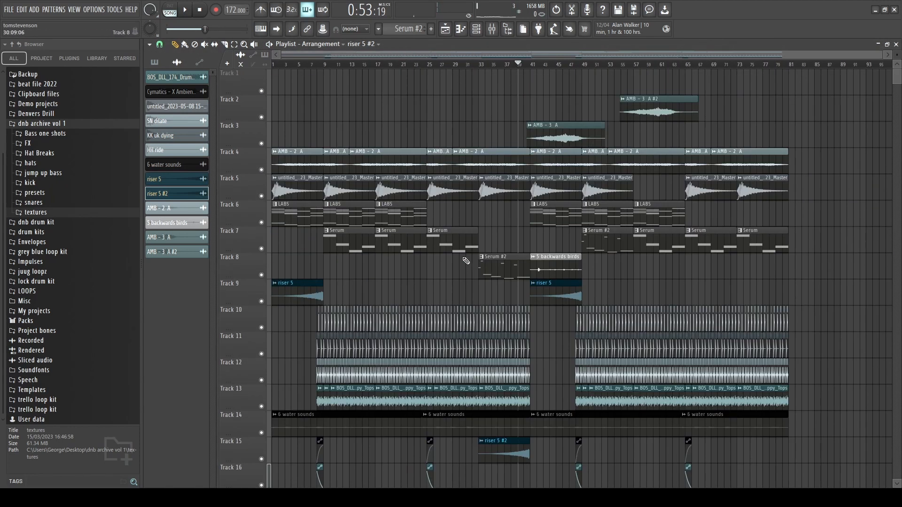
{"action": "left_click", "coordinate": [495, 29]}
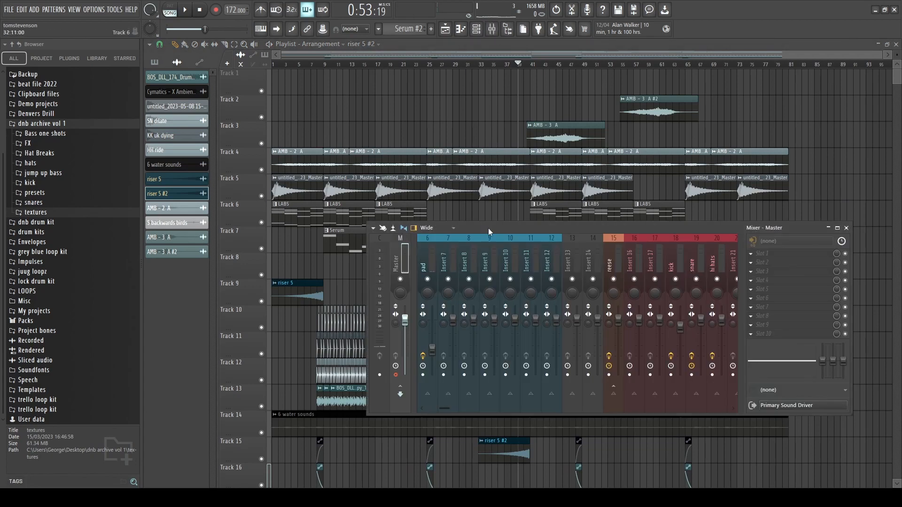
{"action": "left_click_drag", "start_coordinate": [488, 227], "coordinate": [447, 214]}
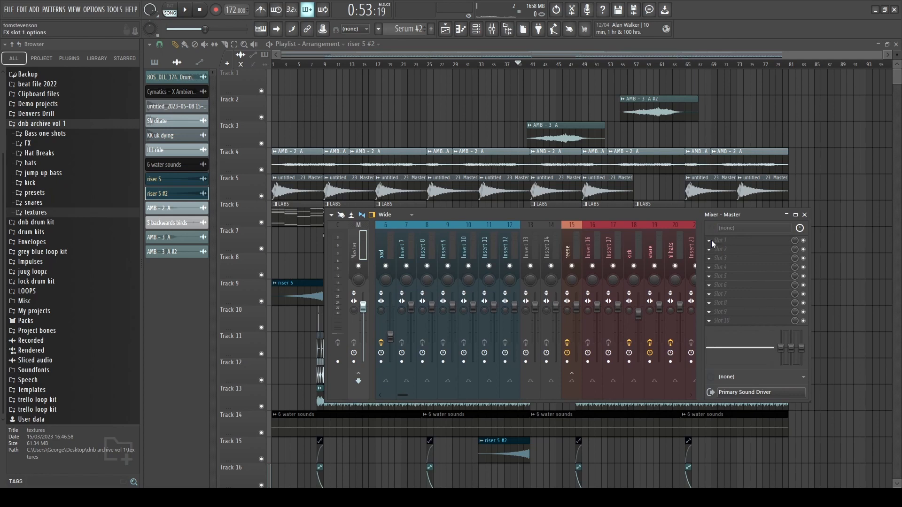
{"action": "left_click", "coordinate": [606, 161]}
{"action": "left_click_drag", "start_coordinate": [233, 113], "coordinate": [351, 106]}
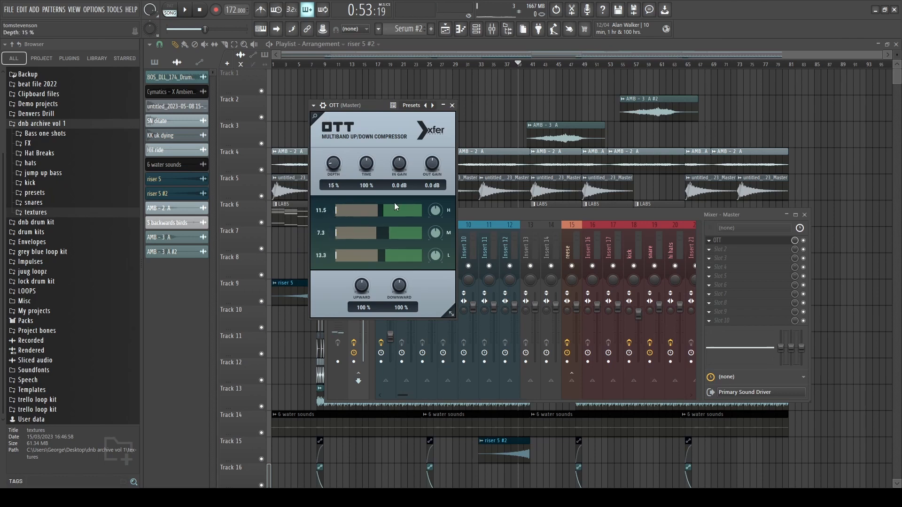
{"action": "left_click_drag", "start_coordinate": [363, 106], "coordinate": [370, 109]}
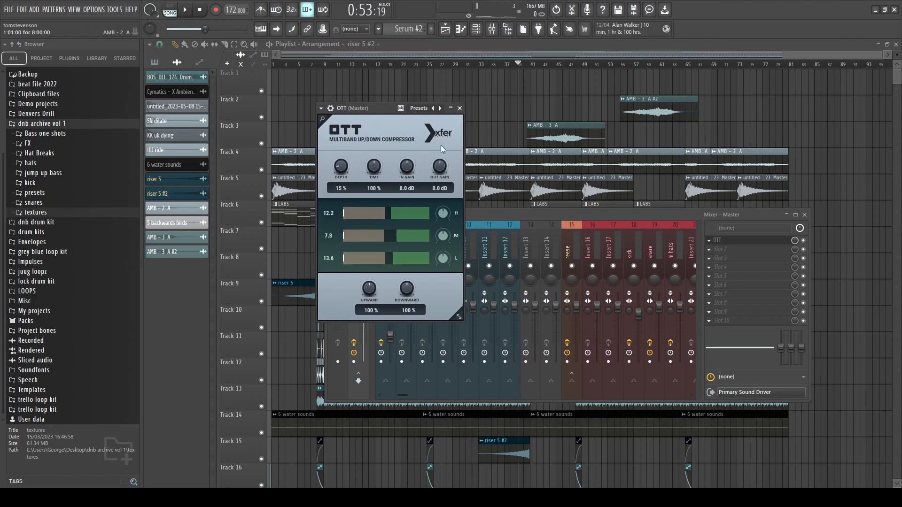
- Audition the first drop from bar 9 with the mixer open and check OTT on the Master track
{"action": "key", "text": "space"}
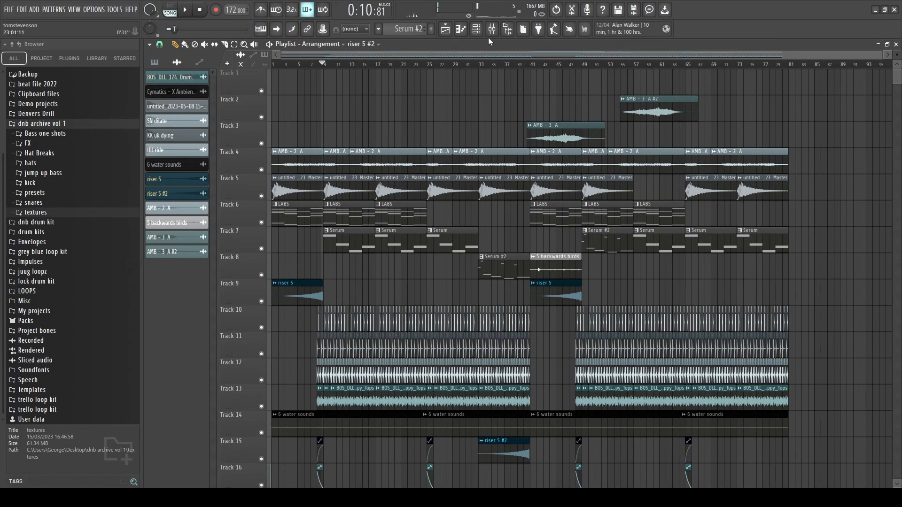
{"action": "left_click", "coordinate": [492, 29]}
{"action": "key", "text": "space"}
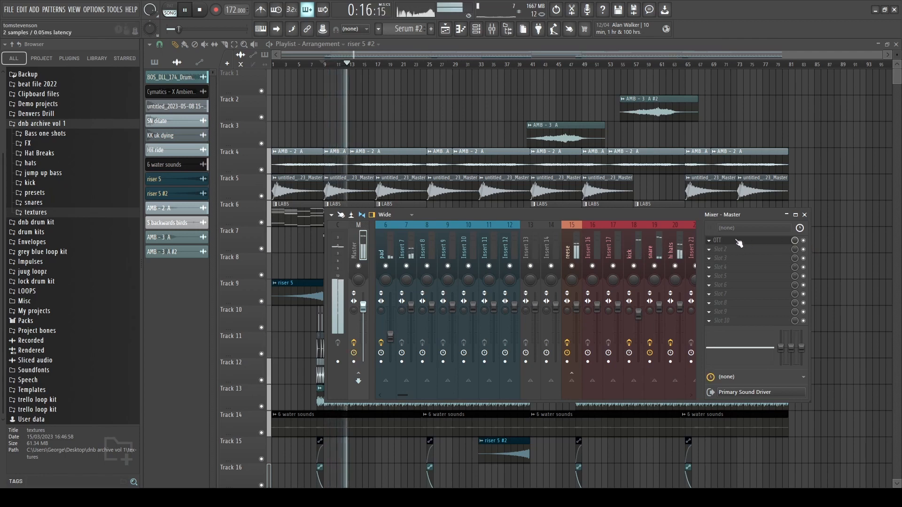
{"action": "key", "text": "space"}
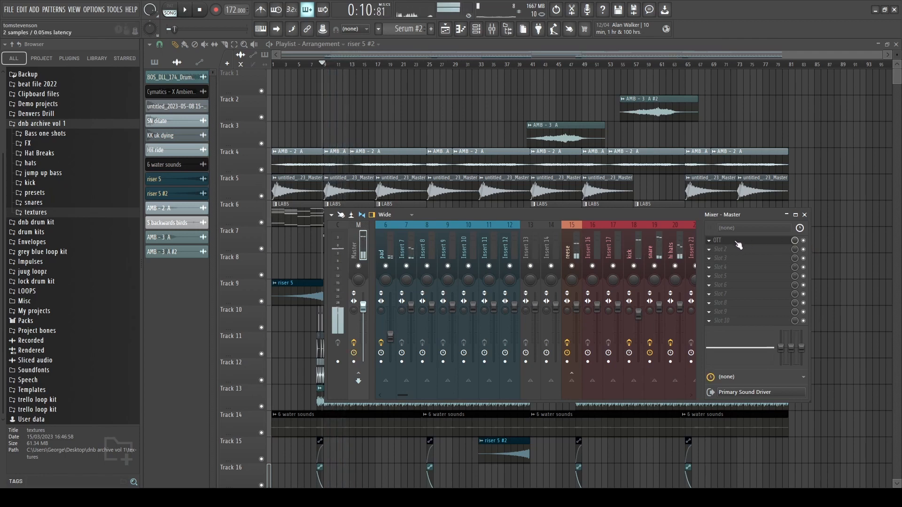
{"action": "left_click", "coordinate": [740, 243]}
{"action": "left_click", "coordinate": [461, 109]}
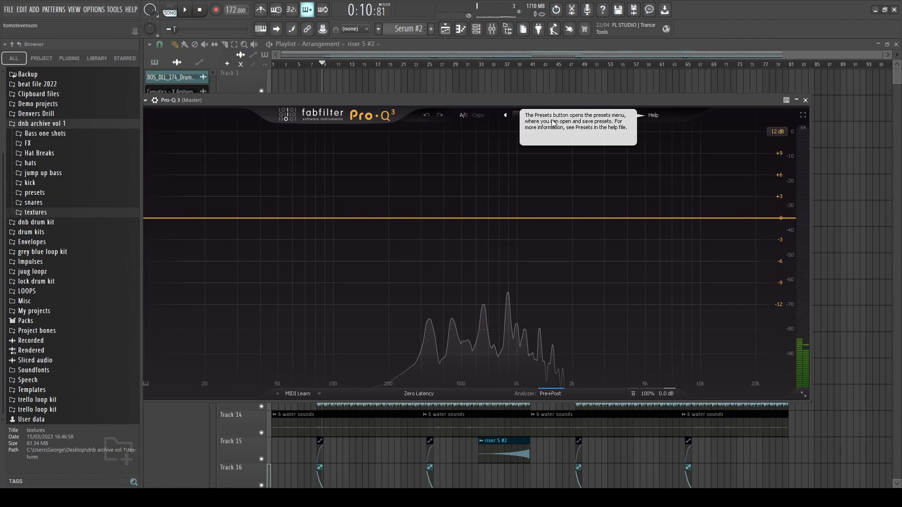
- Add Pro-Q 3 to Master slot 9 with the High Shelf preset and flatten the shelf to about 0 dB near 20 kHz
{"action": "left_click", "coordinate": [537, 115]}
{"action": "left_click", "coordinate": [538, 297]}
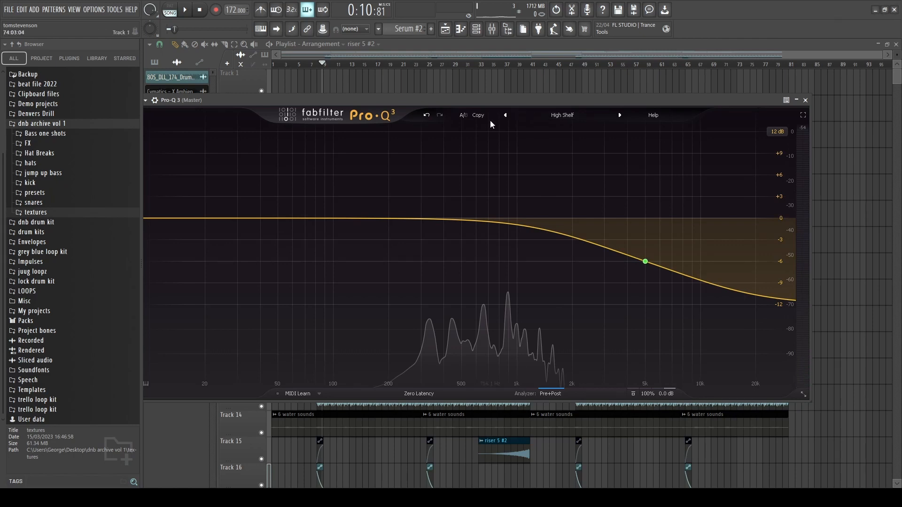
{"action": "left_click_drag", "start_coordinate": [496, 101], "coordinate": [573, 95]}
{"action": "left_click_drag", "start_coordinate": [723, 255], "coordinate": [829, 211]}
- Add a Low Cut band in Pro-Q 3 at about 303 Hz with a 72 dB/oct slope, applied only to the Side signal
{"action": "left_click", "coordinate": [302, 212]}
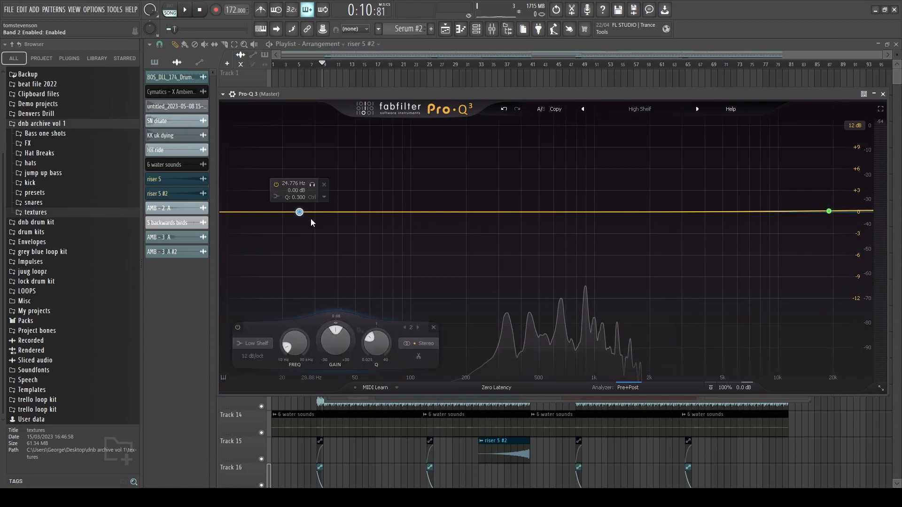
{"action": "left_click", "coordinate": [298, 206]}
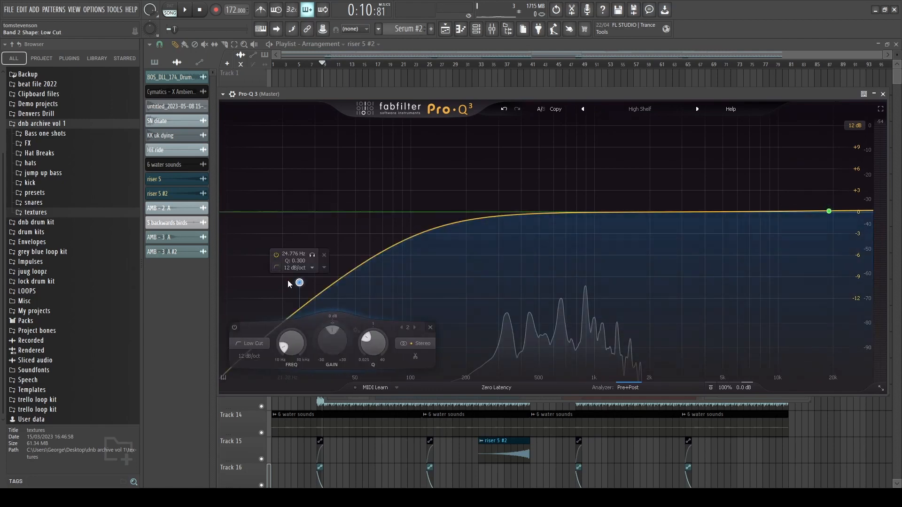
{"action": "left_click_drag", "start_coordinate": [287, 280], "coordinate": [516, 245]}
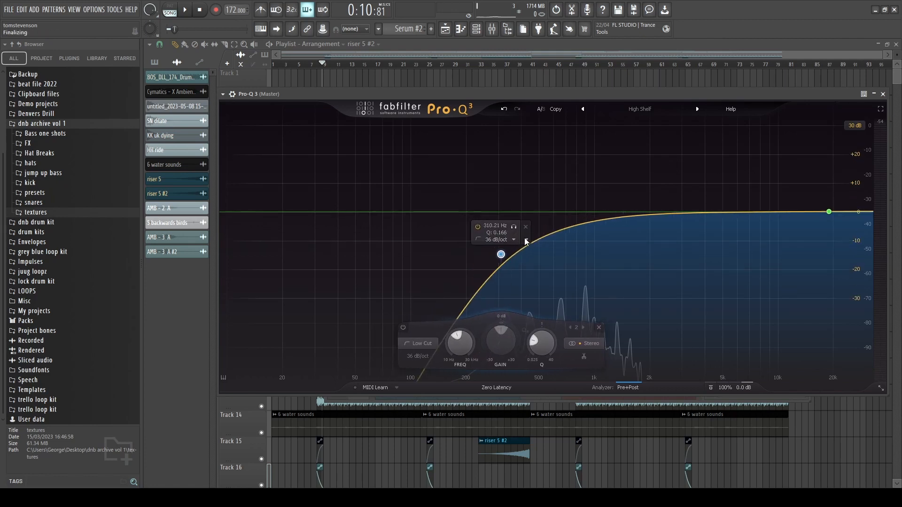
{"action": "left_click", "coordinate": [621, 324]}
{"action": "left_click", "coordinate": [501, 240]}
{"action": "left_click", "coordinate": [502, 257]}
{"action": "left_click_drag", "start_coordinate": [503, 259], "coordinate": [500, 258]}
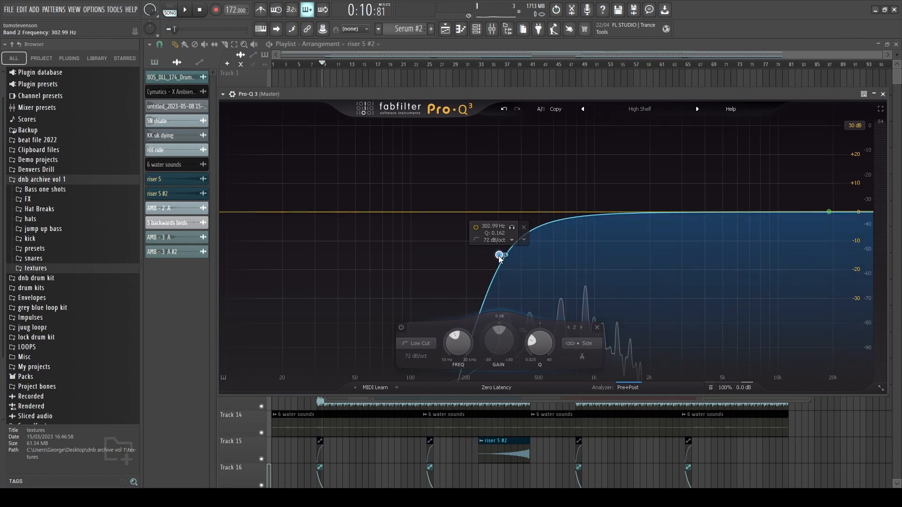
- Audition the drop from bar 9 while watching the Pro-Q 3 spectrum with the side low cut
{"action": "left_click_drag", "start_coordinate": [568, 95], "coordinate": [492, 187]}
{"action": "key", "text": "space"}
{"action": "key", "text": "space"}
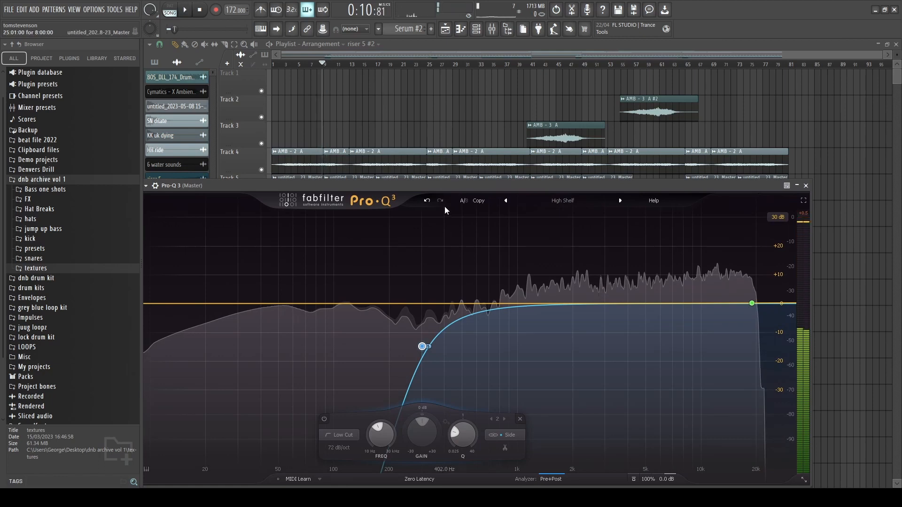
{"action": "mouse_move", "coordinate": [418, 330]}
{"action": "left_click_drag", "start_coordinate": [442, 187], "coordinate": [445, 188]}
{"action": "key", "text": "space"}
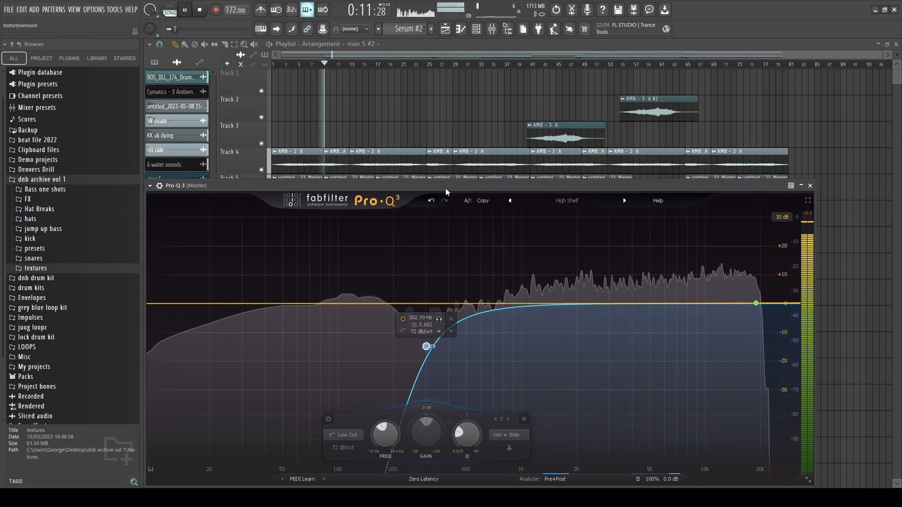
{"action": "key", "text": "space"}
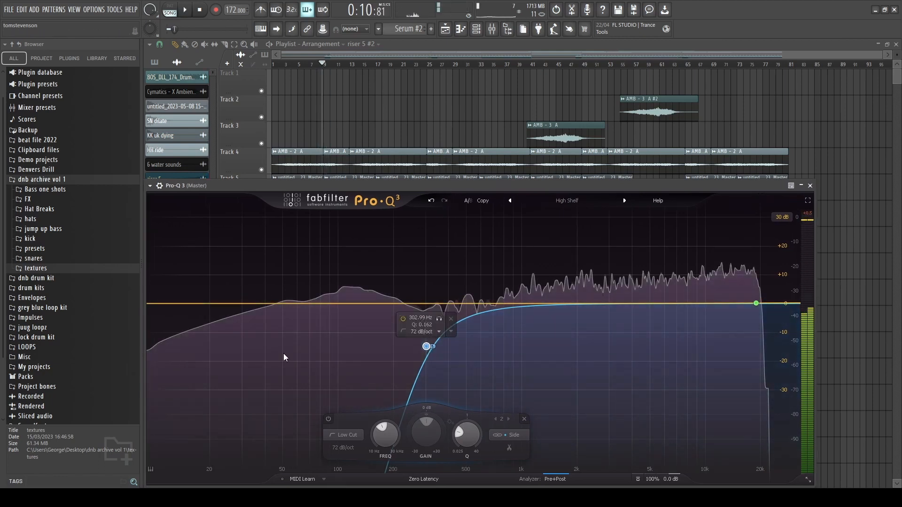
- Lower the side Low Cut frequency to about 226 Hz, play the drop and close Pro-Q 3
{"action": "left_click_drag", "start_coordinate": [426, 348], "coordinate": [408, 346]}
{"action": "key", "text": "space"}
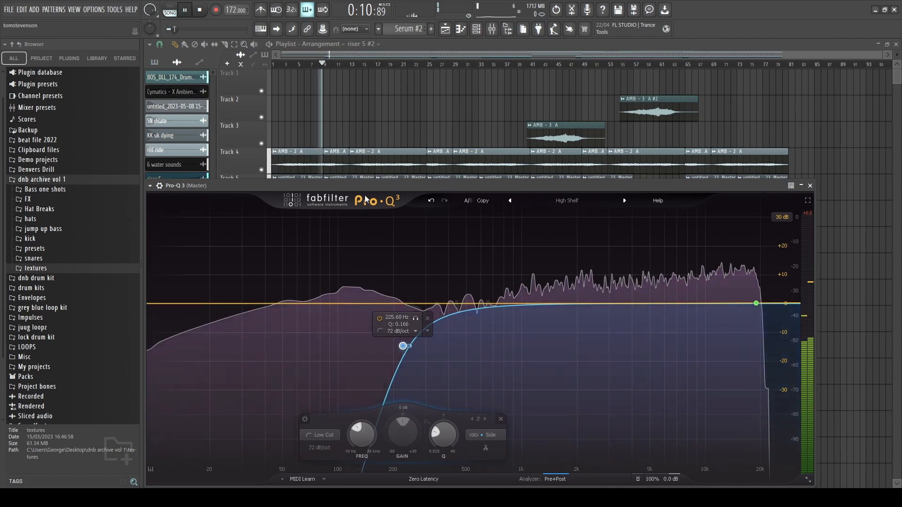
{"action": "key", "text": "Escape"}
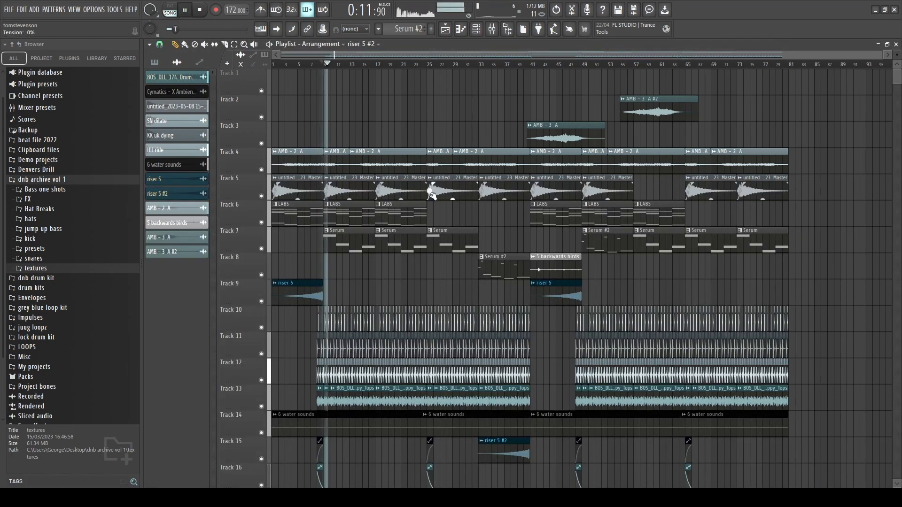
- Audition the drop with the mixer open and insert Fruity parametric EQ 2 in slot 2 of the Master track
{"action": "left_click", "coordinate": [492, 29]}
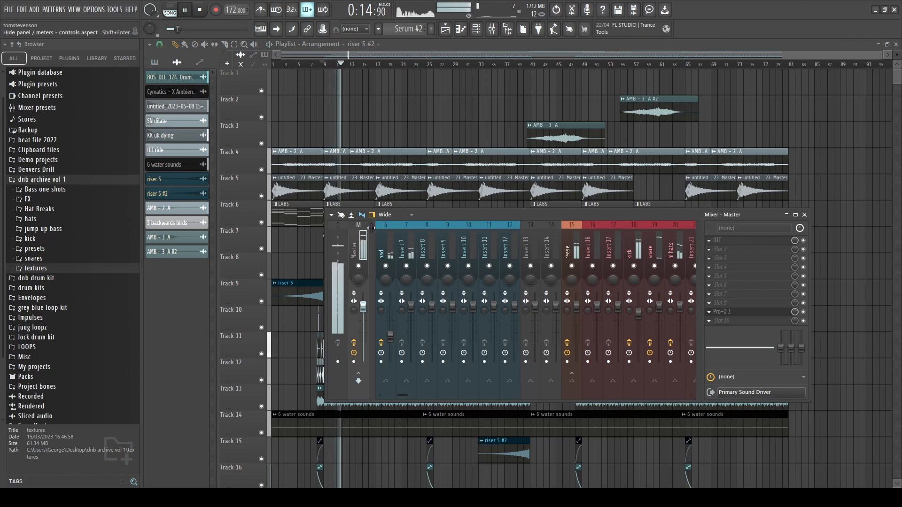
{"action": "key", "text": "space"}
{"action": "scroll", "coordinate": [365, 244], "scroll_direction": "right", "scroll_amount": 2}
{"action": "scroll", "coordinate": [336, 249], "scroll_direction": "left", "scroll_amount": 2}
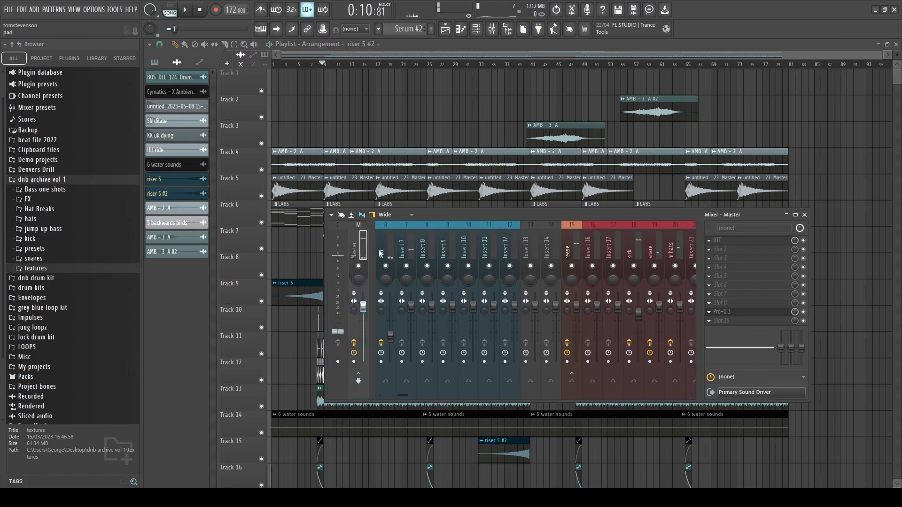
{"action": "key", "text": "space"}
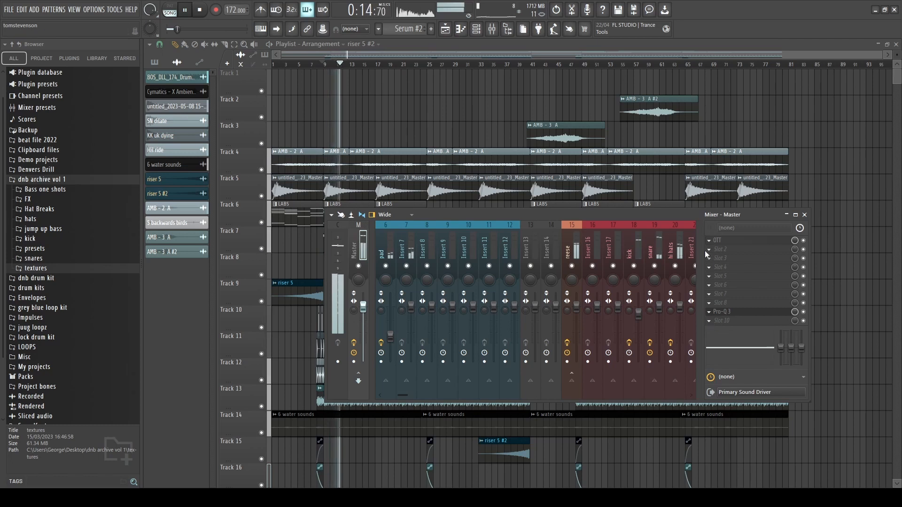
{"action": "key", "text": "space"}
{"action": "left_click", "coordinate": [468, 385]}
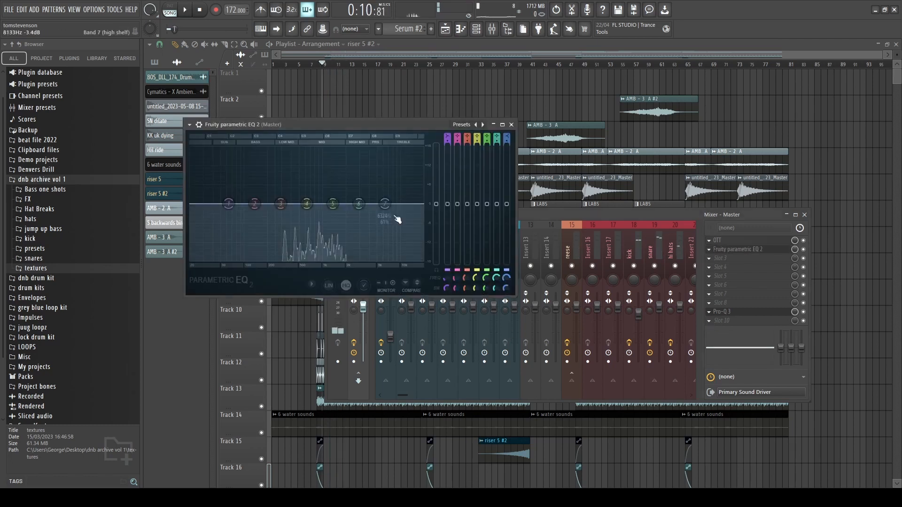
- Audition the drop and give peaking bands 5 and 6 and the band 1 low shelf slight boosts in Fruity parametric EQ 2
{"action": "left_click_drag", "start_coordinate": [362, 124], "coordinate": [374, 122]}
{"action": "key", "text": "space"}
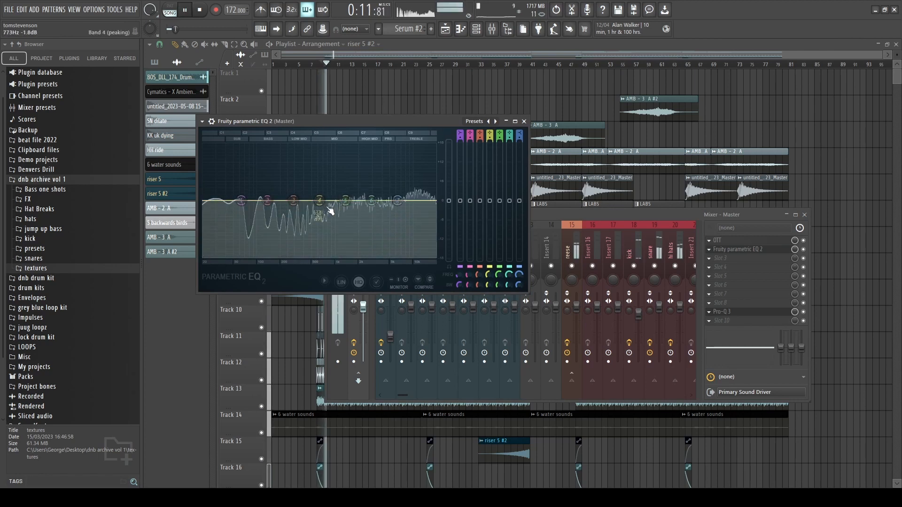
{"action": "key", "text": "space"}
{"action": "mouse_move", "coordinate": [293, 200]}
{"action": "left_mouse_down"}
{"action": "mouse_move", "coordinate": [316, 183]}
{"action": "mouse_move", "coordinate": [293, 197]}
{"action": "left_mouse_up"}
{"action": "scroll", "coordinate": [305, 201], "scroll_direction": "down", "scroll_amount": 8}
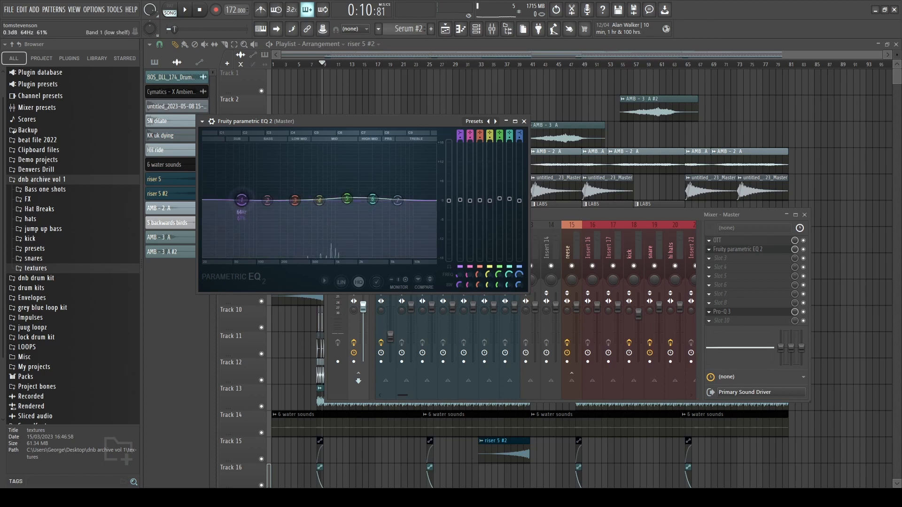
{"action": "key", "text": "space"}
{"action": "left_click_drag", "start_coordinate": [243, 200], "coordinate": [242, 198]}
{"action": "key", "text": "space"}
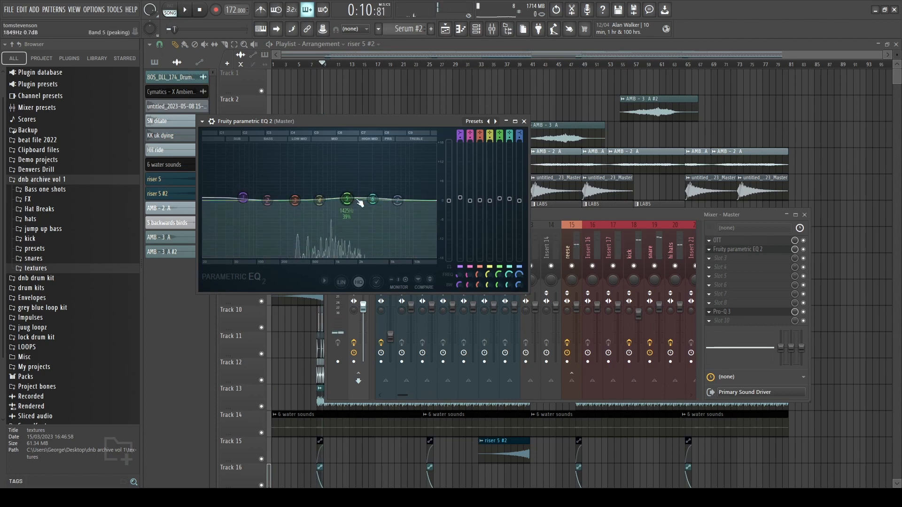
- Set the band 5 peak to about 0.8 dB at 3435 Hz and the band 7 high shelf to about 0.9 dB at 12413 Hz while auditioning the drop
{"action": "key", "text": "space"}
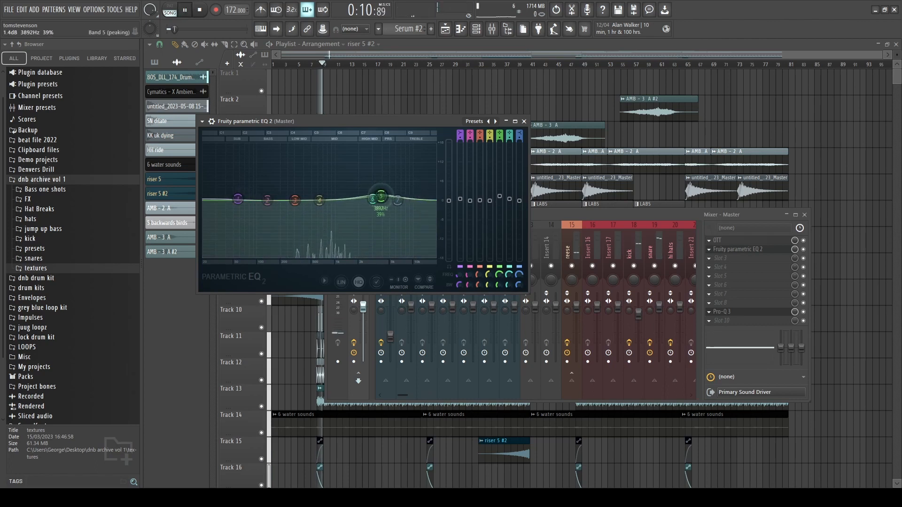
{"action": "left_click_drag", "start_coordinate": [368, 198], "coordinate": [373, 198]}
{"action": "left_click_drag", "start_coordinate": [384, 168], "coordinate": [373, 206]}
{"action": "key", "text": "space"}
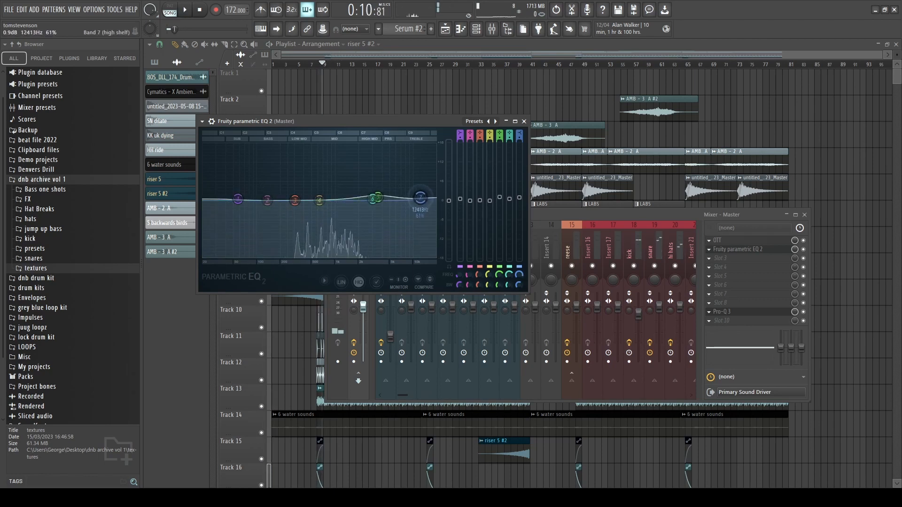
{"action": "key", "text": "space"}
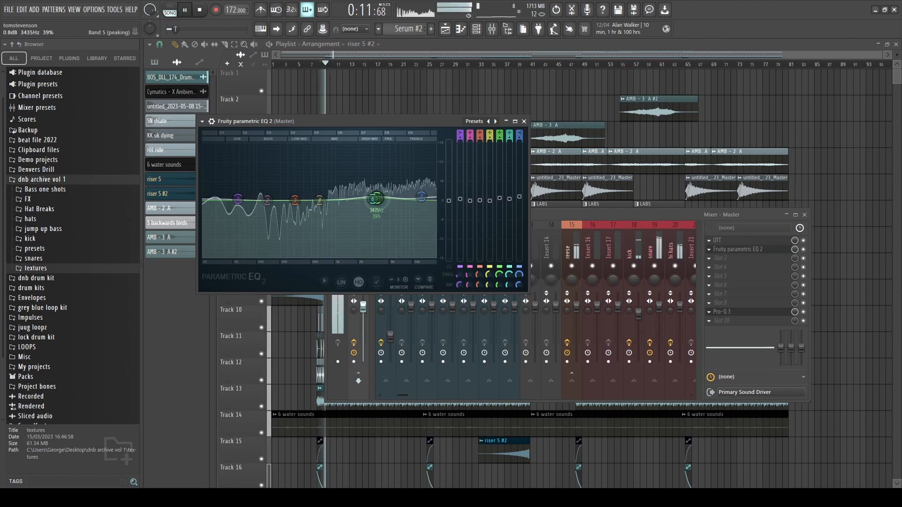
{"action": "key", "text": "space"}
- Compare low shelf boosts during playback, set band 1 to about 0.8 dB at 58 Hz, and close the equalizer and mixer
{"action": "left_click_drag", "start_coordinate": [237, 210], "coordinate": [248, 209]}
{"action": "key", "text": "space"}
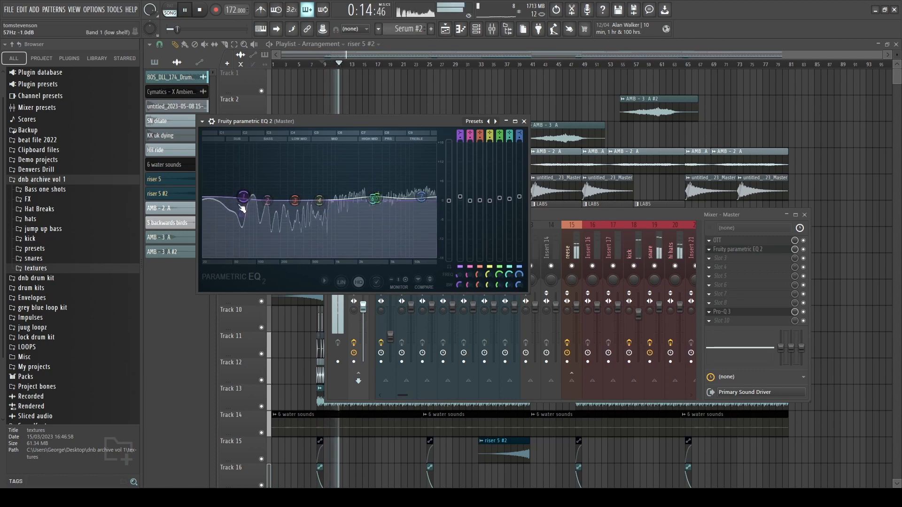
{"action": "key", "text": "space"}
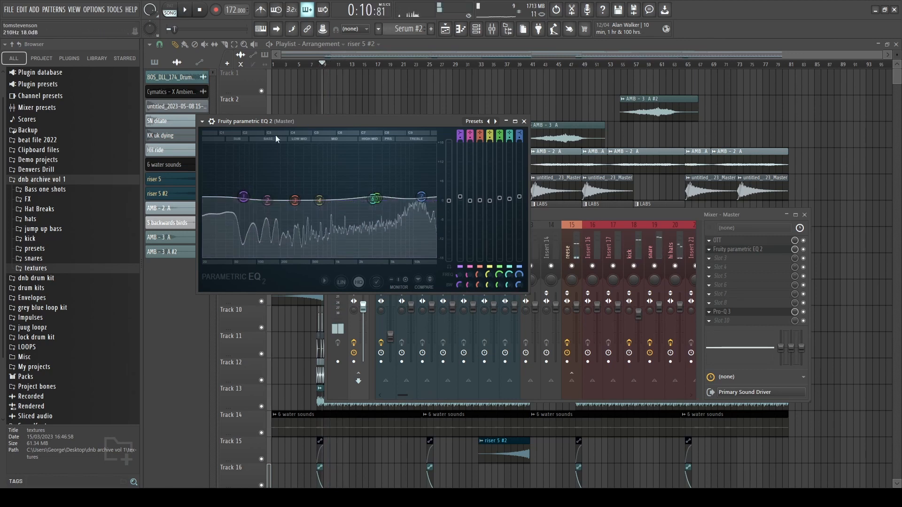
{"action": "key", "text": "space"}
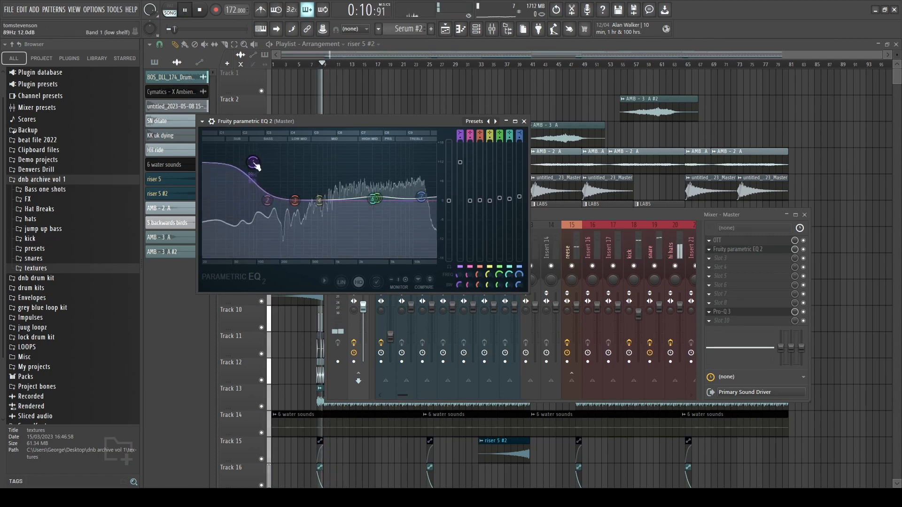
{"action": "left_click_drag", "start_coordinate": [246, 180], "coordinate": [252, 190]}
{"action": "key", "text": "space"}
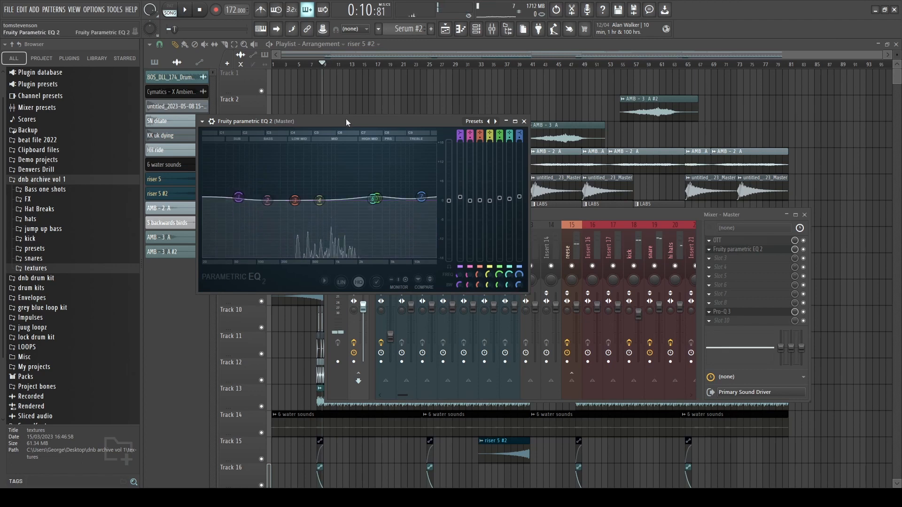
{"action": "key", "text": "space"}
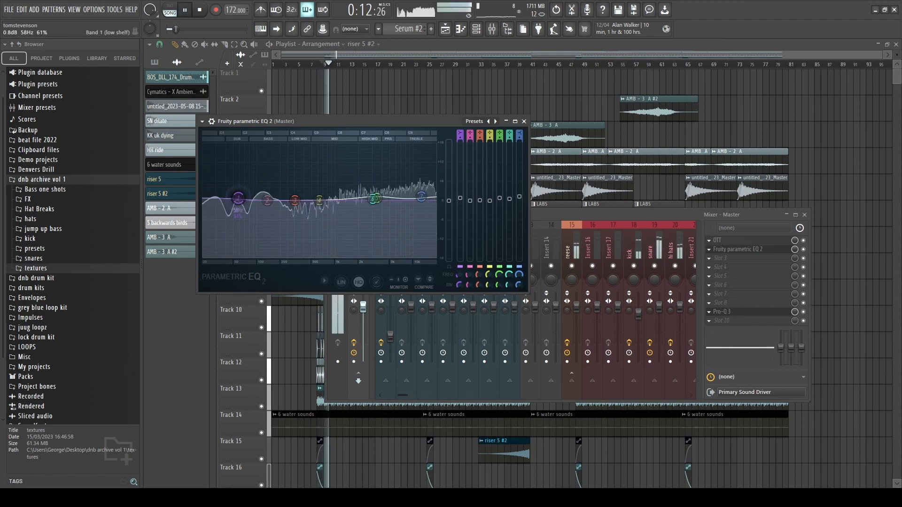
{"action": "key", "text": "space"}
{"action": "left_click", "coordinate": [524, 121]}
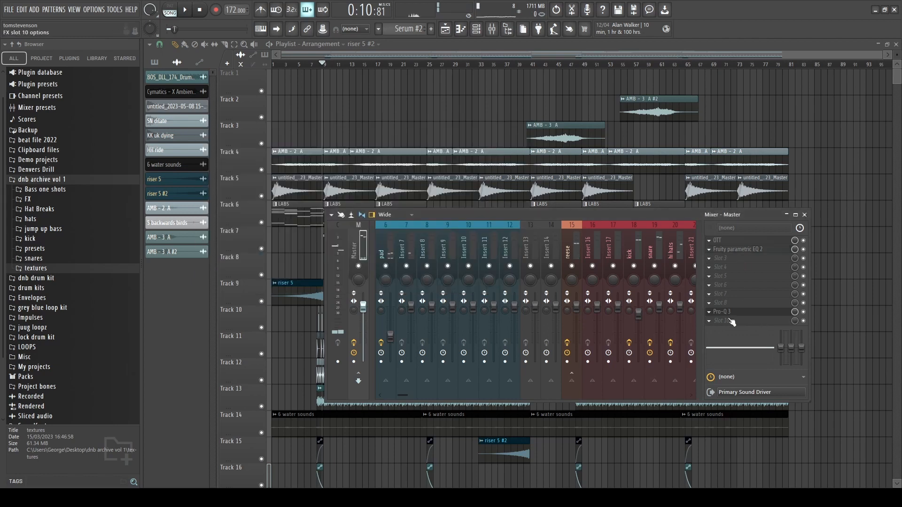
{"action": "key", "text": "F9"}
- Examine the complete playlist arrangement across all tracks, from the intro through both drops and the breakdown
{"action": "scroll", "coordinate": [312, 73], "scroll_direction": "down", "scroll_amount": 1}
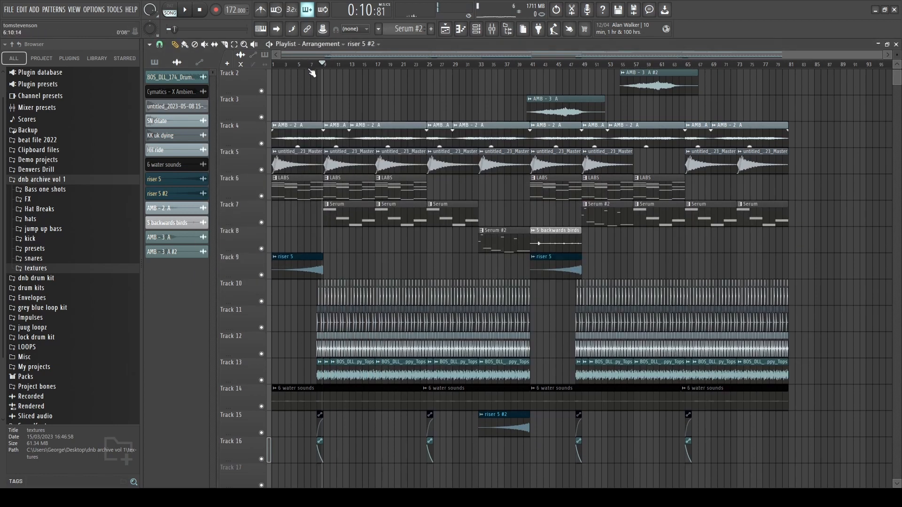
{"action": "scroll", "coordinate": [362, 301], "scroll_direction": "down", "scroll_amount": 4}
{"action": "scroll", "coordinate": [376, 302], "scroll_direction": "up", "scroll_amount": 5}
{"action": "scroll", "coordinate": [308, 339], "scroll_direction": "up", "scroll_amount": 5}
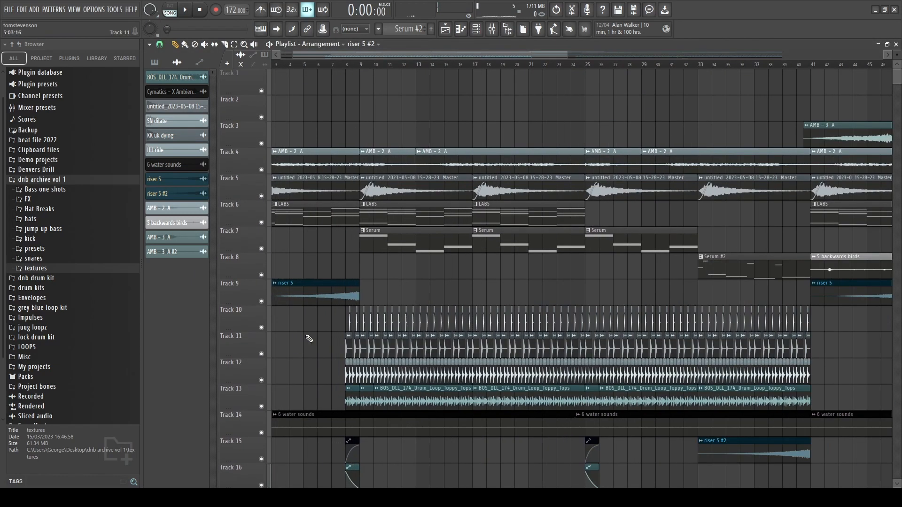
{"action": "scroll", "coordinate": [336, 352], "scroll_direction": "down", "scroll_amount": 2}
{"action": "scroll", "coordinate": [346, 353], "scroll_direction": "down", "scroll_amount": 2}
{"action": "scroll", "coordinate": [564, 261], "scroll_direction": "down", "scroll_amount": 4}
{"action": "scroll", "coordinate": [527, 282], "scroll_direction": "up", "scroll_amount": 2}
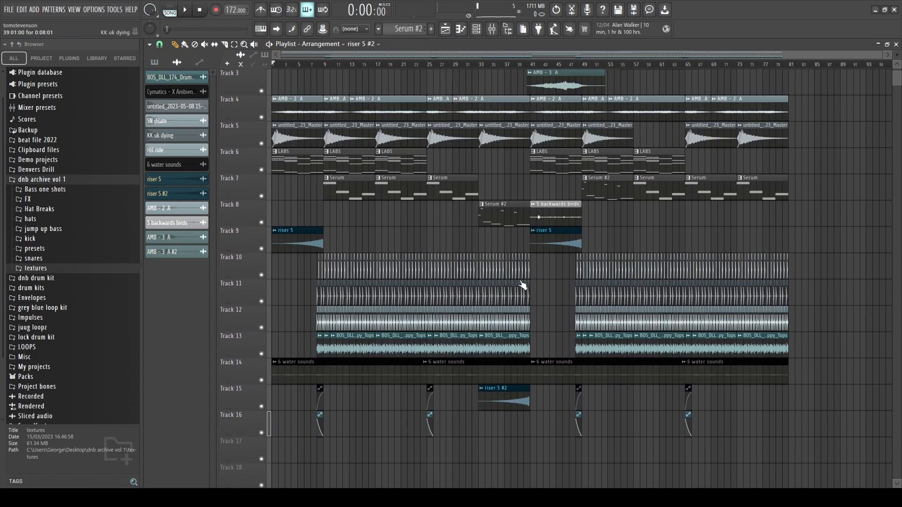
{"action": "scroll", "coordinate": [478, 287], "scroll_direction": "up", "scroll_amount": 1}
{"action": "scroll", "coordinate": [479, 286], "scroll_direction": "up", "scroll_amount": 2}
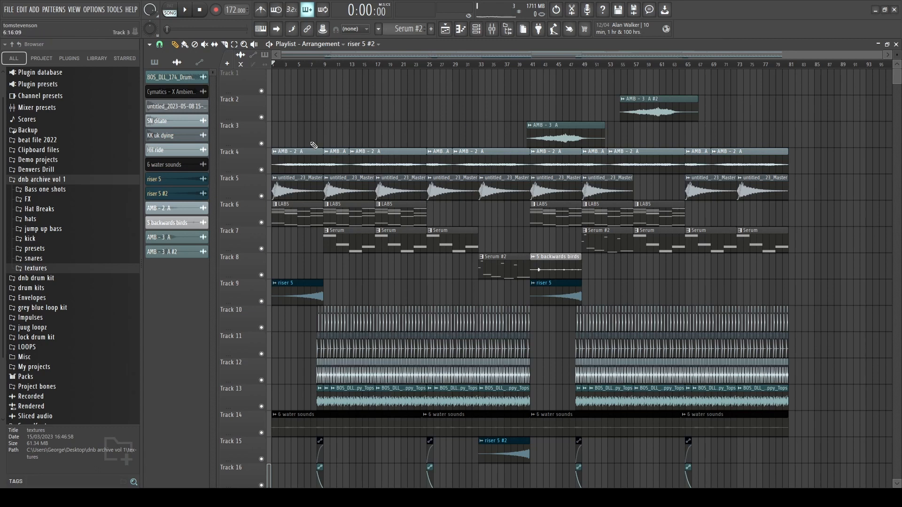
{"action": "key", "text": "space"}
{"action": "scroll", "coordinate": [335, 104], "scroll_direction": "down", "scroll_amount": 3}
{"action": "scroll", "coordinate": [331, 110], "scroll_direction": "up", "scroll_amount": 3}
{"action": "scroll", "coordinate": [401, 110], "scroll_direction": "down", "scroll_amount": 3}
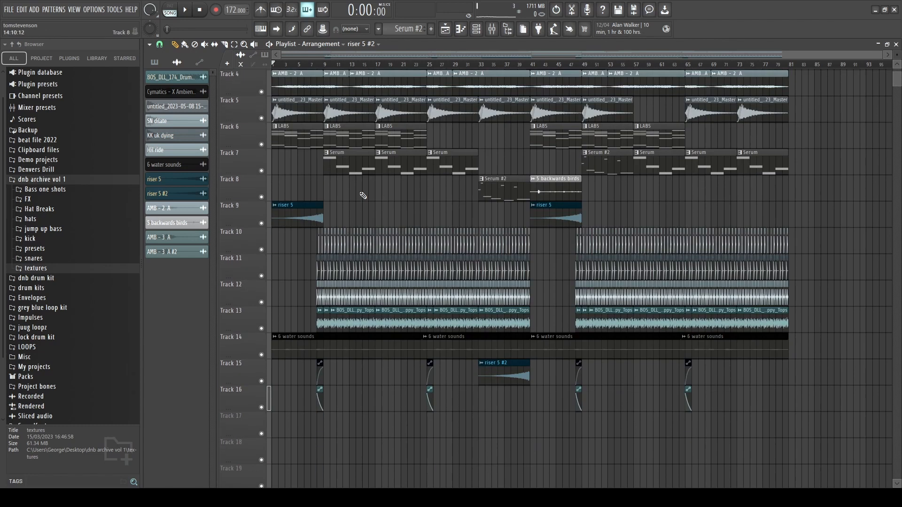
{"action": "scroll", "coordinate": [386, 166], "scroll_direction": "up", "scroll_amount": 2}
{"action": "scroll", "coordinate": [386, 165], "scroll_direction": "up", "scroll_amount": 1}
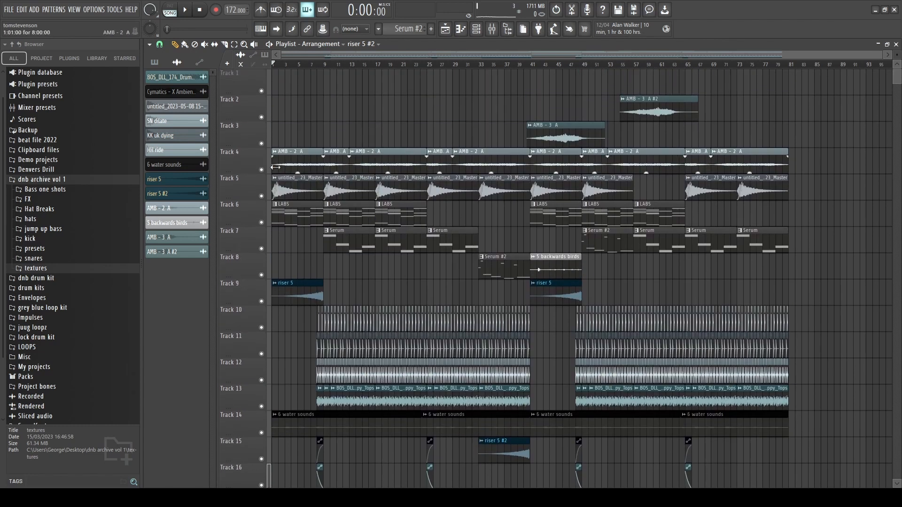
- Collapse the dnb archive vol 1 folder and play the full song from the start
{"action": "left_click", "coordinate": [60, 182]}
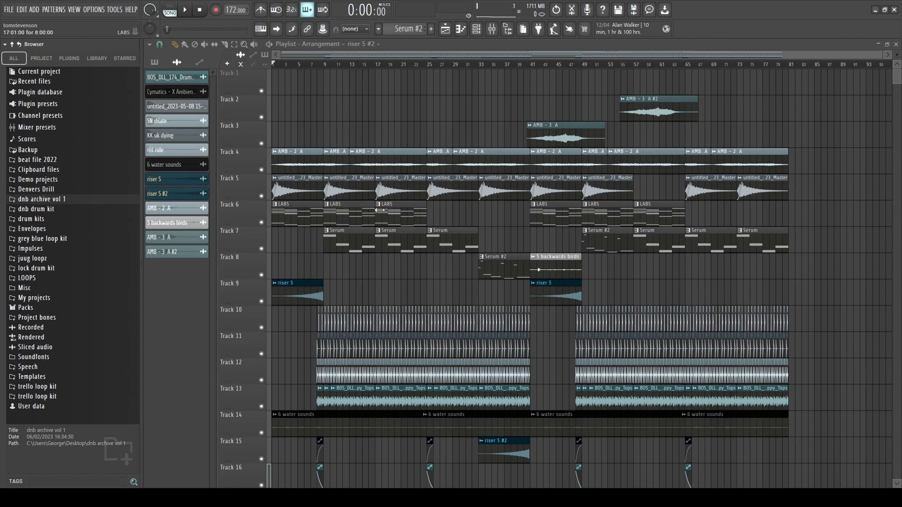
{"action": "scroll", "coordinate": [362, 207], "scroll_direction": "down", "scroll_amount": 4}
{"action": "scroll", "coordinate": [359, 209], "scroll_direction": "up", "scroll_amount": 4}
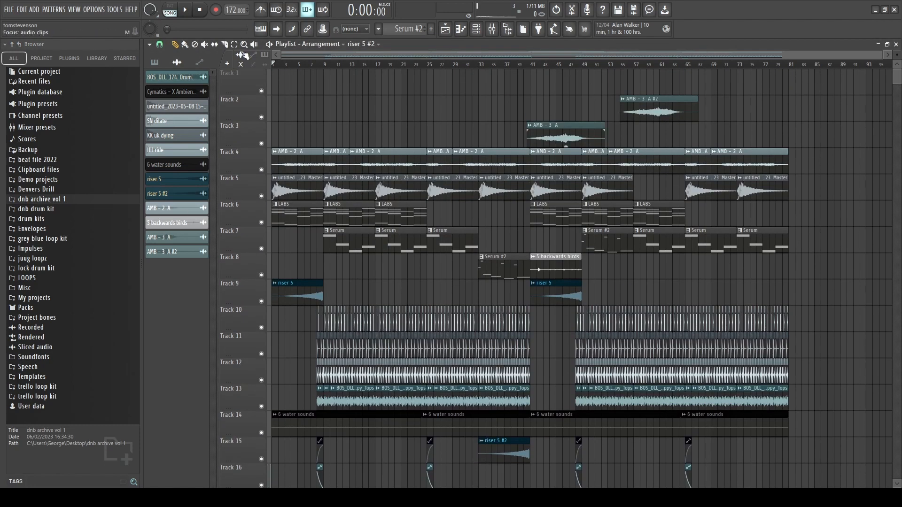
{"action": "key", "text": "space"}
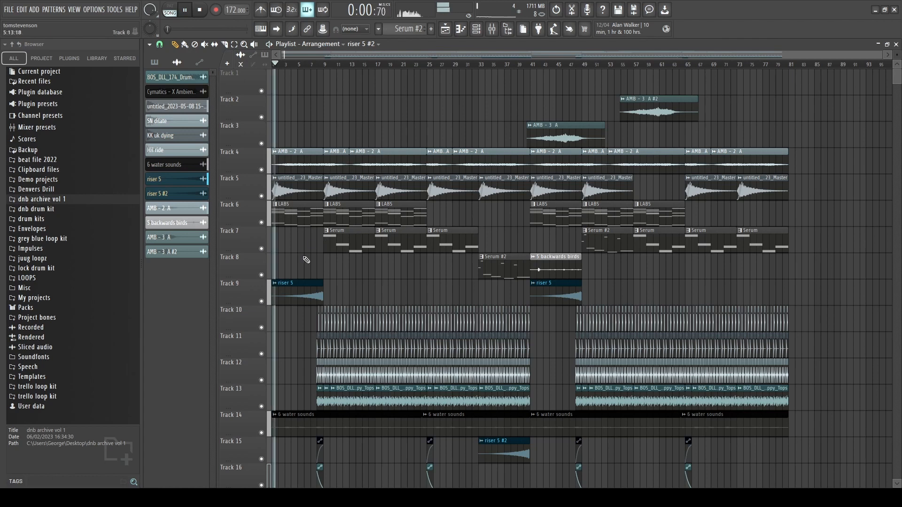